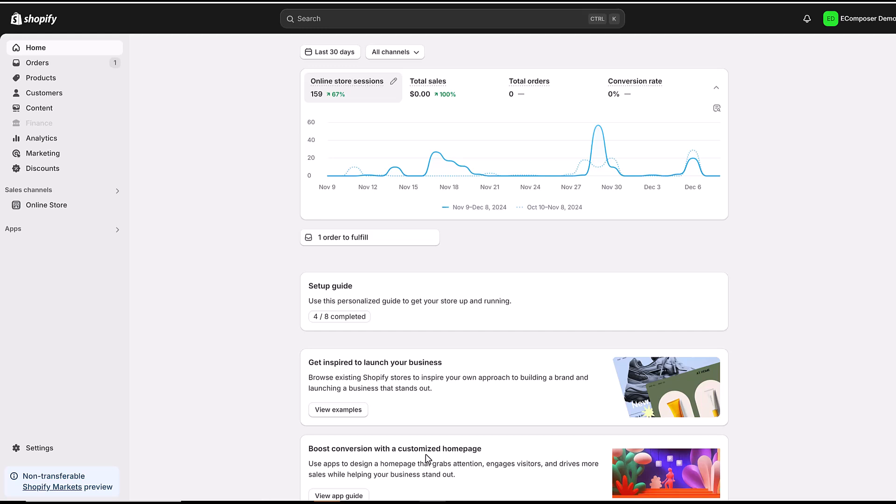
Open the installed EComposer Builder app and start building a new page
{"action": "left_click", "coordinate": [97, 233]}
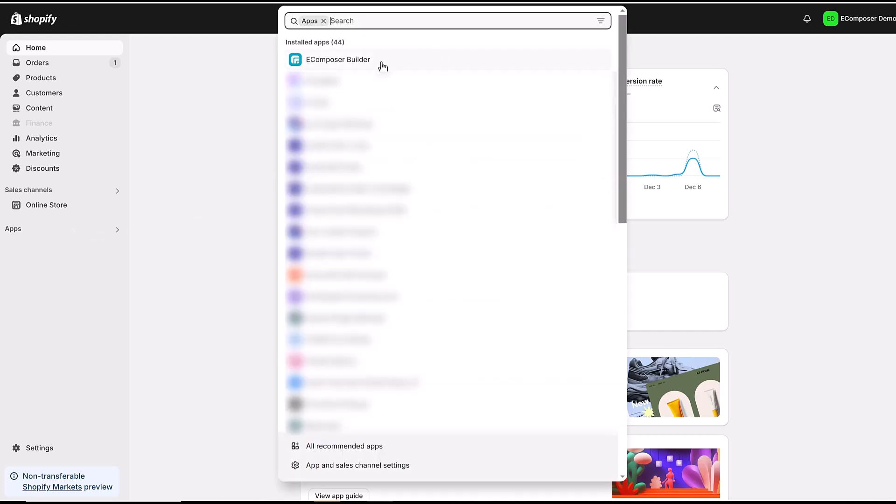
{"action": "left_click", "coordinate": [364, 64]}
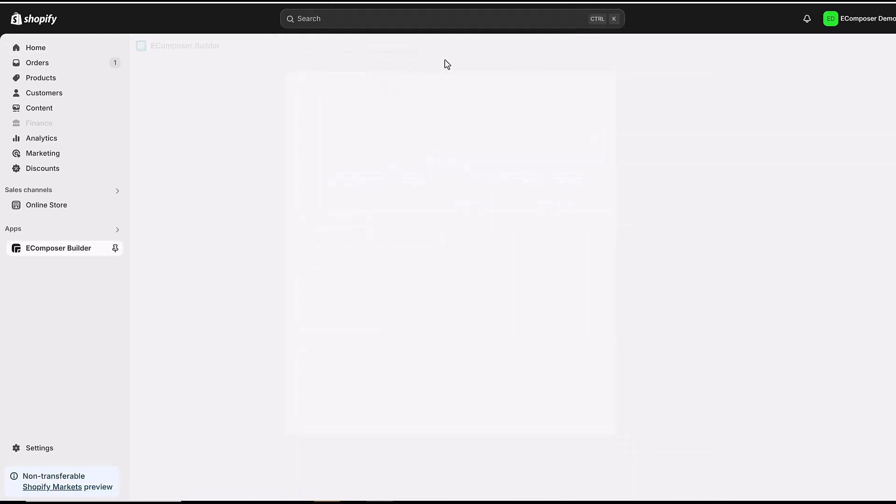
{"action": "left_click", "coordinate": [863, 76]}
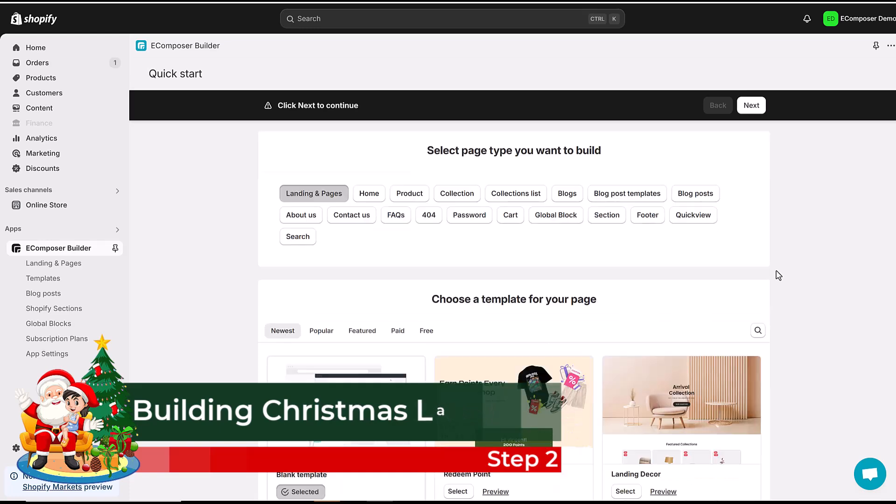
Search the page templates for christmas and open a page based on the Christmas Sale template
{"action": "scroll", "coordinate": [776, 274], "scroll_direction": "down", "scroll_amount": 3}
{"action": "left_click", "coordinate": [758, 214]}
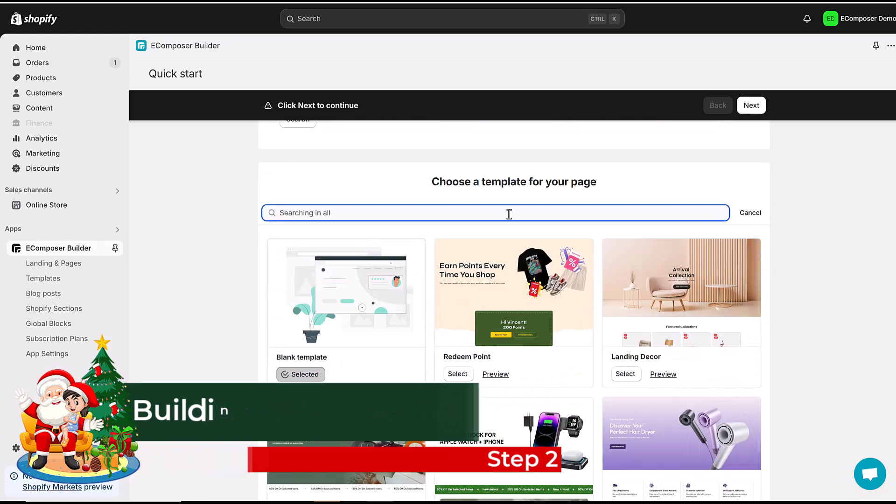
{"action": "type", "text": "christmas"}
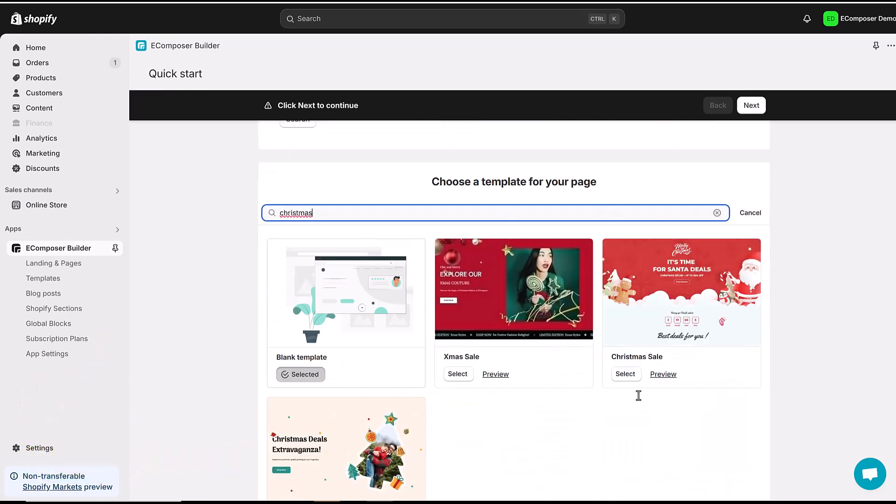
{"action": "left_click", "coordinate": [627, 375]}
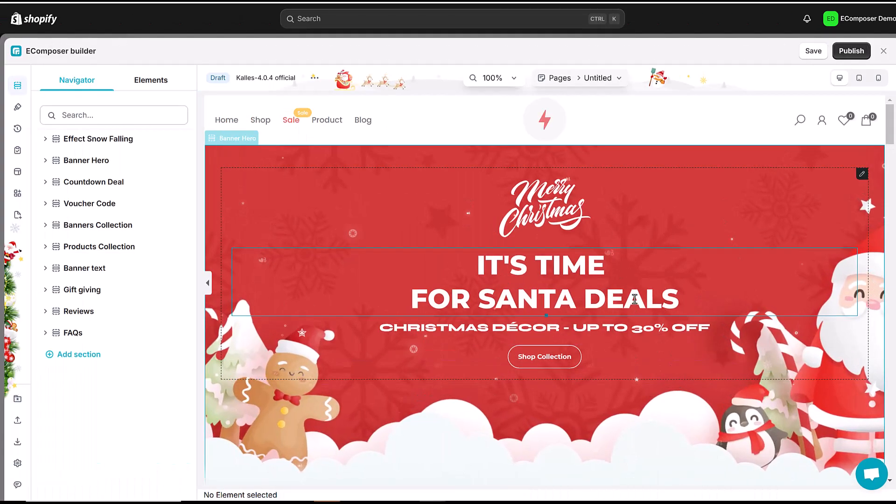
Replace the Christmas bauble image in the Voucher Code section with the uploaded navy sweater image
{"action": "scroll", "coordinate": [624, 300], "scroll_direction": "down", "scroll_amount": 10}
{"action": "scroll", "coordinate": [424, 313], "scroll_direction": "down", "scroll_amount": 6}
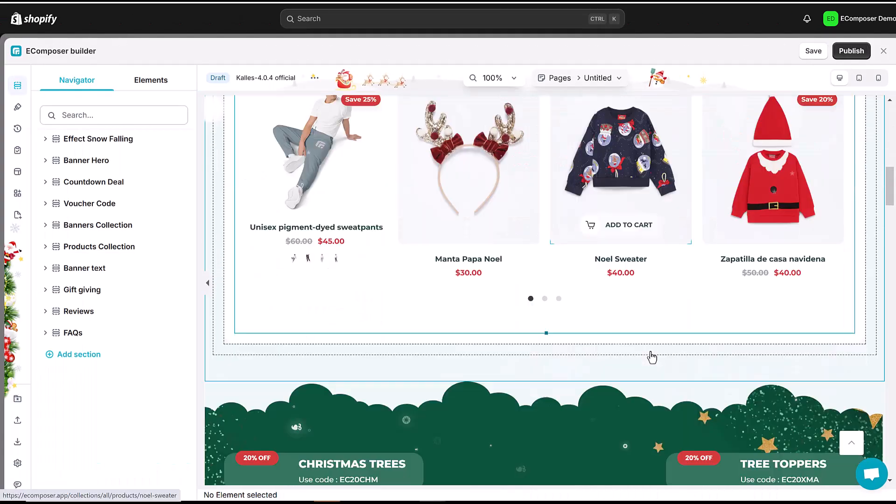
{"action": "left_click", "coordinate": [256, 205]}
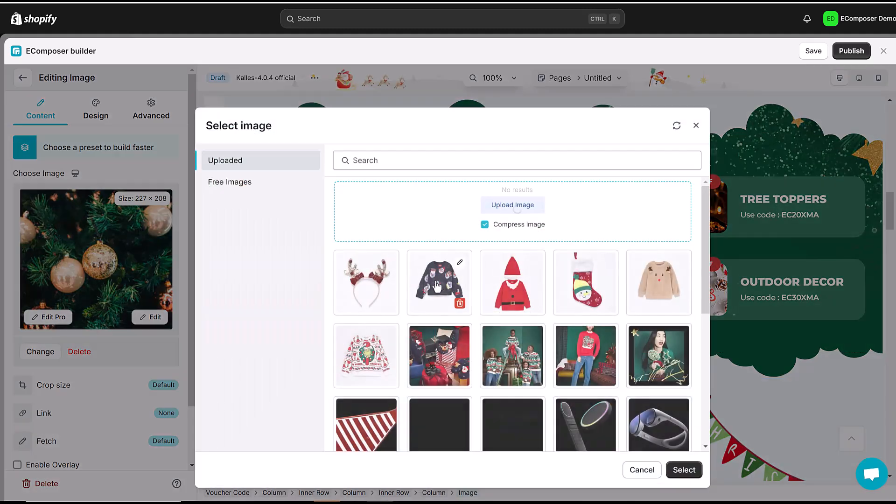
{"action": "left_click", "coordinate": [440, 282]}
{"action": "left_click", "coordinate": [684, 470]}
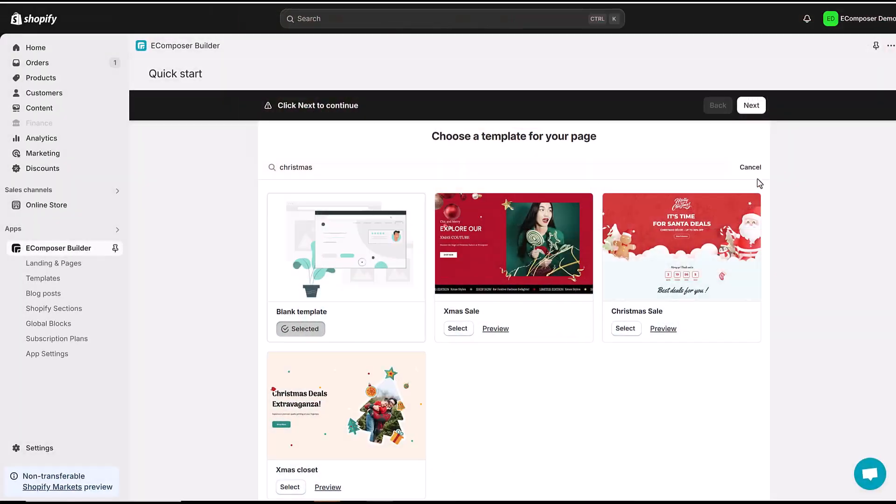
Create a page from the blank template with the title Christmas-sale and add a single-column section to it
{"action": "left_click", "coordinate": [753, 111]}
{"action": "left_click", "coordinate": [488, 238]}
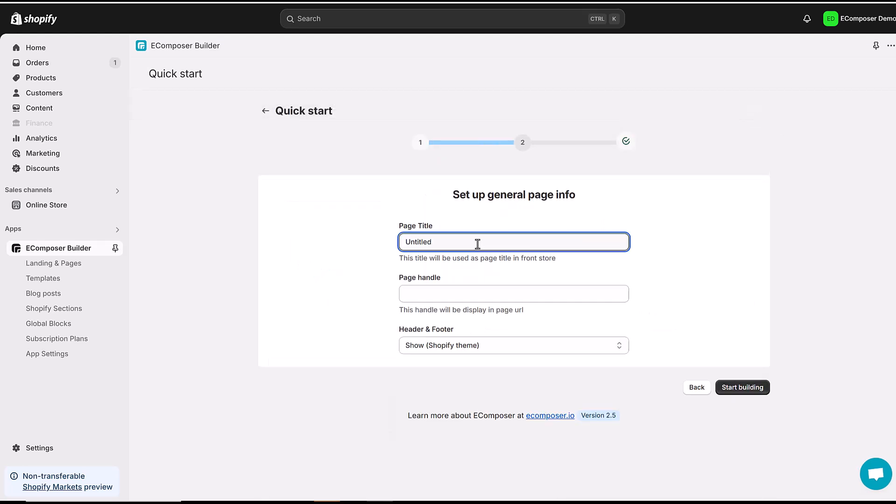
{"action": "type", "text": "Christmas-sale"}
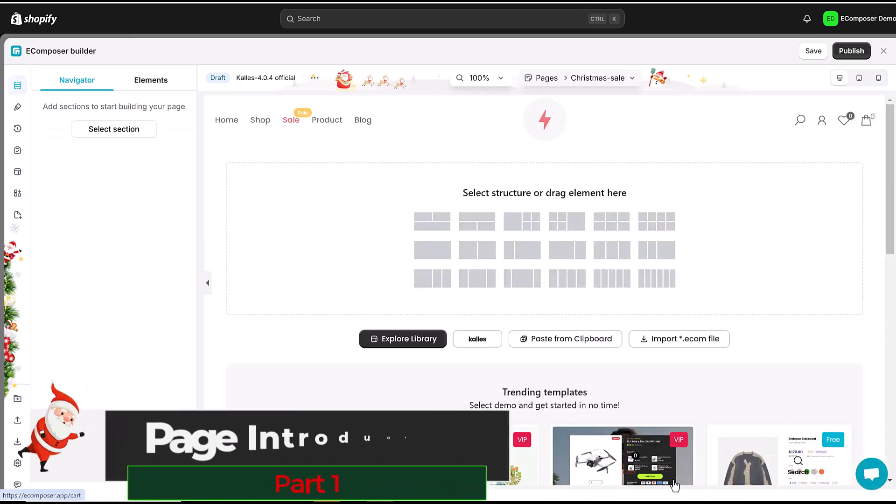
{"action": "left_click", "coordinate": [432, 250]}
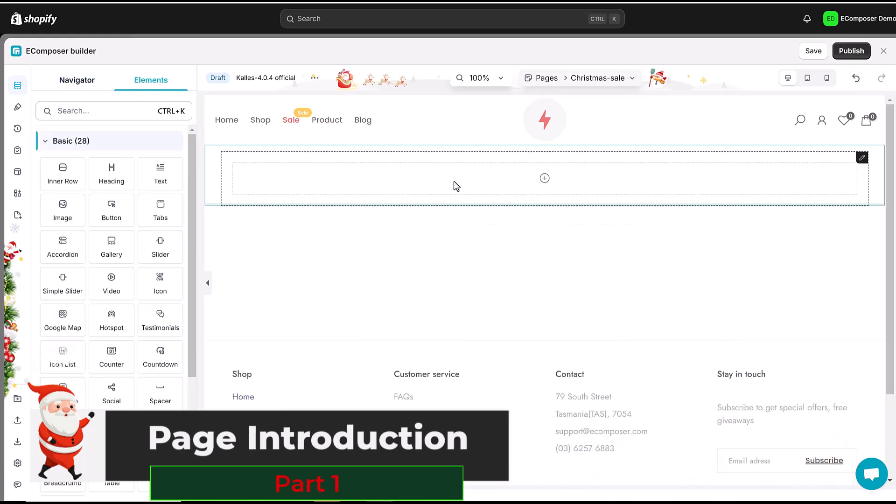
Set the new section's background color to #ae1329
{"action": "left_click", "coordinate": [382, 167]}
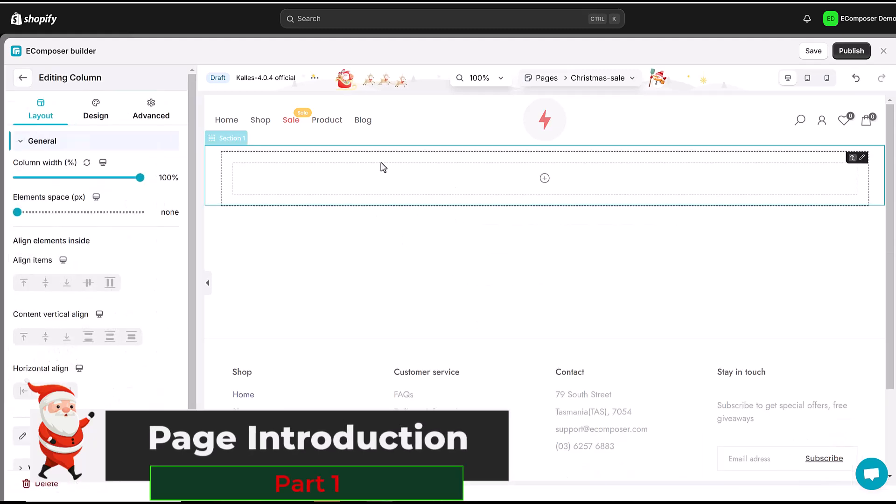
{"action": "left_click", "coordinate": [220, 139]}
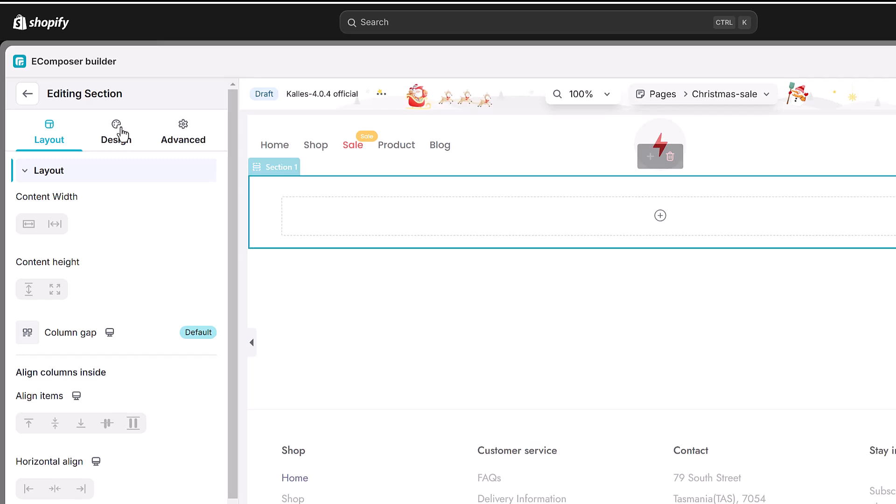
{"action": "left_click", "coordinate": [122, 134]}
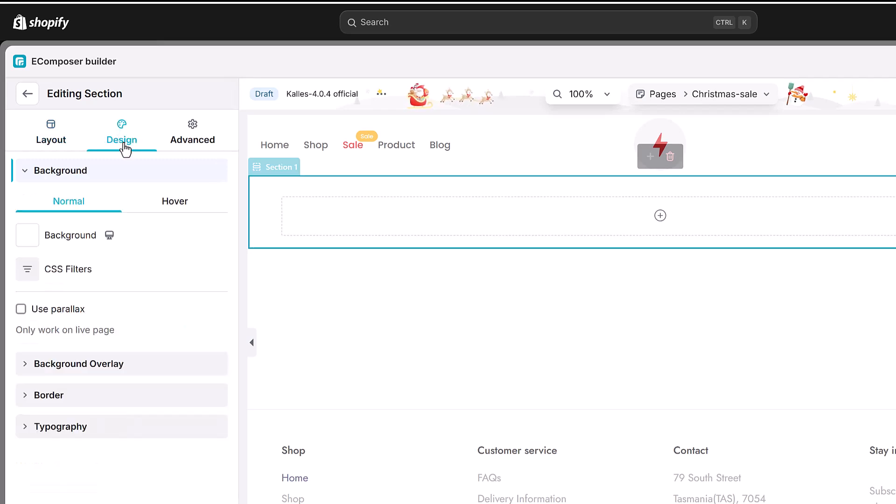
{"action": "left_click", "coordinate": [28, 239]}
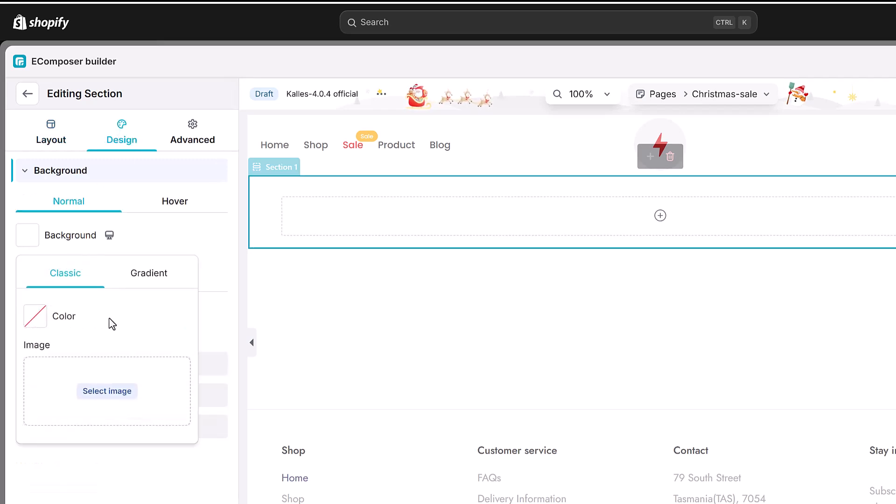
{"action": "left_click", "coordinate": [29, 320]}
{"action": "left_click", "coordinate": [84, 503]}
{"action": "type", "text": "#ae132"}
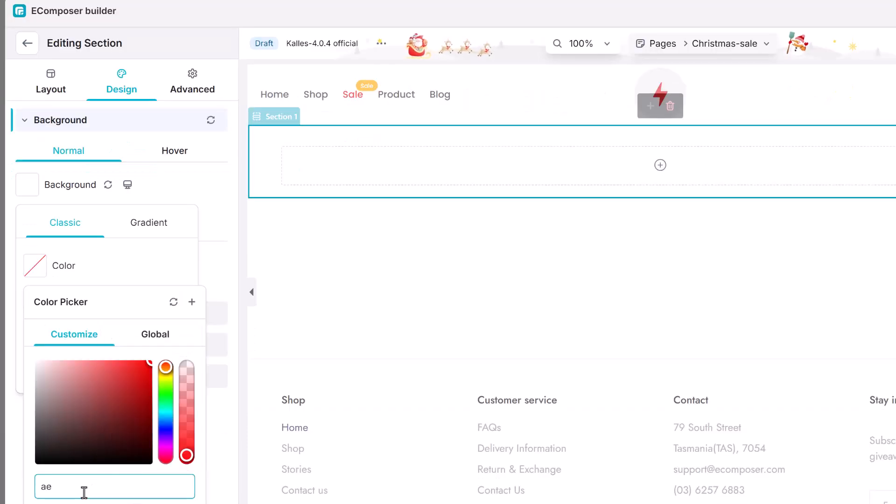
{"action": "type", "text": "9"}
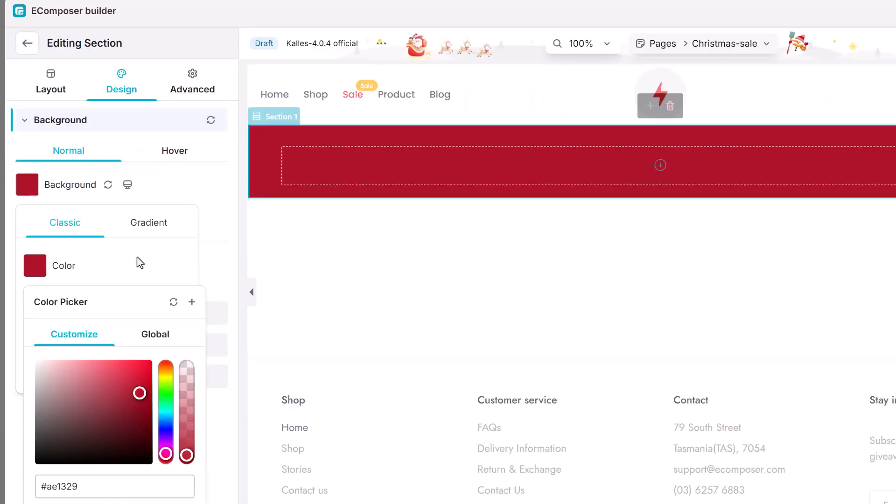
{"action": "left_click", "coordinate": [134, 260]}
Upload ecom-no-replace-n8wJzQ1AiKbg-hero from the Xmas landing folder and use it as the section's background image
{"action": "left_click", "coordinate": [108, 338]}
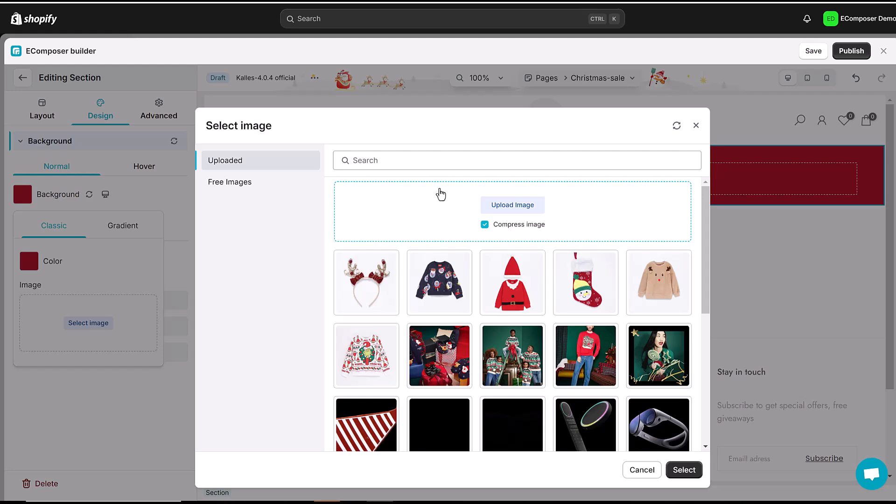
{"action": "left_click", "coordinate": [441, 194]}
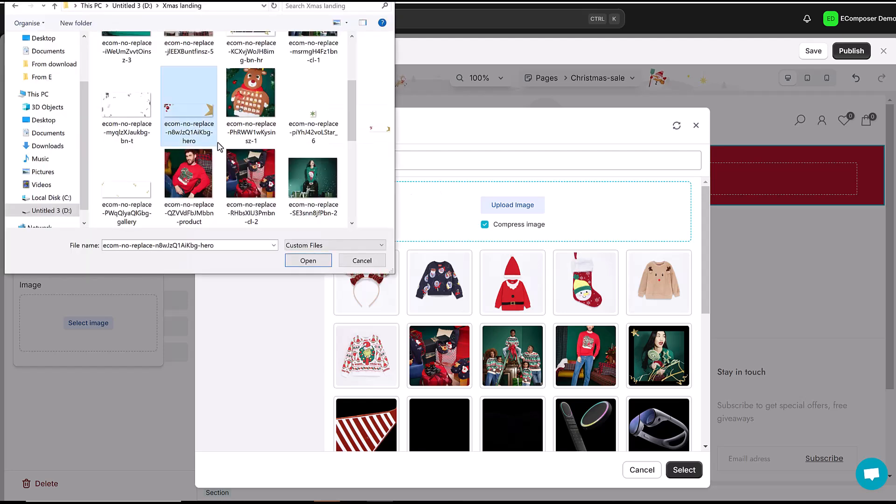
{"action": "left_click", "coordinate": [304, 260]}
{"action": "left_click", "coordinate": [352, 294]}
{"action": "left_click", "coordinate": [684, 470]}
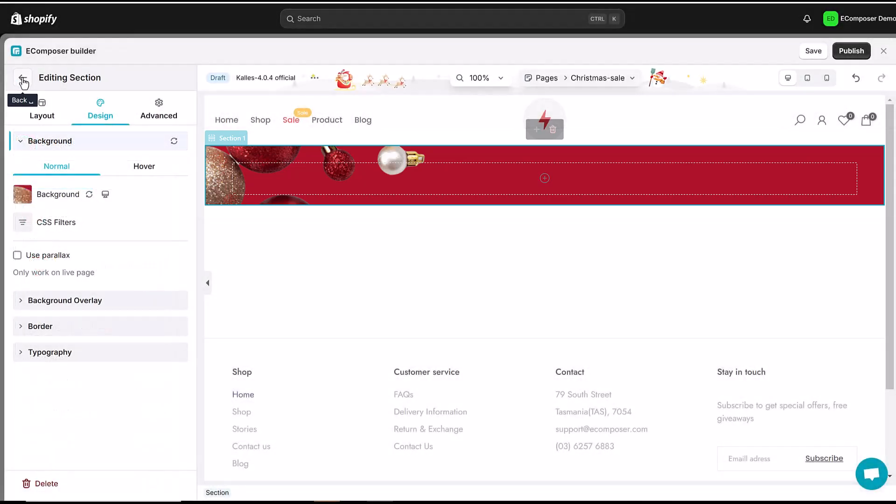
Insert a two-column inner row into the section and make its first column narrower than the second
{"action": "left_click", "coordinate": [23, 82]}
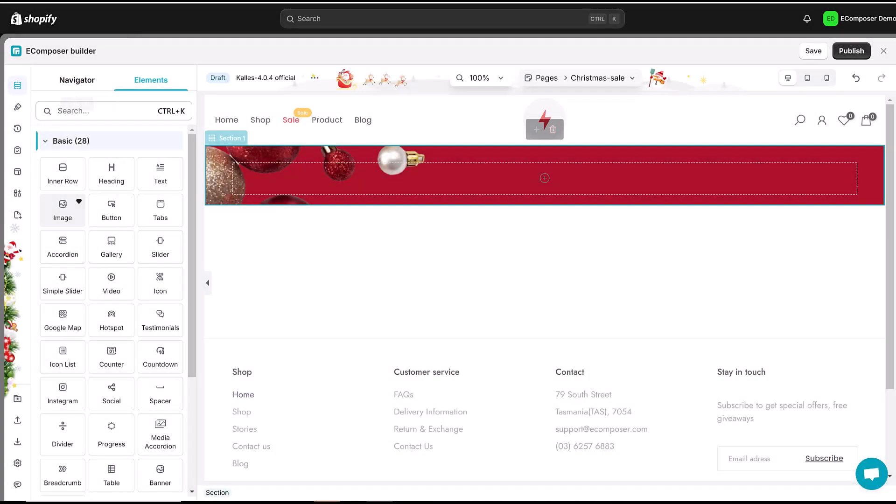
{"action": "left_click_drag", "start_coordinate": [62, 173], "coordinate": [387, 179]}
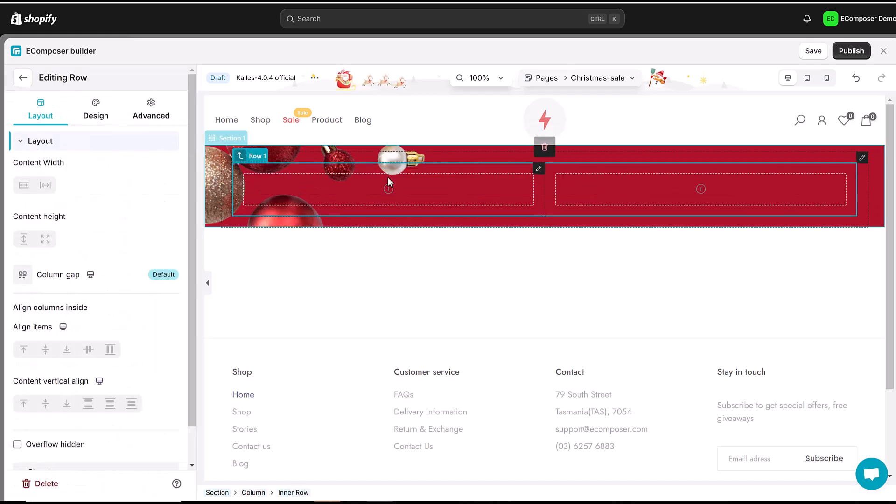
{"action": "left_click_drag", "start_coordinate": [546, 192], "coordinate": [471, 184]}
Add three stacked headings to the row's first column reading Chic and Merry, Explore Our and Xmas Couture
{"action": "left_click", "coordinate": [22, 77]}
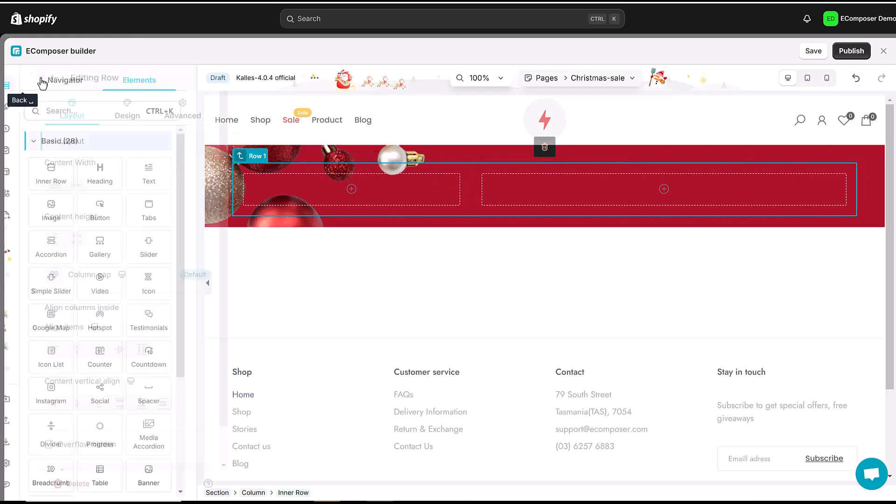
{"action": "left_click_drag", "start_coordinate": [111, 174], "coordinate": [341, 187]}
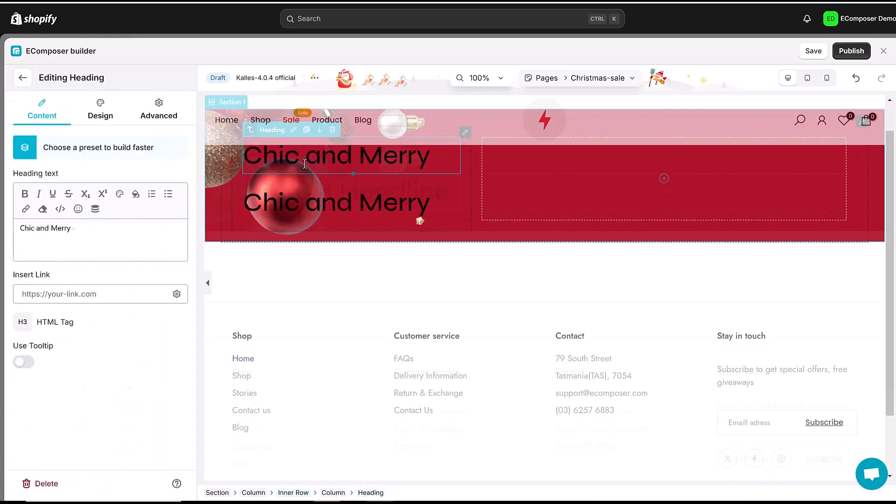
{"action": "triple_click", "coordinate": [294, 201]}
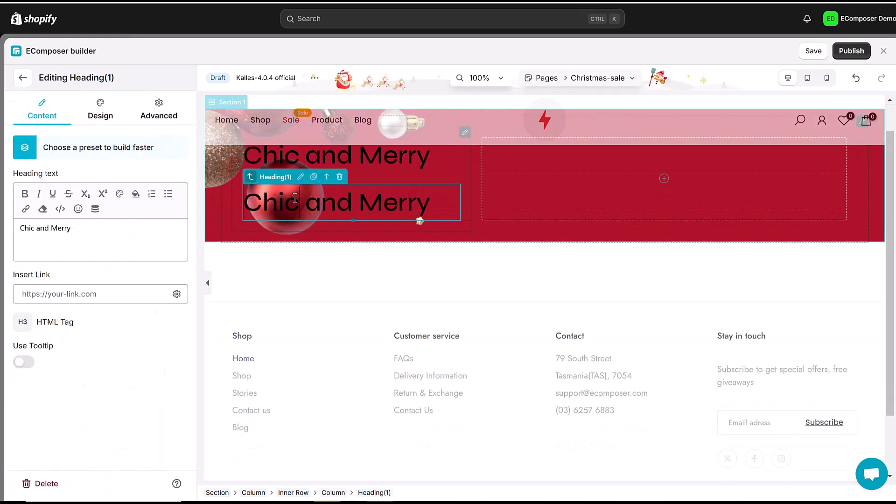
{"action": "type", "text": "Explore Our"}
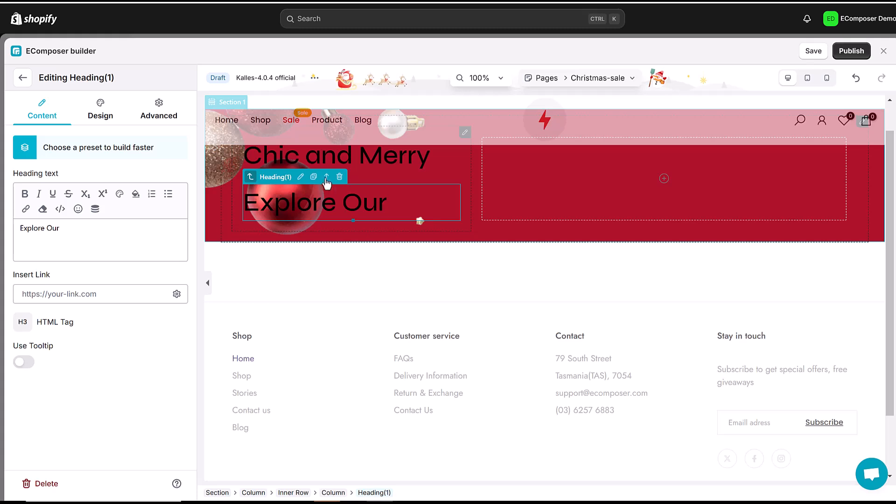
{"action": "left_click", "coordinate": [326, 182]}
{"action": "triple_click", "coordinate": [331, 212]}
{"action": "type", "text": "Xmas Couture"}
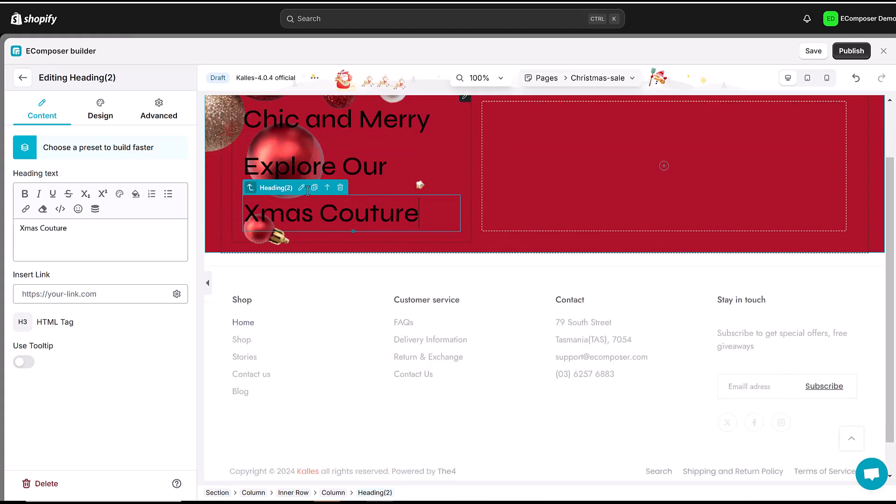
Add the text Discover the Magic of Christmas Fashion at EComposer below the headings, with a SHOP NOW button under it
{"action": "left_click", "coordinate": [43, 106]}
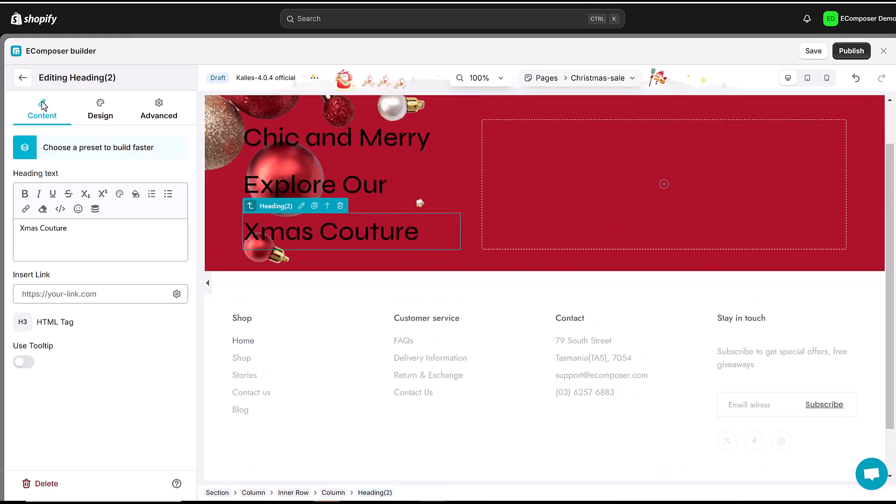
{"action": "left_click", "coordinate": [57, 83]}
{"action": "left_click_drag", "start_coordinate": [158, 174], "coordinate": [350, 256]}
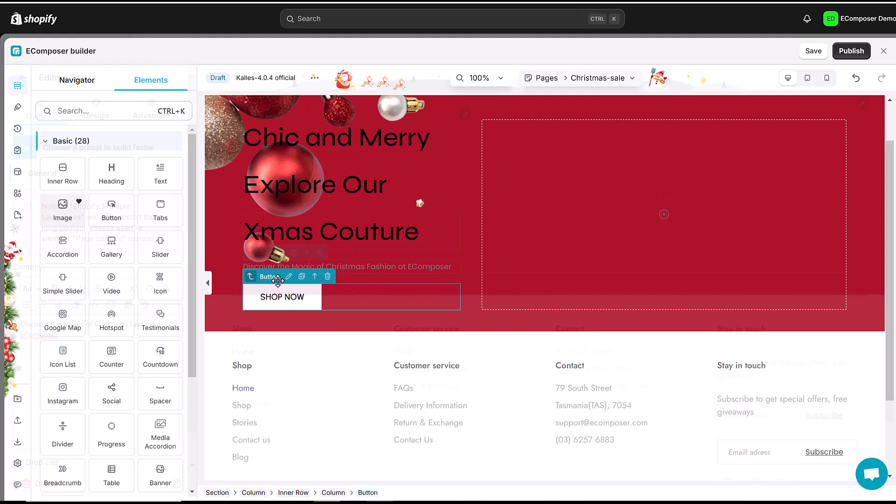
Place an image element below the SHOP NOW button and fill it with the uploaded red-and-white striped Christmas tree picture
{"action": "left_click_drag", "start_coordinate": [60, 206], "coordinate": [321, 353]}
{"action": "left_click", "coordinate": [37, 299]}
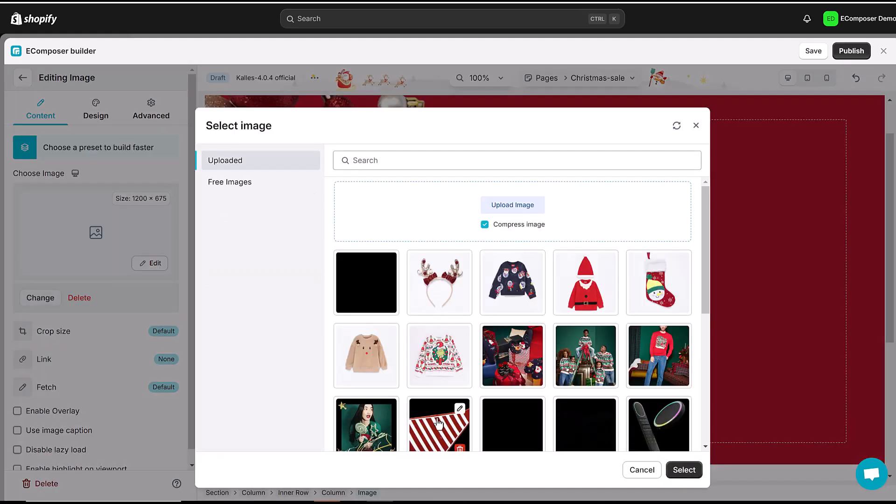
{"action": "left_click", "coordinate": [439, 422]}
{"action": "left_click", "coordinate": [684, 470]}
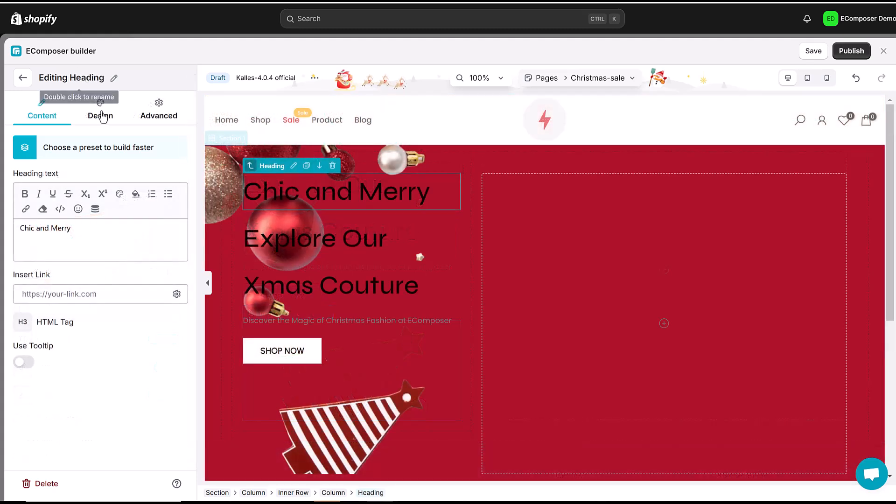
Set the font family of the Chic and Merry heading to the Google font Lora
{"action": "left_click", "coordinate": [102, 116]}
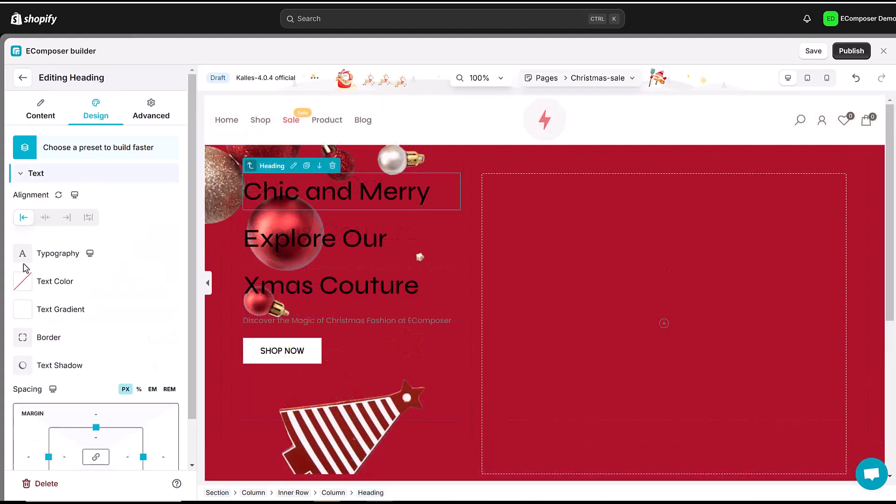
{"action": "left_click", "coordinate": [22, 259]}
{"action": "left_click", "coordinate": [107, 346]}
{"action": "type", "text": "Lora"}
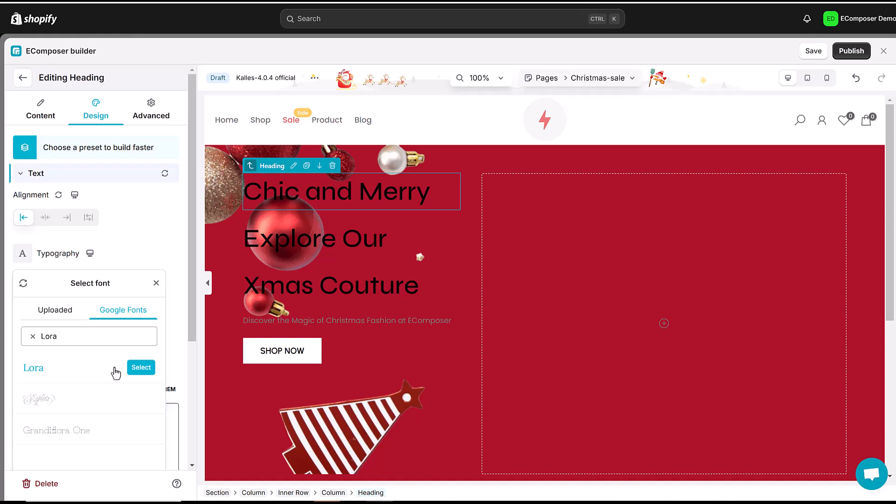
{"action": "left_click", "coordinate": [145, 370]}
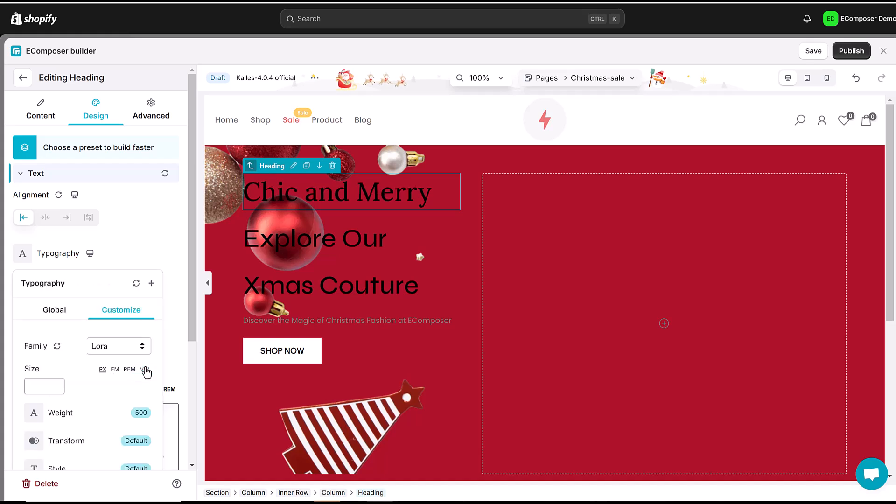
Set the Chic and Merry heading's typography to size 24 px, weight 400 and line height 1.25em
{"action": "left_click", "coordinate": [41, 390]}
{"action": "type", "text": "24"}
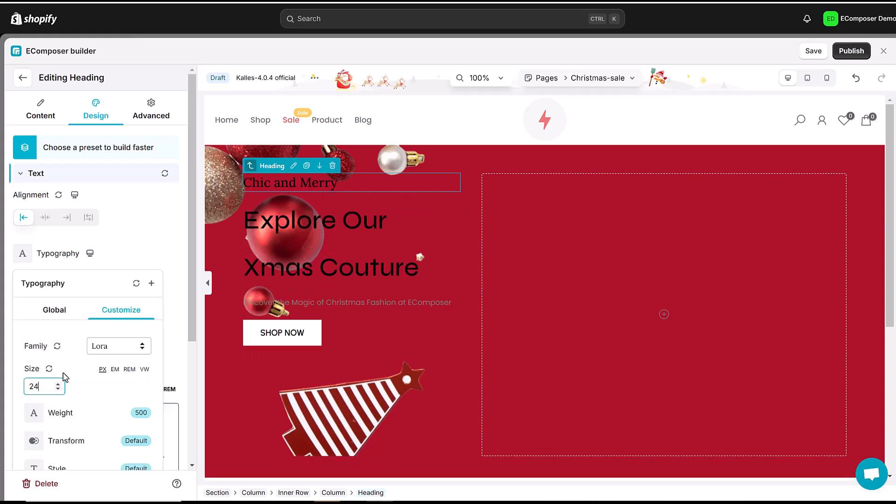
{"action": "scroll", "coordinate": [149, 404], "scroll_direction": "down", "scroll_amount": 1}
{"action": "left_click", "coordinate": [33, 359]}
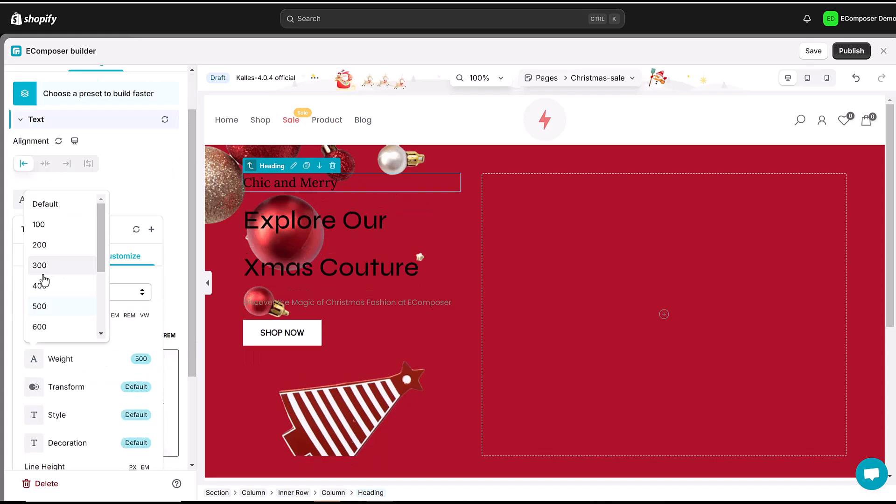
{"action": "left_click", "coordinate": [43, 286]}
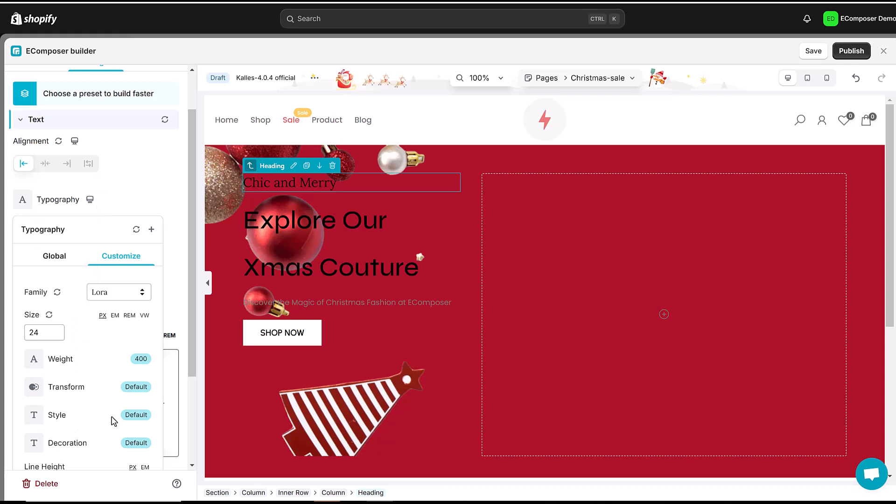
{"action": "scroll", "coordinate": [113, 421], "scroll_direction": "down", "scroll_amount": 2}
{"action": "left_click", "coordinate": [145, 359]}
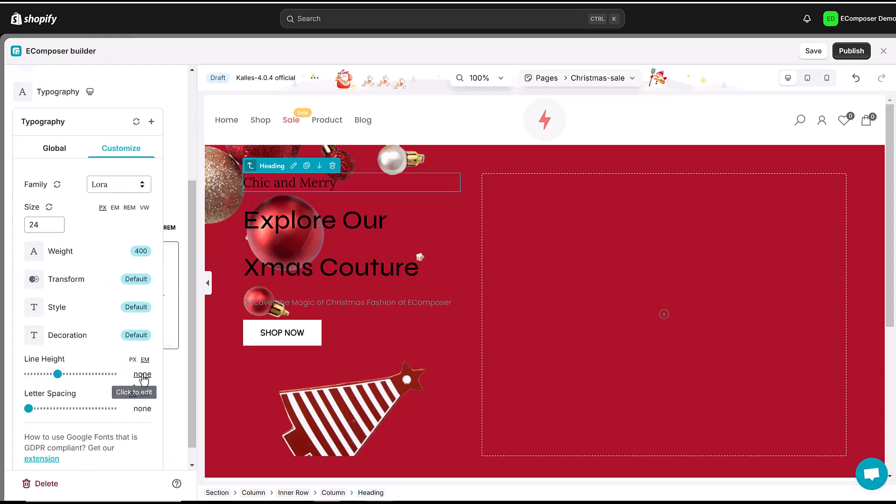
{"action": "type", "text": "1.25"}
{"action": "key", "text": "Return"}
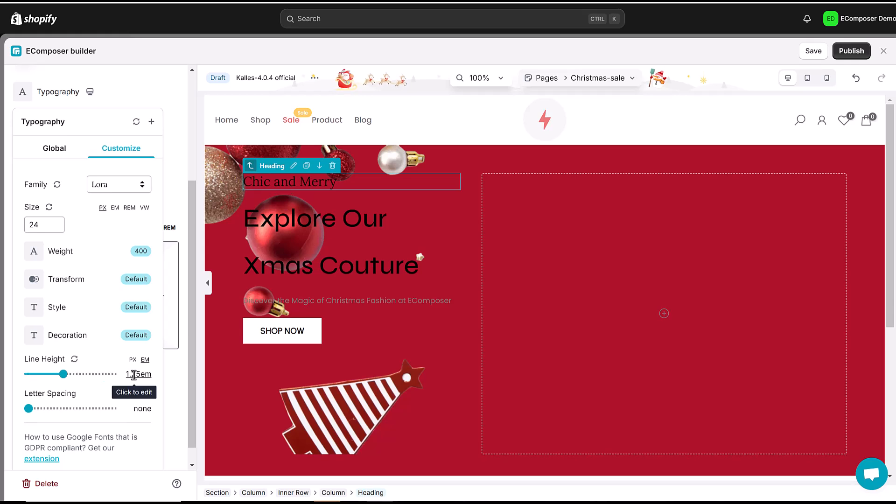
{"action": "left_click", "coordinate": [125, 94]}
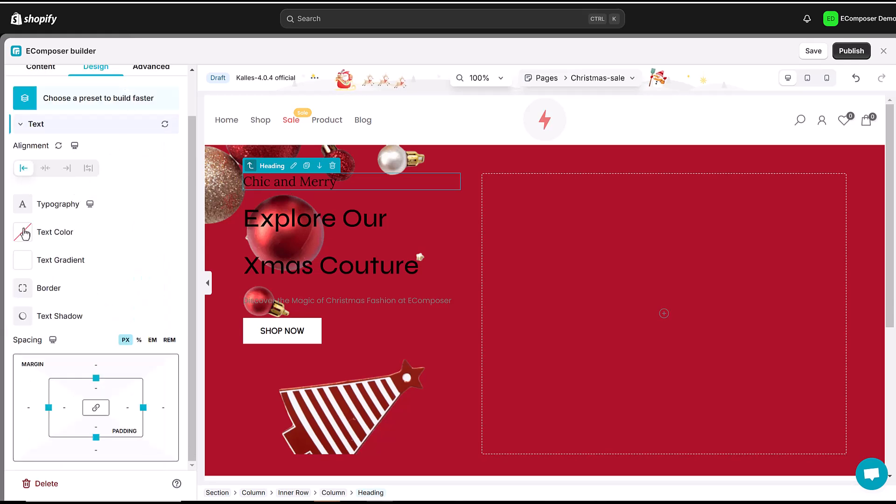
Set the Chic and Merry heading's text color to #fff
{"action": "left_click", "coordinate": [24, 234]}
{"action": "left_click", "coordinate": [63, 409]}
{"action": "type", "text": "#fff"}
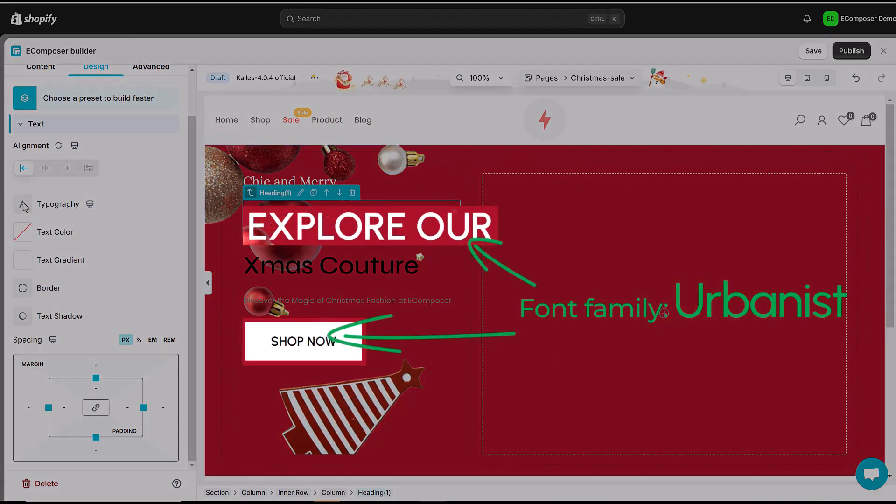
Set the font family of the Explore Our heading to the Google font Urbanist
{"action": "left_click", "coordinate": [24, 205]}
{"action": "left_click", "coordinate": [117, 264]}
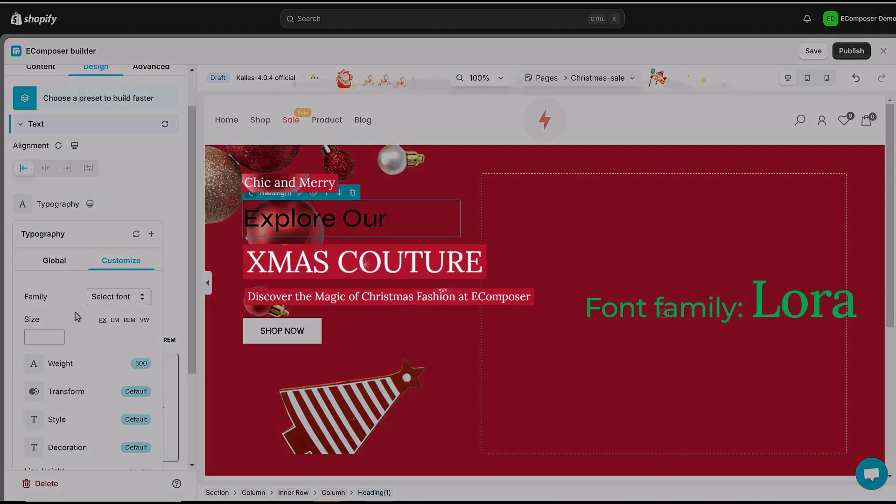
{"action": "left_click", "coordinate": [121, 296]}
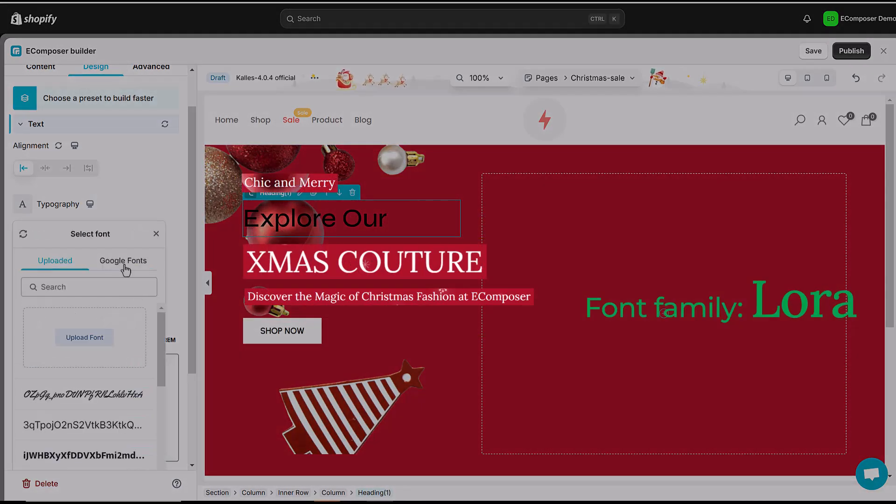
{"action": "left_click", "coordinate": [124, 262]}
{"action": "type", "text": "urba"}
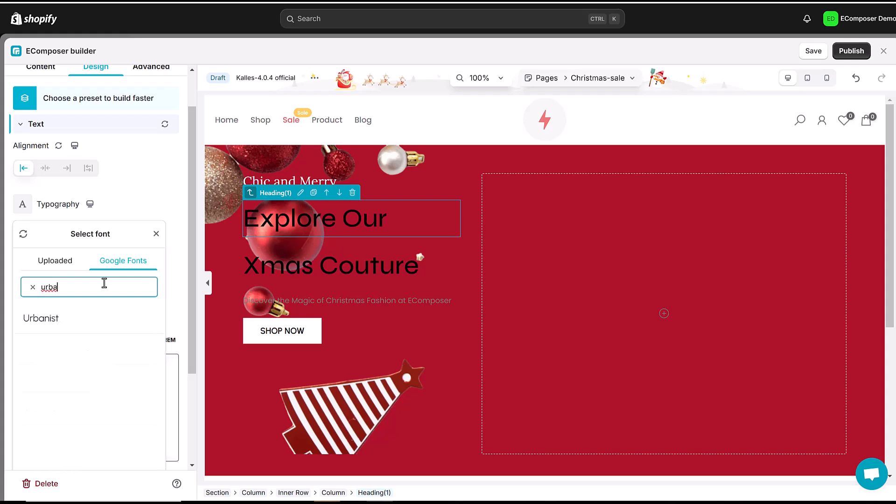
{"action": "left_click", "coordinate": [140, 318]}
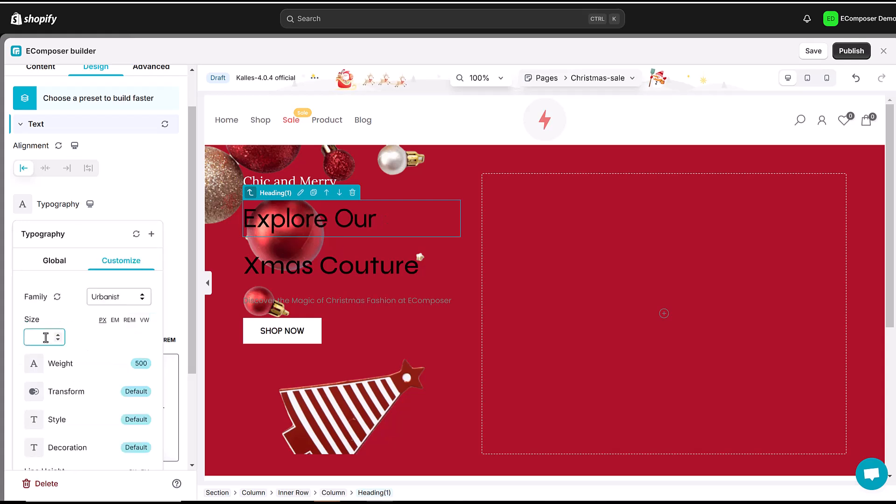
Give the Explore Our heading size 56 px, weight 600, an uppercase transform and a tighter line height
{"action": "type", "text": "56"}
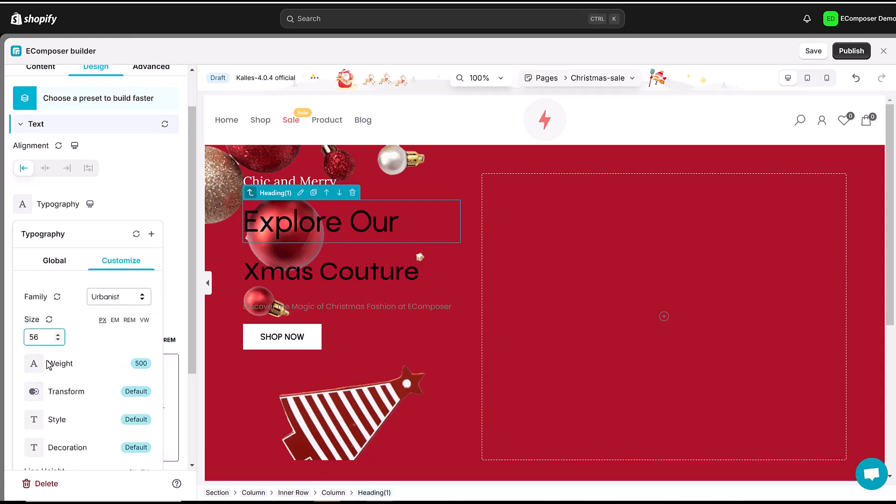
{"action": "left_click", "coordinate": [34, 364]}
{"action": "left_click", "coordinate": [40, 331]}
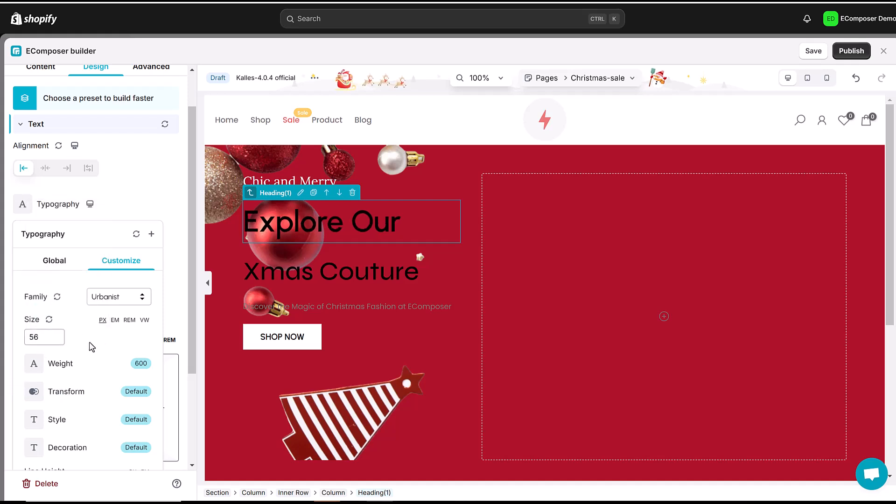
{"action": "left_click", "coordinate": [35, 401]}
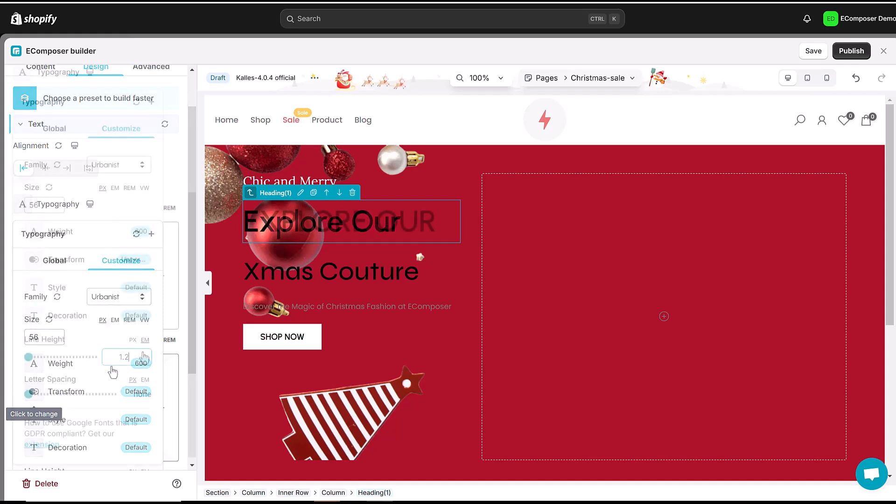
{"action": "scroll", "coordinate": [153, 345], "scroll_direction": "down", "scroll_amount": 3}
{"action": "left_click", "coordinate": [182, 181]}
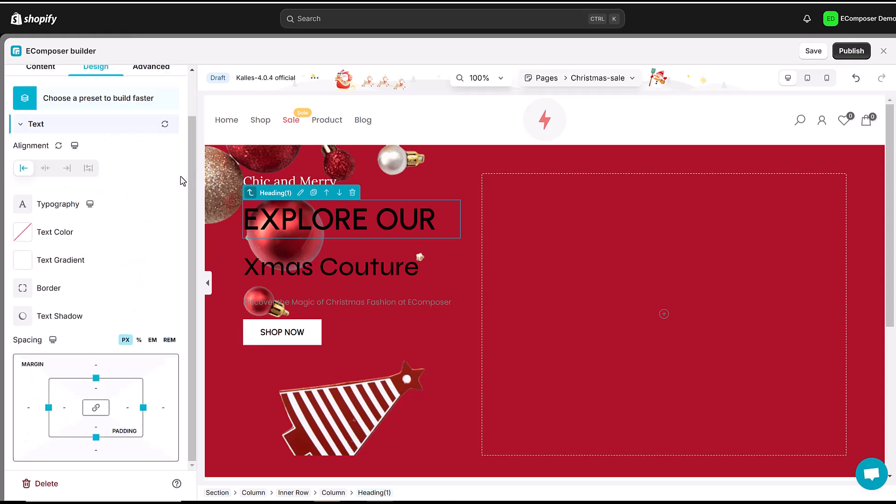
Set the Explore Our heading's text color to #fff
{"action": "left_click", "coordinate": [27, 239]}
{"action": "left_click", "coordinate": [68, 415]}
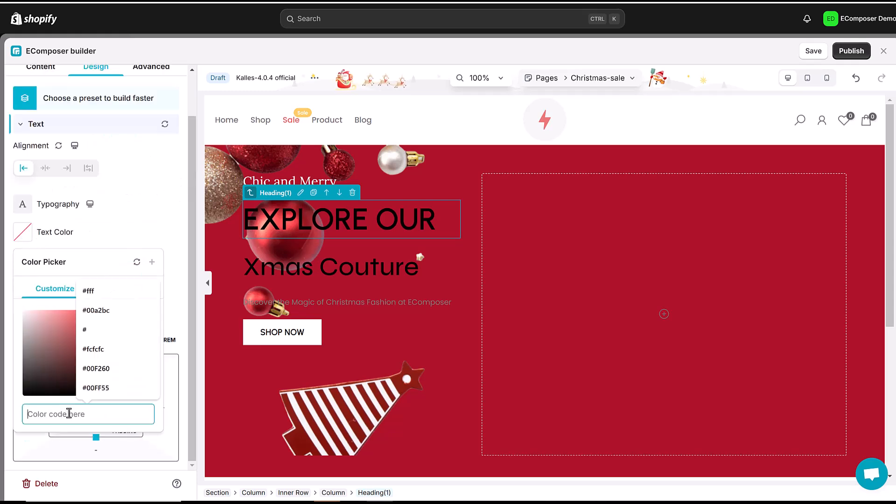
{"action": "type", "text": "#fff"}
{"action": "left_click", "coordinate": [171, 242]}
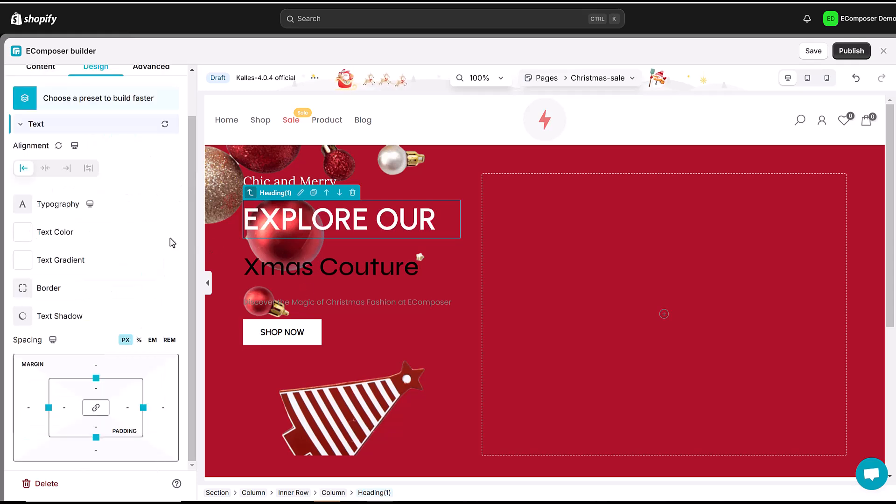
Style the Xmas Couture heading in Google font Lora, 32 px, weight 400, uppercase, with line height 1.25em and letter spacing 0px
{"action": "left_click", "coordinate": [310, 271]}
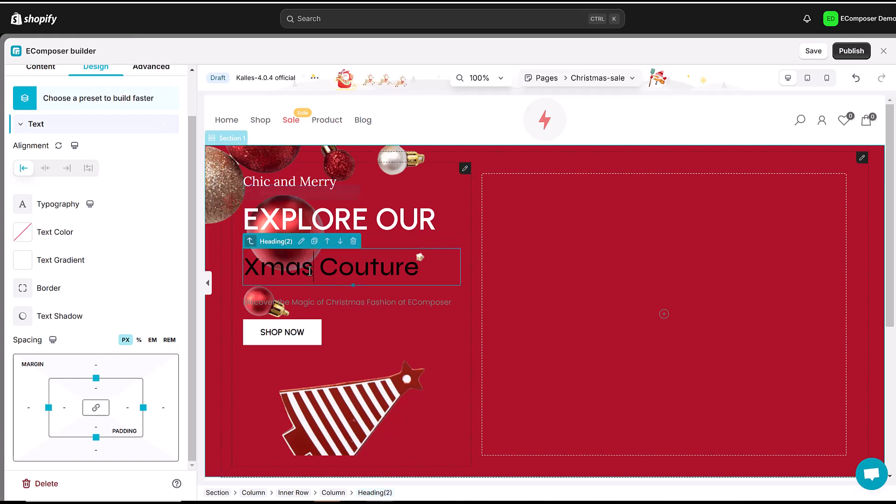
{"action": "left_click", "coordinate": [67, 218]}
{"action": "left_click", "coordinate": [123, 261]}
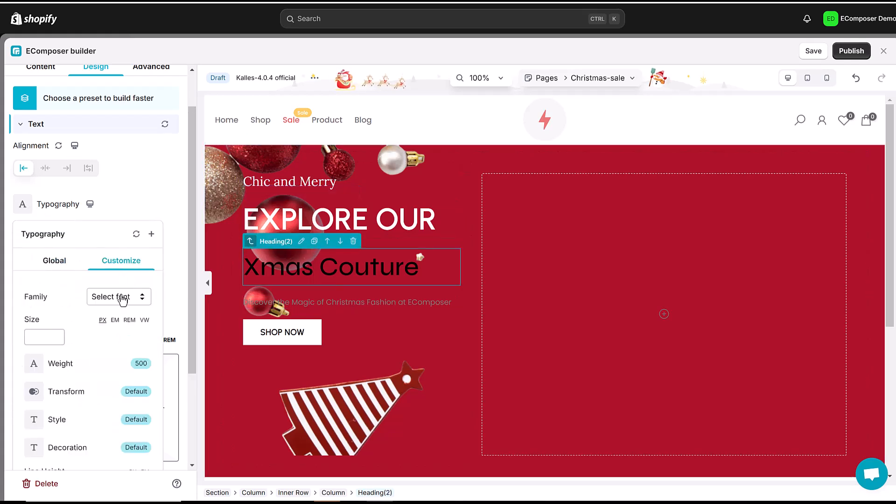
{"action": "left_click", "coordinate": [121, 296]}
{"action": "left_click", "coordinate": [128, 262]}
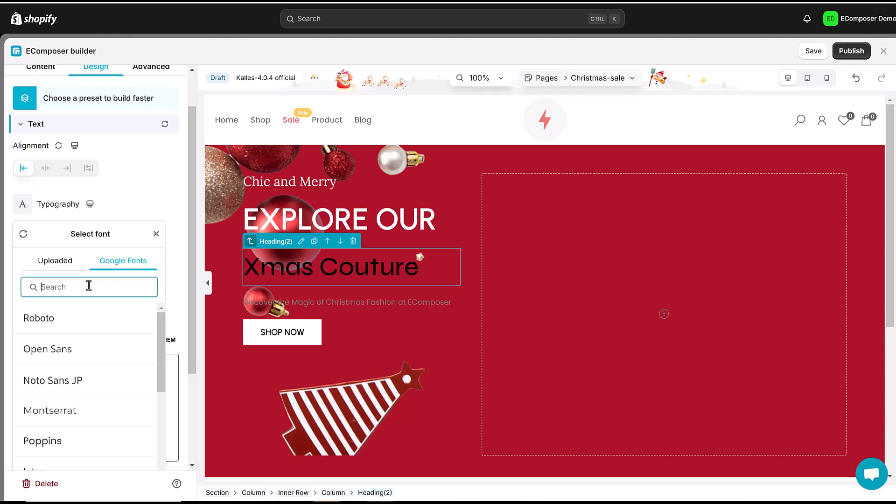
{"action": "type", "text": "lora"}
{"action": "left_click", "coordinate": [141, 322]}
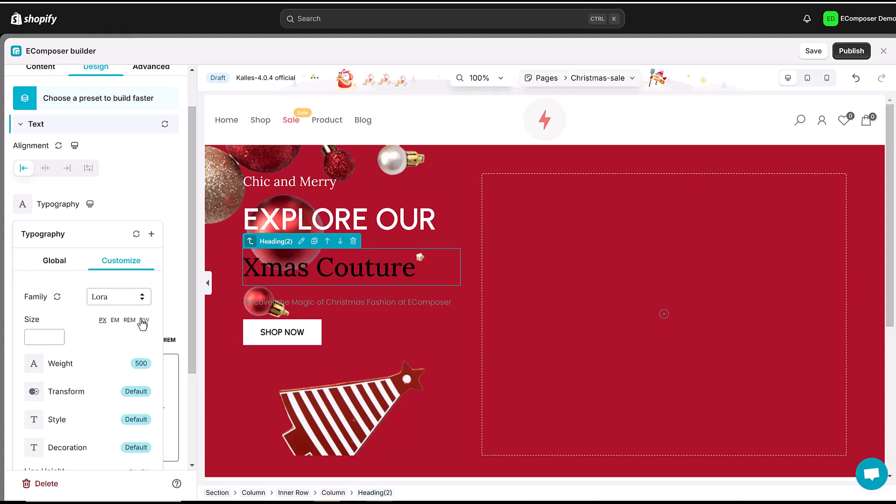
{"action": "scroll", "coordinate": [140, 355], "scroll_direction": "down", "scroll_amount": 3}
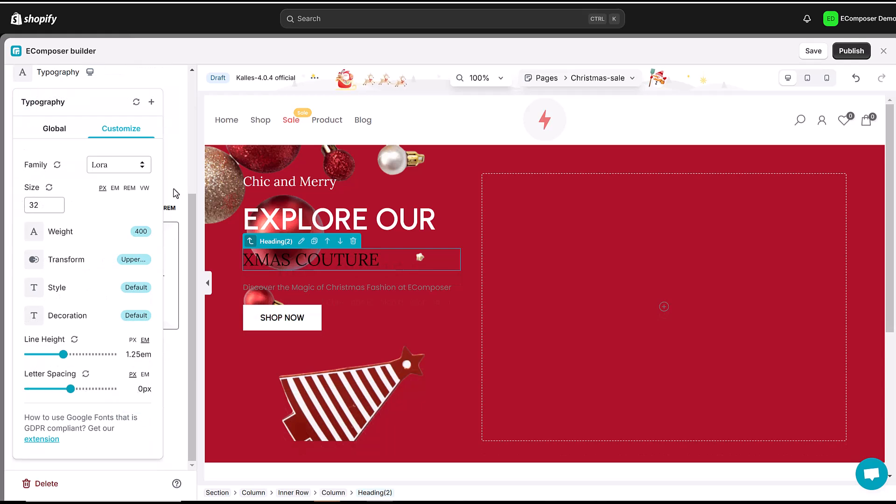
Set the Xmas Couture heading's text color to #fff
{"action": "scroll", "coordinate": [176, 193], "scroll_direction": "up", "scroll_amount": 3}
{"action": "left_click", "coordinate": [25, 239]}
{"action": "left_click", "coordinate": [58, 414]}
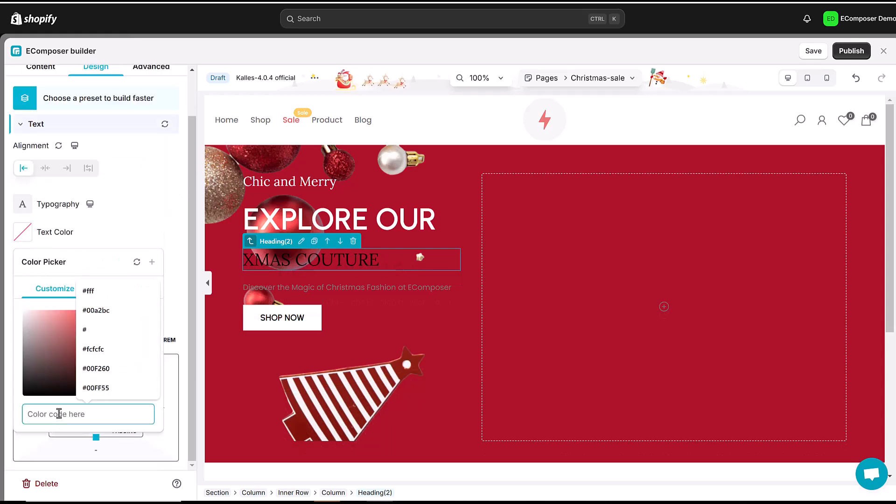
{"action": "type", "text": "#fff"}
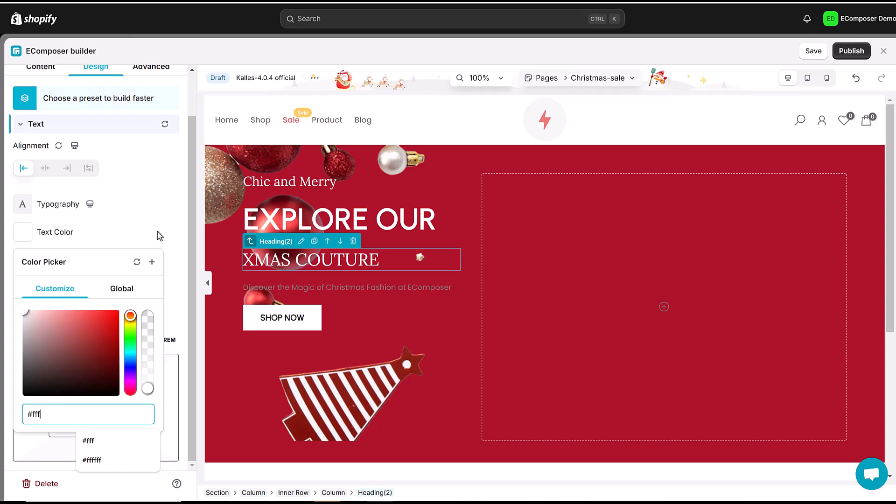
{"action": "left_click", "coordinate": [160, 236]}
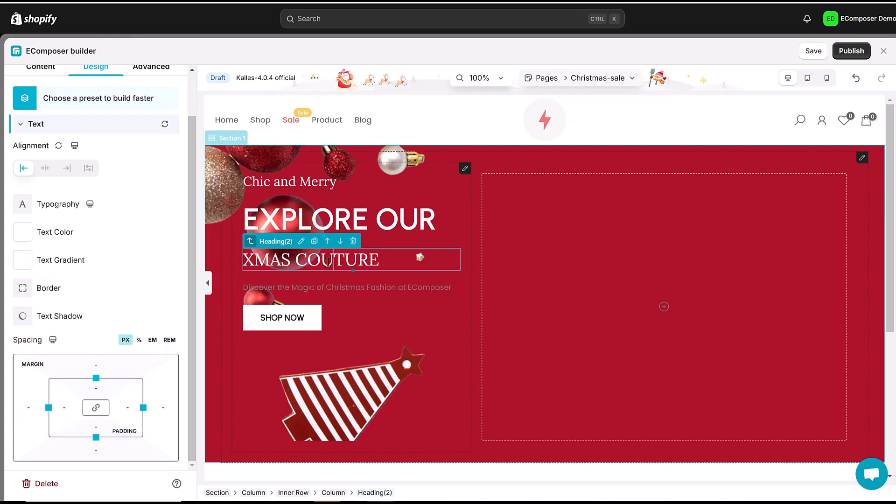
Copy the Xmas Couture heading and paste its style onto the Discover the Magic of Christmas Fashion text
{"action": "right_click", "coordinate": [327, 262]}
{"action": "left_click", "coordinate": [361, 317]}
{"action": "right_click", "coordinate": [300, 287]}
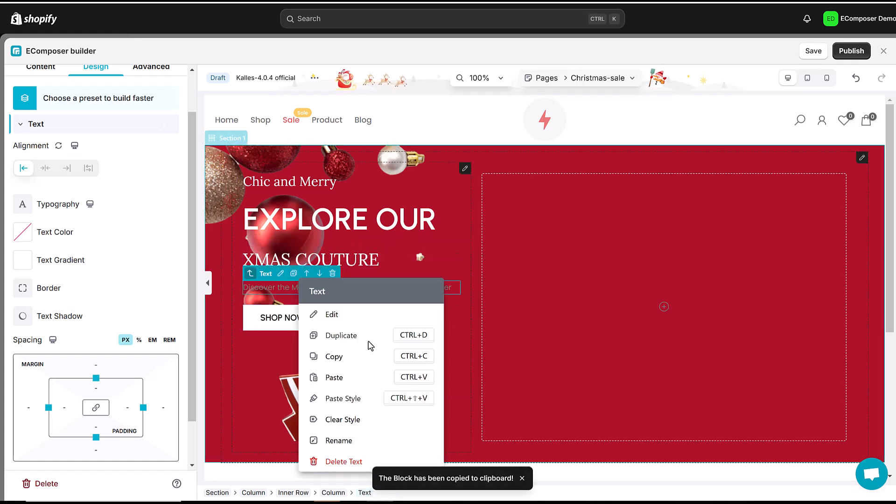
{"action": "left_click", "coordinate": [340, 398]}
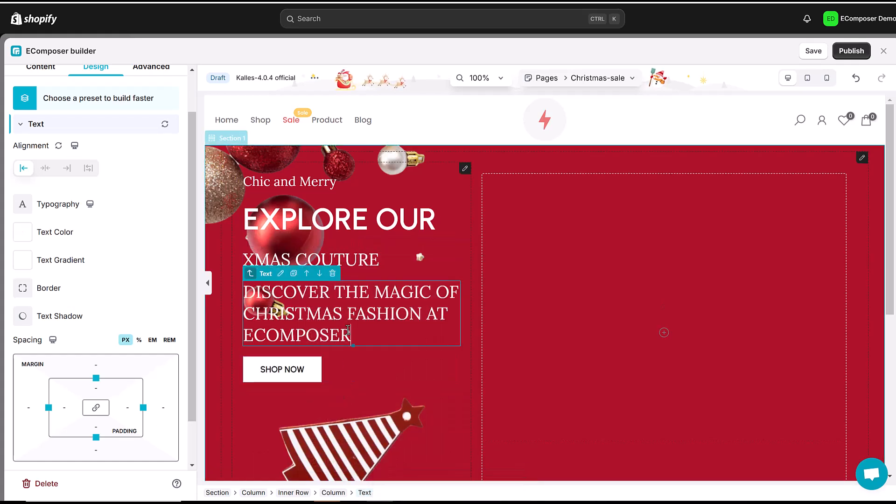
Set the Discover the Magic text's size to 16 px, its transform to Default and its line height to 1.6em
{"action": "left_click", "coordinate": [23, 209]}
{"action": "left_click", "coordinate": [120, 262]}
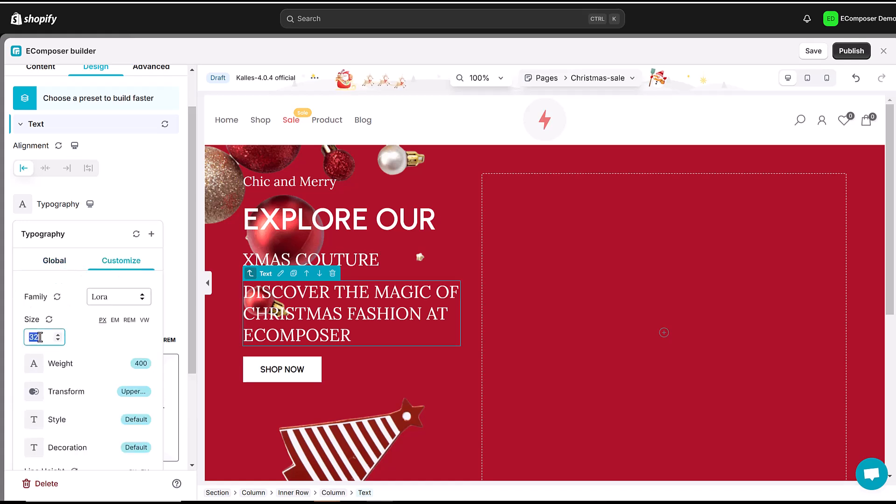
{"action": "type", "text": "16"}
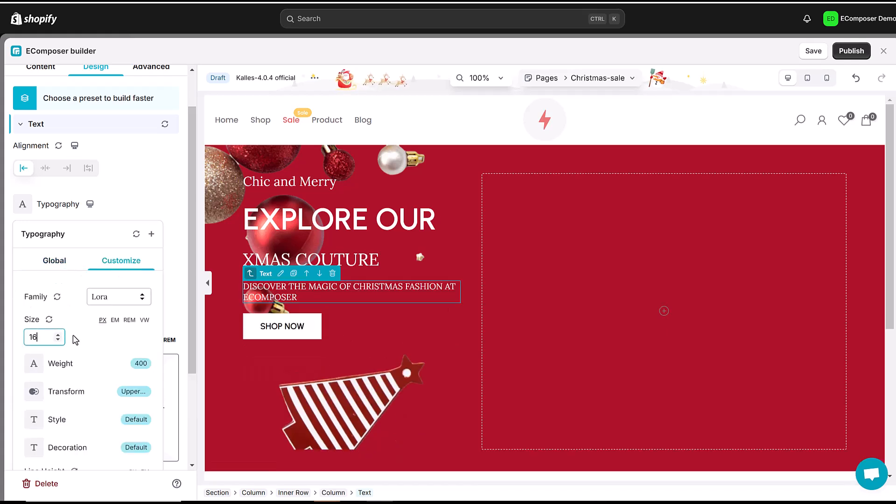
{"action": "left_click", "coordinate": [33, 394]}
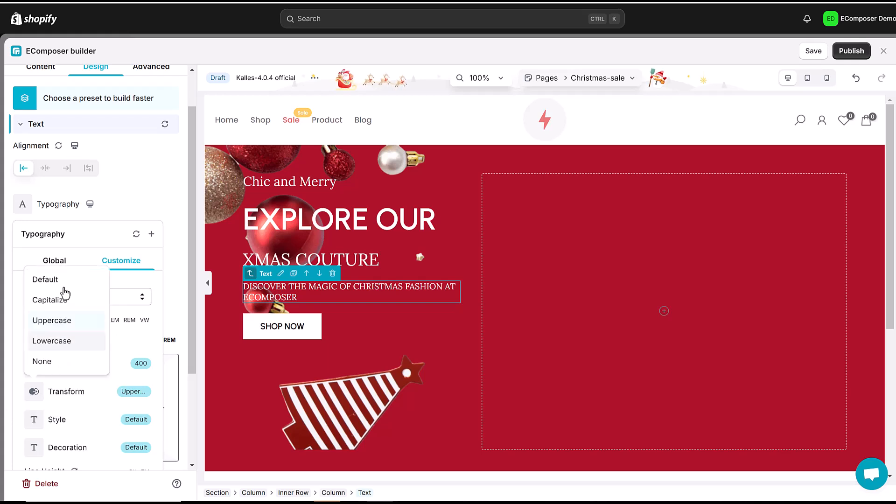
{"action": "left_click", "coordinate": [64, 280]}
{"action": "scroll", "coordinate": [104, 355], "scroll_direction": "down", "scroll_amount": 2}
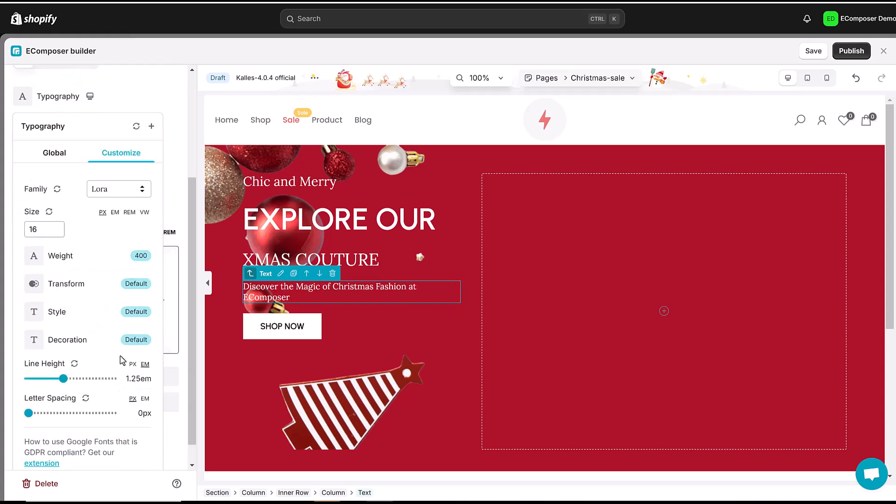
{"action": "left_click", "coordinate": [137, 384]}
{"action": "type", "text": "1.6"}
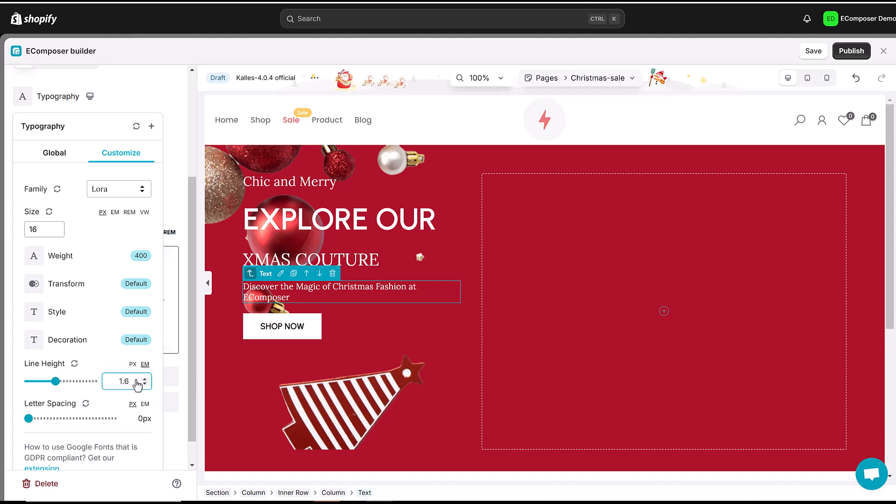
{"action": "key", "text": "Return"}
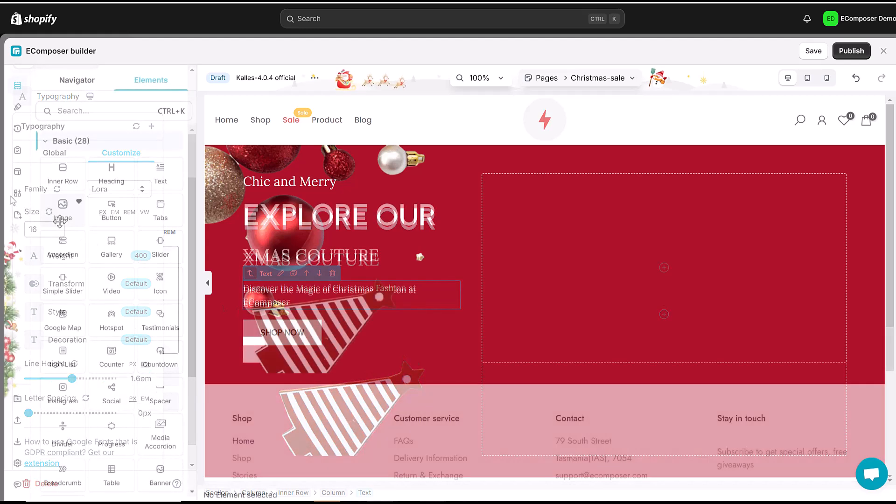
Add an Image element to the empty banner column with the photo of the woman in the green sweater, and scale it down
{"action": "left_click_drag", "start_coordinate": [62, 210], "coordinate": [541, 252]}
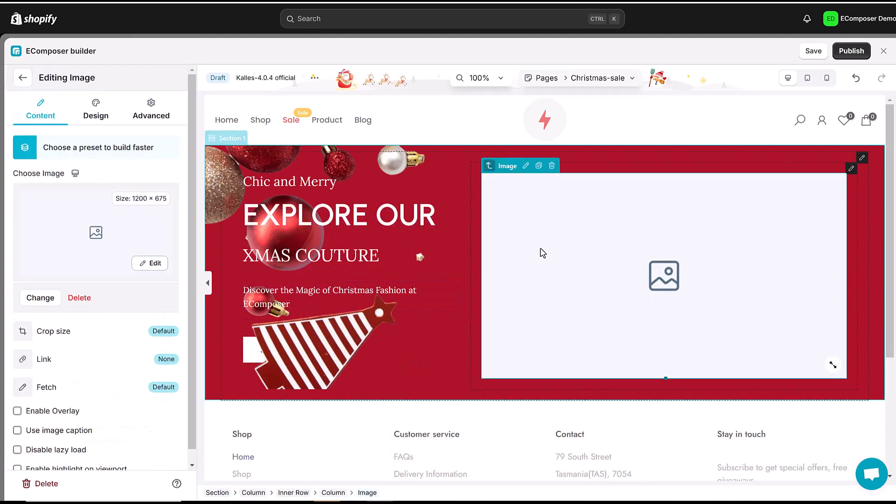
{"action": "left_click", "coordinate": [40, 298]}
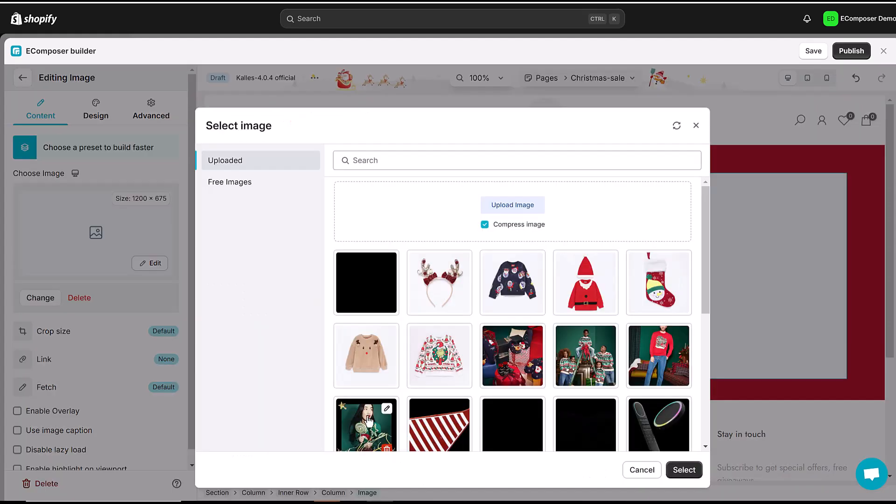
{"action": "left_click", "coordinate": [369, 420]}
{"action": "left_click", "coordinate": [683, 472]}
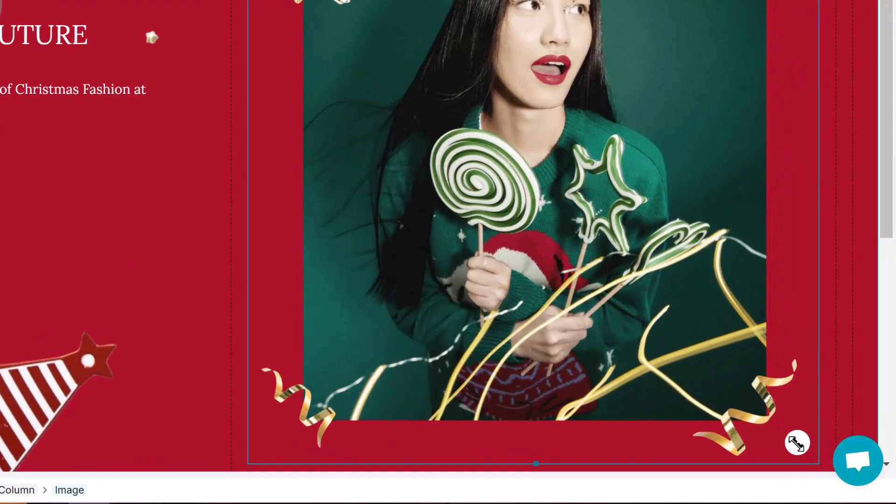
{"action": "left_click_drag", "start_coordinate": [796, 443], "coordinate": [686, 317]}
{"action": "left_click_drag", "start_coordinate": [686, 314], "coordinate": [706, 341]}
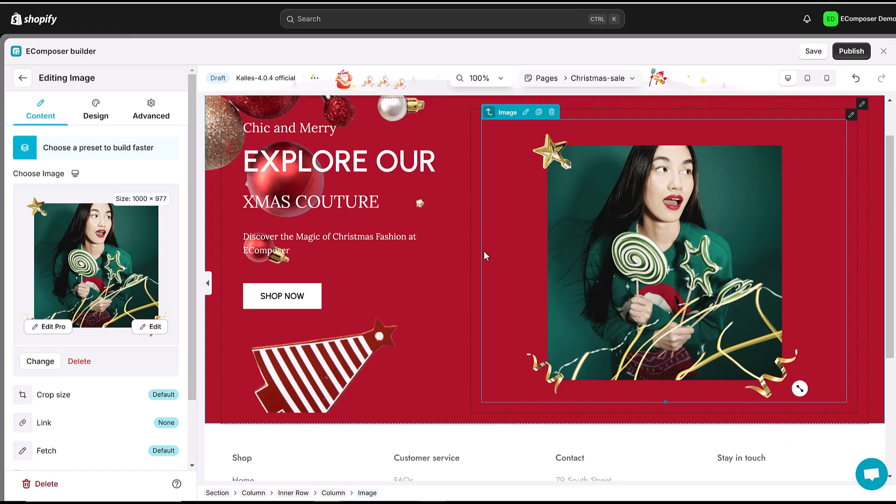
Give the banner image a Zoom In entrance animation
{"action": "left_click", "coordinate": [148, 112]}
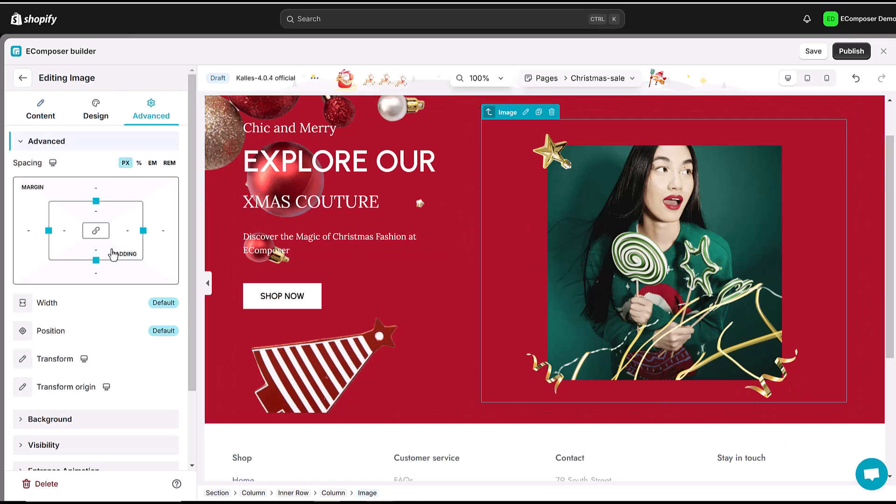
{"action": "scroll", "coordinate": [108, 374], "scroll_direction": "down", "scroll_amount": 2}
{"action": "left_click", "coordinate": [106, 380]}
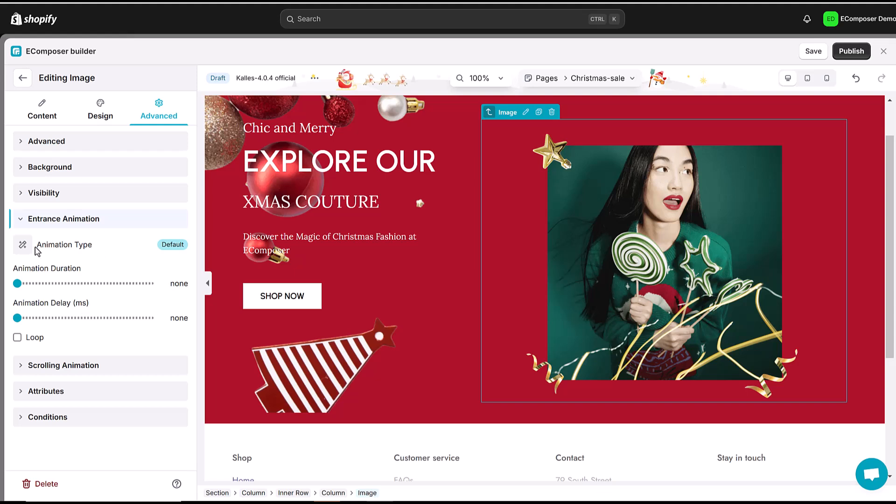
{"action": "left_click", "coordinate": [24, 252]}
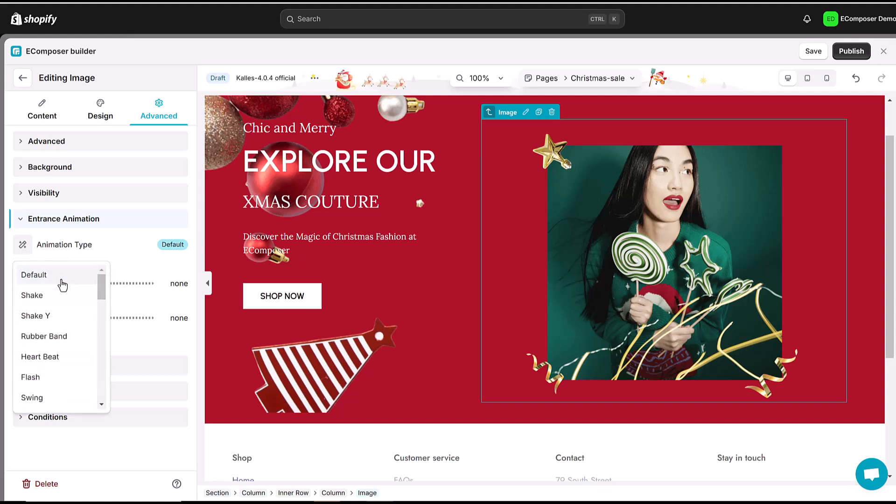
{"action": "scroll", "coordinate": [62, 294], "scroll_direction": "down", "scroll_amount": 10}
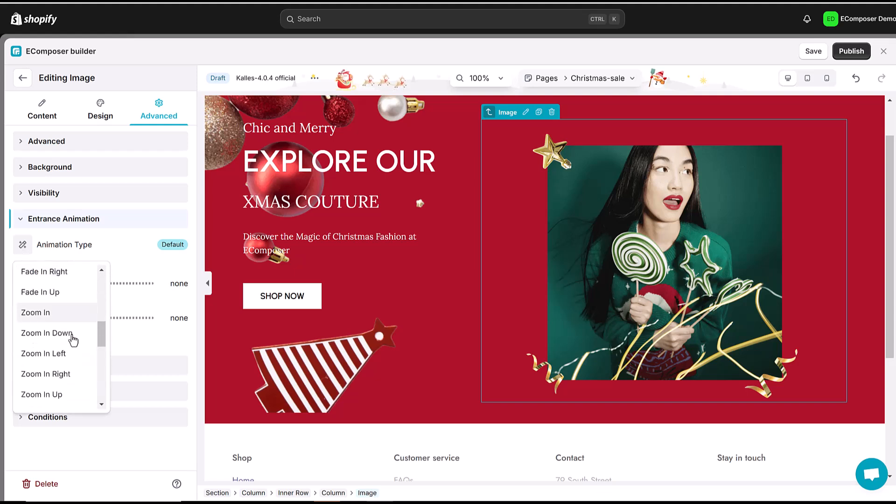
{"action": "left_click", "coordinate": [37, 312]}
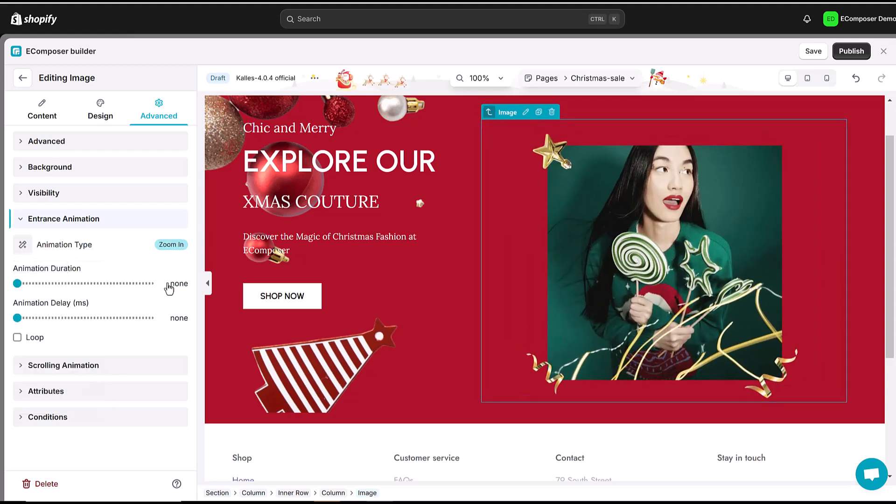
Set the image's entrance animation duration to 500 ms and its delay to 600 ms
{"action": "left_click", "coordinate": [179, 290]}
{"action": "key", "text": "Return"}
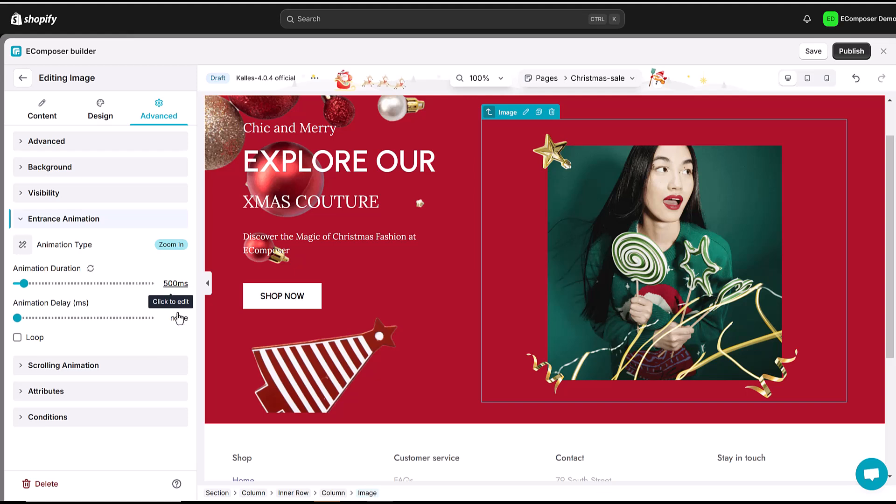
{"action": "left_click", "coordinate": [179, 319]}
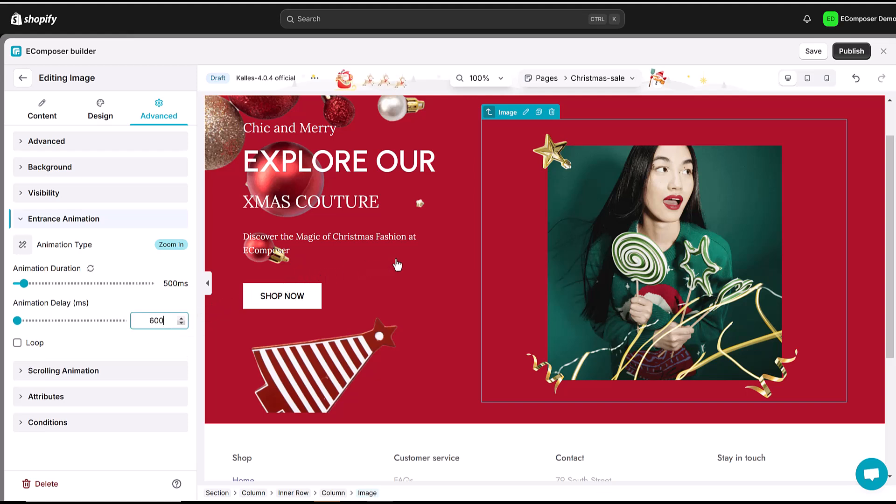
{"action": "key", "text": "Return"}
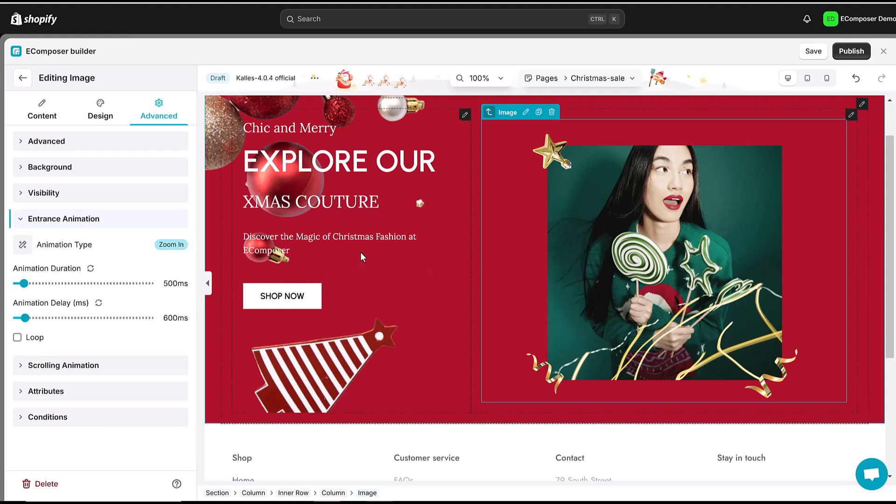
Give the Chic and Merry heading a Fade In Up entrance animation
{"action": "scroll", "coordinate": [362, 257], "scroll_direction": "up", "scroll_amount": 1}
{"action": "left_click", "coordinate": [290, 182]}
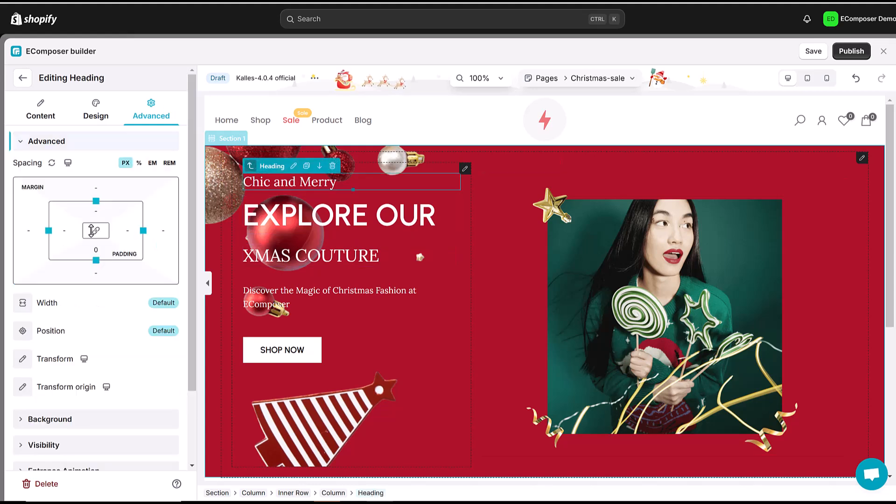
{"action": "scroll", "coordinate": [67, 360], "scroll_direction": "down", "scroll_amount": 2}
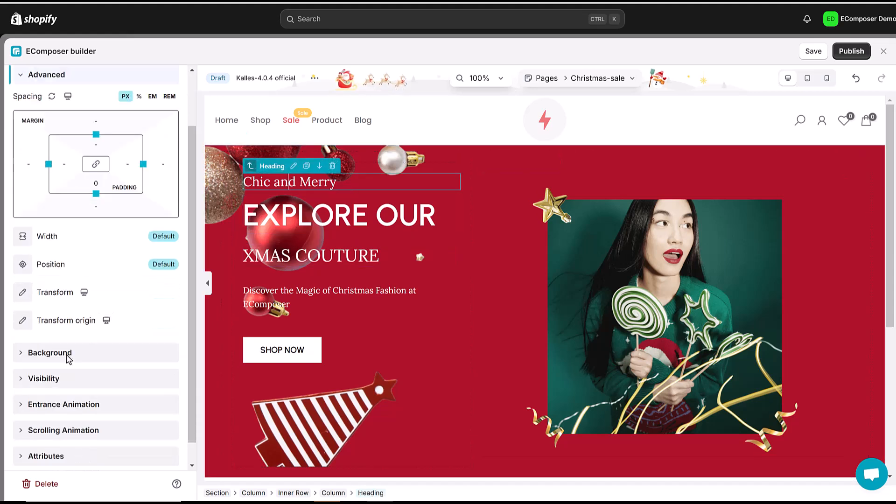
{"action": "left_click", "coordinate": [19, 385]}
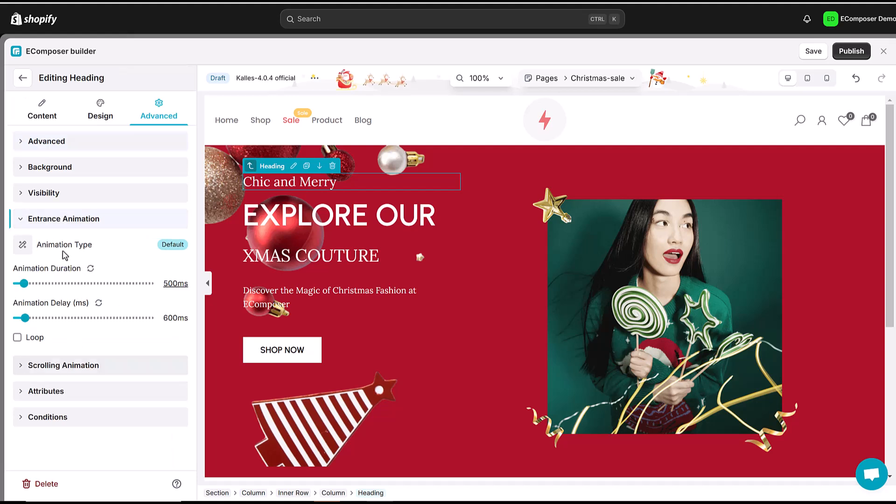
{"action": "left_click", "coordinate": [26, 251]}
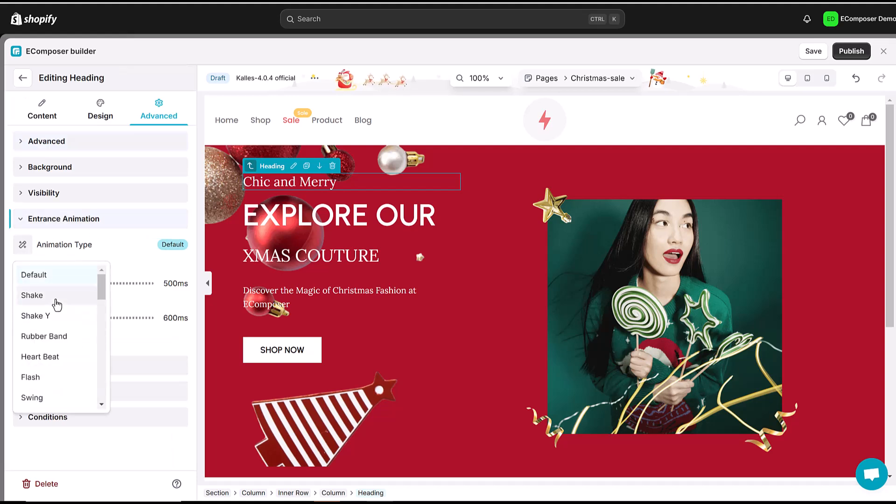
{"action": "scroll", "coordinate": [56, 326], "scroll_direction": "down", "scroll_amount": 5}
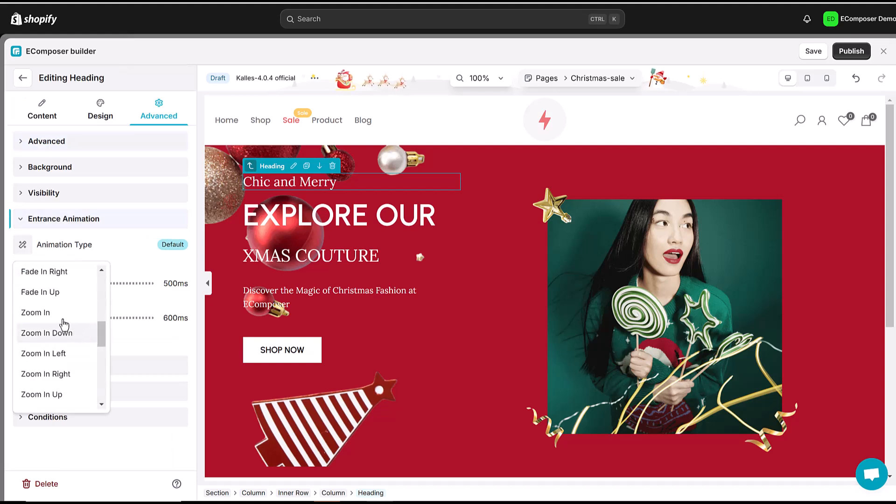
{"action": "left_click", "coordinate": [42, 292]}
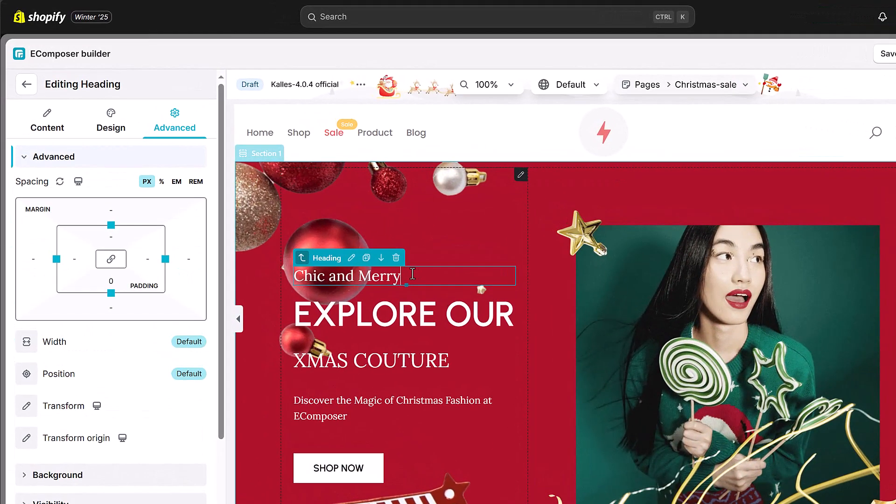
{"action": "left_click", "coordinate": [497, 308]}
{"action": "left_click", "coordinate": [472, 369]}
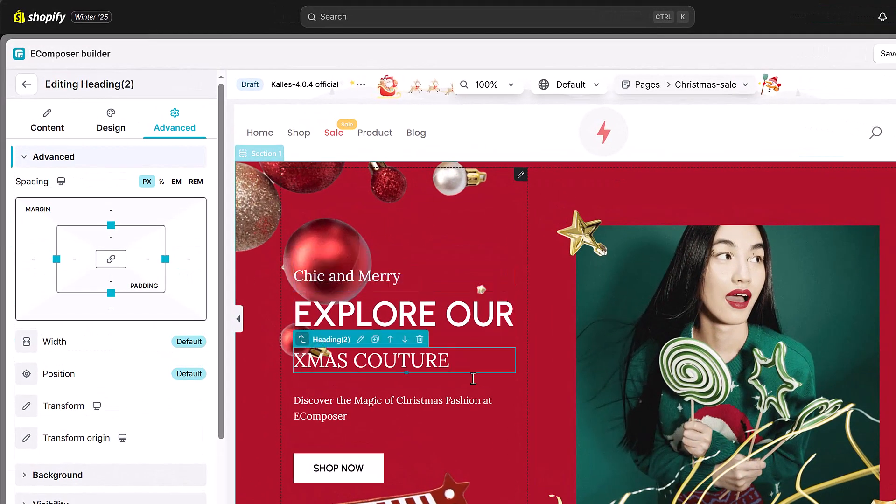
{"action": "left_click", "coordinate": [494, 400]}
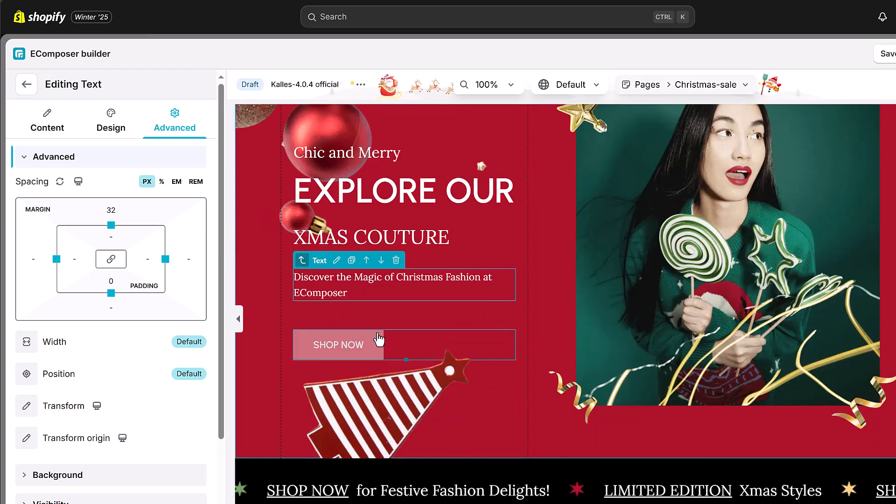
{"action": "left_click", "coordinate": [348, 459]}
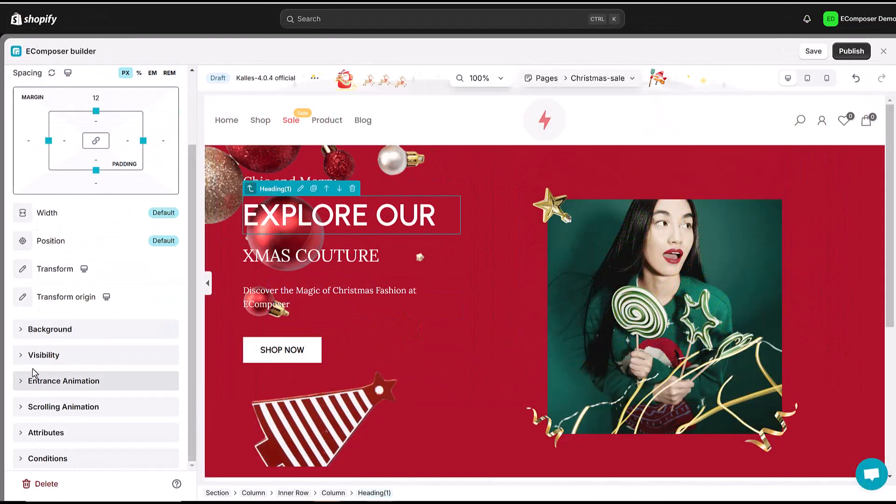
Give the Explore Our heading a Fade In Up entrance animation
{"action": "left_click", "coordinate": [32, 376]}
{"action": "left_click", "coordinate": [23, 246]}
{"action": "scroll", "coordinate": [59, 356], "scroll_direction": "down", "scroll_amount": 5}
{"action": "left_click", "coordinate": [41, 343]}
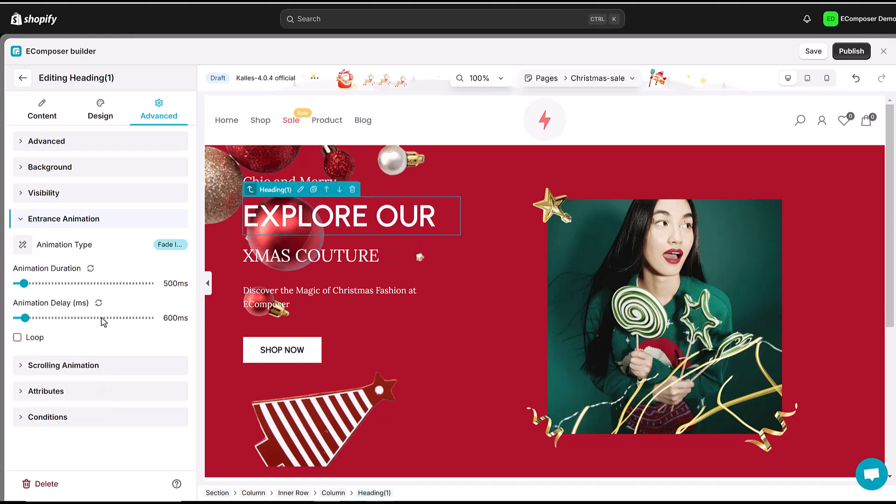
Give the Xmas Couture heading a Fade In Up entrance animation
{"action": "left_click", "coordinate": [269, 261]}
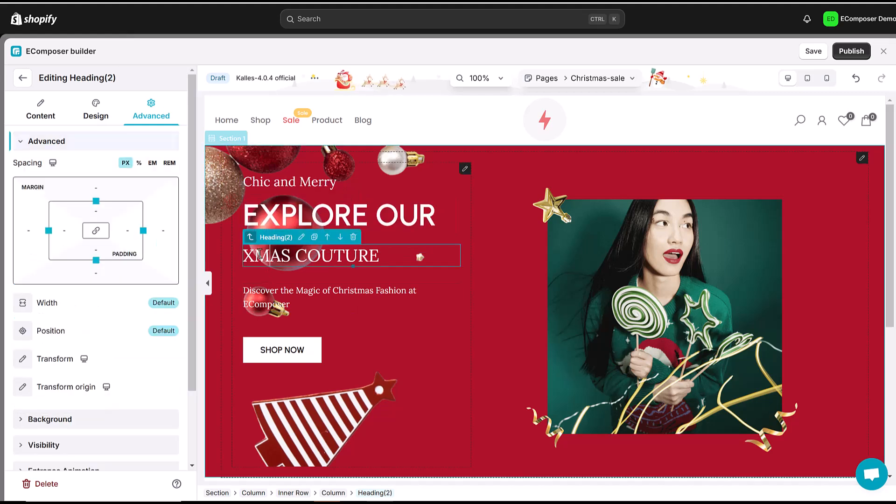
{"action": "scroll", "coordinate": [40, 348], "scroll_direction": "down", "scroll_amount": 2}
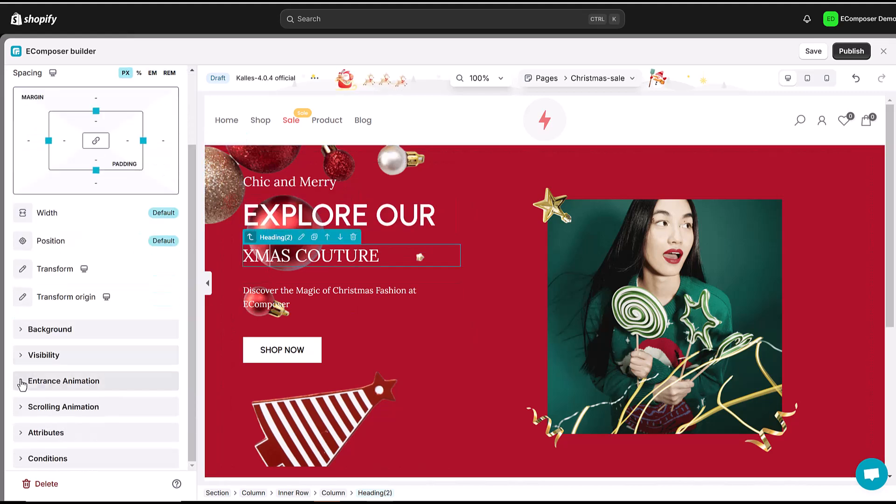
{"action": "left_click", "coordinate": [32, 378]}
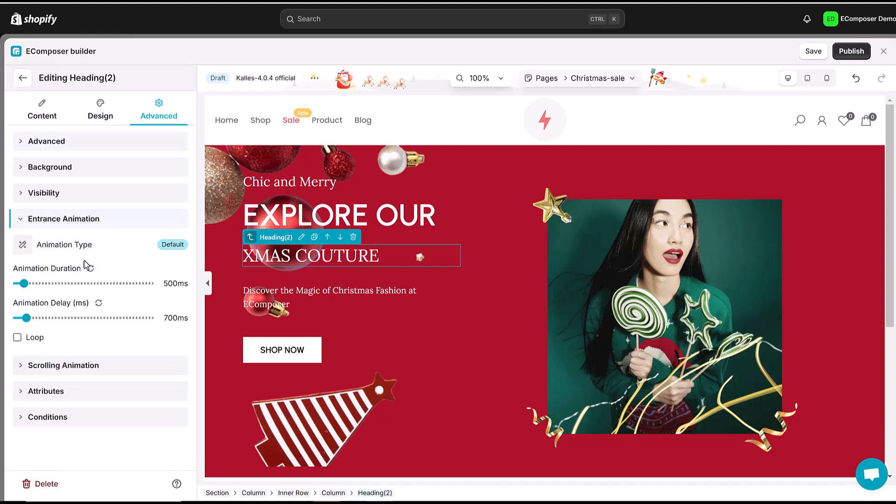
{"action": "left_click", "coordinate": [24, 247]}
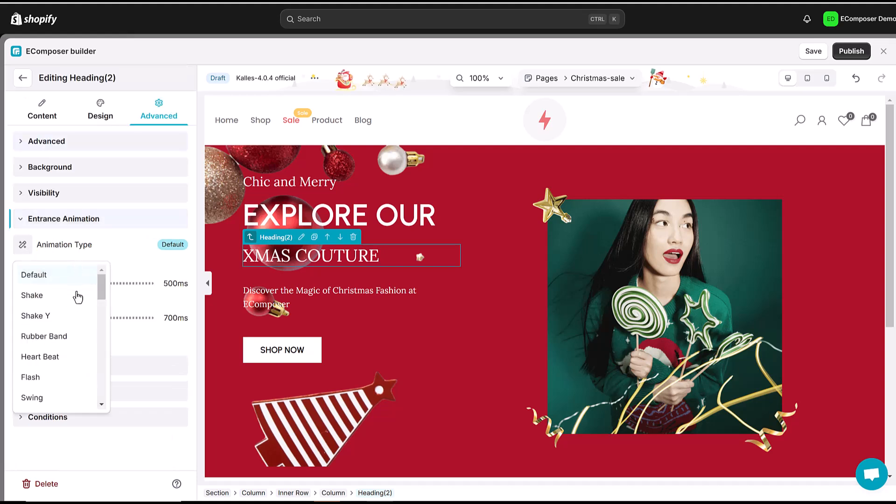
{"action": "scroll", "coordinate": [44, 348], "scroll_direction": "down", "scroll_amount": 2}
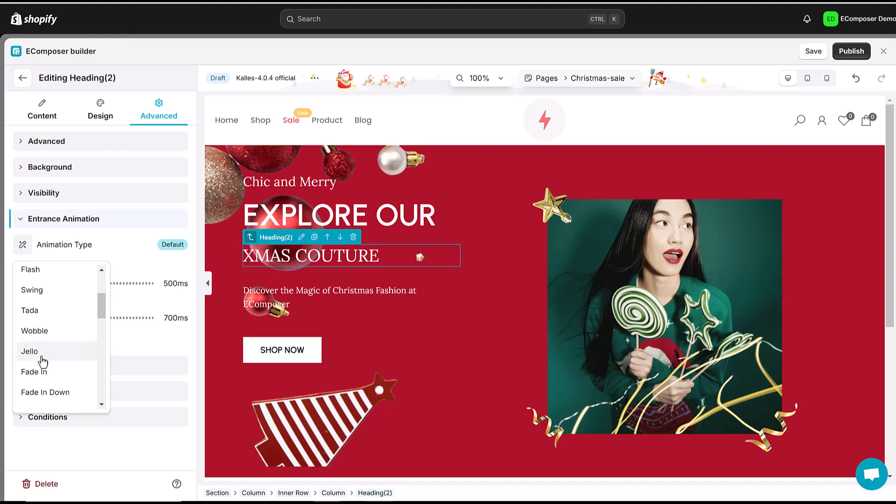
{"action": "scroll", "coordinate": [42, 362], "scroll_direction": "down", "scroll_amount": 1}
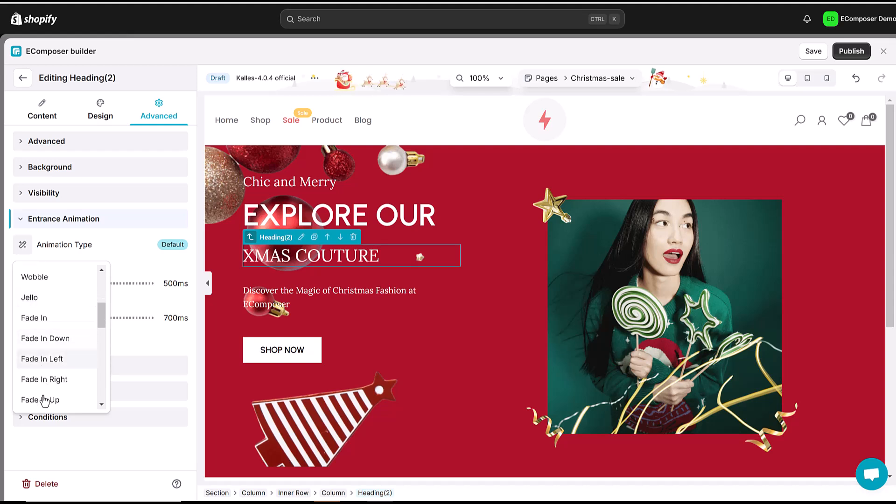
{"action": "left_click", "coordinate": [41, 400]}
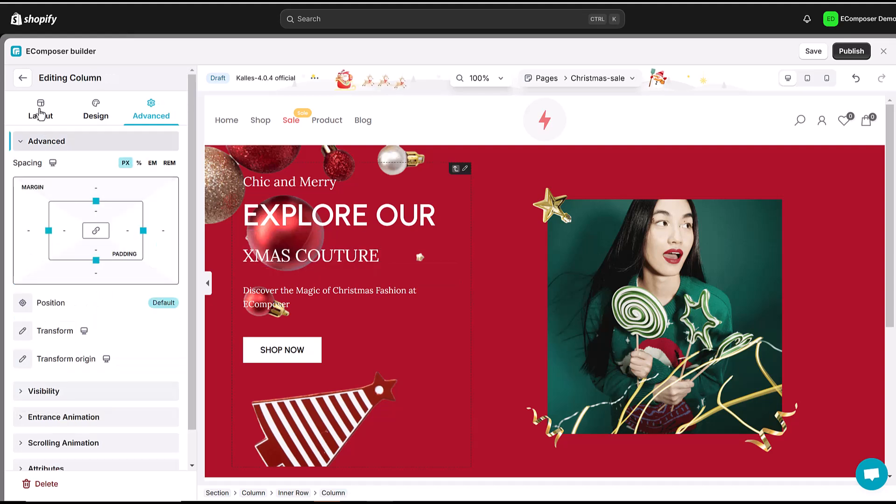
Vertically align the content of the banner's text column to the middle
{"action": "left_click", "coordinate": [39, 111]}
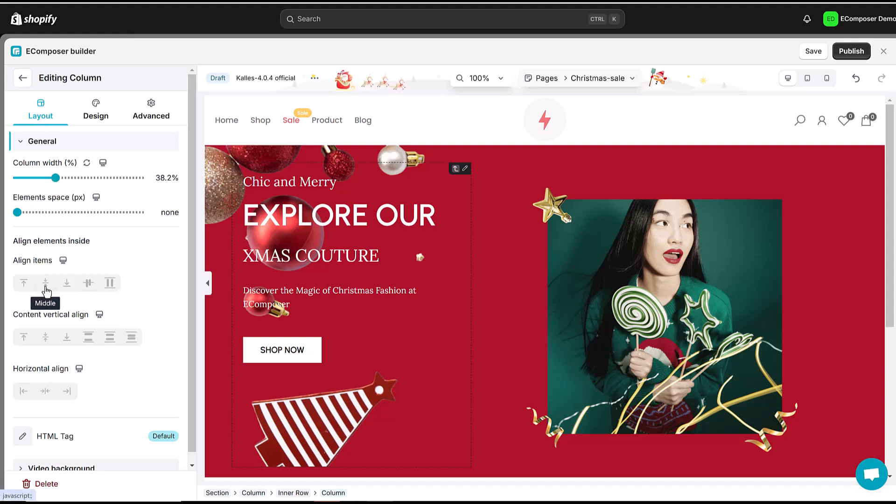
{"action": "left_click", "coordinate": [46, 337]}
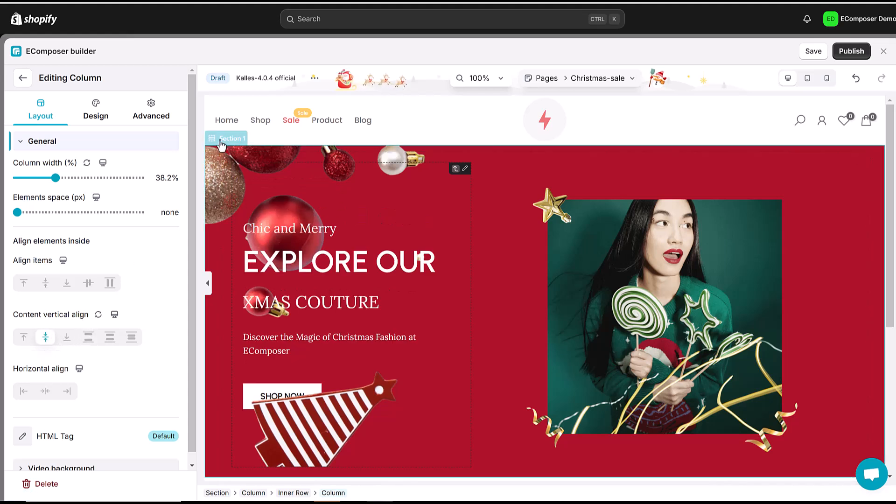
Set the banner section's content width to Full Width and its column gap to No gap
{"action": "left_click", "coordinate": [221, 139]}
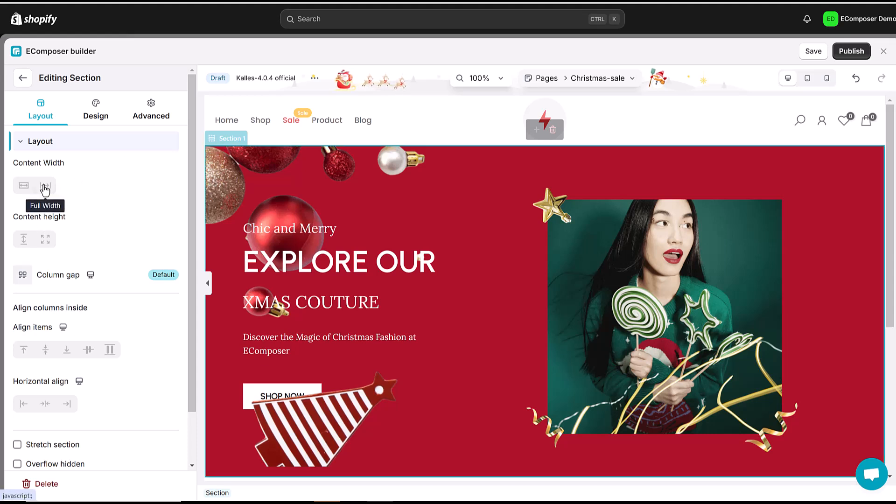
{"action": "left_click", "coordinate": [45, 189]}
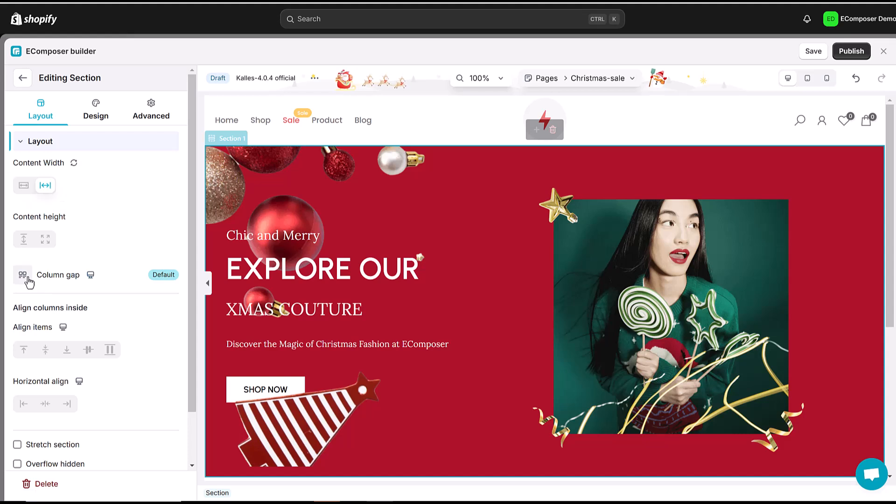
{"action": "left_click", "coordinate": [29, 281]}
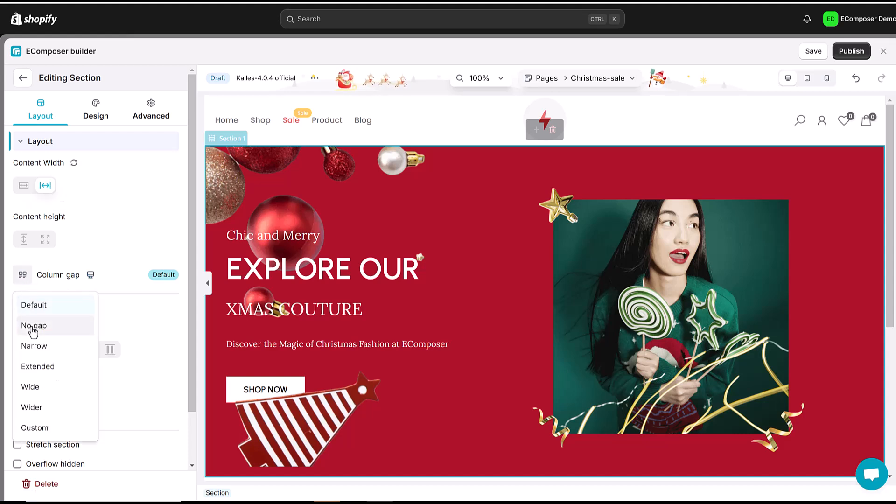
{"action": "left_click", "coordinate": [33, 326]}
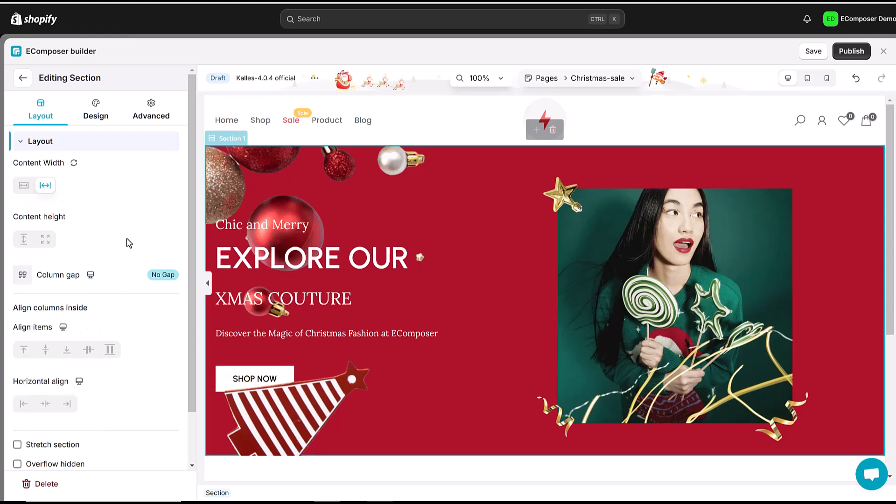
Set the banner section's left and right padding to 30 px
{"action": "left_click", "coordinate": [147, 118]}
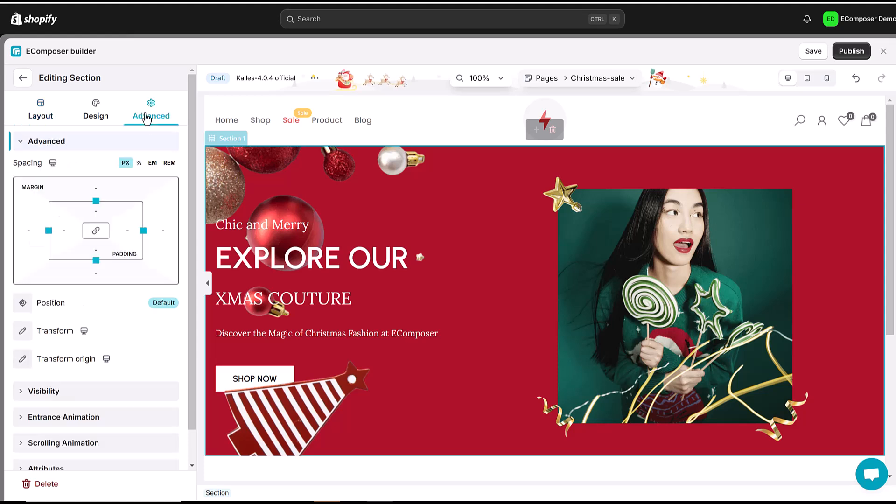
{"action": "left_click", "coordinate": [65, 231]}
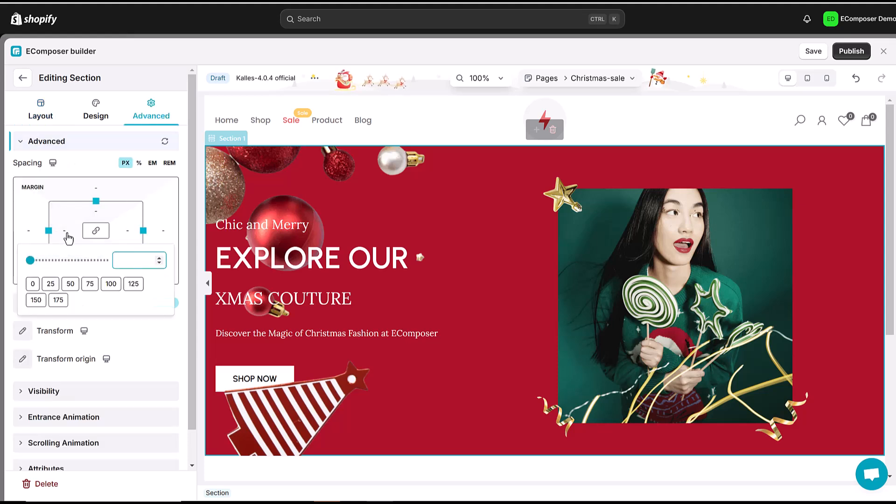
{"action": "key", "text": "Return"}
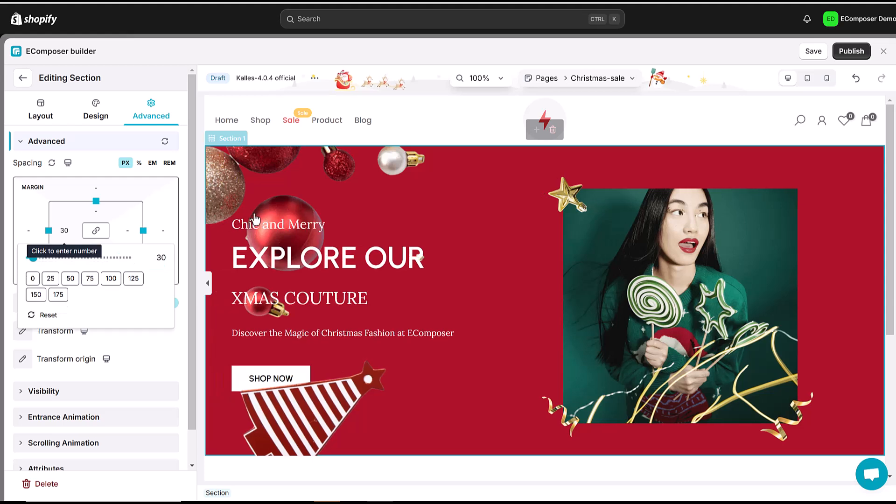
{"action": "left_click", "coordinate": [127, 237]}
{"action": "left_click", "coordinate": [125, 232]}
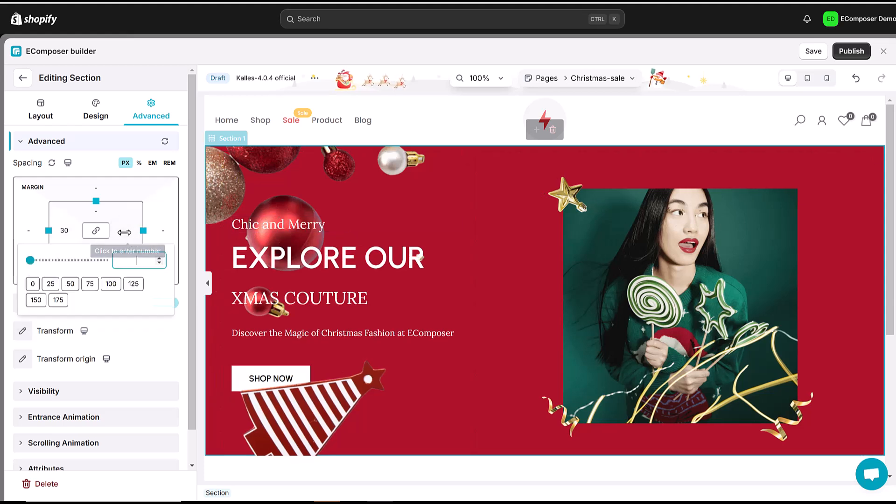
{"action": "type", "text": "30"}
{"action": "key", "text": "Return"}
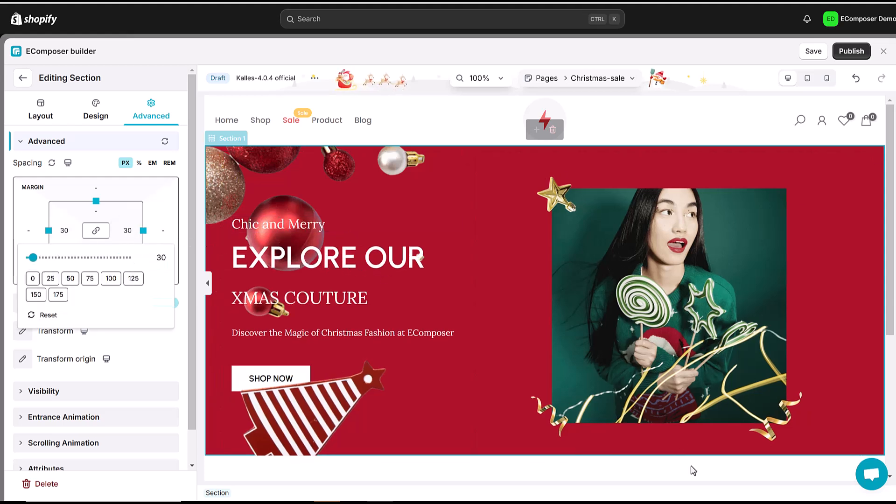
Set the banner text column's top and bottom padding to 160 px and enlarge the photo in the neighbouring column
{"action": "left_click", "coordinate": [462, 158]}
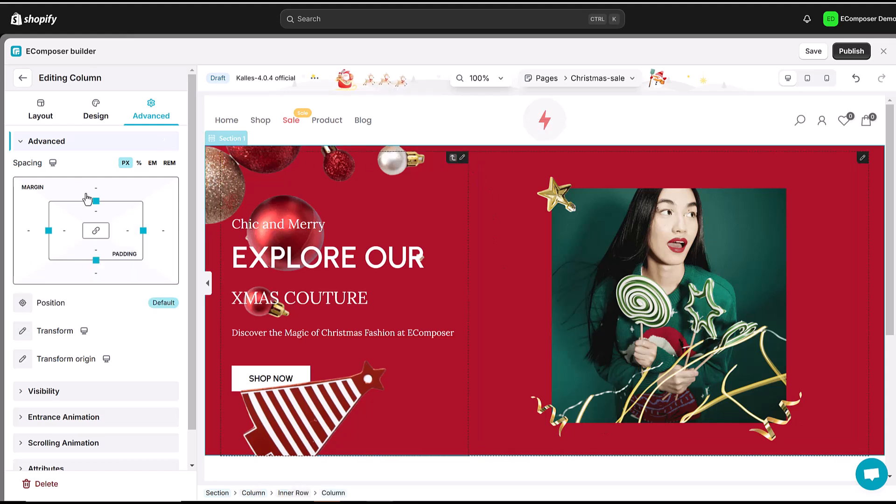
{"action": "left_click", "coordinate": [97, 212]}
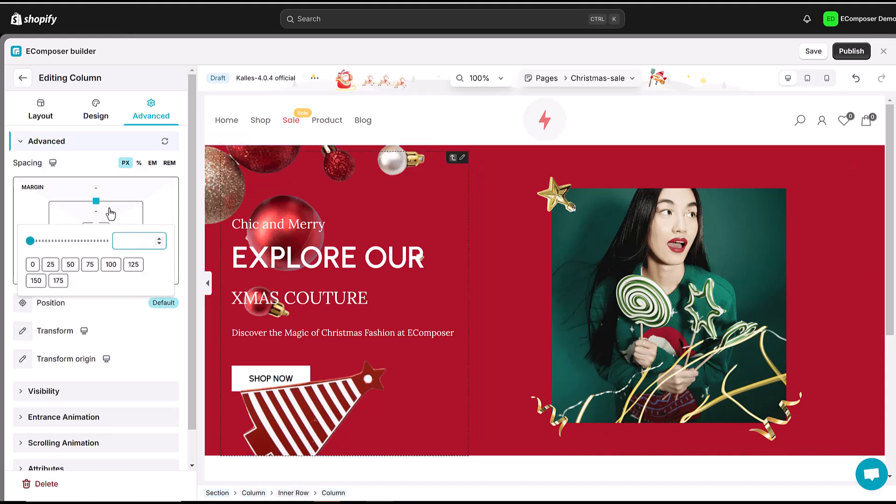
{"action": "key", "text": "Return"}
{"action": "scroll", "coordinate": [107, 215], "scroll_direction": "down", "scroll_amount": 1}
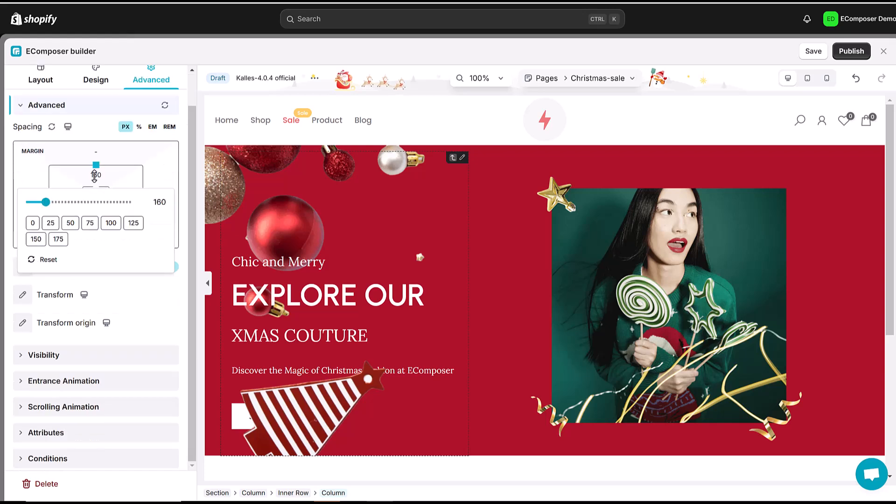
{"action": "left_click", "coordinate": [95, 215]}
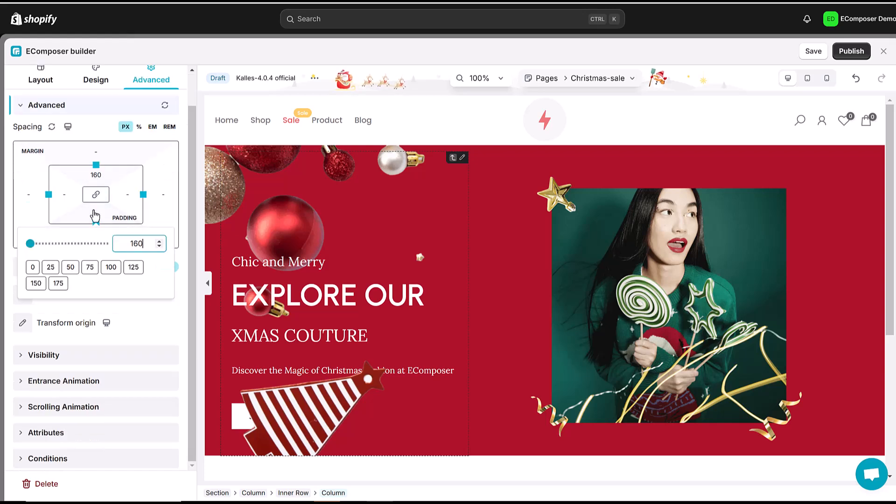
{"action": "key", "text": "Return"}
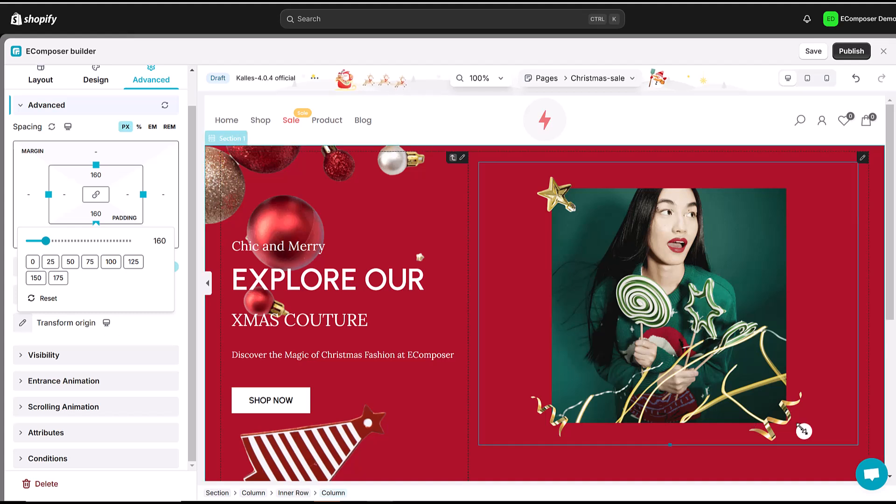
{"action": "left_click_drag", "start_coordinate": [803, 430], "coordinate": [868, 481]}
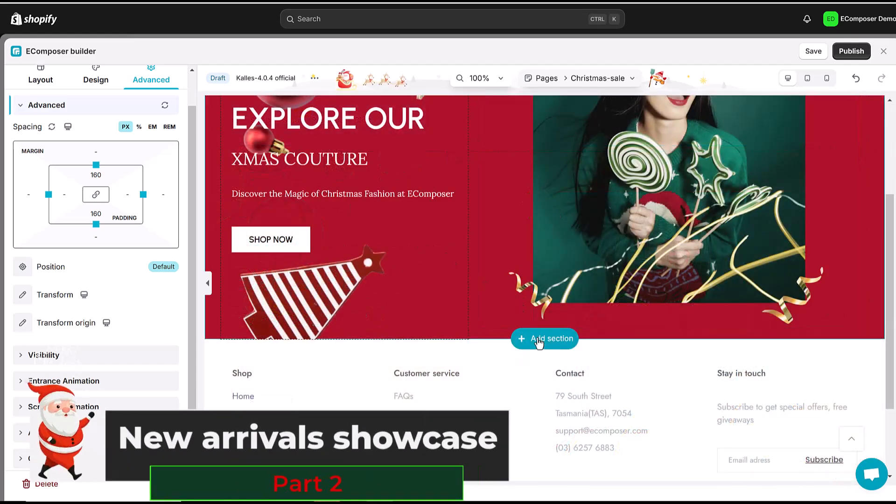
Add a single-column section below the banner with Full Width content and No gap as its column gap
{"action": "left_click", "coordinate": [536, 339]}
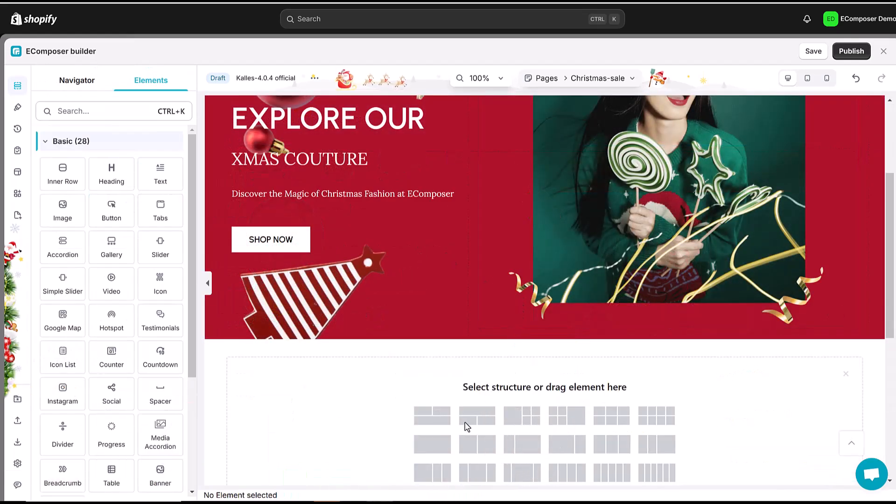
{"action": "left_click", "coordinate": [425, 446]}
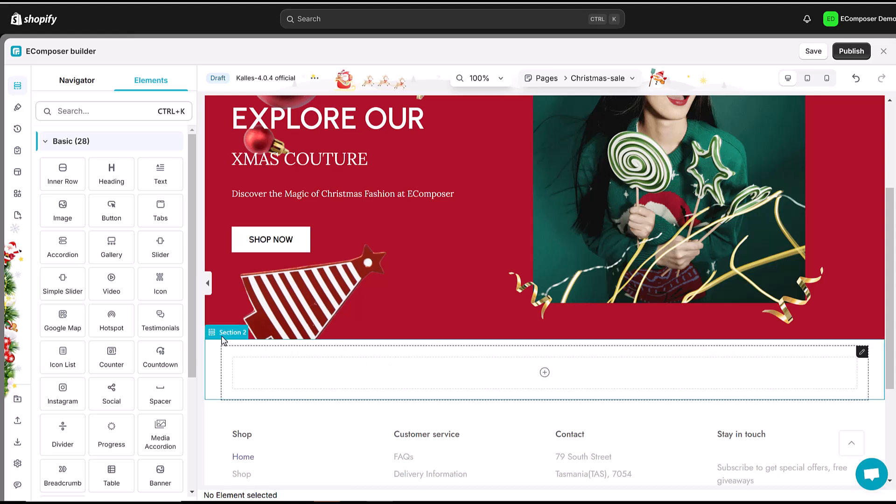
{"action": "left_click", "coordinate": [366, 366]}
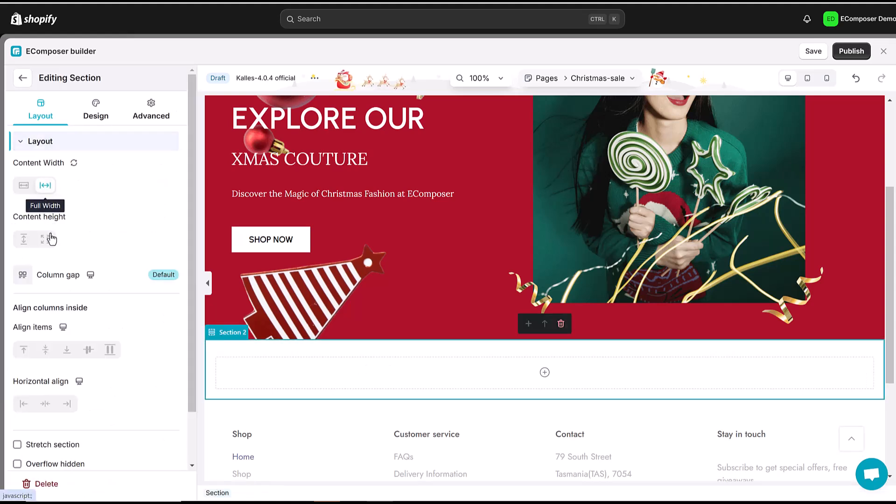
{"action": "left_click", "coordinate": [23, 276]}
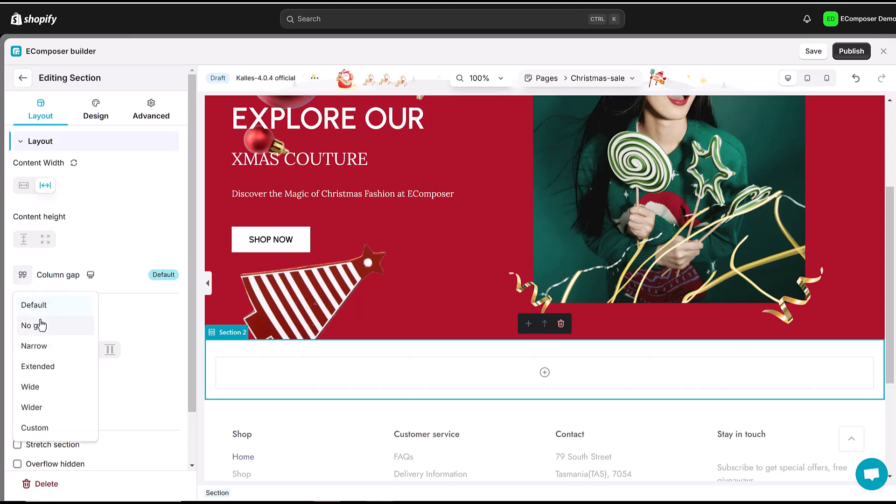
{"action": "left_click", "coordinate": [39, 326]}
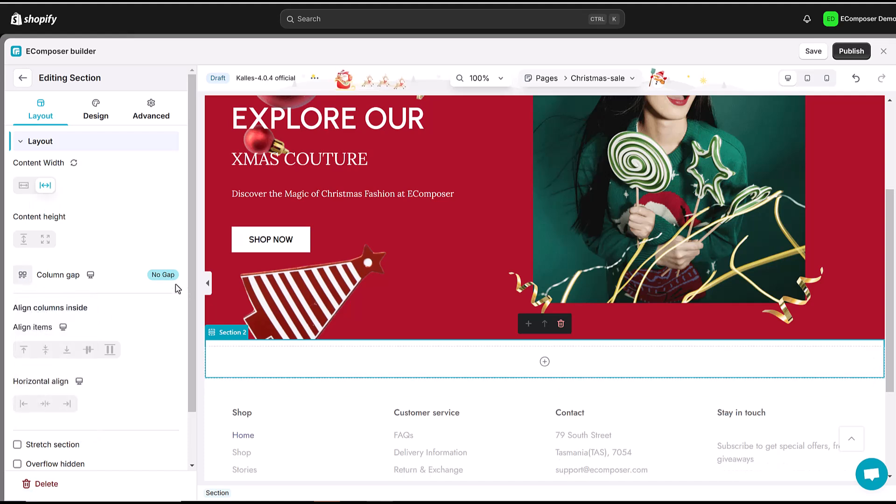
Give the new section below the banner a solid black background, #000
{"action": "left_click", "coordinate": [93, 115]}
{"action": "left_click", "coordinate": [21, 198]}
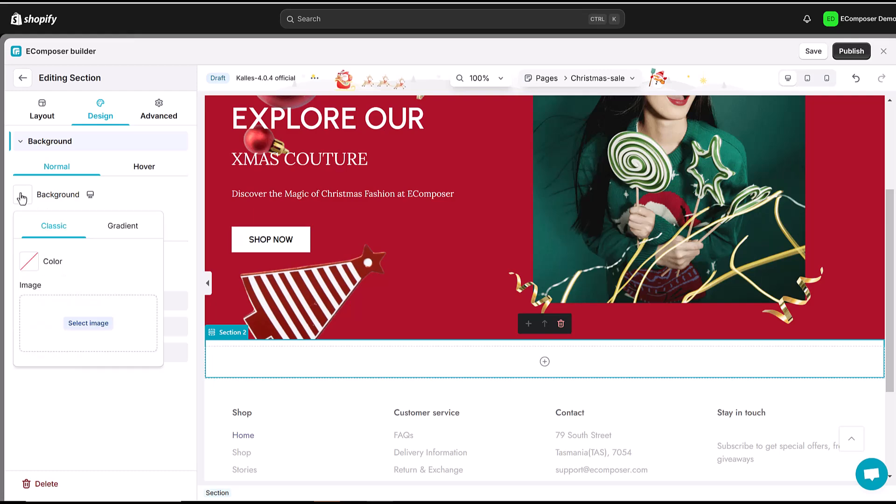
{"action": "left_click", "coordinate": [29, 265]}
{"action": "left_click", "coordinate": [52, 442]}
{"action": "type", "text": "#000"}
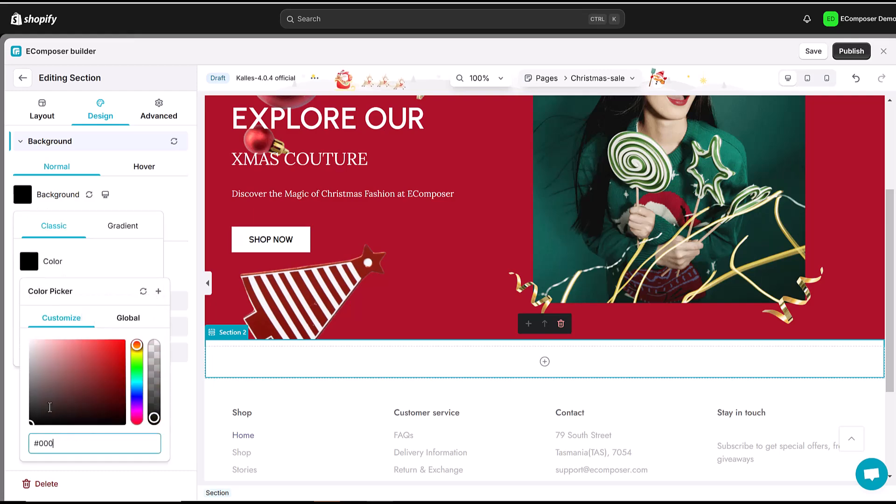
{"action": "left_click", "coordinate": [26, 81]}
{"action": "left_click", "coordinate": [23, 80]}
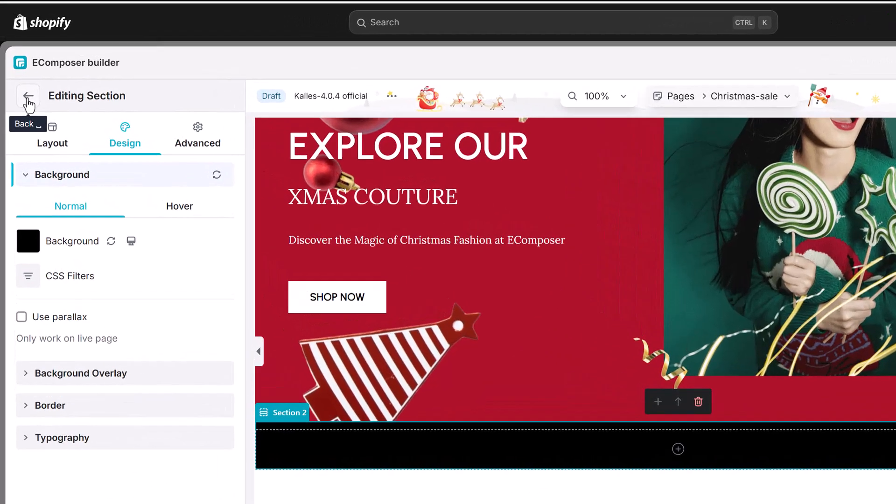
{"action": "left_click", "coordinate": [22, 81]}
Find the Text Marquee element and place it in the black section
{"action": "left_click", "coordinate": [75, 110]}
{"action": "type", "text": "te"}
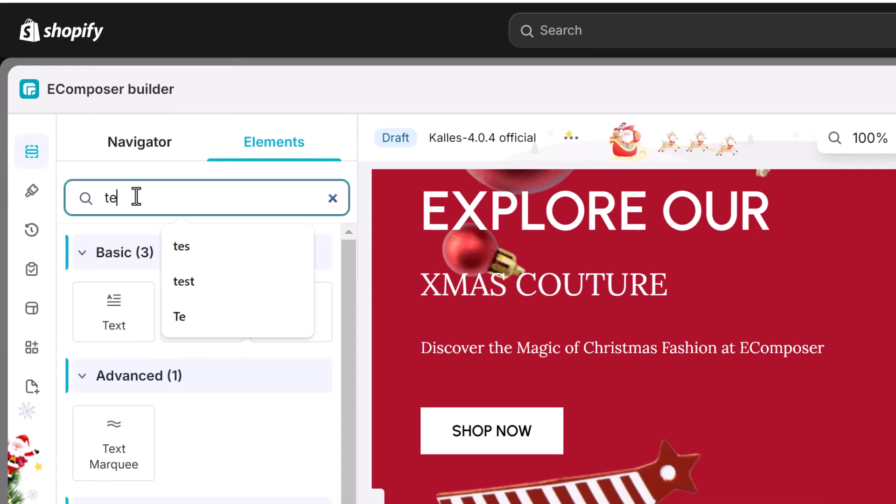
{"action": "left_click_drag", "start_coordinate": [119, 442], "coordinate": [753, 503]}
{"action": "left_click_drag", "start_coordinate": [752, 460], "coordinate": [746, 459]}
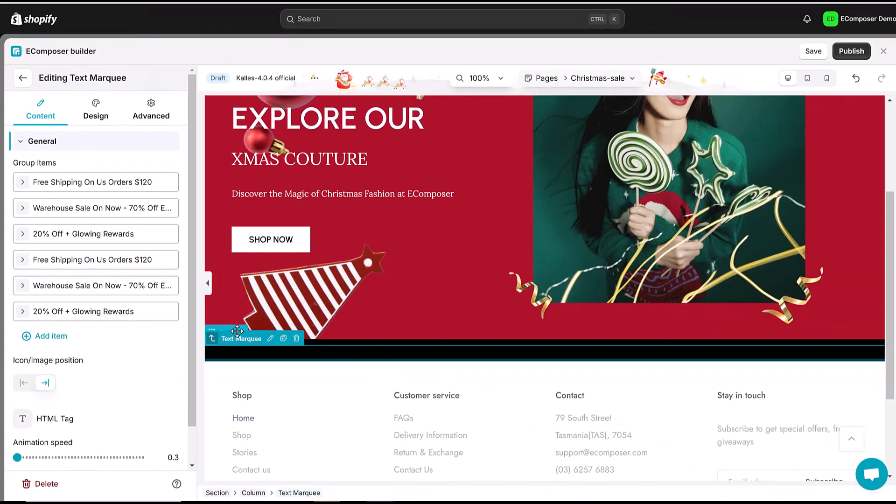
Set the text marquee's text color to white, #fff
{"action": "left_click", "coordinate": [95, 111]}
{"action": "left_click", "coordinate": [40, 198]}
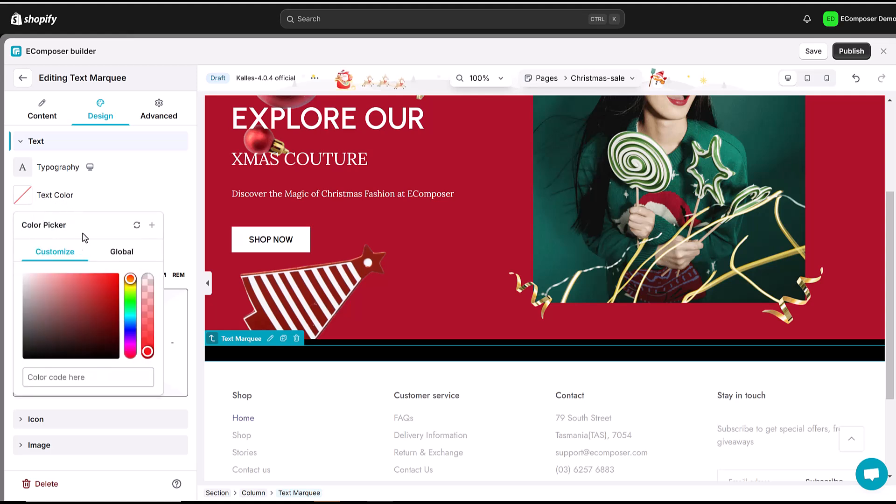
{"action": "left_click", "coordinate": [48, 375]}
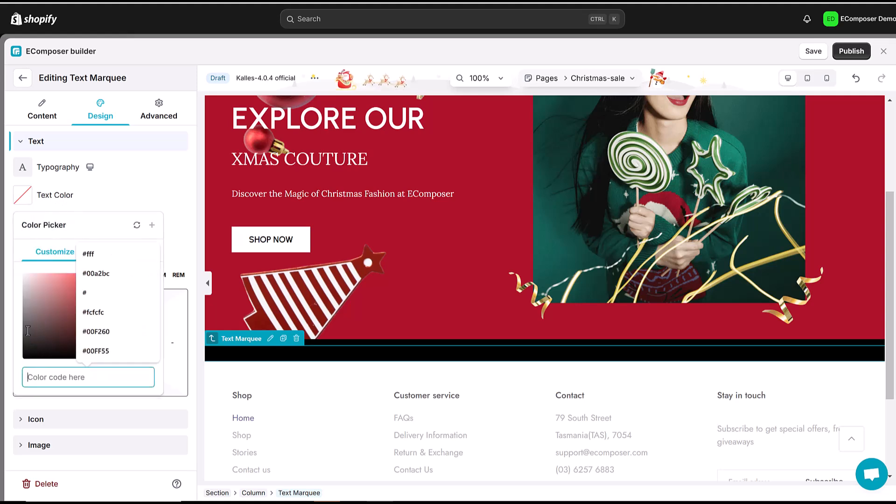
{"action": "type", "text": "#fff"}
Open the marquee's first group item, Free Shipping On Us Orders $120, for editing
{"action": "left_click", "coordinate": [36, 113]}
{"action": "left_click", "coordinate": [36, 112]}
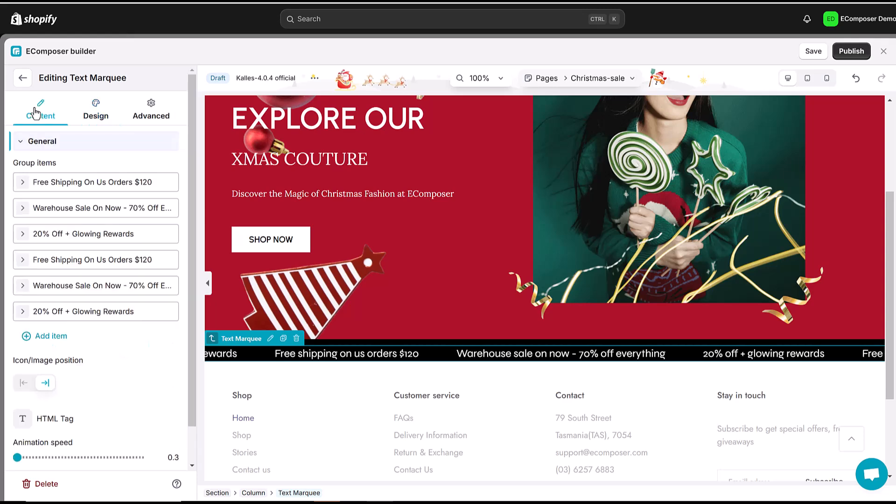
{"action": "left_click", "coordinate": [24, 184]}
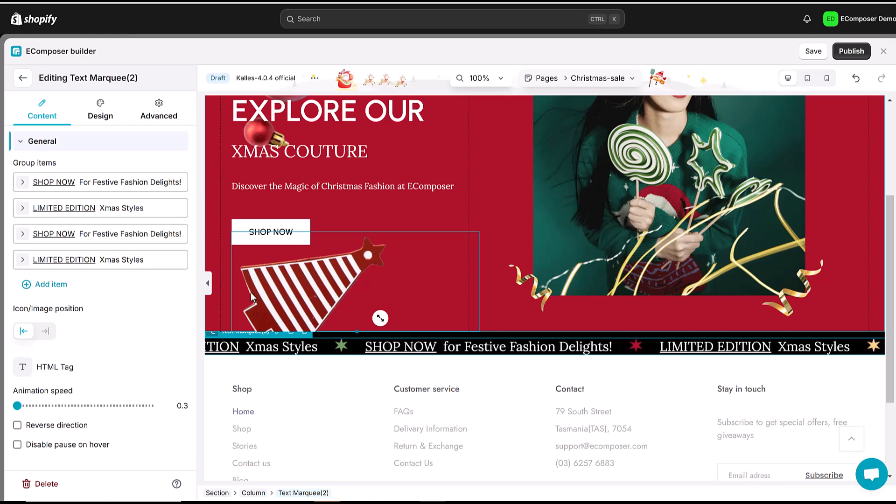
Set the top and bottom padding of the Christmas text marquee to 25 px
{"action": "left_click", "coordinate": [149, 117]}
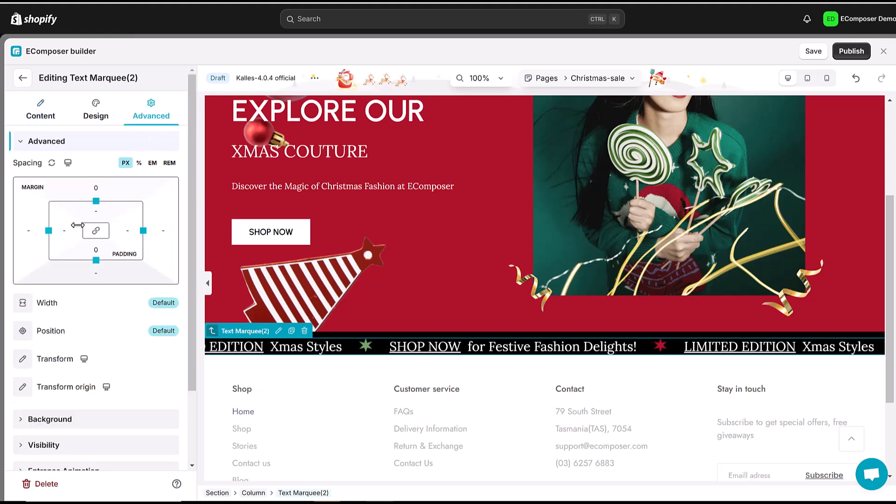
{"action": "left_click", "coordinate": [96, 211]}
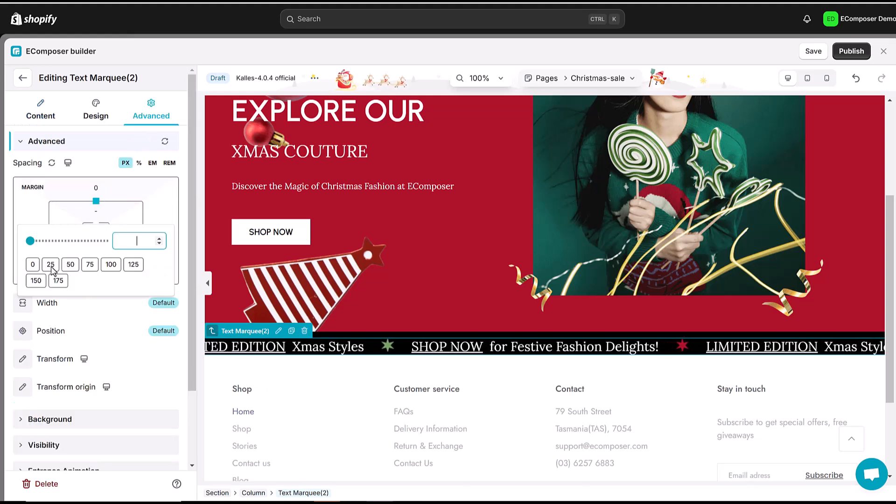
{"action": "left_click", "coordinate": [50, 265]}
{"action": "left_click", "coordinate": [96, 250]}
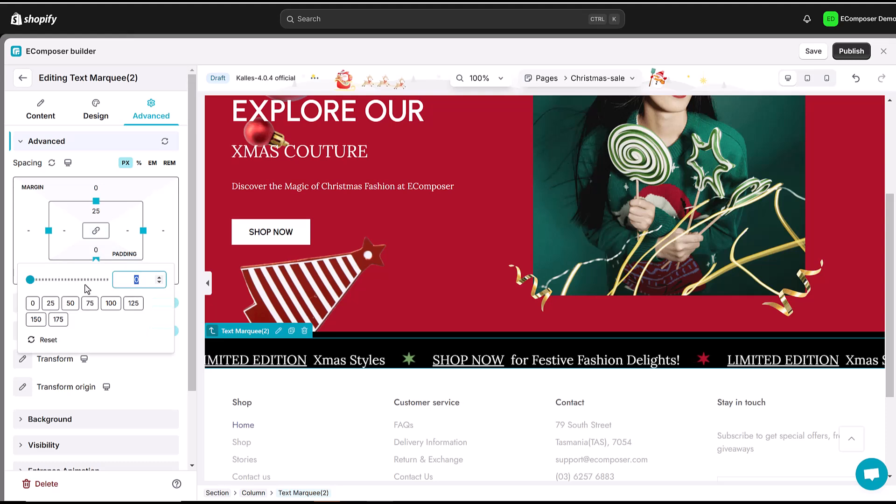
{"action": "left_click", "coordinate": [51, 302]}
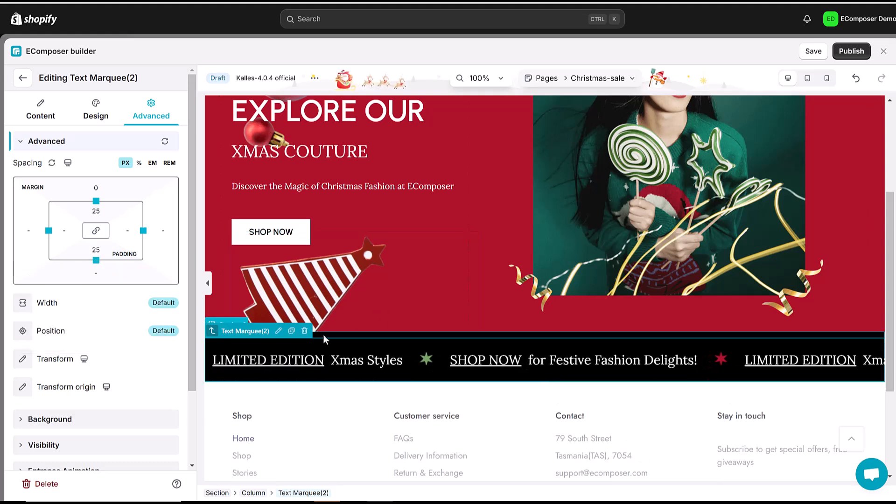
{"action": "left_click", "coordinate": [225, 324]}
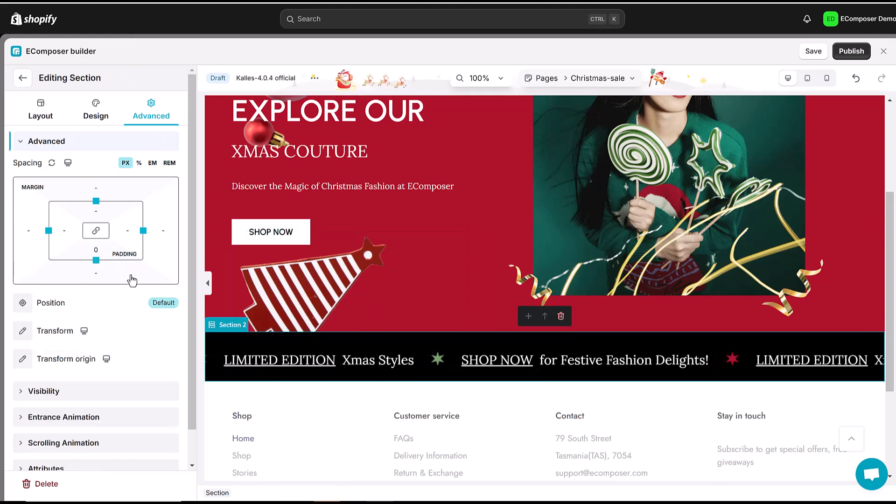
{"action": "left_click", "coordinate": [40, 112]}
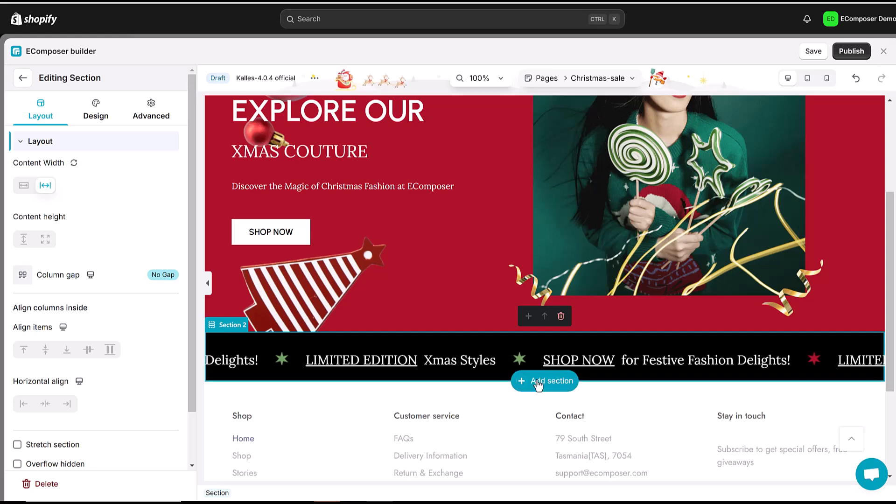
Add another single-column section directly below the text marquee
{"action": "left_click", "coordinate": [536, 382]}
{"action": "scroll", "coordinate": [466, 400], "scroll_direction": "down", "scroll_amount": 2}
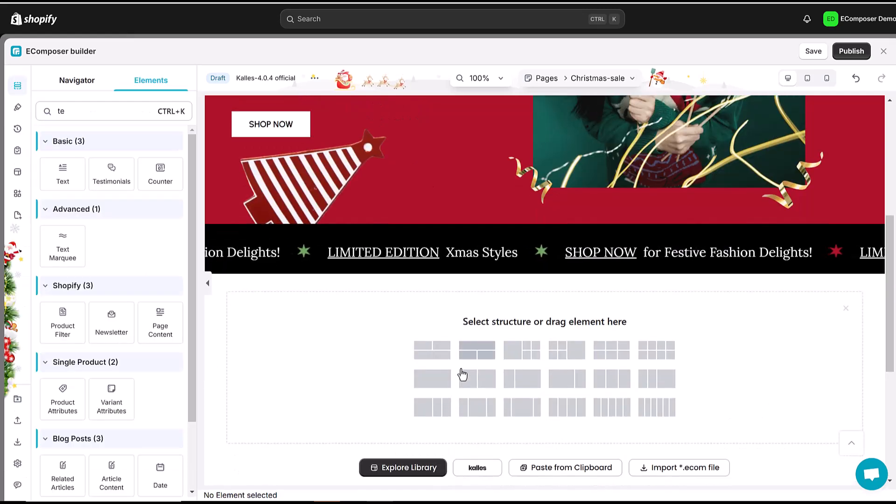
{"action": "left_click", "coordinate": [421, 379]}
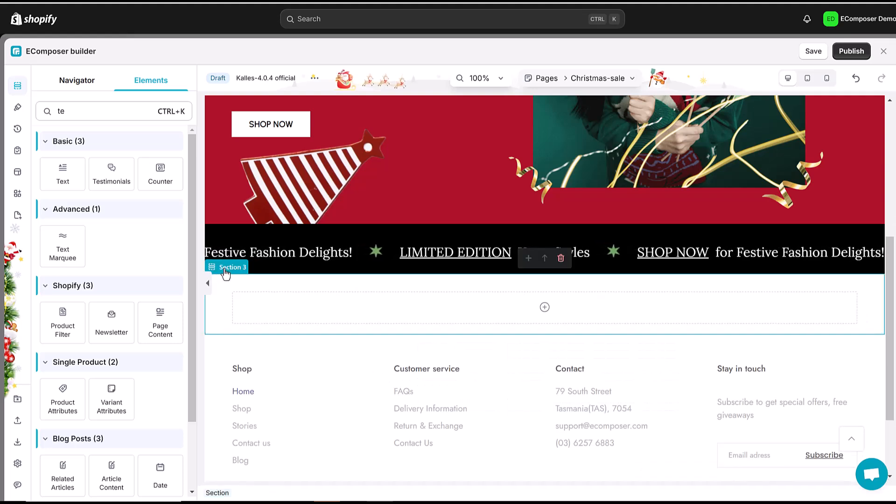
Give the new empty section below the marquee a boxed content width with a maximum width of 1370 px
{"action": "left_click", "coordinate": [224, 273]}
{"action": "left_click", "coordinate": [21, 185]}
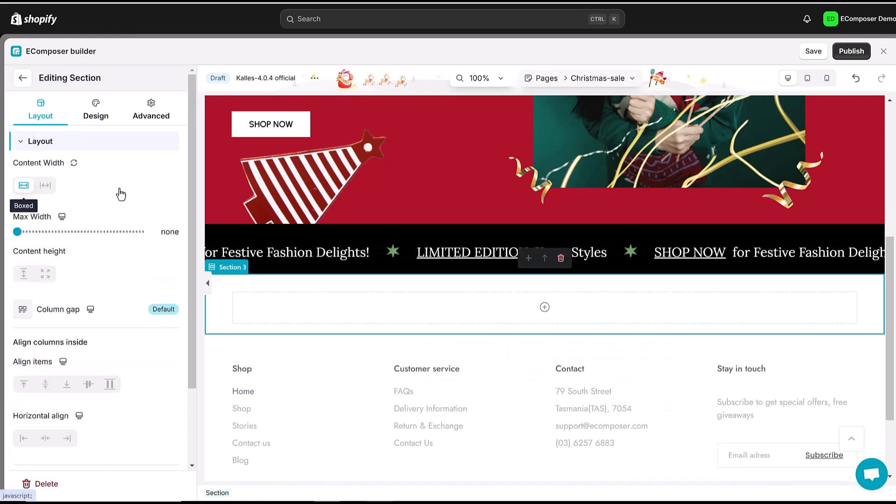
{"action": "left_click", "coordinate": [168, 233]}
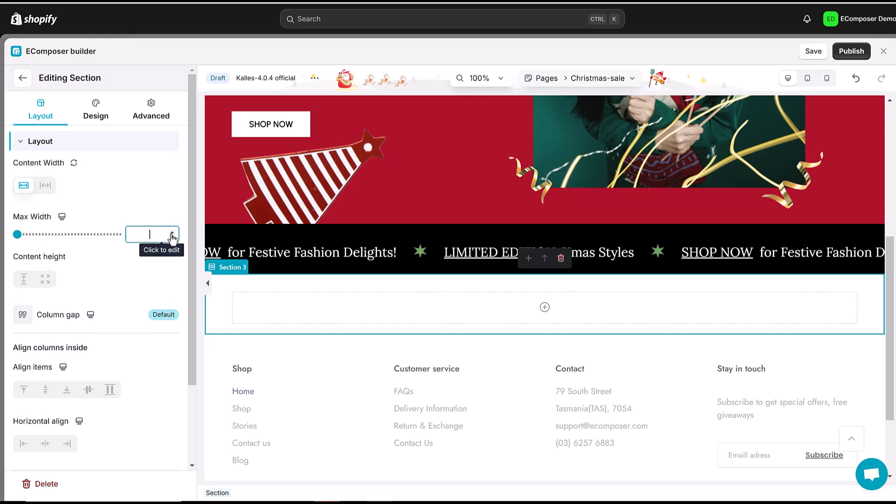
{"action": "type", "text": "1370"}
{"action": "key", "text": "Return"}
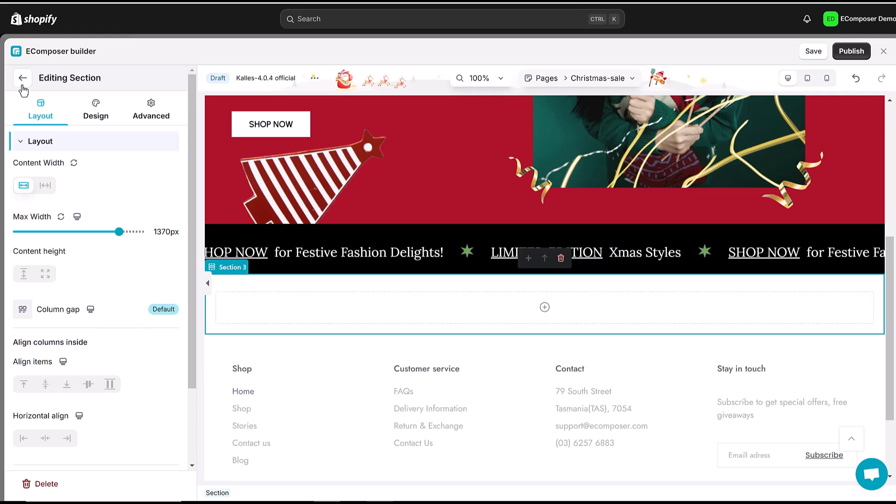
Add a Heading element reading New Arrivals to the empty section
{"action": "left_click", "coordinate": [22, 78]}
{"action": "left_click", "coordinate": [95, 112]}
{"action": "type", "text": "head"}
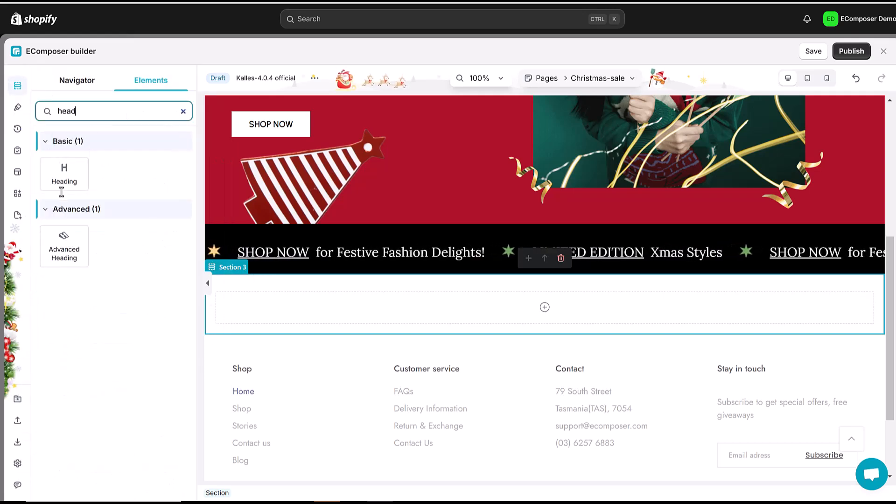
{"action": "left_click_drag", "start_coordinate": [59, 173], "coordinate": [488, 309]}
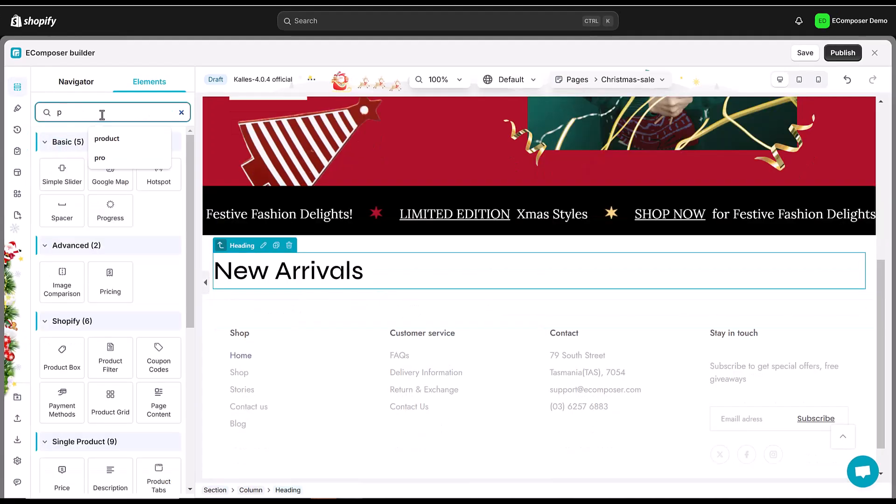
Add a Product Grid below the New Arrivals heading and place a Button element between the two
{"action": "left_click", "coordinate": [108, 142]}
{"action": "left_click_drag", "start_coordinate": [144, 186], "coordinate": [329, 280]}
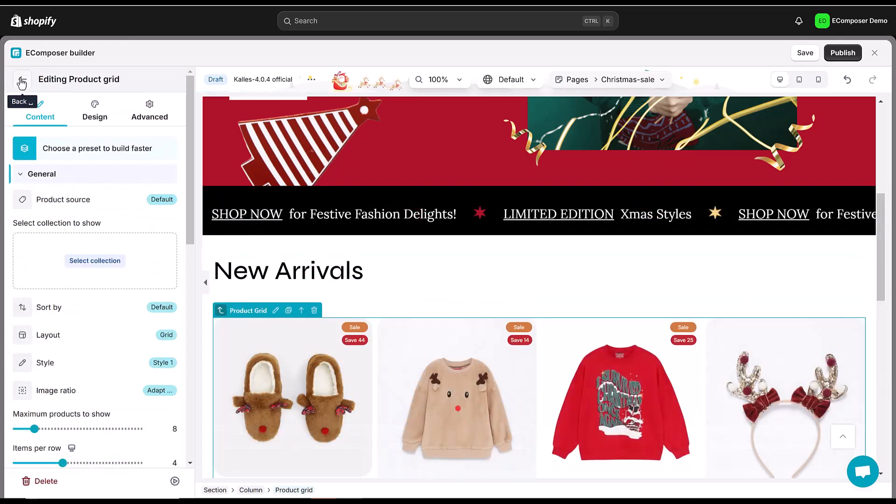
{"action": "left_click", "coordinate": [21, 81]}
{"action": "type", "text": "bu"}
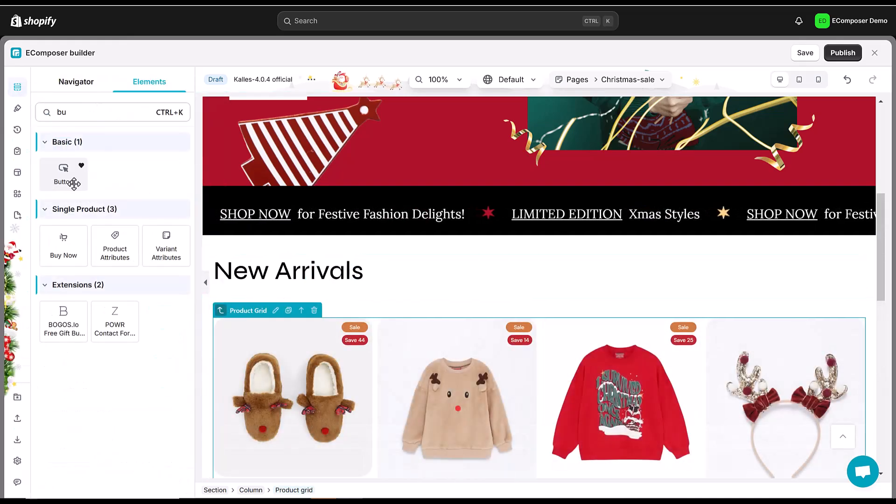
{"action": "left_click_drag", "start_coordinate": [74, 183], "coordinate": [306, 294]}
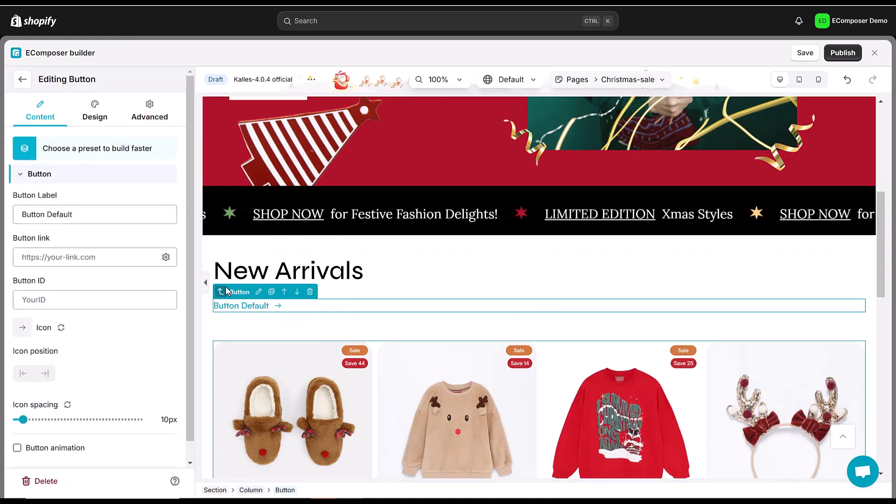
Label the button View More Products and link it to /collections/xmas-sale, opening in a new tab
{"action": "left_click", "coordinate": [102, 140]}
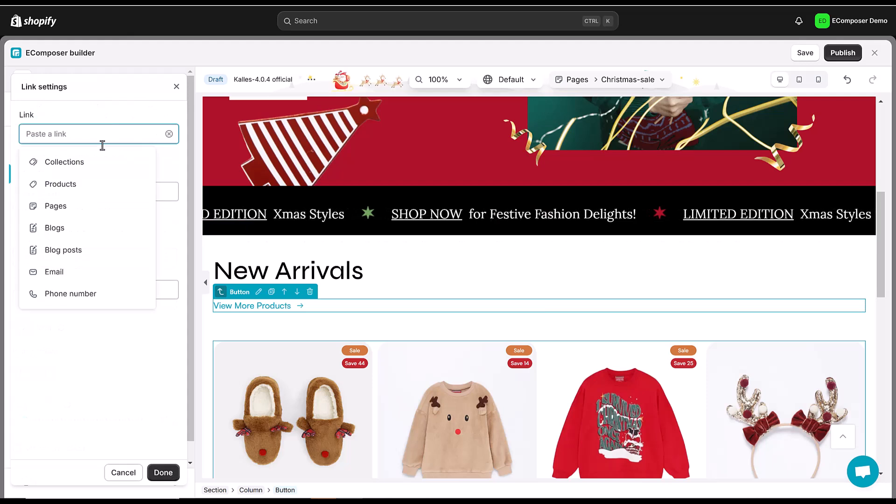
{"action": "left_click", "coordinate": [92, 159]}
{"action": "left_click", "coordinate": [70, 228]}
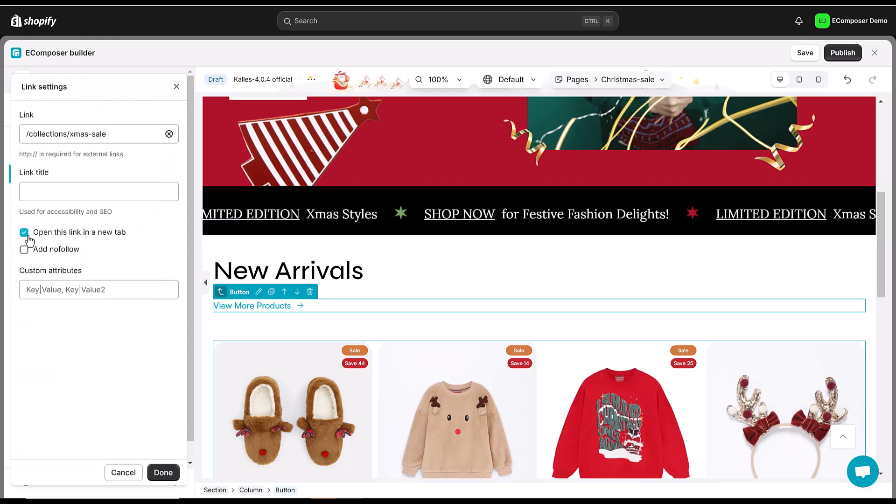
{"action": "left_click", "coordinate": [160, 473]}
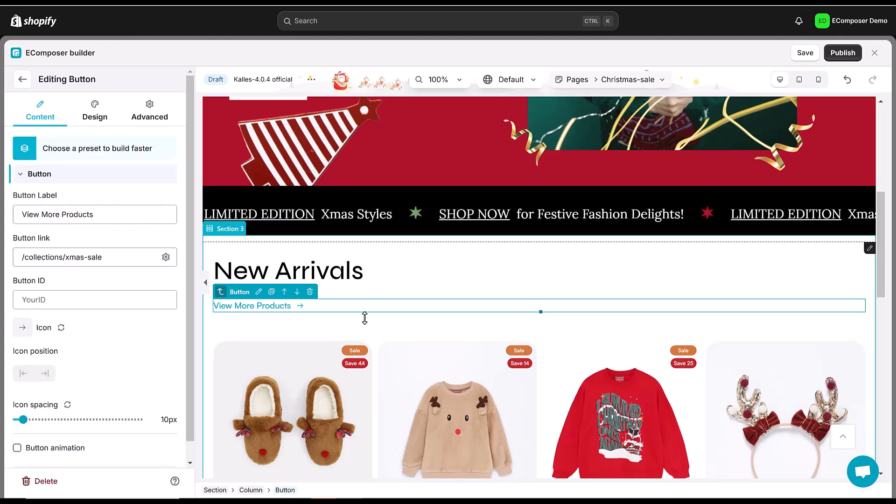
Set the product grid's source to From collection and choose the Xmas sale collection
{"action": "left_click", "coordinate": [252, 359]}
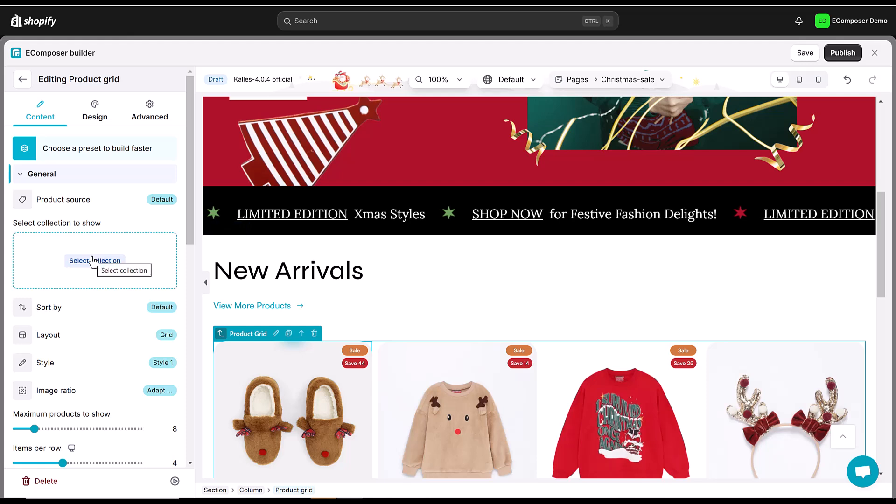
{"action": "left_click", "coordinate": [27, 205]}
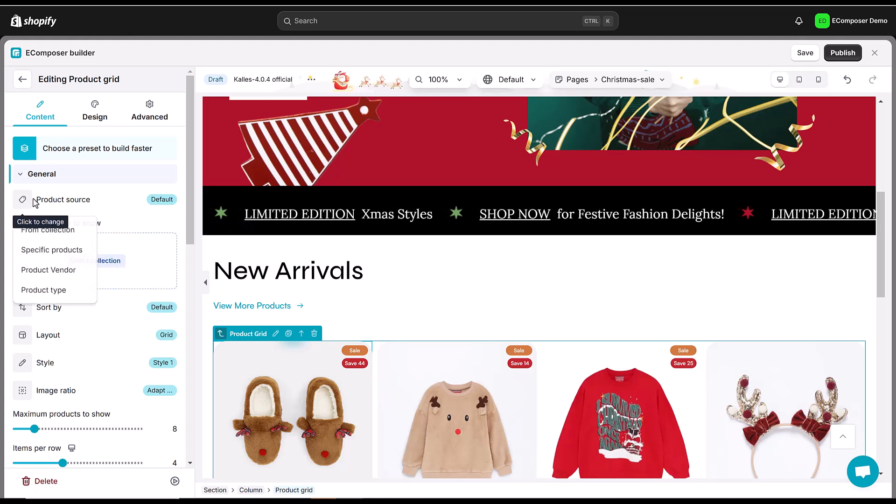
{"action": "left_click", "coordinate": [60, 234]}
{"action": "left_click", "coordinate": [98, 262]}
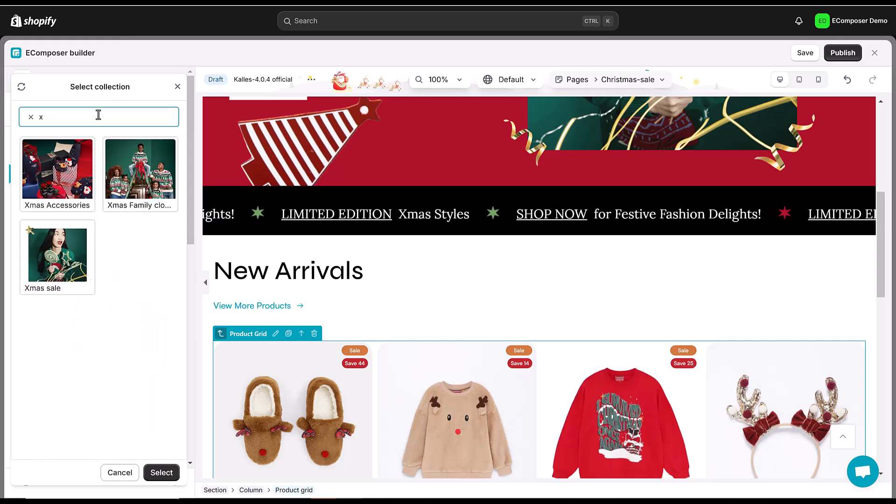
{"action": "left_click", "coordinate": [77, 256]}
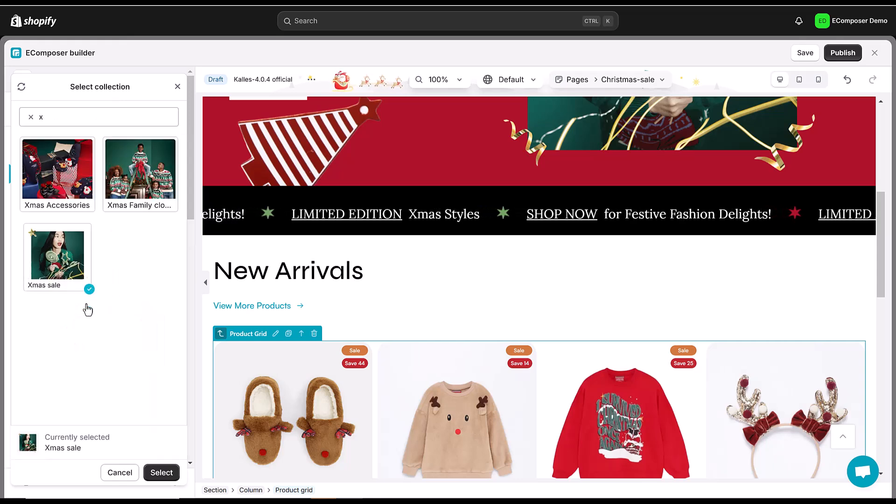
{"action": "left_click", "coordinate": [160, 472]}
Limit the product grid to a maximum of 6 products
{"action": "scroll", "coordinate": [189, 316], "scroll_direction": "down", "scroll_amount": 3}
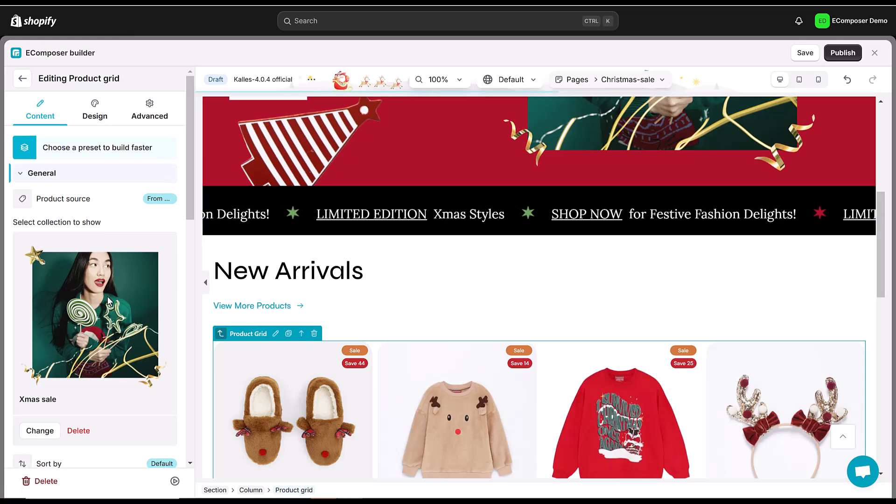
{"action": "scroll", "coordinate": [378, 311], "scroll_direction": "down", "scroll_amount": 3}
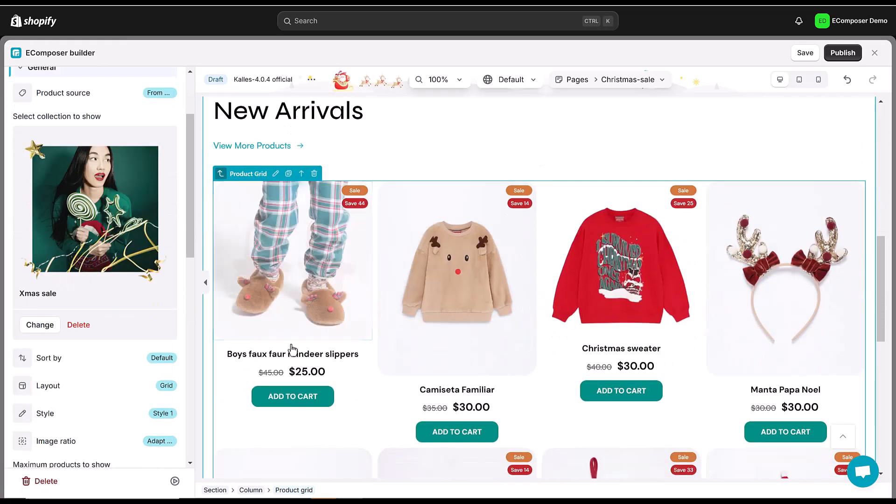
{"action": "scroll", "coordinate": [148, 376], "scroll_direction": "down", "scroll_amount": 1}
{"action": "scroll", "coordinate": [154, 383], "scroll_direction": "down", "scroll_amount": 1}
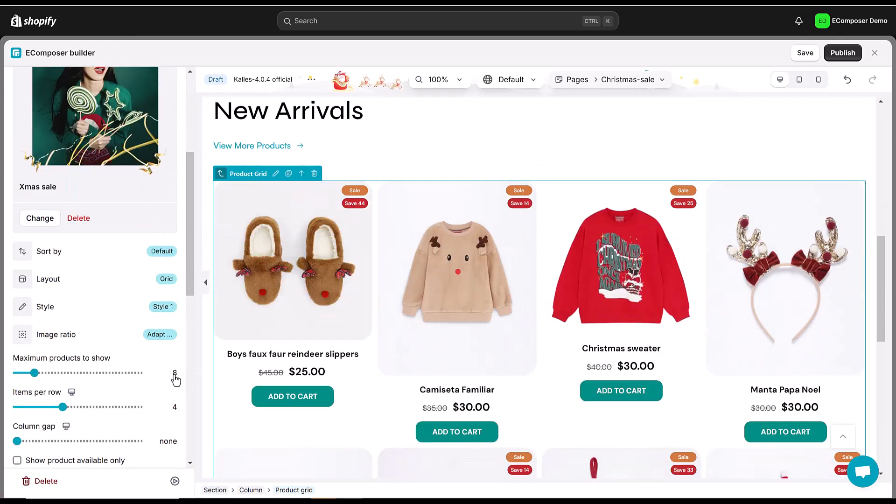
{"action": "left_click", "coordinate": [175, 378]}
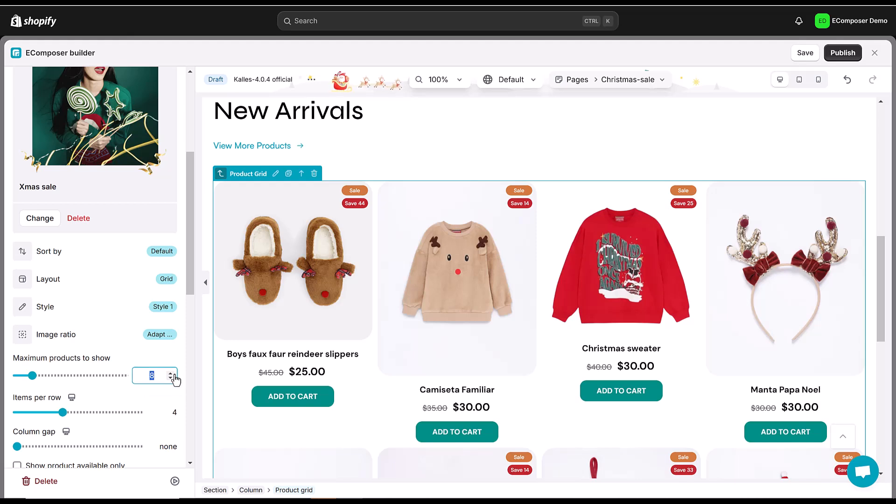
{"action": "key", "text": "Return"}
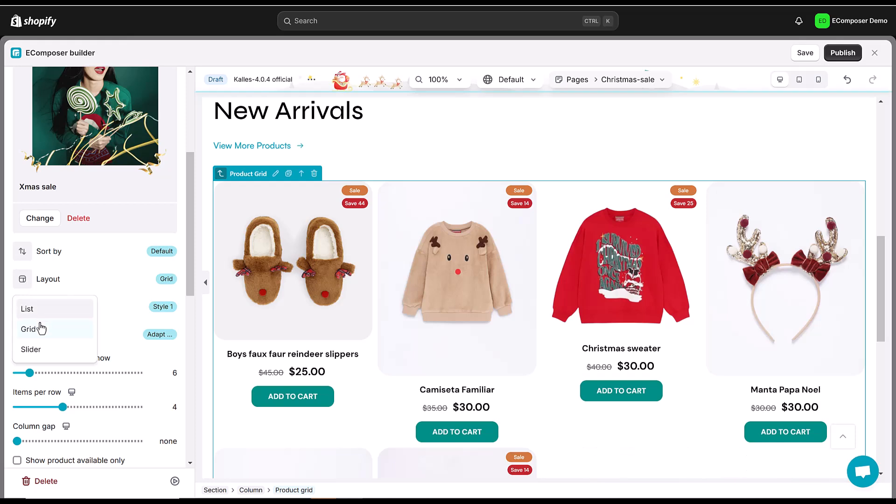
Switch the product grid to the Slider layout with a Square image ratio
{"action": "left_click", "coordinate": [44, 350]}
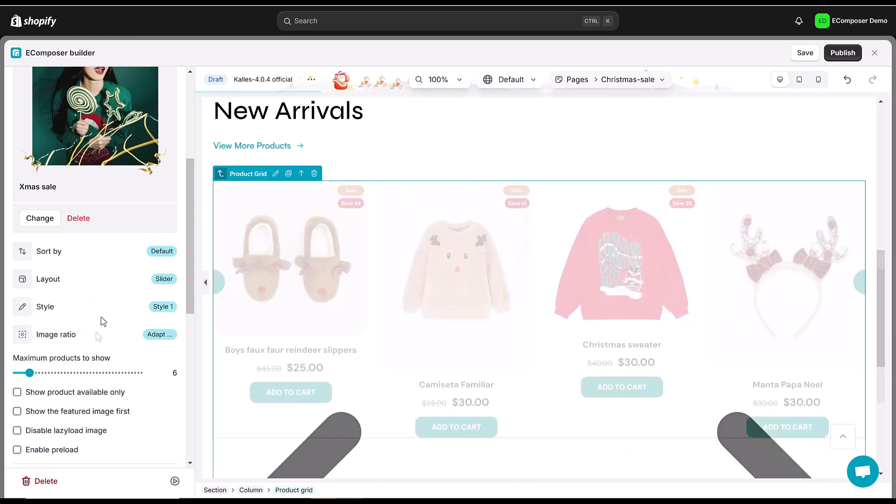
{"action": "left_click", "coordinate": [26, 336]}
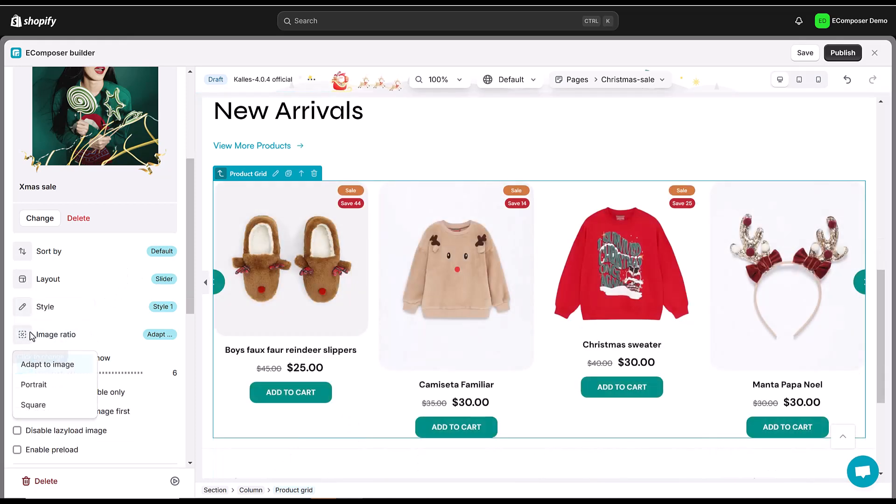
{"action": "left_click", "coordinate": [44, 409]}
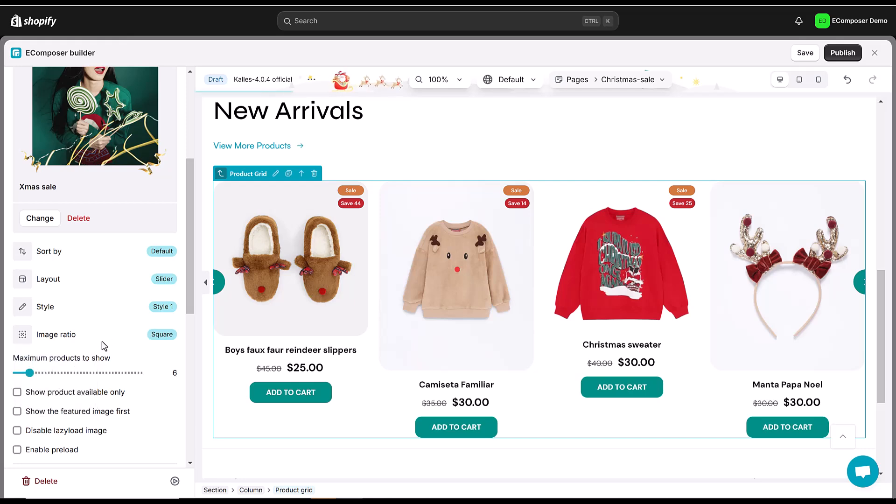
Set the product card's sale badge type to Percent with the text {{sale}}% and turn off Show badges
{"action": "scroll", "coordinate": [75, 373], "scroll_direction": "down", "scroll_amount": 7}
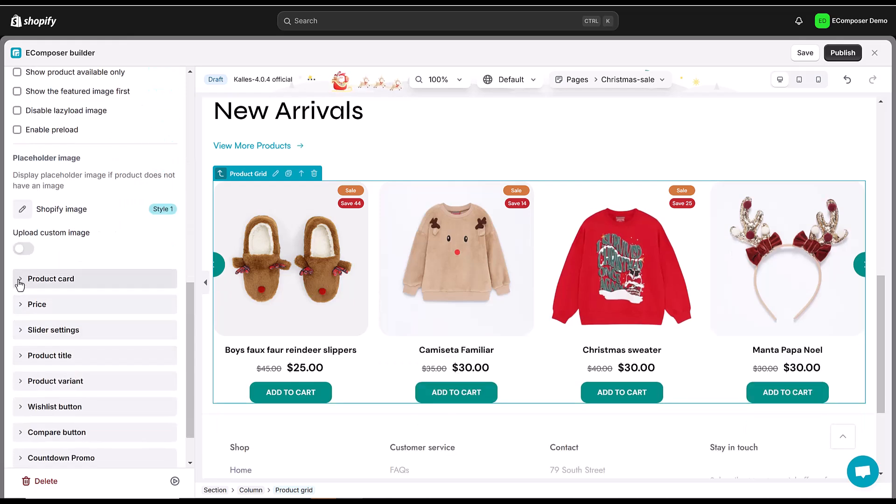
{"action": "left_click", "coordinate": [20, 283]}
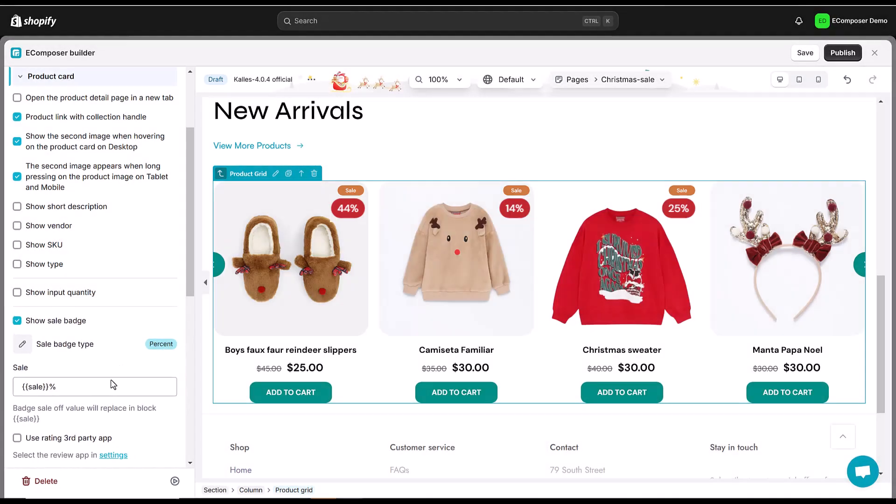
{"action": "scroll", "coordinate": [105, 392], "scroll_direction": "down", "scroll_amount": 1}
{"action": "scroll", "coordinate": [106, 392], "scroll_direction": "down", "scroll_amount": 3}
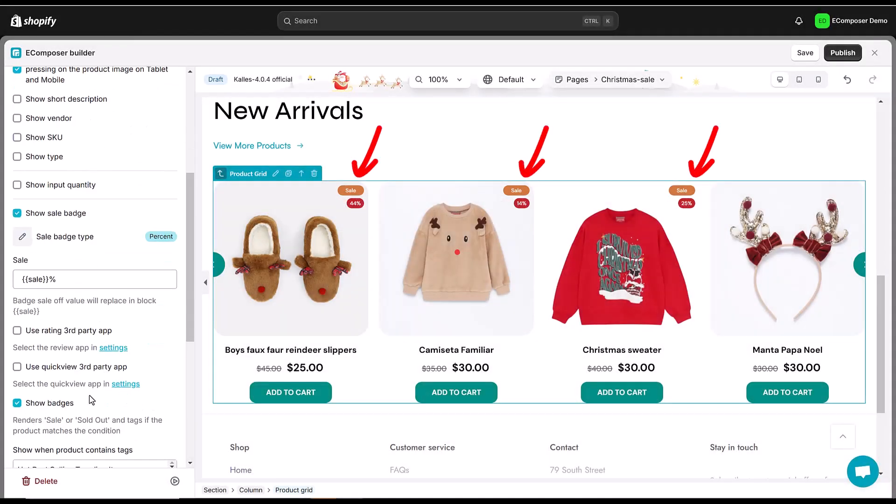
{"action": "left_click", "coordinate": [17, 351]}
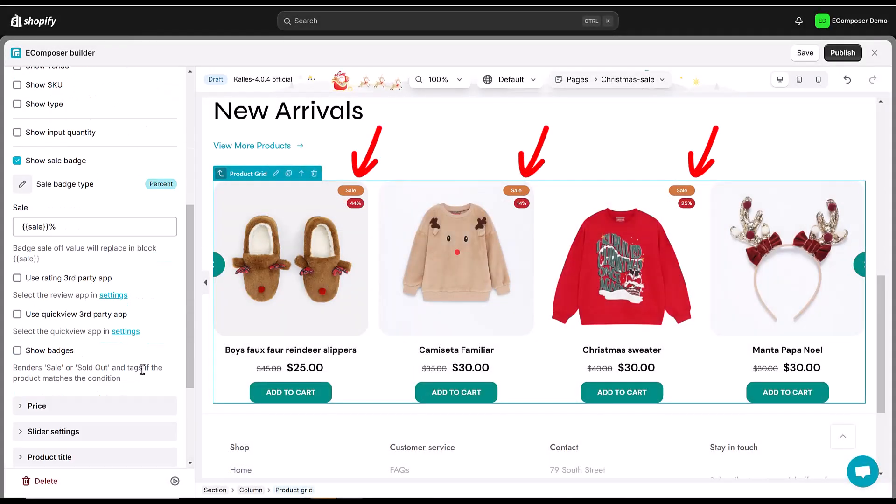
Enable autoplay for the product slider and set its speed to 1600 ms
{"action": "scroll", "coordinate": [100, 366], "scroll_direction": "down", "scroll_amount": 2}
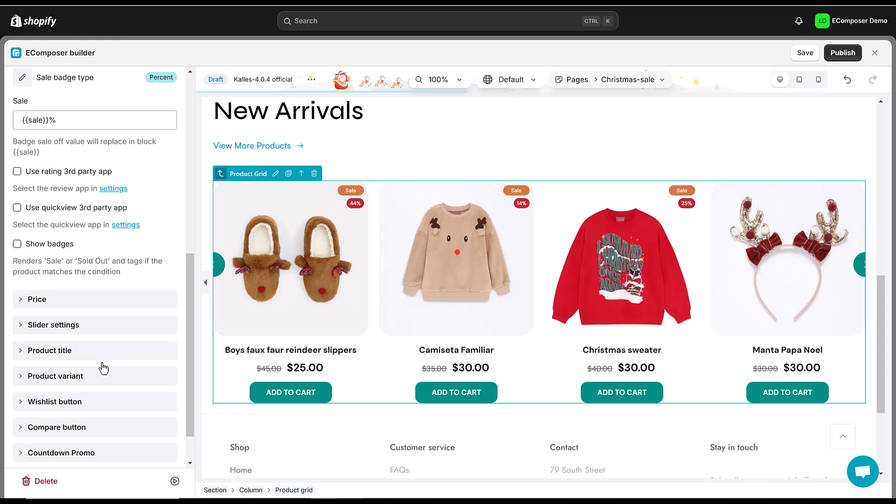
{"action": "left_click", "coordinate": [23, 323]}
{"action": "scroll", "coordinate": [122, 263], "scroll_direction": "up", "scroll_amount": 5}
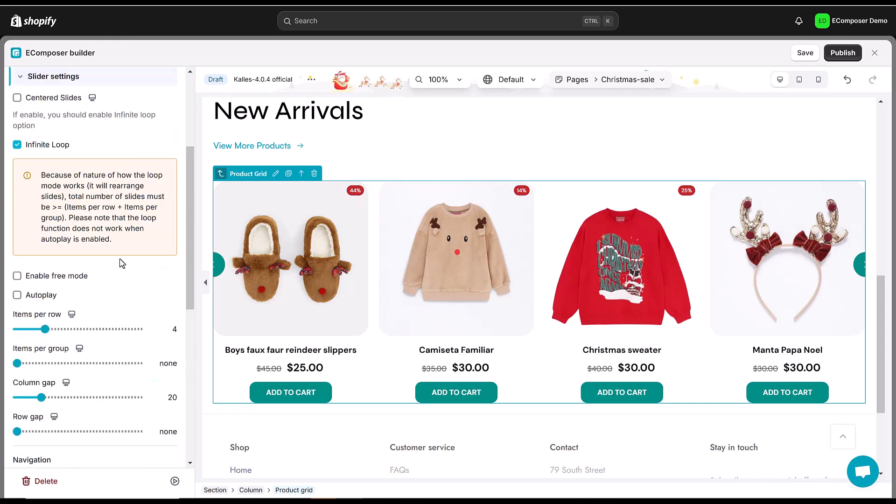
{"action": "left_click", "coordinate": [18, 295]}
{"action": "scroll", "coordinate": [132, 316], "scroll_direction": "down", "scroll_amount": 3}
{"action": "left_click", "coordinate": [170, 228]}
{"action": "type", "text": "1600"}
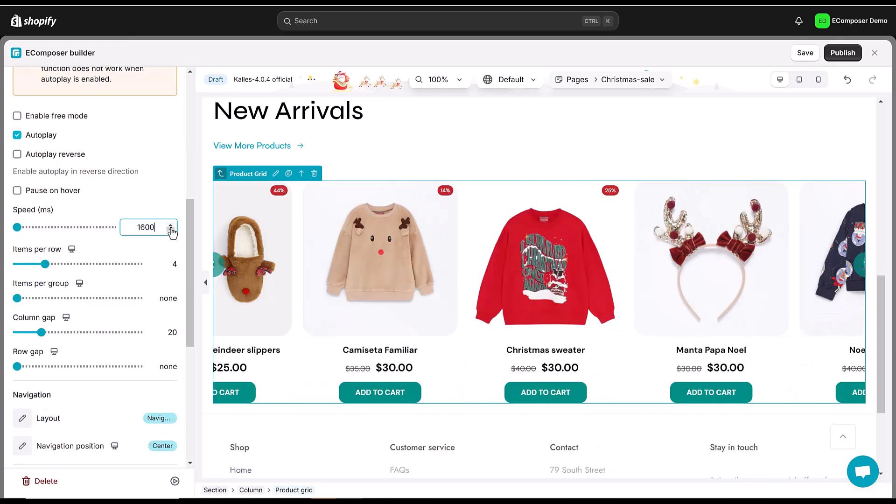
{"action": "key", "text": "Return"}
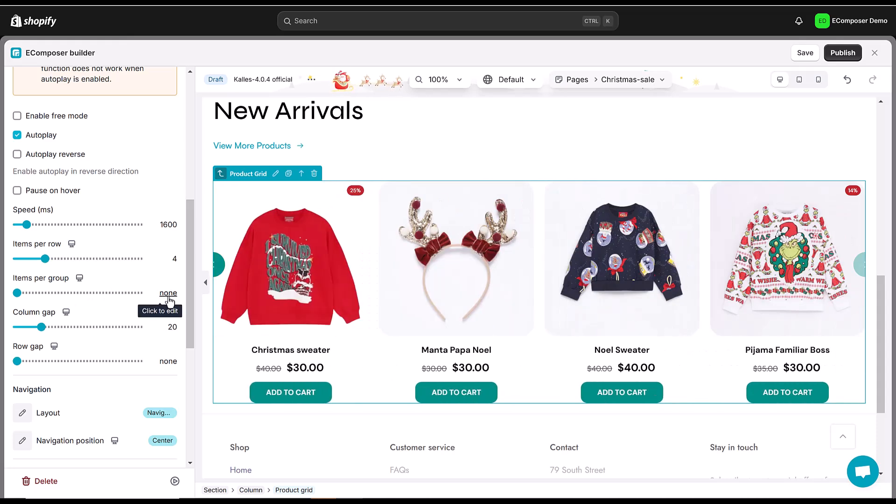
Set the product slider's column gap to 32
{"action": "left_click", "coordinate": [172, 328]}
{"action": "type", "text": "32"}
{"action": "key", "text": "Return"}
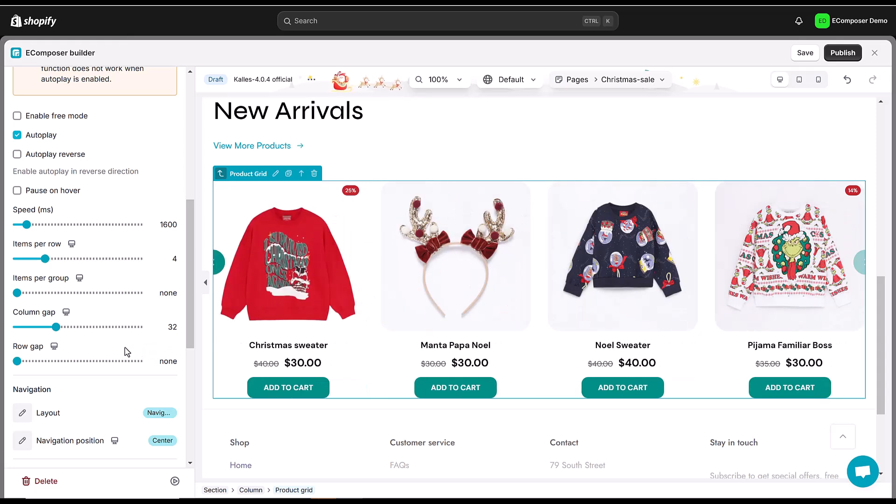
Set the product slider's transition duration to 800
{"action": "scroll", "coordinate": [166, 350], "scroll_direction": "down", "scroll_amount": 5}
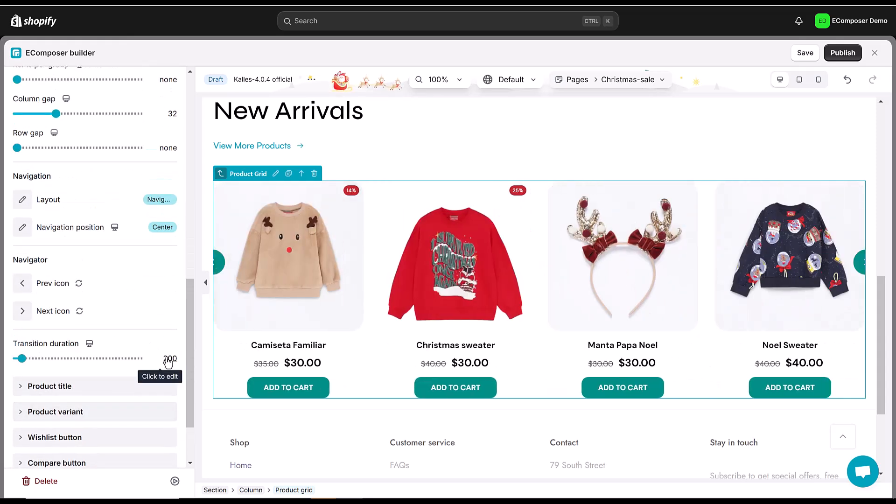
{"action": "left_click", "coordinate": [168, 360]}
{"action": "type", "text": "8"}
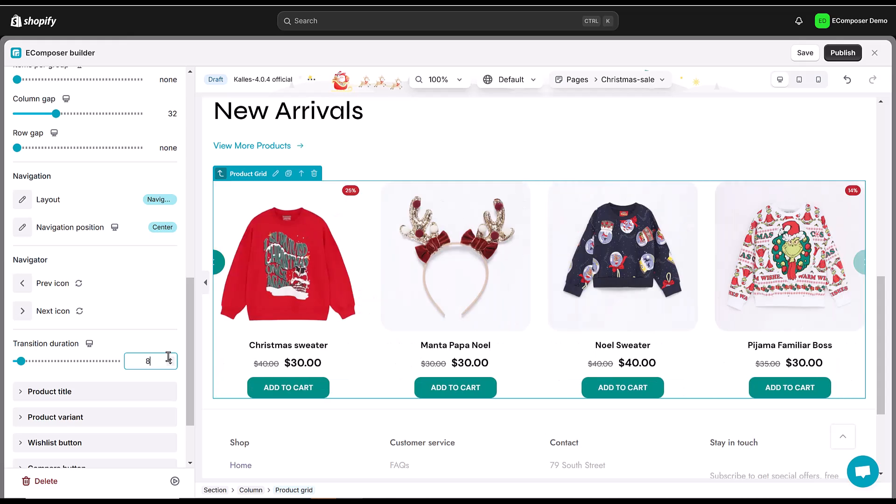
{"action": "type", "text": "00"}
{"action": "key", "text": "Return"}
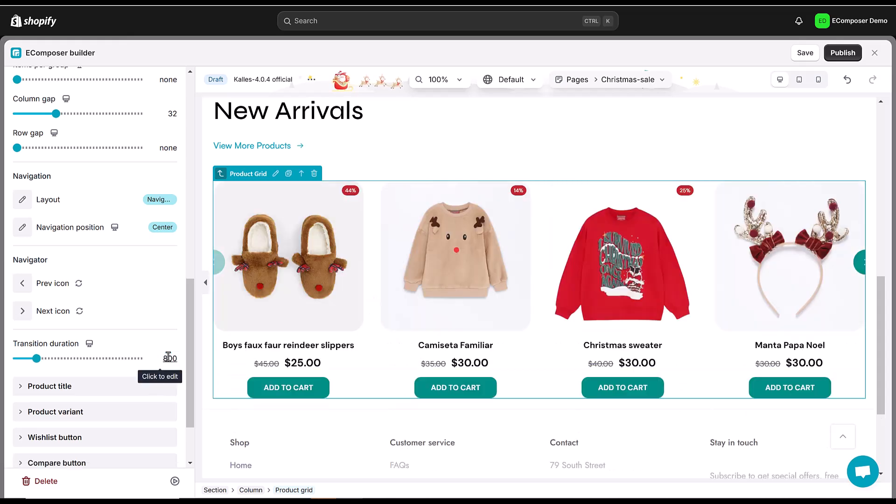
In the product grid's design settings, clear the product image's border radius and set its bottom margin to 18 px
{"action": "scroll", "coordinate": [121, 299], "scroll_direction": "up", "scroll_amount": 15}
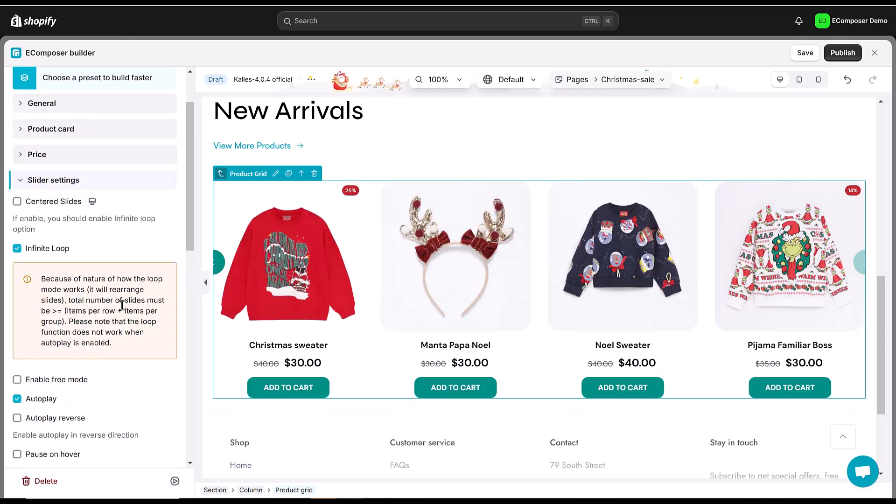
{"action": "left_click", "coordinate": [95, 106]}
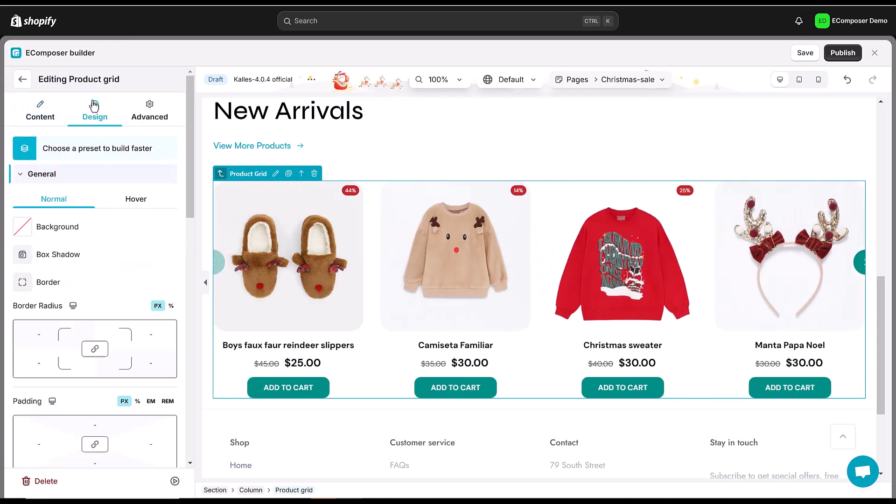
{"action": "scroll", "coordinate": [109, 238], "scroll_direction": "down", "scroll_amount": 7}
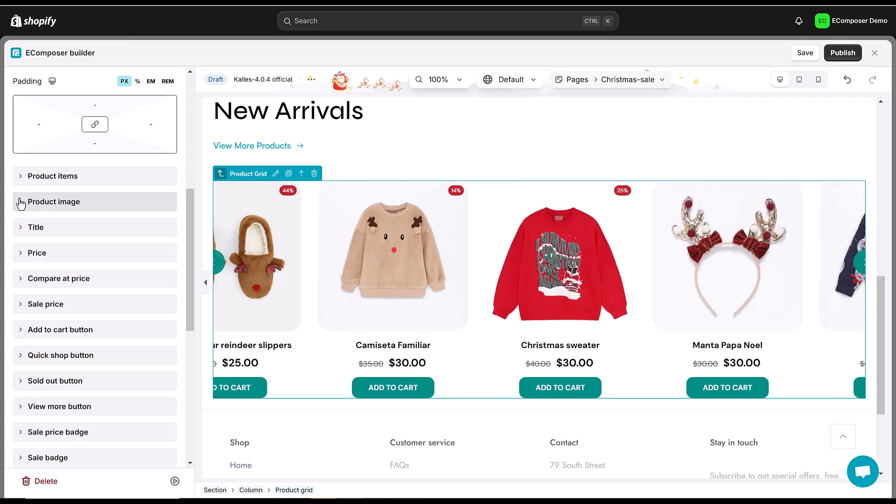
{"action": "left_click", "coordinate": [21, 201]}
{"action": "scroll", "coordinate": [98, 261], "scroll_direction": "down", "scroll_amount": 5}
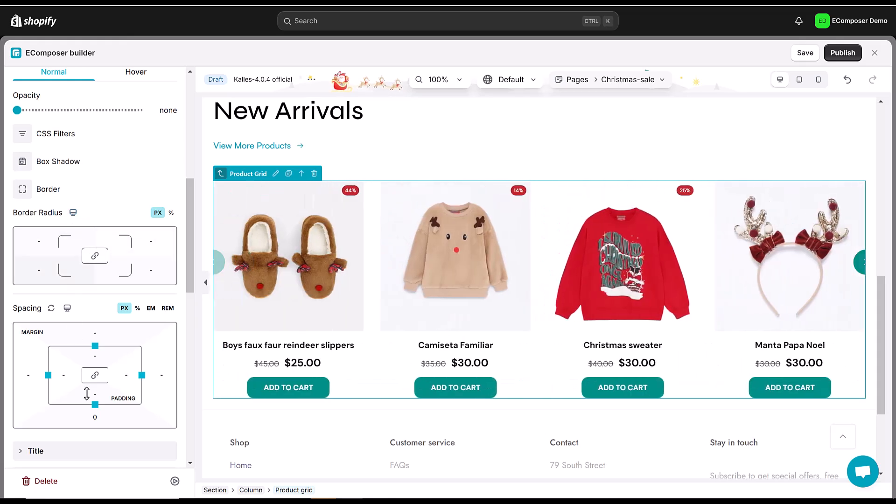
{"action": "left_click", "coordinate": [97, 413]}
{"action": "type", "text": "18"}
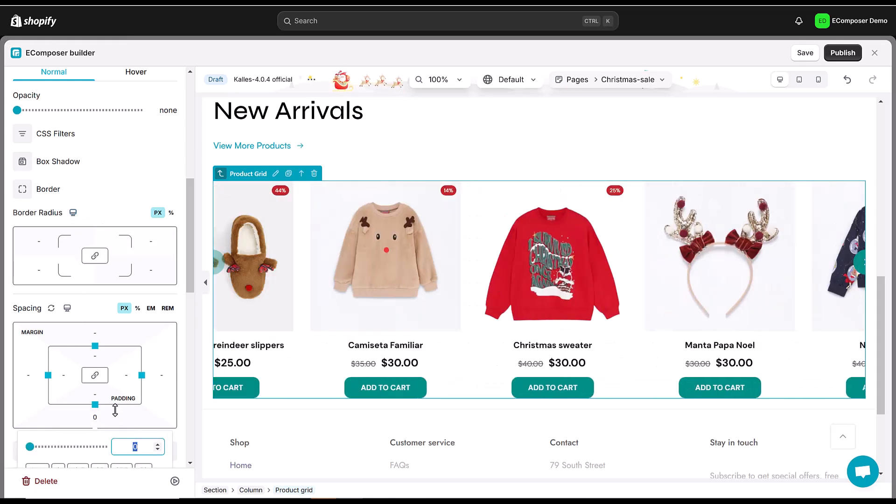
{"action": "scroll", "coordinate": [121, 420], "scroll_direction": "down", "scroll_amount": 4}
{"action": "left_click", "coordinate": [181, 165]}
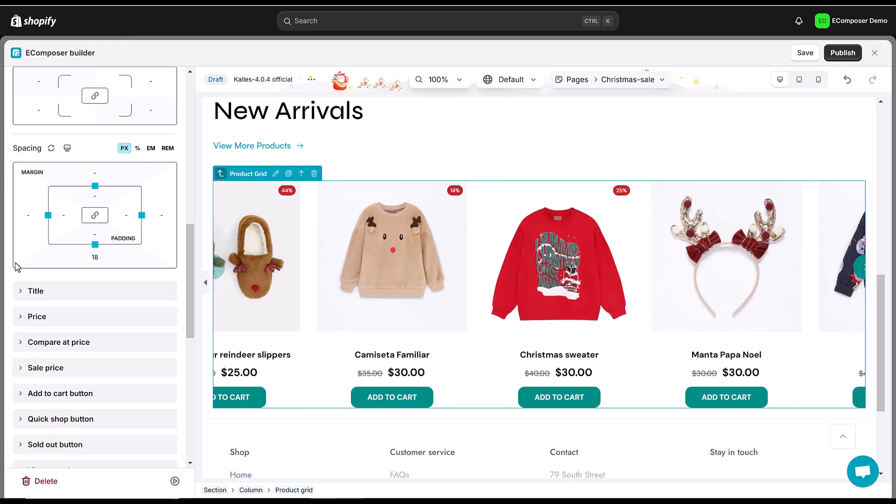
Set the product title's font family to the Google font Urbanist
{"action": "scroll", "coordinate": [19, 264], "scroll_direction": "down", "scroll_amount": 3}
{"action": "left_click", "coordinate": [37, 182]}
{"action": "scroll", "coordinate": [61, 324], "scroll_direction": "down", "scroll_amount": 1}
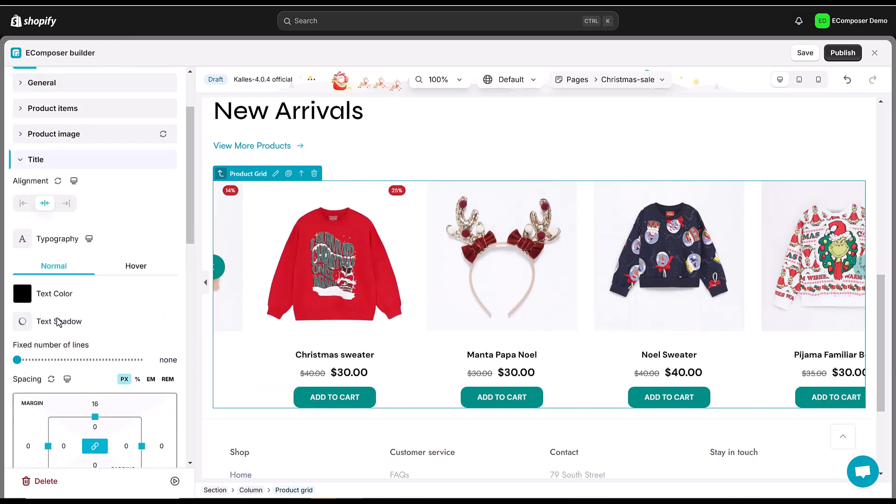
{"action": "left_click", "coordinate": [22, 234]}
{"action": "left_click", "coordinate": [120, 290]}
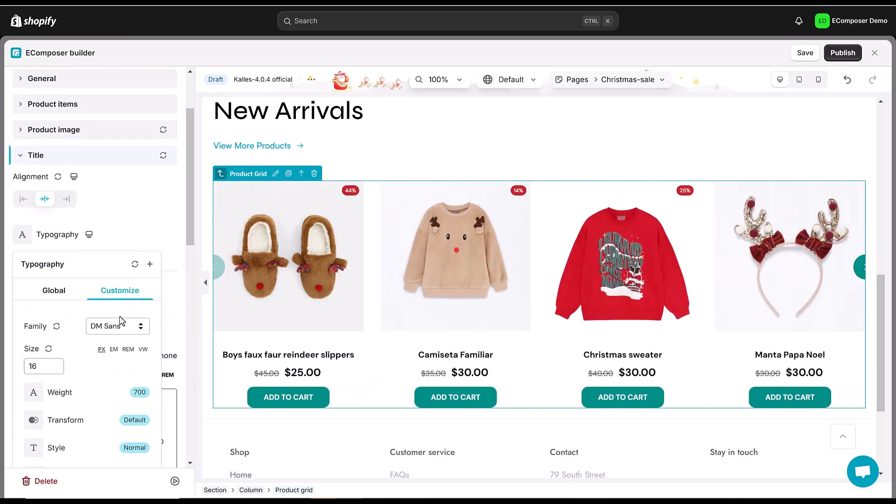
{"action": "left_click", "coordinate": [126, 324]}
{"action": "left_click", "coordinate": [123, 290]}
{"action": "left_click", "coordinate": [100, 316]}
{"action": "type", "text": "ur"}
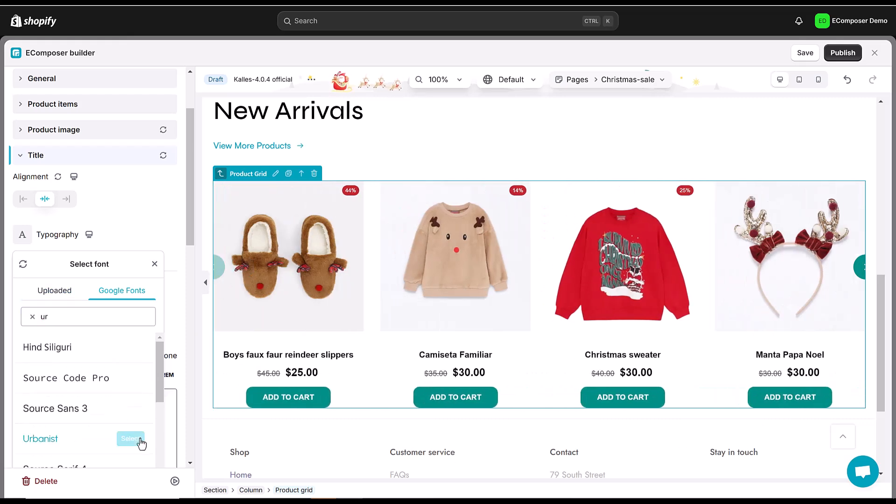
{"action": "left_click", "coordinate": [130, 439]}
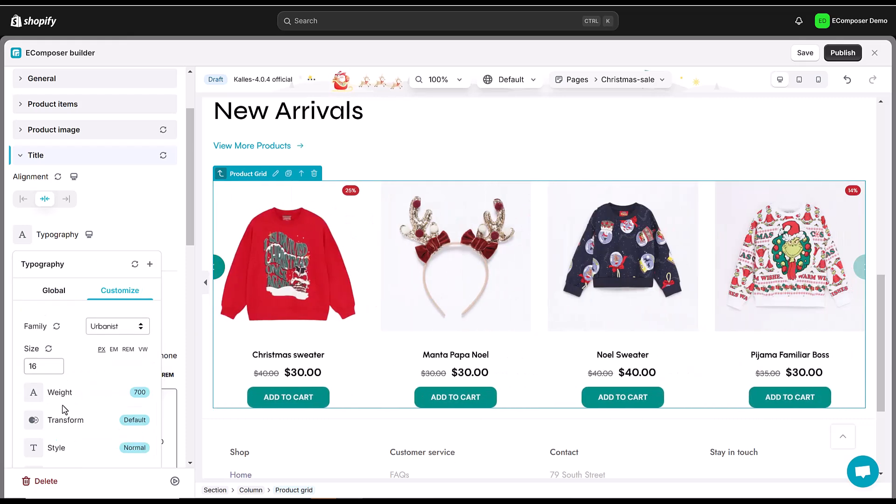
Give the product title a weight of 600, uppercase transform and a line height of 1.4 em
{"action": "left_click", "coordinate": [33, 392]}
{"action": "left_click", "coordinate": [48, 361]}
{"action": "scroll", "coordinate": [48, 354], "scroll_direction": "down", "scroll_amount": 2}
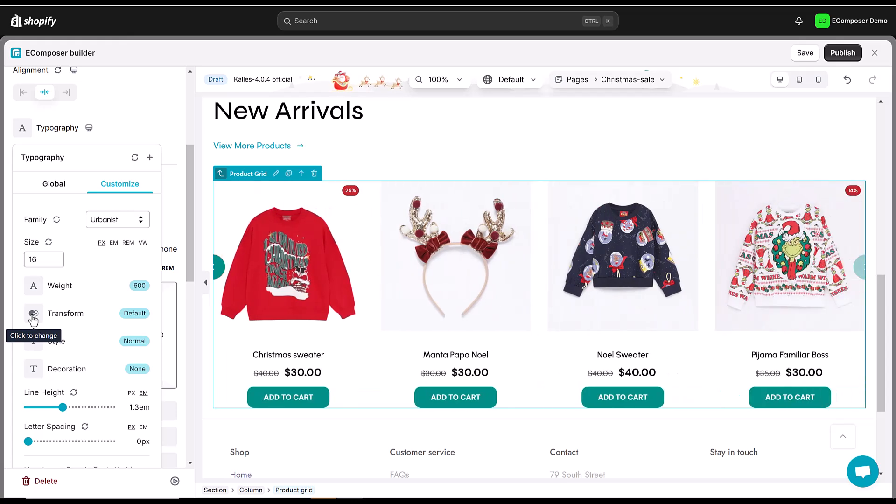
{"action": "left_click", "coordinate": [33, 317]}
{"action": "scroll", "coordinate": [70, 367], "scroll_direction": "down", "scroll_amount": 2}
{"action": "left_click", "coordinate": [134, 304]}
{"action": "type", "text": "1"}
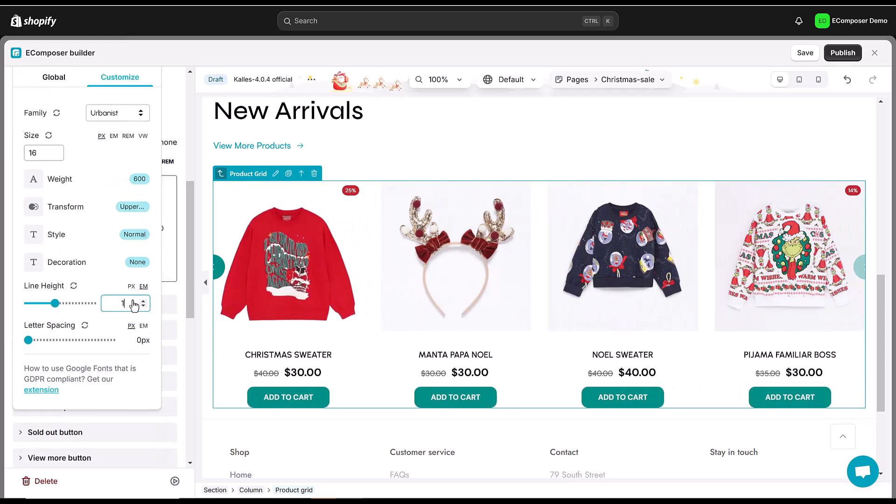
{"action": "type", "text": ".4"}
{"action": "key", "text": "Return"}
{"action": "scroll", "coordinate": [118, 273], "scroll_direction": "up", "scroll_amount": 5}
{"action": "left_click", "coordinate": [72, 227]}
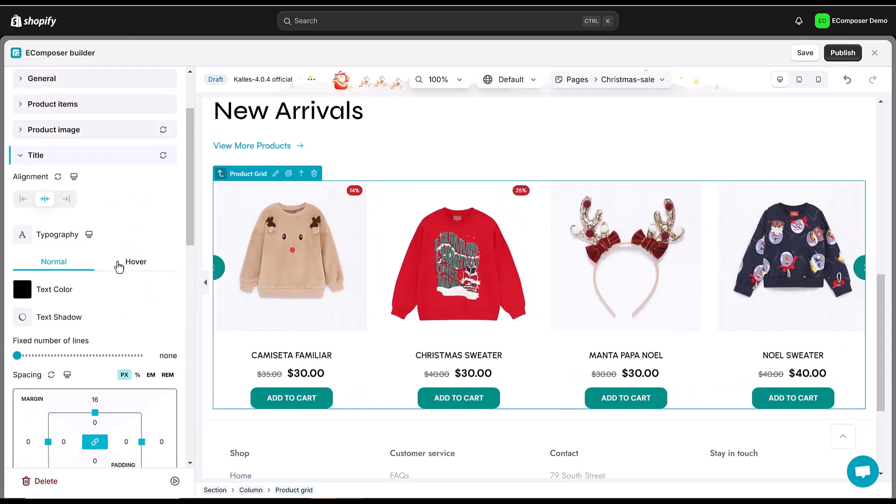
Set the product title's hover text color to #ED0F37
{"action": "left_click", "coordinate": [119, 264]}
{"action": "left_click", "coordinate": [21, 290]}
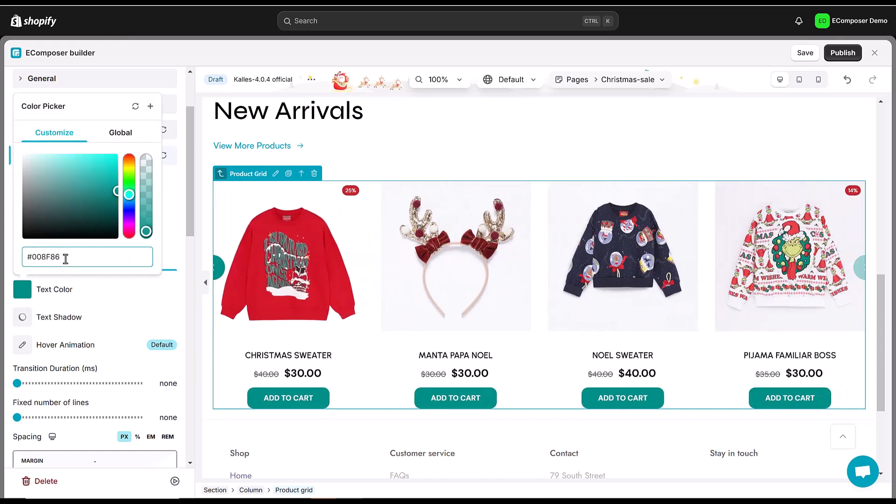
{"action": "key", "text": "ctrl+a"}
{"action": "type", "text": "#ed0f37"}
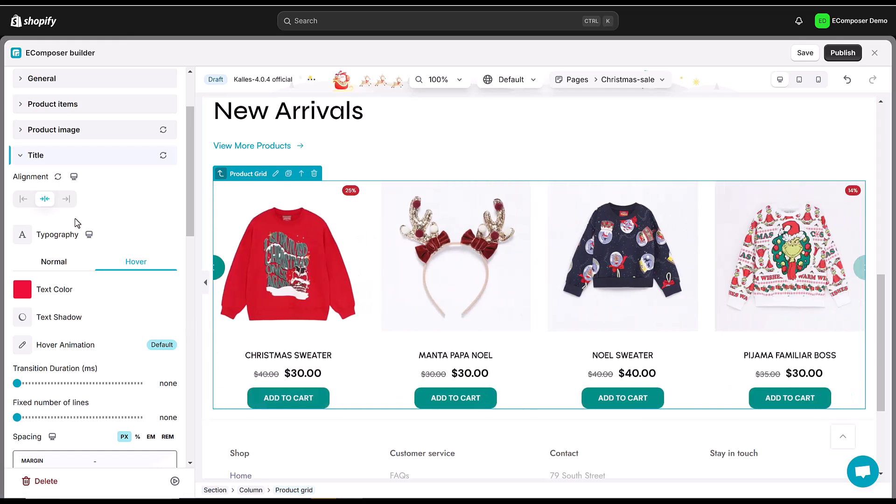
{"action": "left_click", "coordinate": [21, 156]}
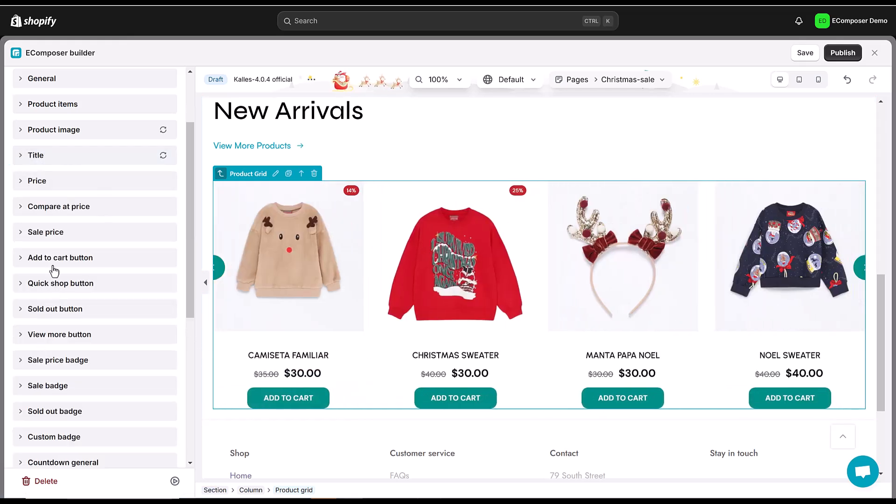
Position the Add to cart button as Absolute with a Bottom vertical orientation and a Y offset of 100%
{"action": "left_click", "coordinate": [40, 260]}
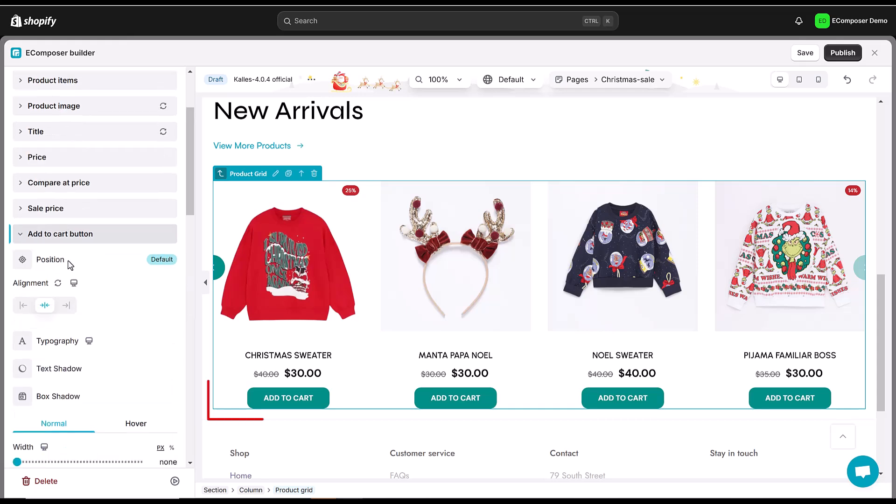
{"action": "scroll", "coordinate": [79, 234], "scroll_direction": "up", "scroll_amount": 1}
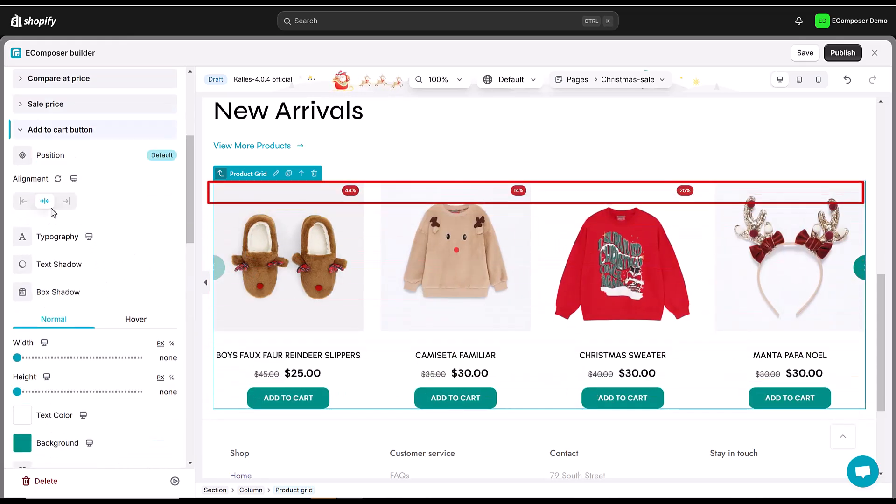
{"action": "left_click", "coordinate": [25, 158]}
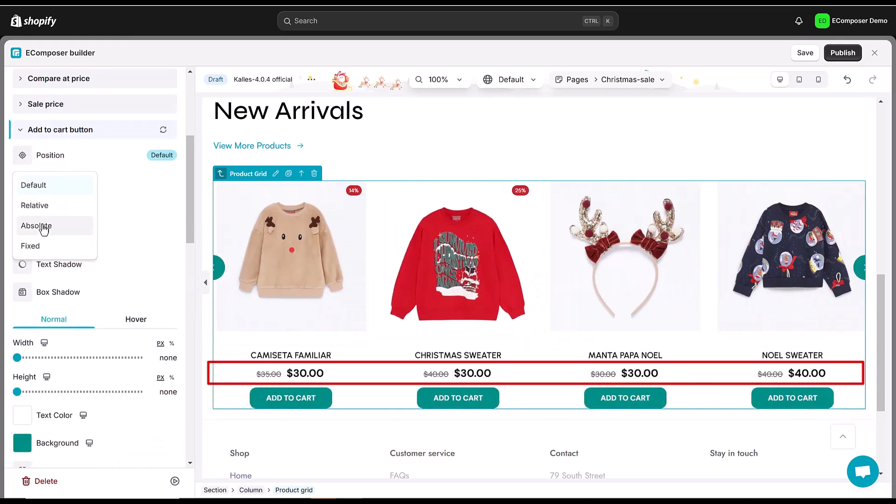
{"action": "left_click", "coordinate": [38, 226]}
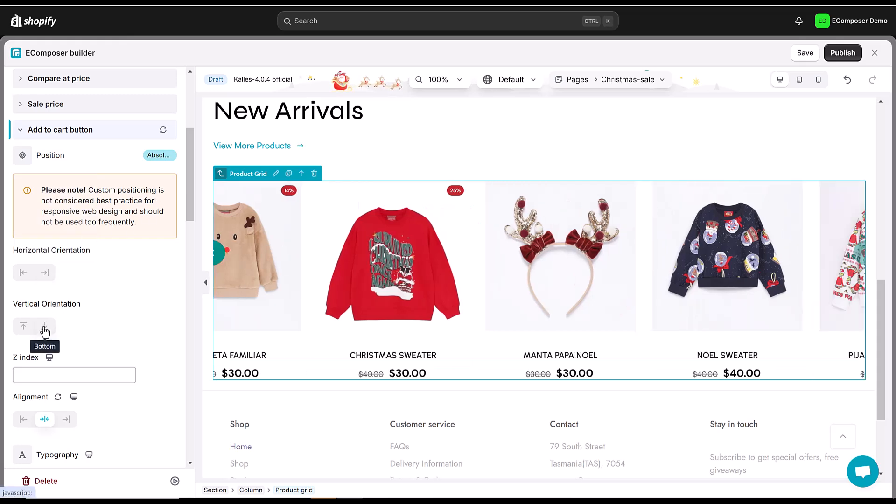
{"action": "left_click", "coordinate": [45, 329]}
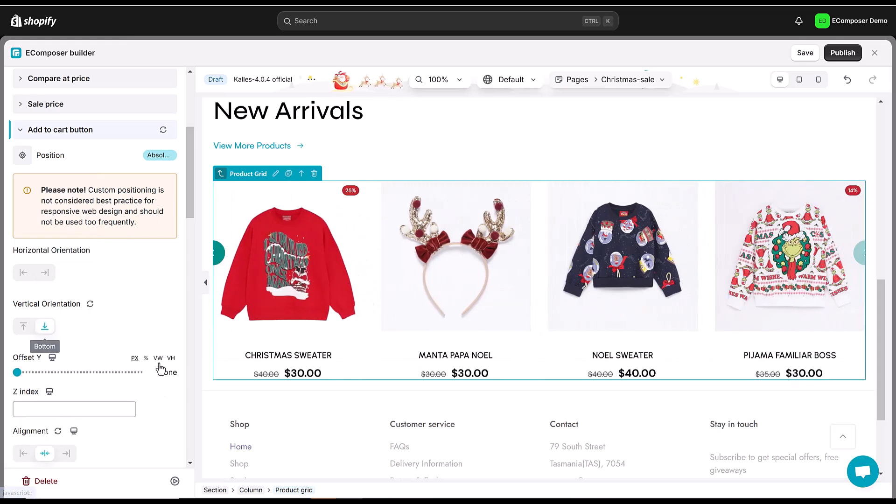
{"action": "left_click", "coordinate": [146, 359]}
{"action": "left_click", "coordinate": [169, 376]}
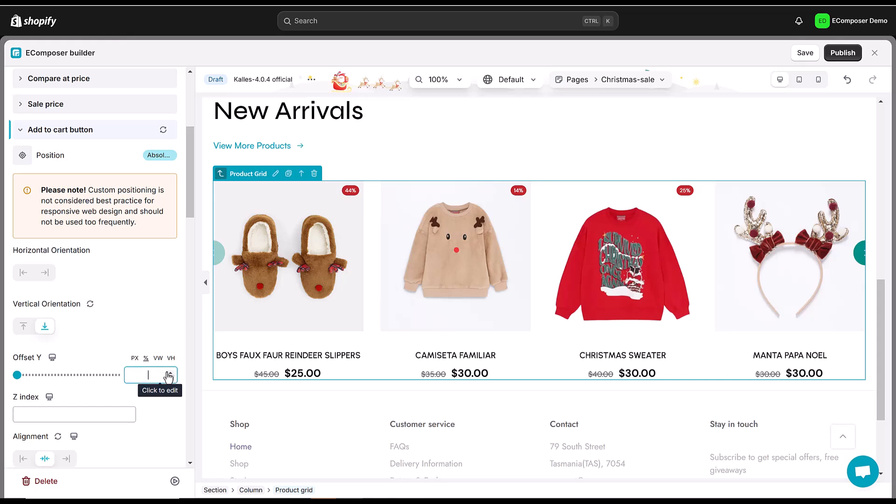
{"action": "type", "text": "100"}
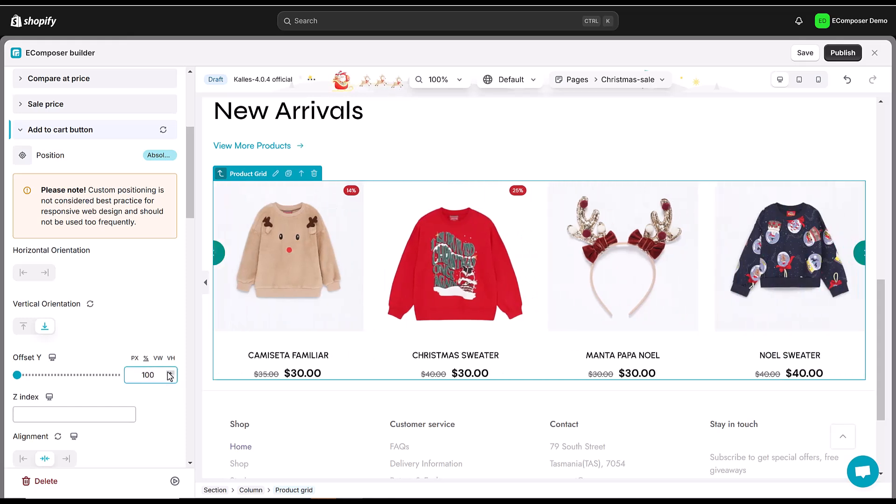
{"action": "key", "text": "Return"}
Set the Add to cart button's normal background to fully opaque #ED0F37 and clear its border radius
{"action": "scroll", "coordinate": [104, 365], "scroll_direction": "down", "scroll_amount": 10}
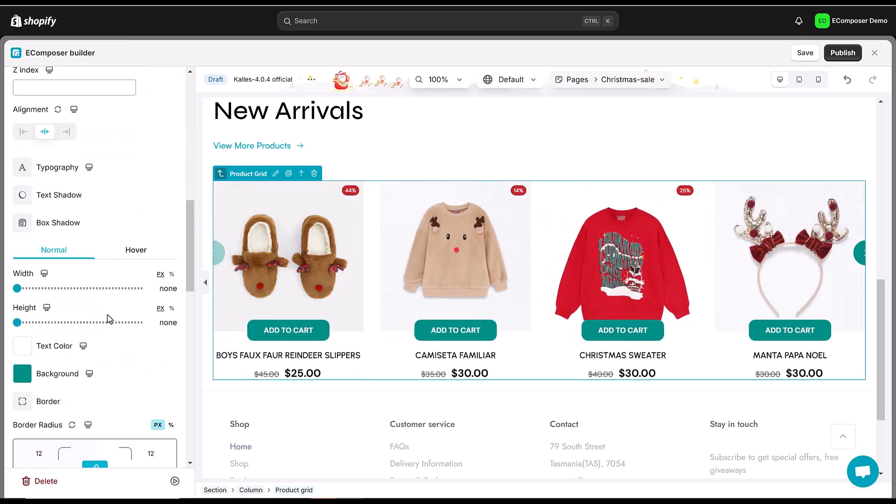
{"action": "left_click", "coordinate": [22, 269]}
{"action": "left_click", "coordinate": [28, 334]}
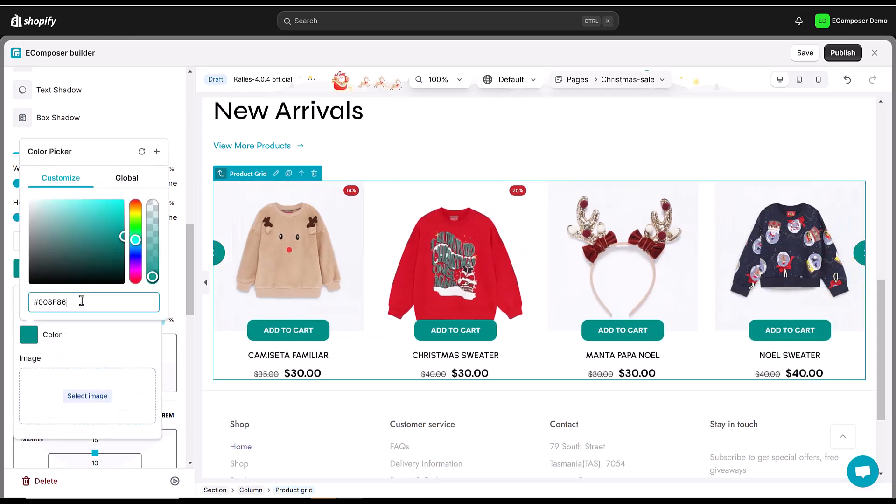
{"action": "triple_click", "coordinate": [129, 301]}
{"action": "type", "text": "#ED0F37"}
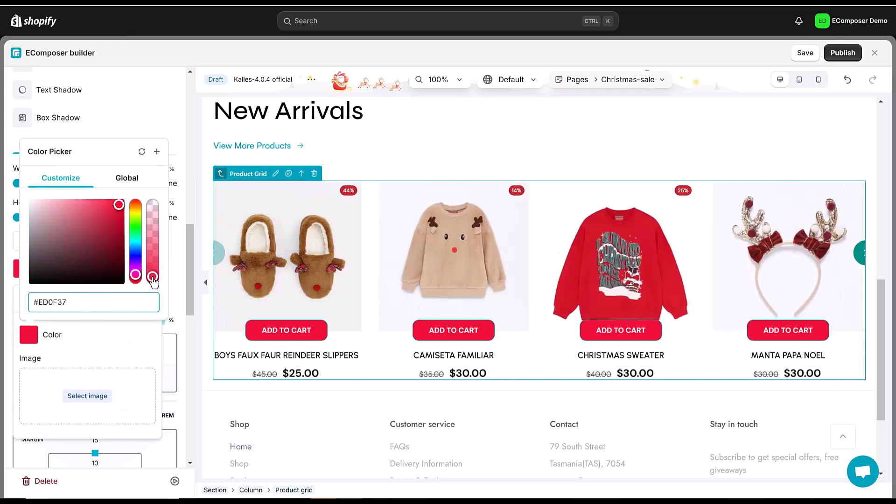
{"action": "left_click_drag", "start_coordinate": [153, 276], "coordinate": [156, 277]}
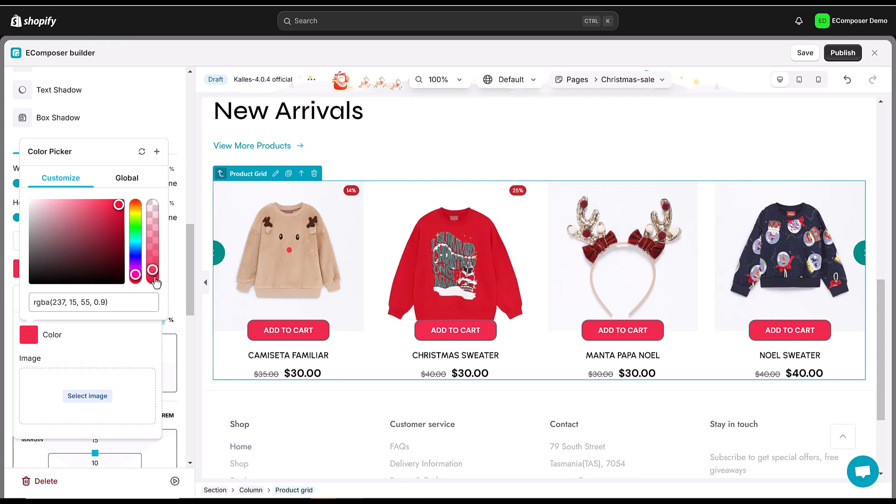
{"action": "left_click", "coordinate": [168, 128]}
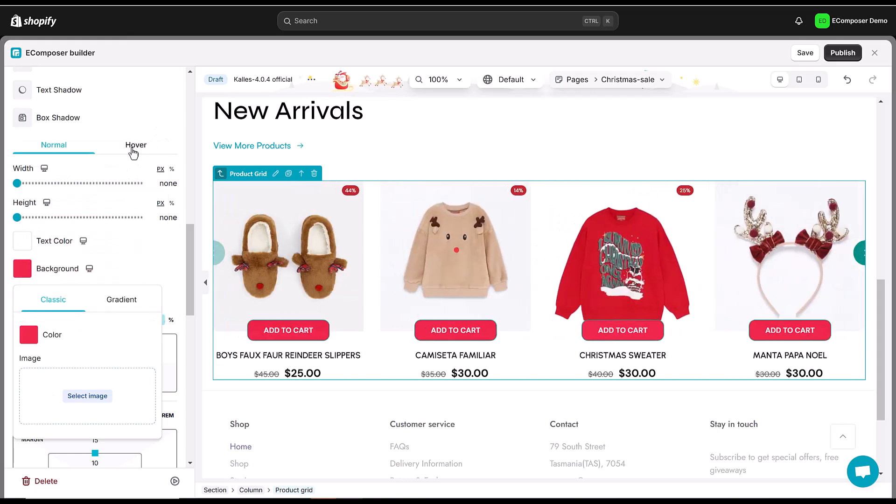
{"action": "left_click", "coordinate": [134, 146]}
{"action": "left_click", "coordinate": [22, 268]}
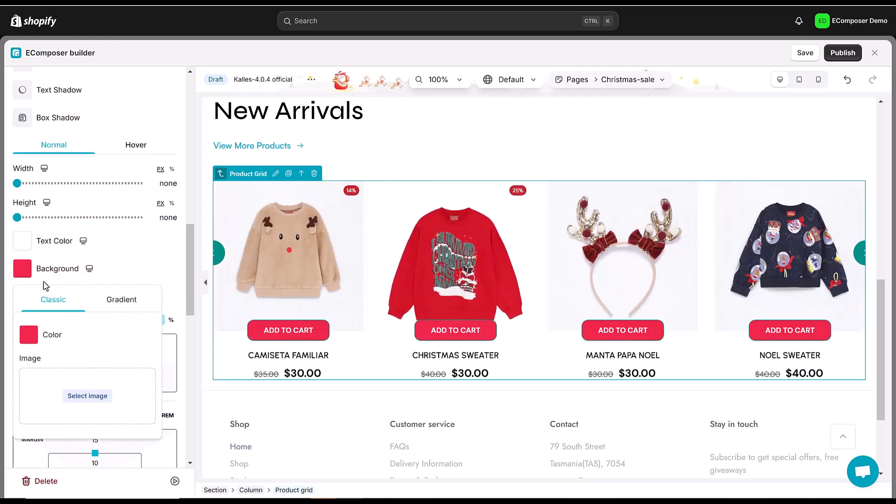
{"action": "left_click", "coordinate": [28, 334]}
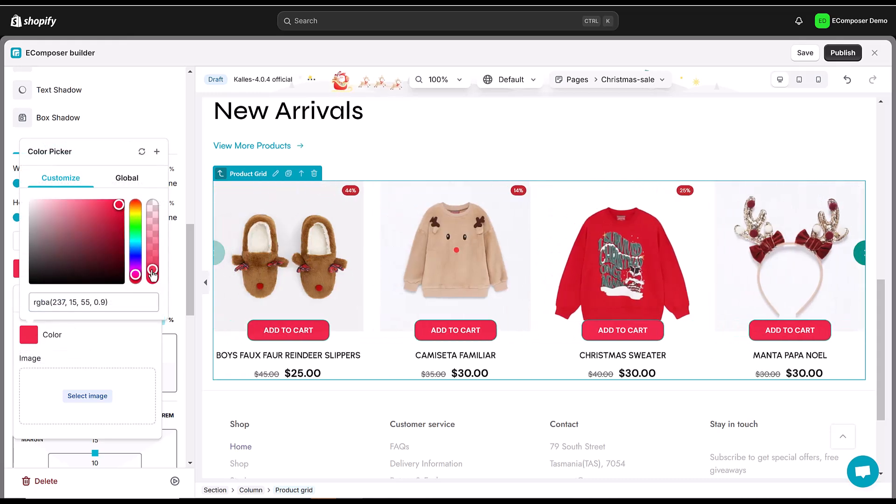
{"action": "left_click", "coordinate": [130, 126]}
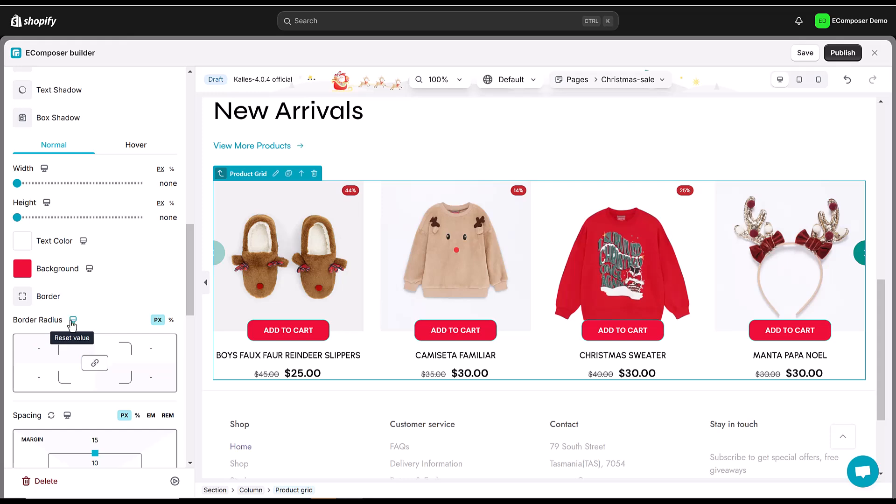
{"action": "scroll", "coordinate": [70, 322], "scroll_direction": "down", "scroll_amount": 5}
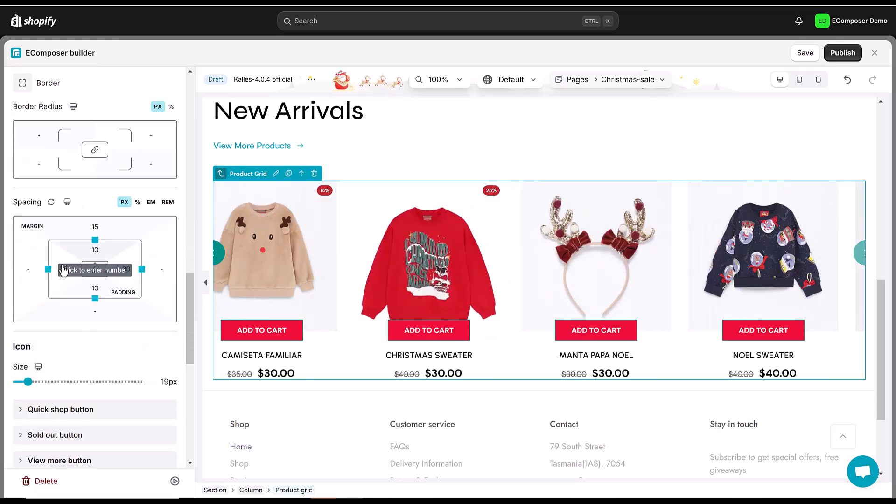
{"action": "left_click", "coordinate": [95, 271]}
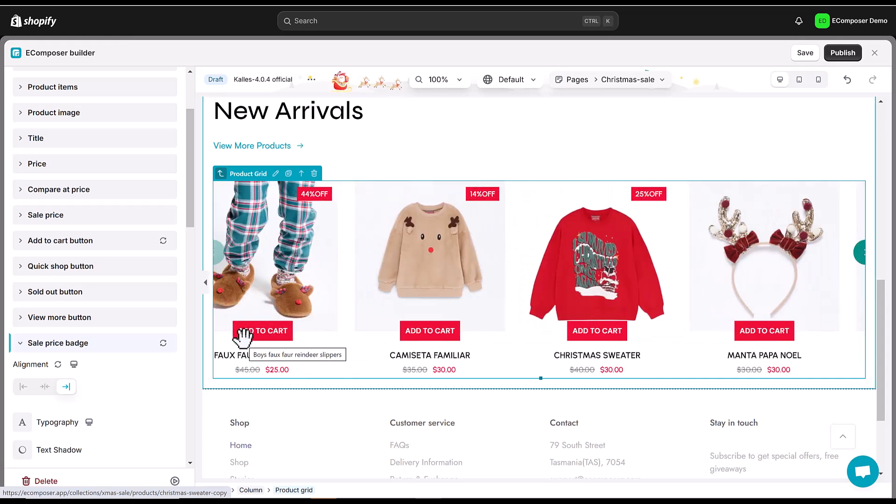
Align the View More Products button under the New Arrivals heading to the right
{"action": "left_click", "coordinate": [245, 146]}
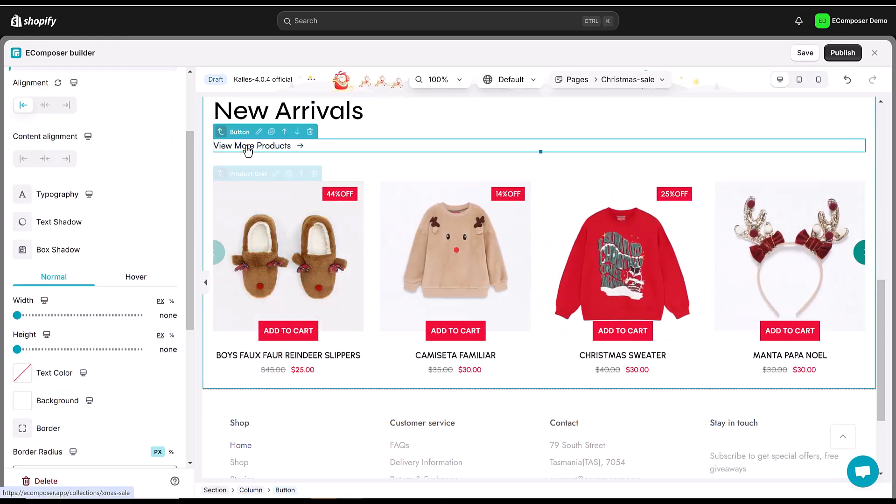
{"action": "scroll", "coordinate": [126, 214], "scroll_direction": "up", "scroll_amount": 3}
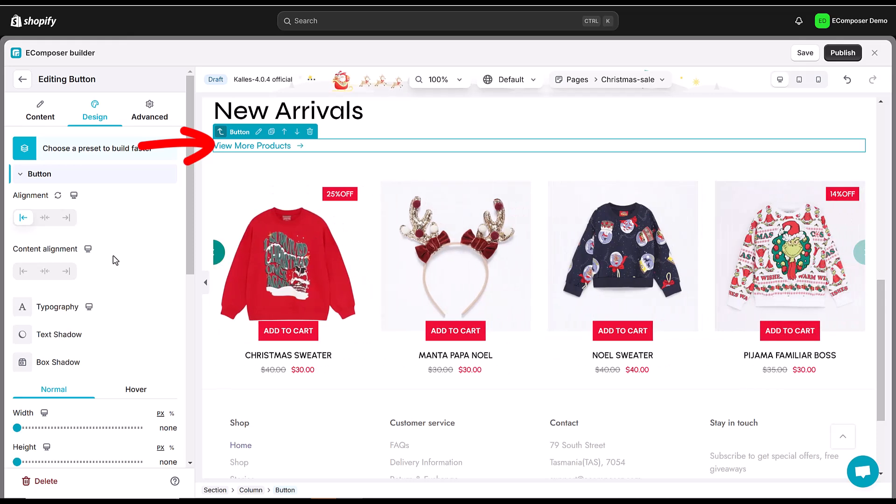
{"action": "left_click", "coordinate": [66, 218]}
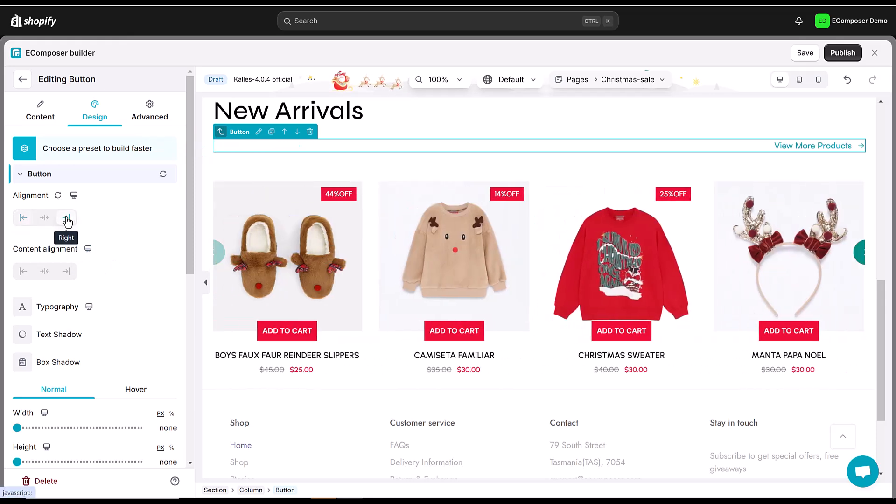
Set the View More Products button's typography to Urbanist, 16 px, weight 600, line height 1.25 em and letter spacing 0 px
{"action": "left_click", "coordinate": [22, 309]}
{"action": "left_click", "coordinate": [115, 360]}
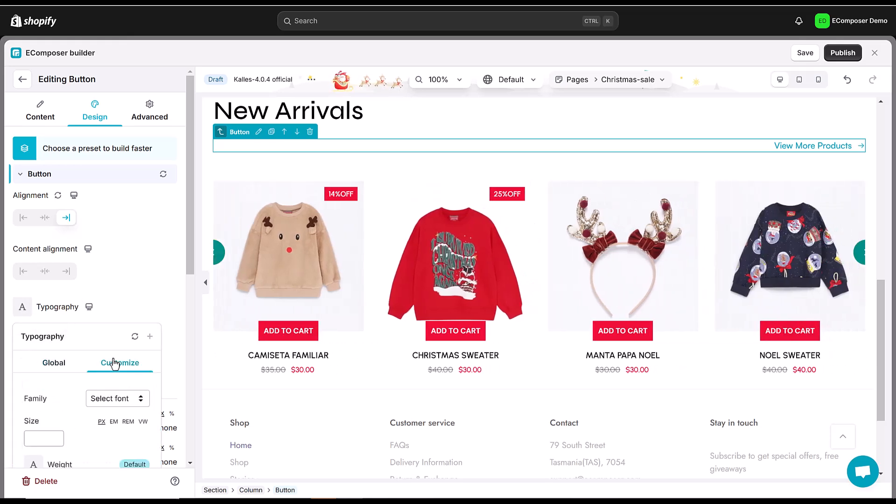
{"action": "scroll", "coordinate": [112, 340], "scroll_direction": "down", "scroll_amount": 3}
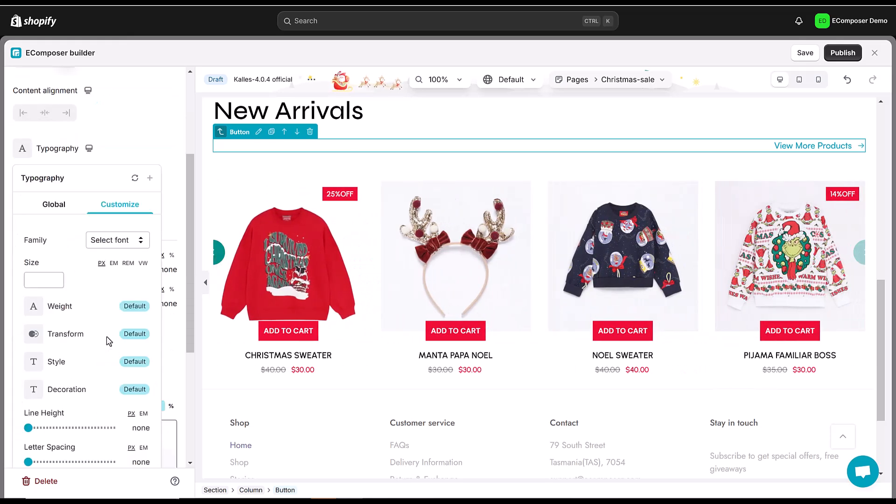
{"action": "left_click", "coordinate": [112, 239]}
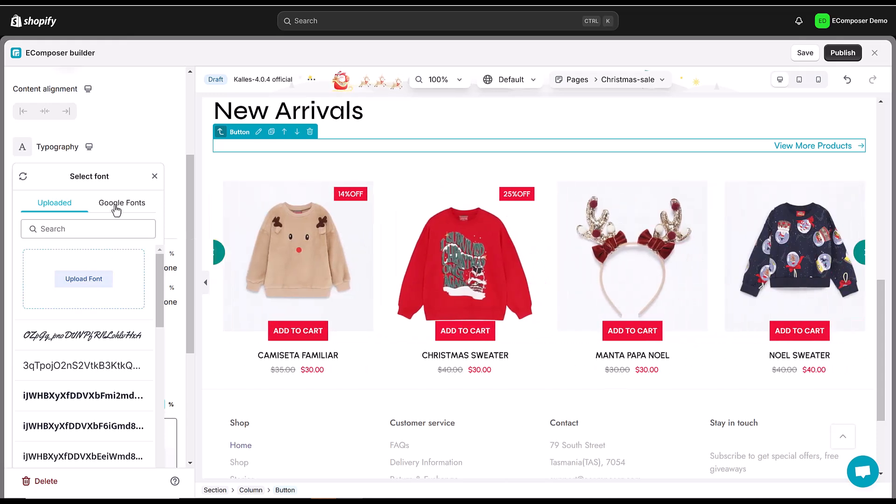
{"action": "left_click", "coordinate": [117, 209]}
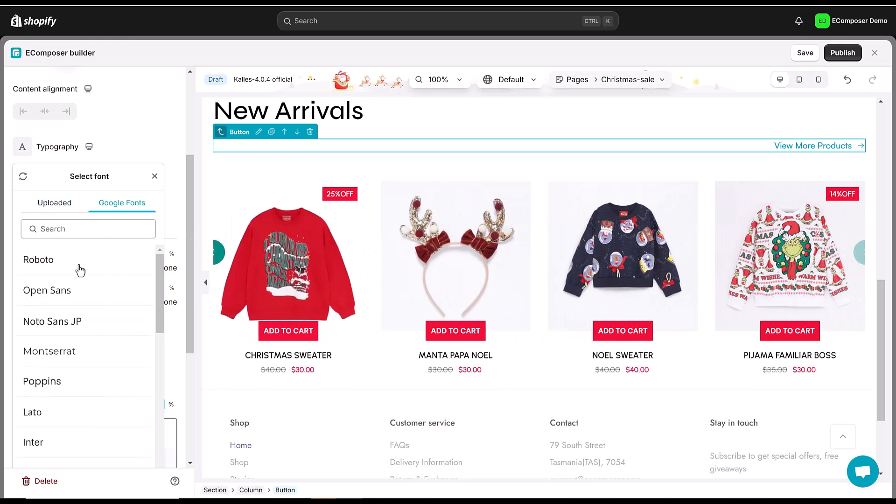
{"action": "left_click", "coordinate": [91, 229]}
{"action": "type", "text": "ur"}
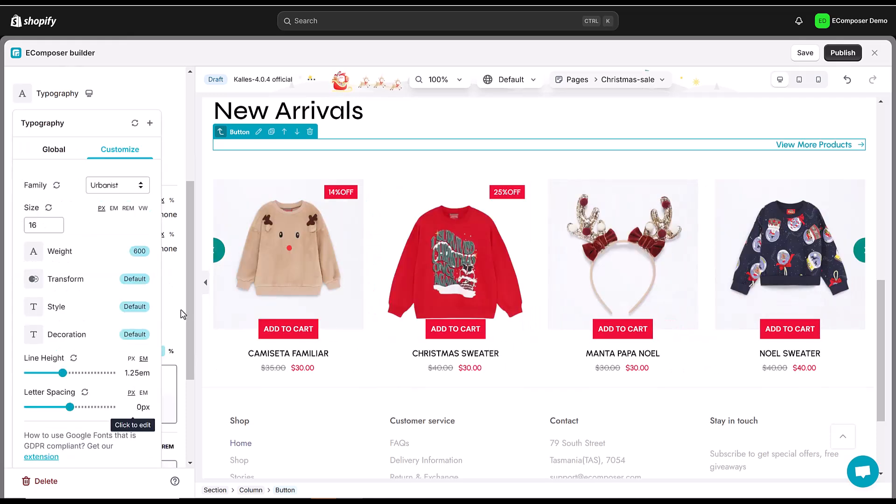
{"action": "left_click", "coordinate": [182, 313]}
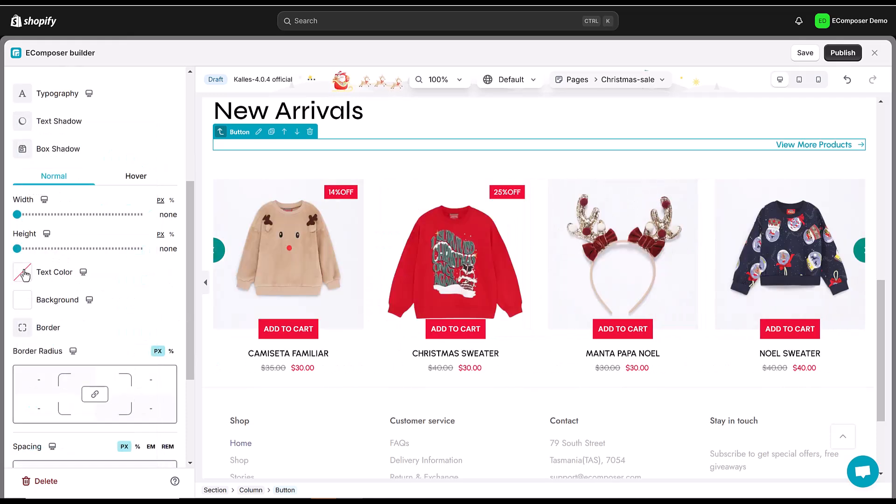
Set the View More Products button's normal text color to #000 and open its hover state settings
{"action": "left_click", "coordinate": [22, 272]}
{"action": "left_click", "coordinate": [56, 452]}
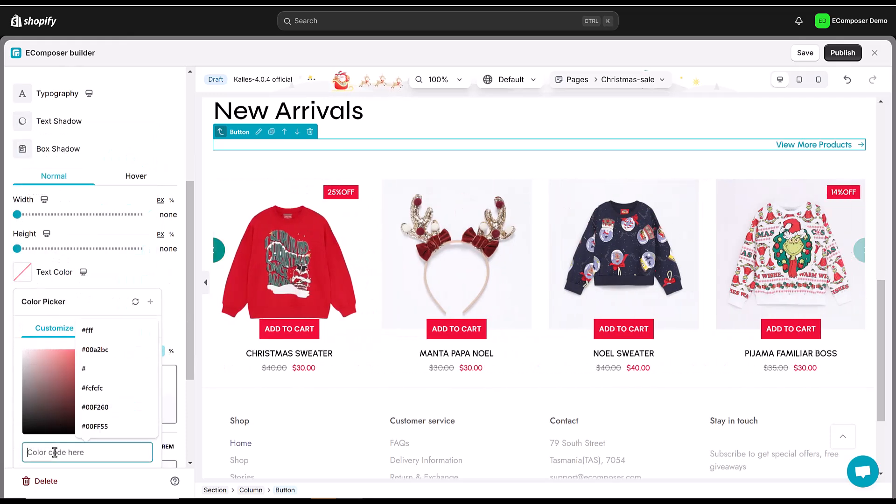
{"action": "type", "text": "#000"}
{"action": "left_click", "coordinate": [140, 177]}
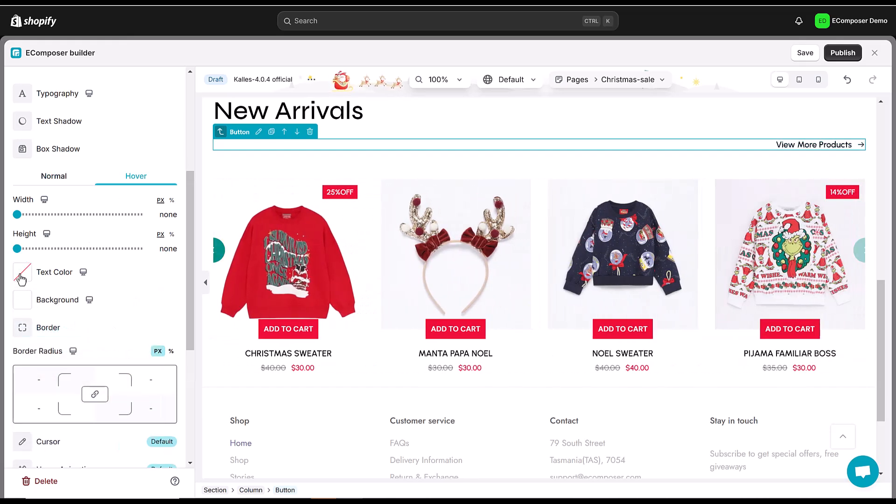
Set the hover text color of the "View More Products" button to #EC0F33
{"action": "left_click", "coordinate": [21, 275]}
{"action": "left_click", "coordinate": [48, 452]}
{"action": "type", "text": "#EC0F33"}
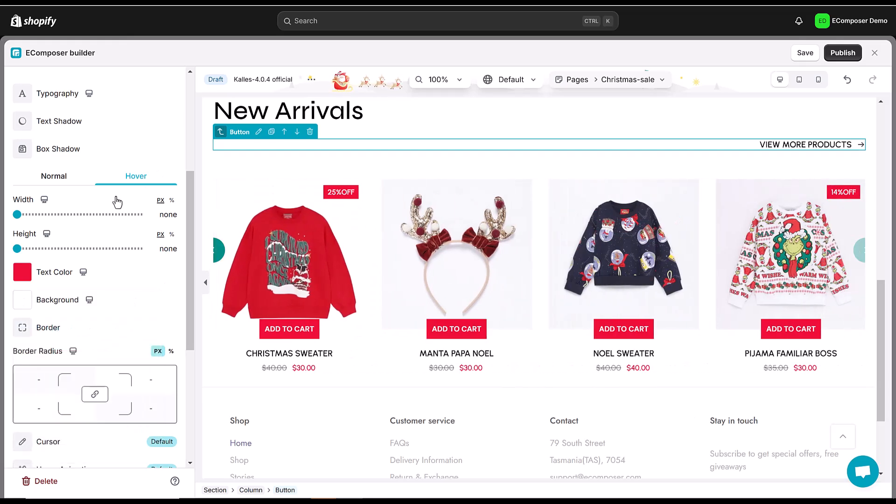
Set the top margin of the "View More Products" button to 8 px
{"action": "scroll", "coordinate": [95, 186], "scroll_direction": "up", "scroll_amount": 5}
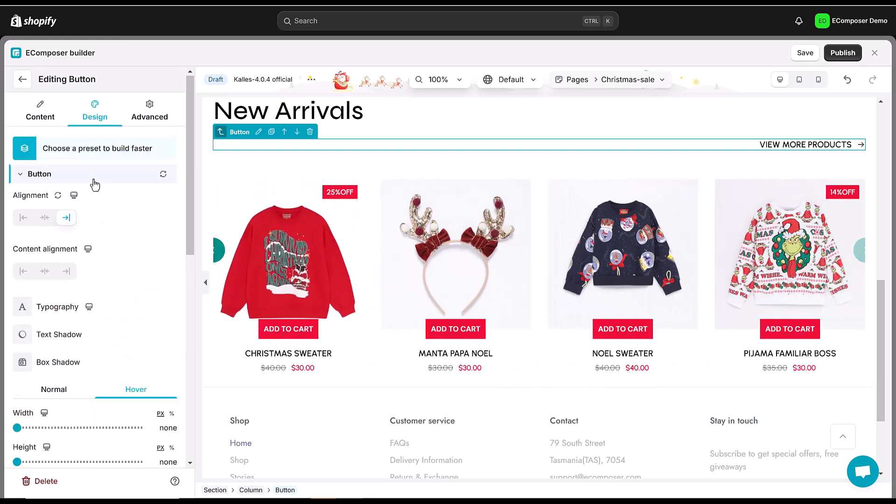
{"action": "left_click", "coordinate": [149, 112]}
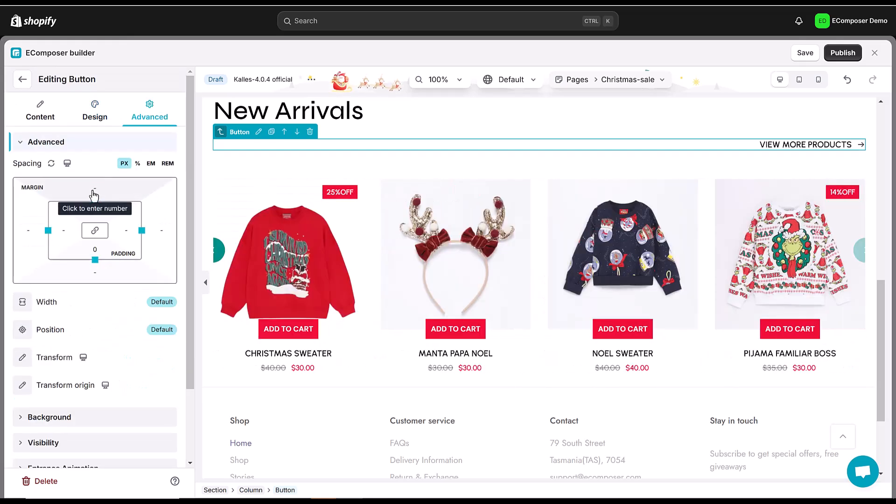
{"action": "left_click", "coordinate": [95, 189]}
{"action": "type", "text": "8"}
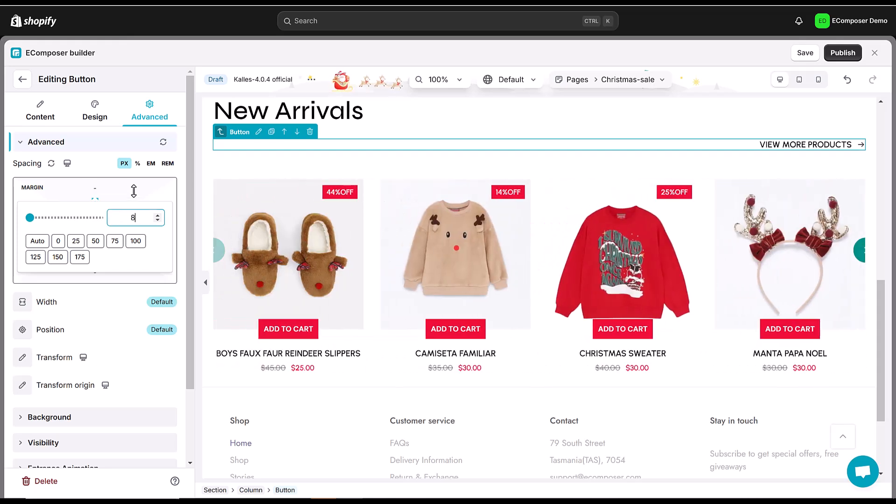
{"action": "key", "text": "Return"}
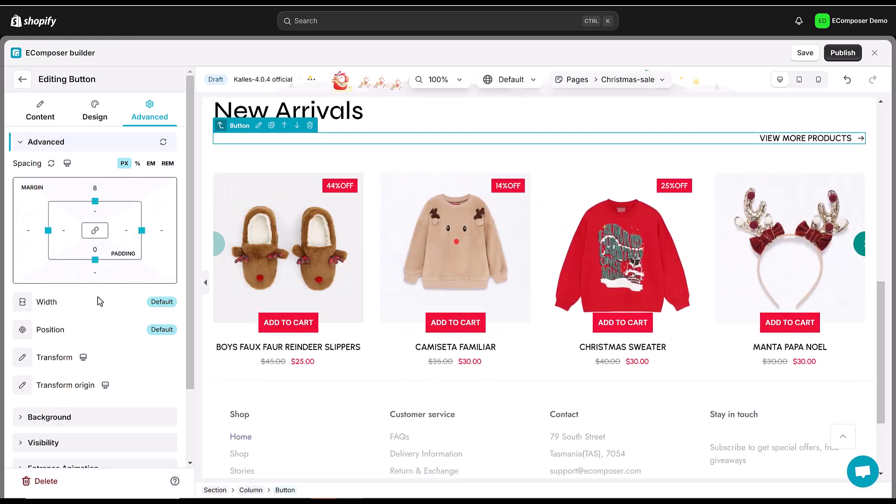
Switch the "View More Products" button to a custom width of 50%
{"action": "left_click", "coordinate": [21, 305]}
{"action": "left_click", "coordinate": [41, 392]}
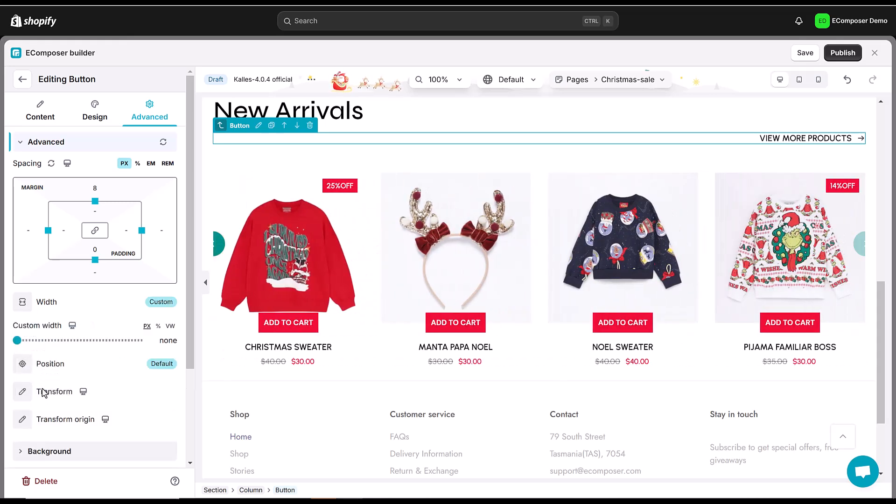
{"action": "left_click", "coordinate": [168, 340]}
{"action": "type", "text": "50"}
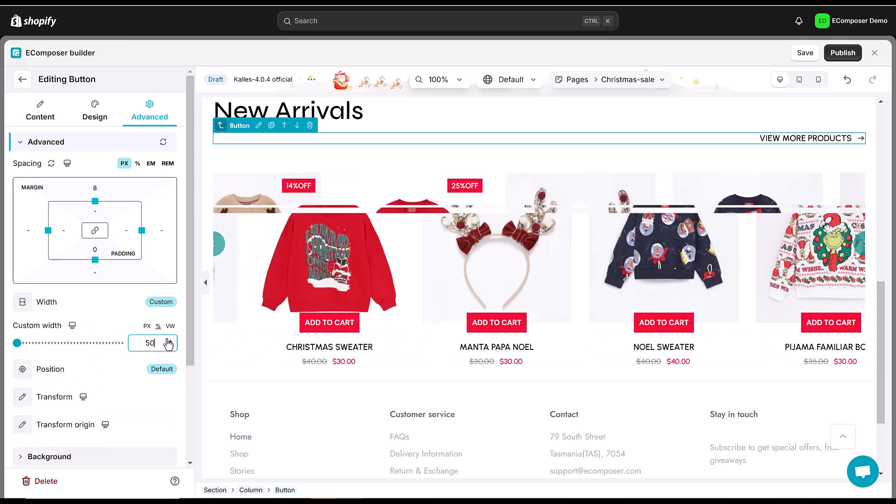
{"action": "key", "text": "Return"}
{"action": "left_click_drag", "start_coordinate": [78, 340], "coordinate": [145, 349]}
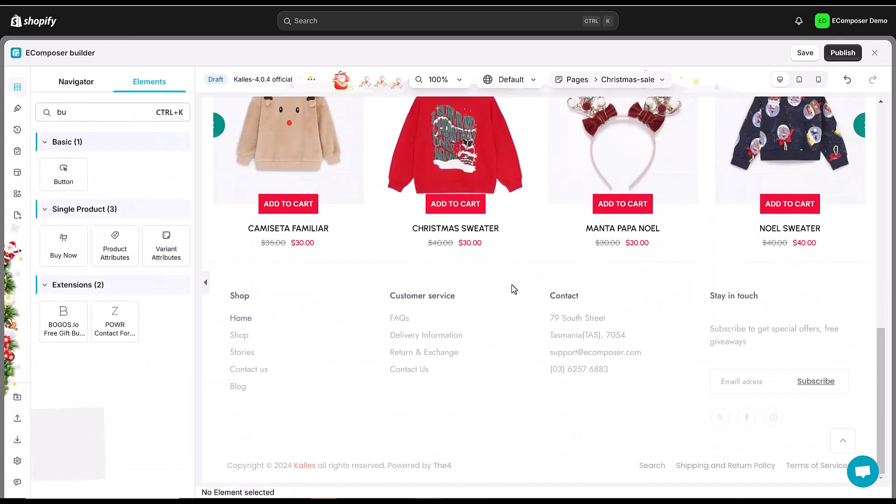
Add a section with two equal columns below the product slider and limit its boxed content to a maximum width of 1370 px
{"action": "left_click", "coordinate": [536, 261]}
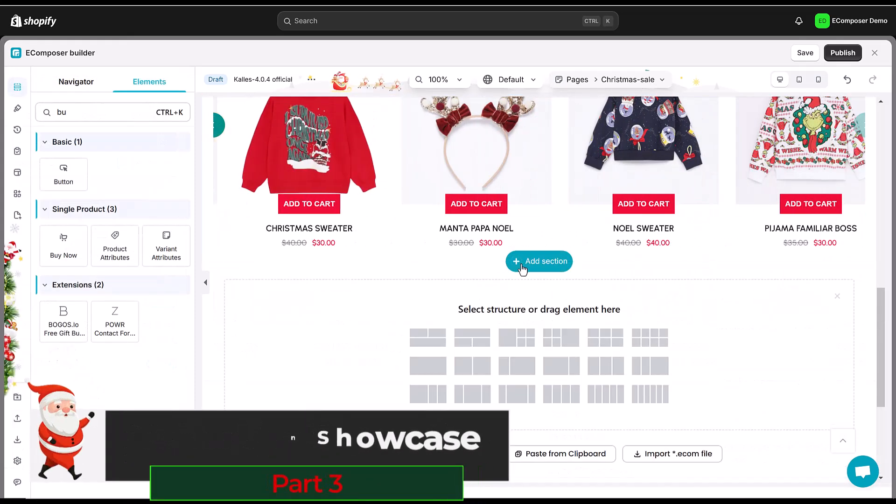
{"action": "left_click", "coordinate": [467, 372]}
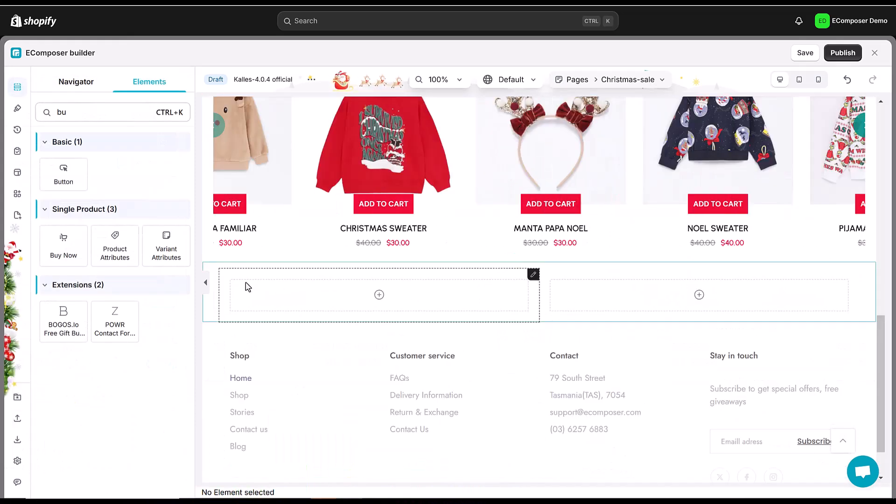
{"action": "left_click", "coordinate": [217, 261]}
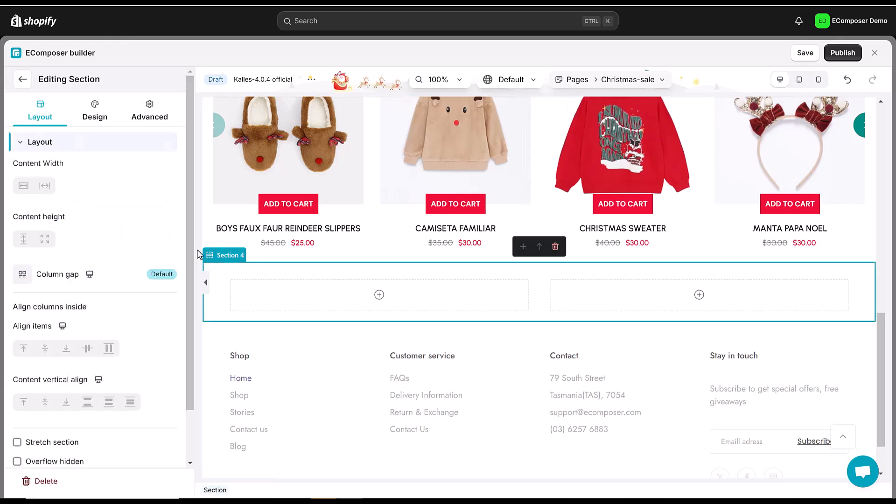
{"action": "left_click", "coordinate": [23, 186]}
{"action": "left_click", "coordinate": [173, 242]}
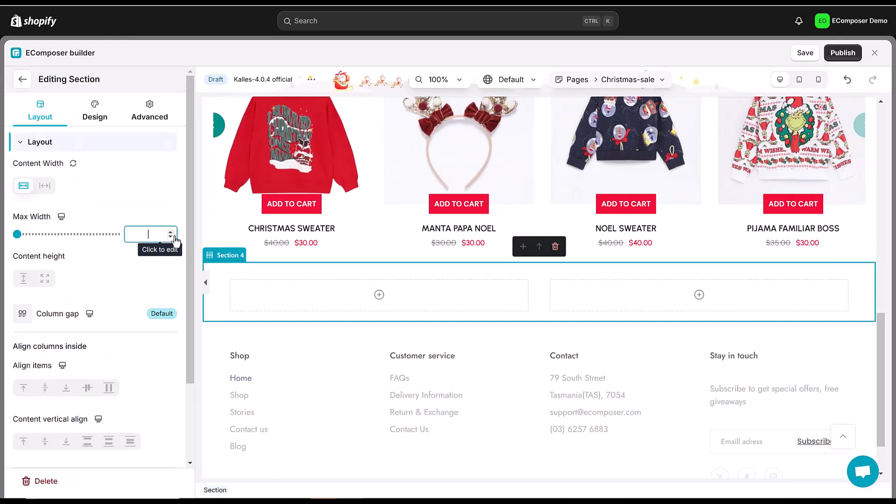
{"action": "type", "text": "1370"}
{"action": "key", "text": "Return"}
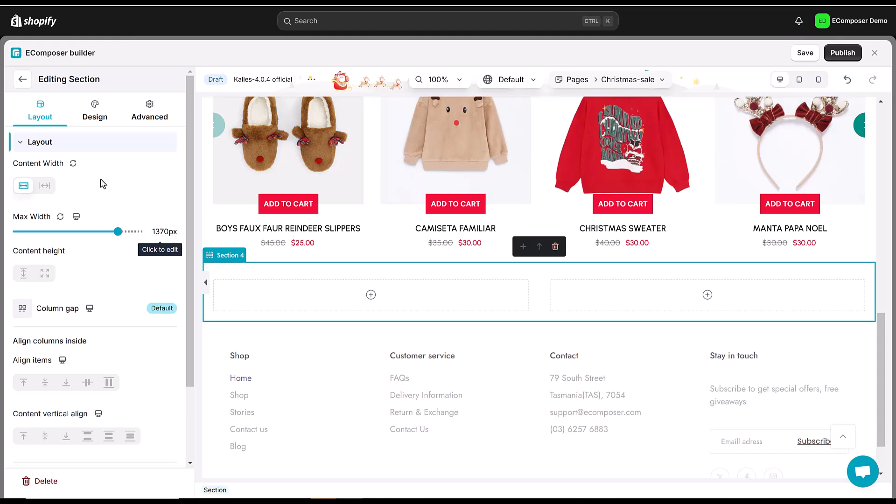
Give the new section a dark green background color with the uploaded 1440 × 716 confetti image
{"action": "left_click", "coordinate": [102, 117]}
{"action": "left_click", "coordinate": [22, 194]}
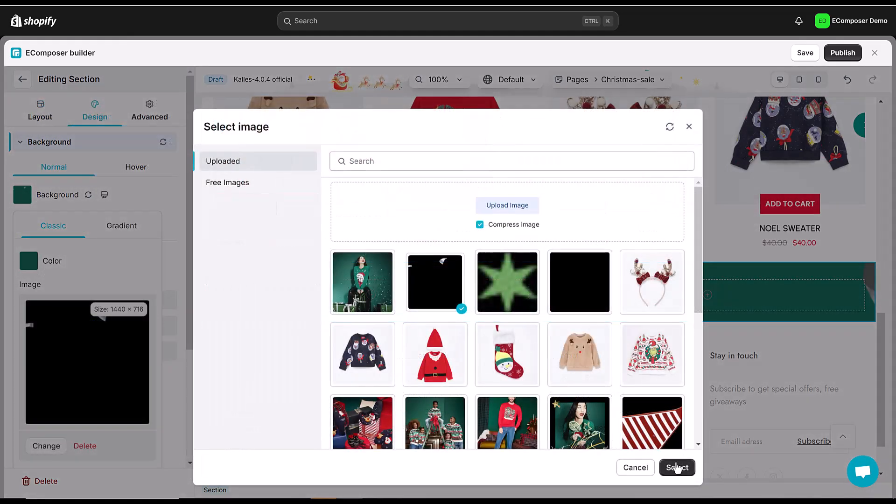
{"action": "left_click", "coordinate": [678, 467]}
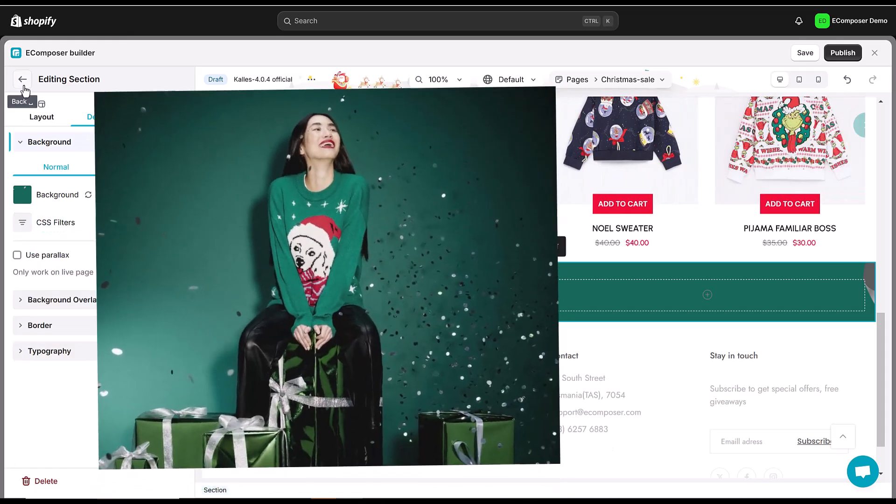
Set the width of Column 1 in Section 4 to 55%
{"action": "left_click", "coordinate": [22, 85]}
{"action": "left_click", "coordinate": [76, 82]}
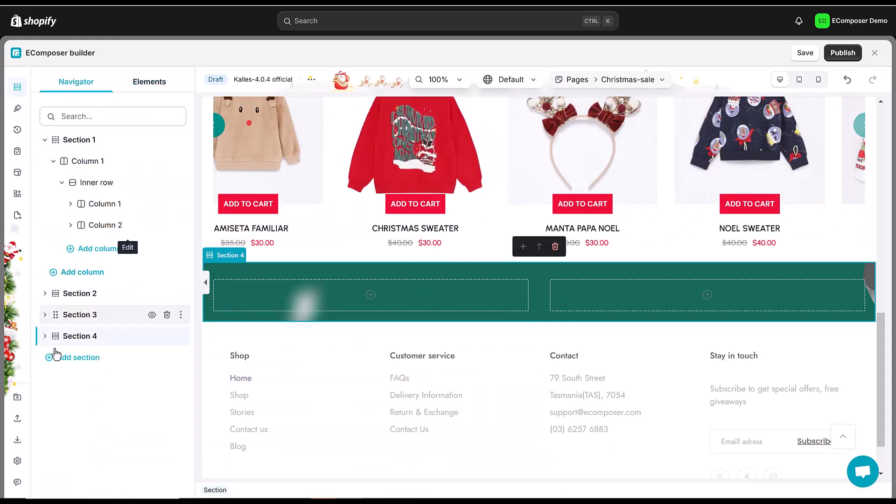
{"action": "left_click", "coordinate": [133, 336]}
{"action": "left_click", "coordinate": [78, 357]}
{"action": "left_click", "coordinate": [167, 182]}
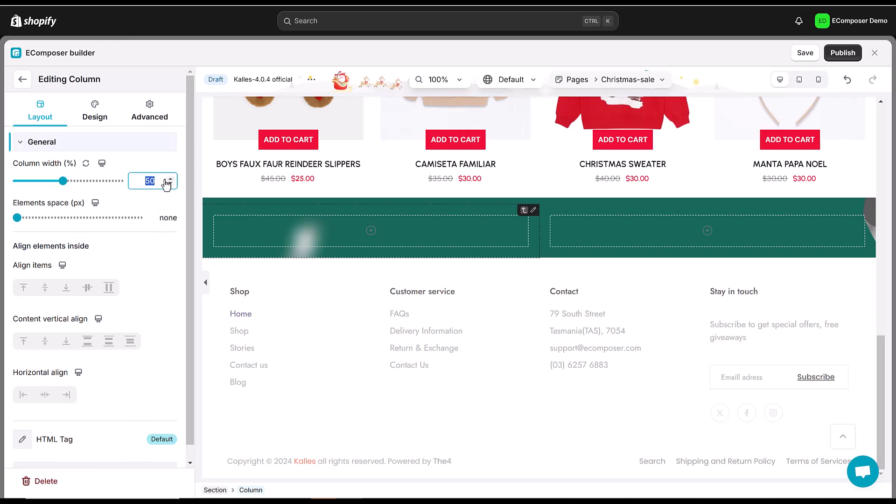
{"action": "type", "text": "55"}
{"action": "key", "text": "Return"}
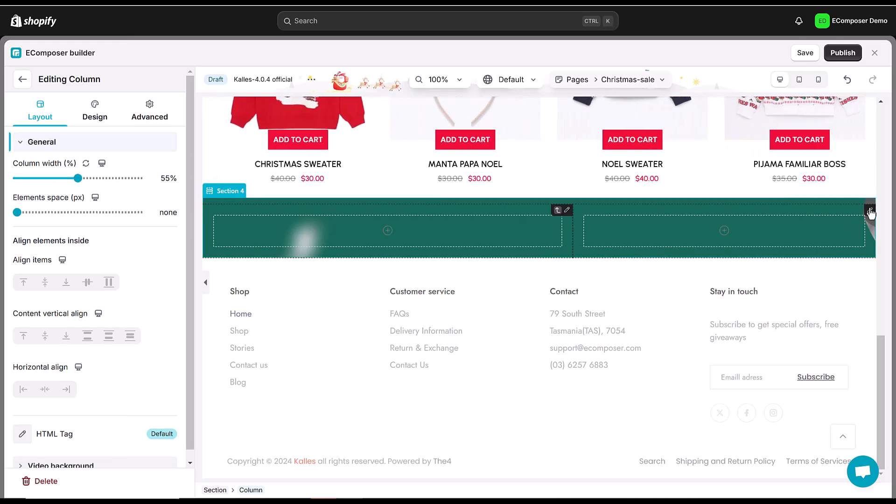
{"action": "left_click", "coordinate": [870, 211]}
Add an Image element to the first column of Section 4 using the 990 × 810 photo of the woman in the green Christmas sweater
{"action": "left_click", "coordinate": [22, 79]}
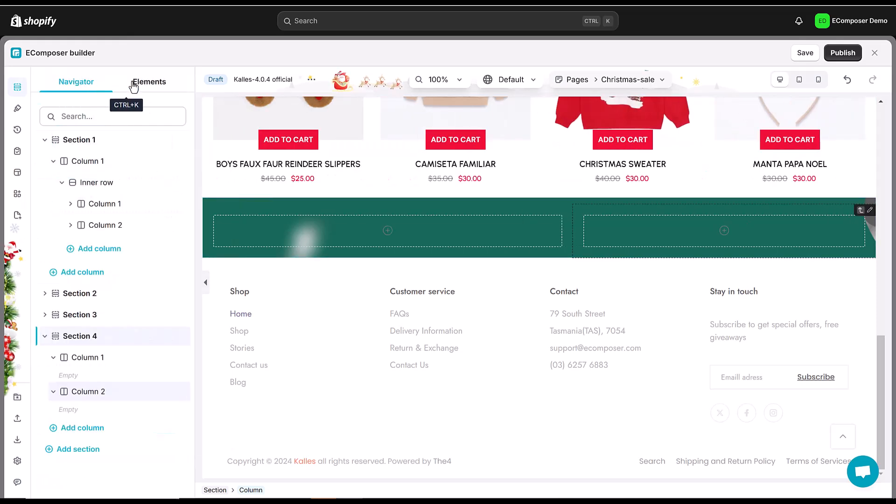
{"action": "left_click", "coordinate": [134, 86]}
{"action": "left_click_drag", "start_coordinate": [84, 113], "coordinate": [53, 113]}
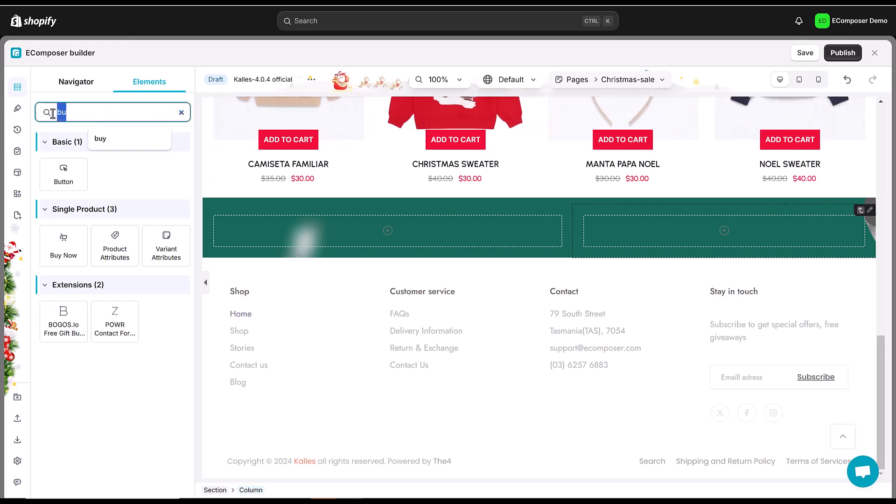
{"action": "type", "text": "imag"}
{"action": "left_click_drag", "start_coordinate": [63, 174], "coordinate": [337, 231]}
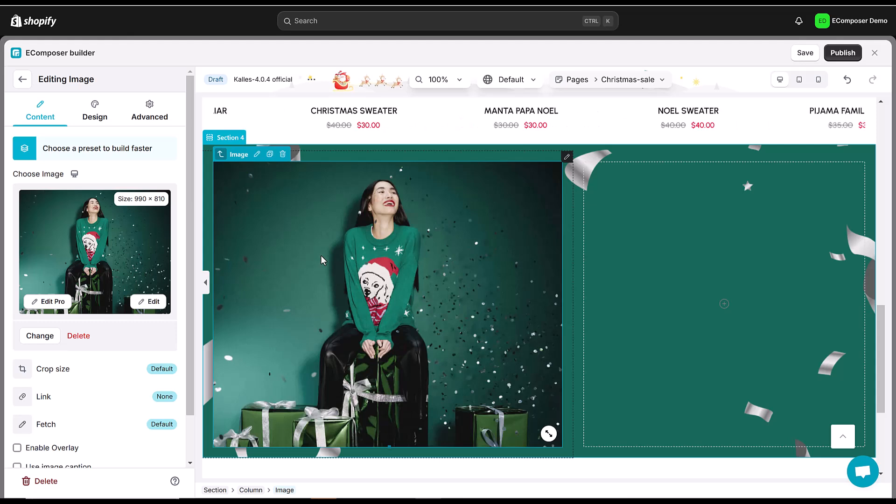
Add a Heading element to the second column of Section 4 with the text "Dazzle in Festive Finery"
{"action": "left_click", "coordinate": [22, 79]}
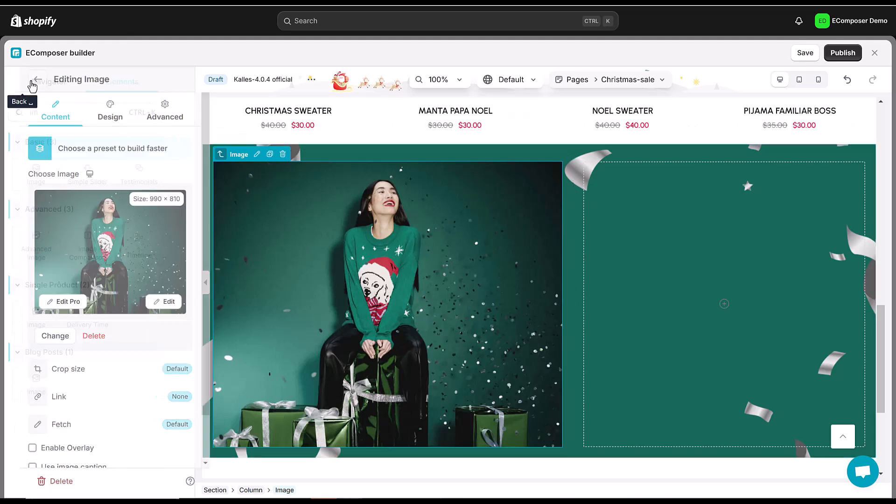
{"action": "double_click", "coordinate": [99, 112]}
{"action": "type", "text": "head"}
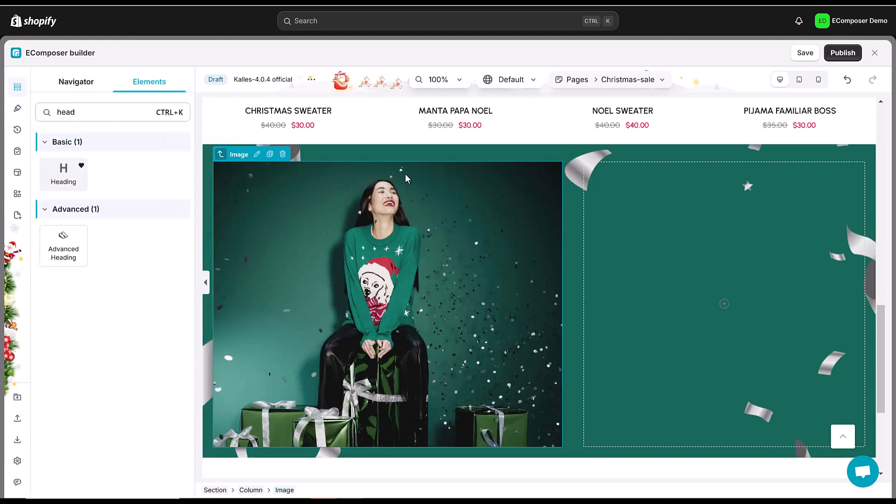
{"action": "left_click_drag", "start_coordinate": [63, 174], "coordinate": [622, 186]}
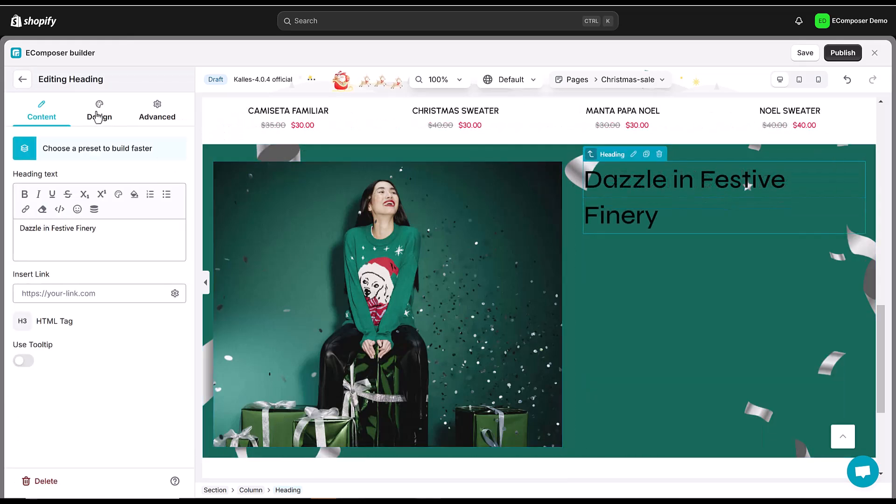
Customize the heading's typography to Lora, size 24 px, weight 400 and line height 1.25 em
{"action": "left_click", "coordinate": [97, 117]}
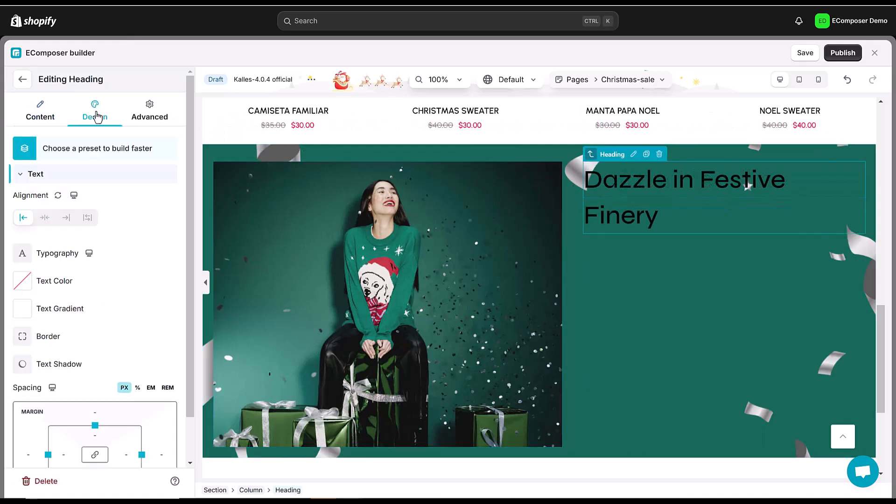
{"action": "left_click", "coordinate": [22, 253]}
{"action": "left_click", "coordinate": [122, 309]}
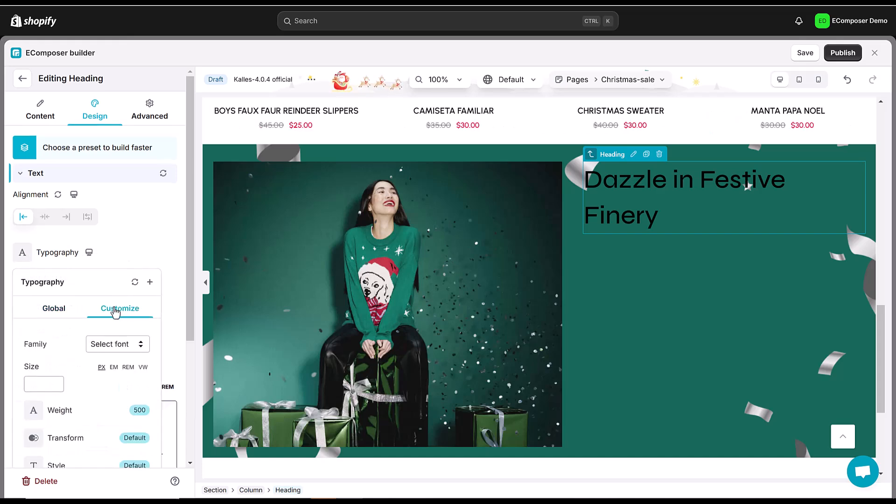
{"action": "scroll", "coordinate": [117, 306], "scroll_direction": "down", "scroll_amount": 3}
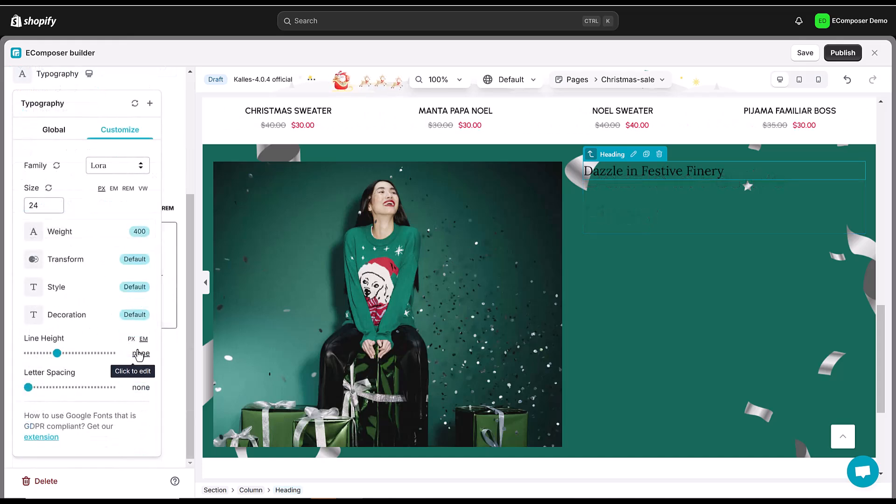
{"action": "left_click", "coordinate": [139, 355]}
{"action": "type", "text": "1.25"}
{"action": "key", "text": "Return"}
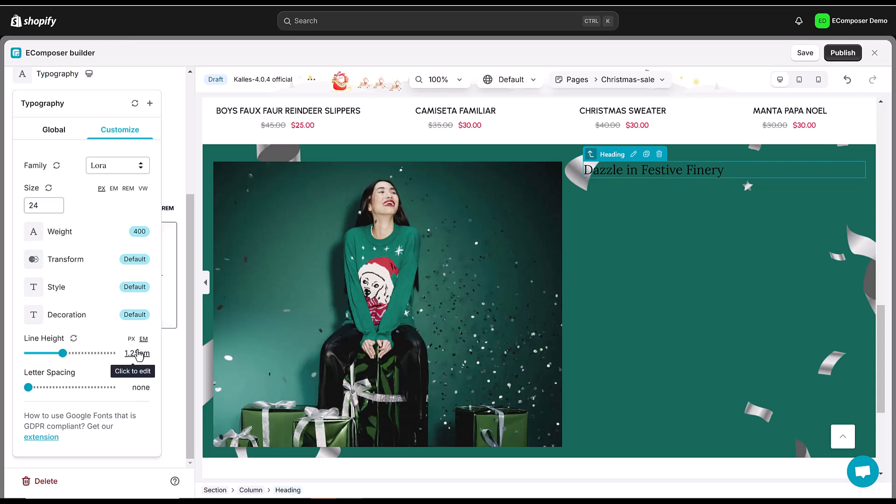
Set the text color of the "Dazzle in Festive Finery" heading to #fff
{"action": "left_click", "coordinate": [176, 124]}
{"action": "left_click", "coordinate": [25, 241]}
{"action": "left_click", "coordinate": [66, 412]}
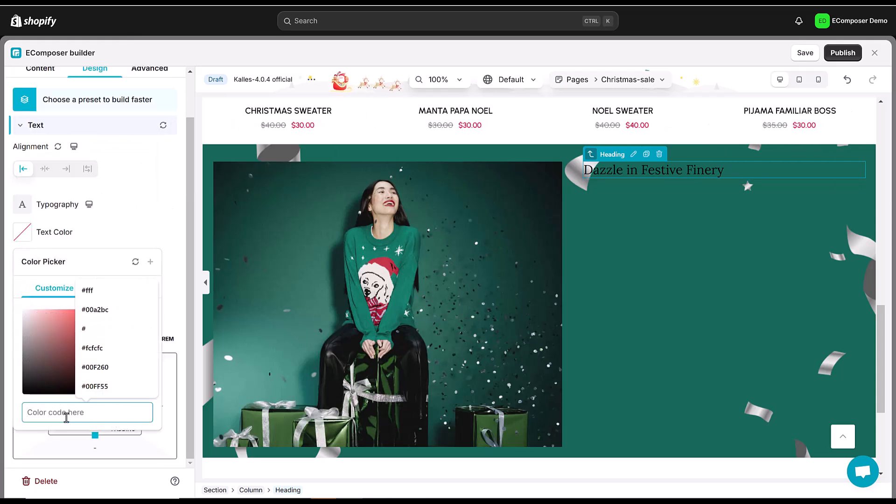
{"action": "type", "text": "#fff"}
{"action": "left_click", "coordinate": [128, 219]}
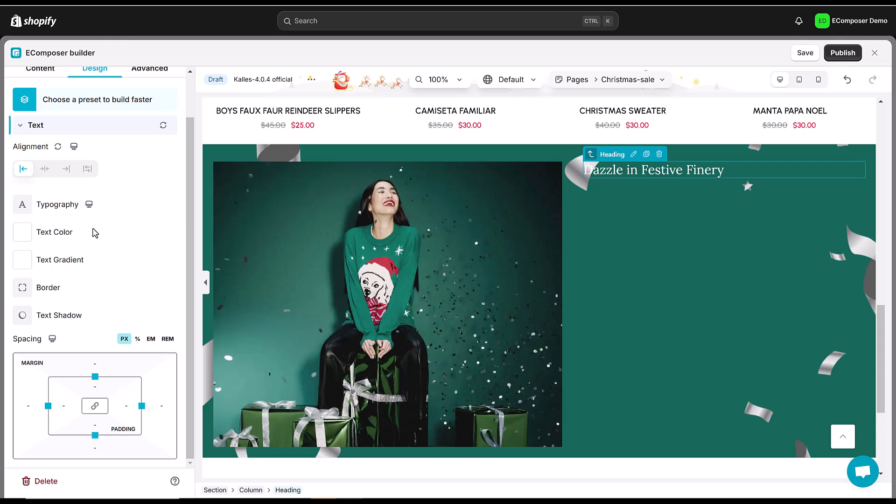
Duplicate the heading with the text "Our Christmas" and set the copy's font to the Google font Urbanist
{"action": "left_click", "coordinate": [647, 154]}
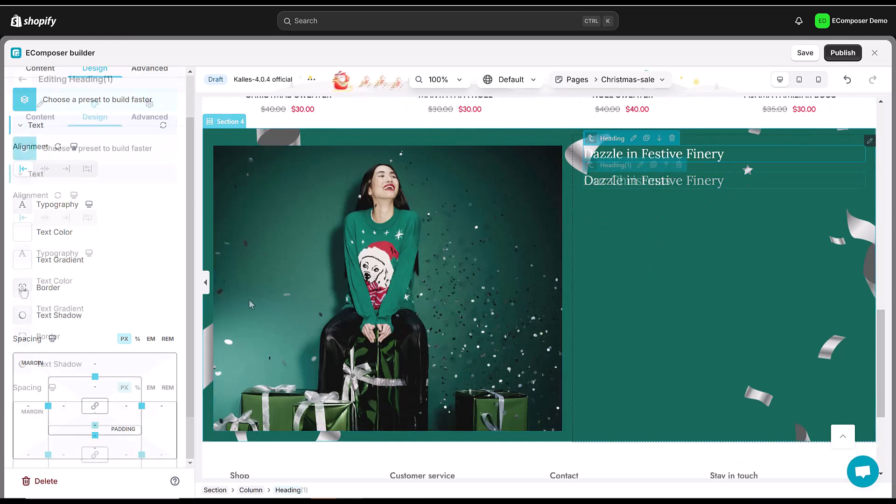
{"action": "left_click", "coordinate": [46, 253]}
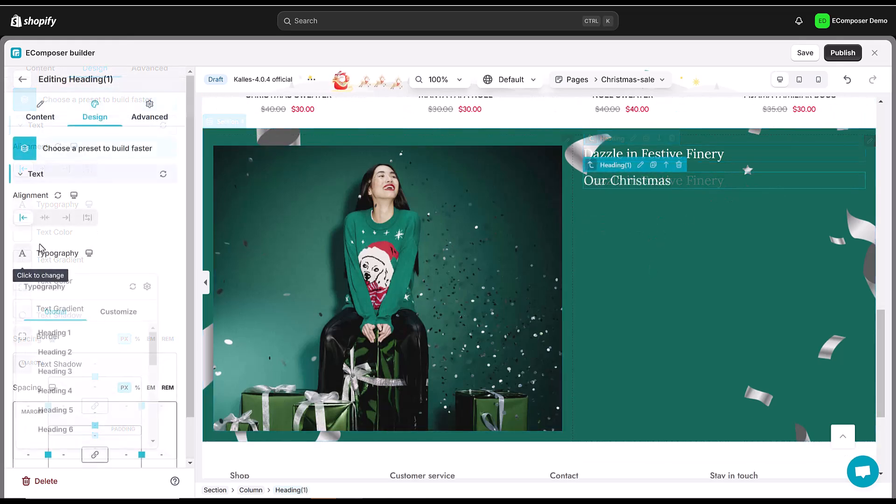
{"action": "left_click", "coordinate": [120, 309]}
{"action": "left_click", "coordinate": [109, 346]}
{"action": "left_click", "coordinate": [123, 309]}
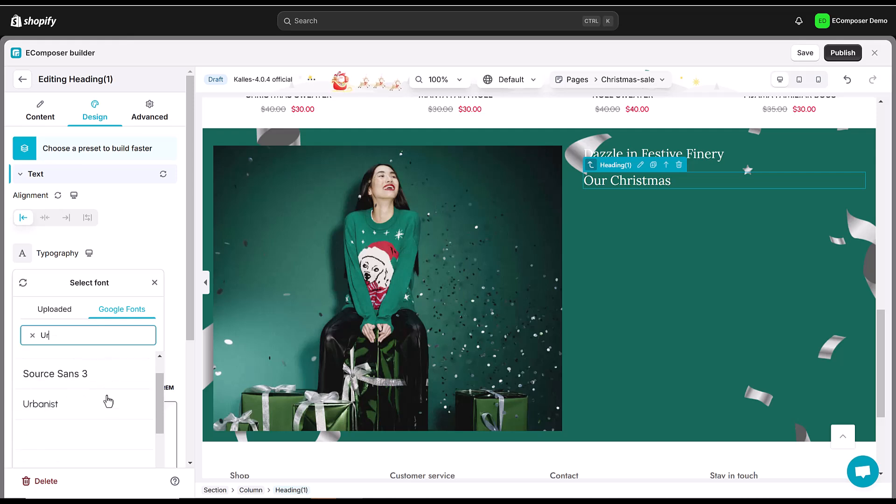
{"action": "left_click", "coordinate": [130, 404]}
Set the "Our Christmas" heading to size 56 px, weight 600 and uppercase
{"action": "scroll", "coordinate": [84, 346], "scroll_direction": "down", "scroll_amount": 4}
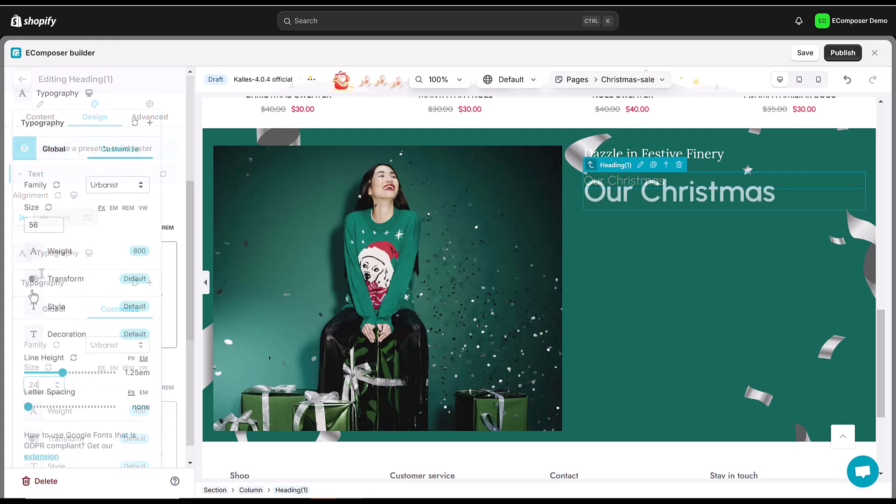
{"action": "left_click", "coordinate": [33, 280]}
{"action": "left_click", "coordinate": [51, 349]}
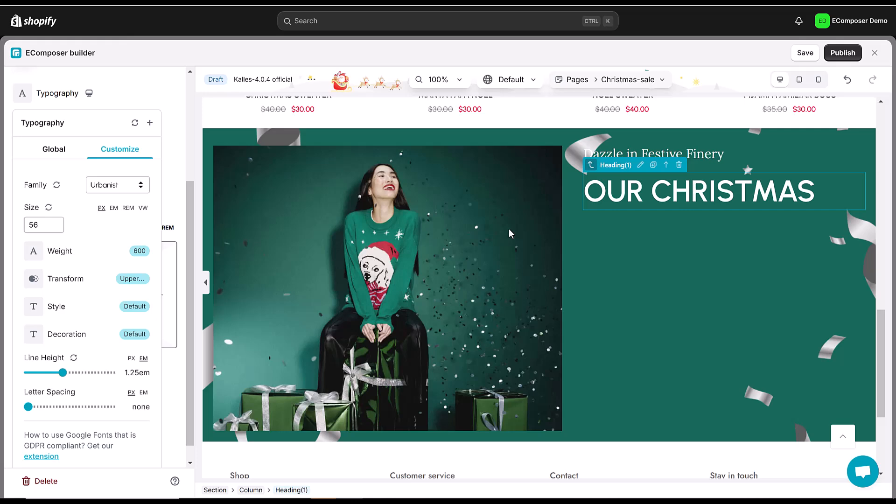
Duplicate the "Our Christmas" heading with the text "Clothing Collection" and set the copy's font to the Google font Lora
{"action": "left_click", "coordinate": [653, 165]}
{"action": "left_click", "coordinate": [653, 165]}
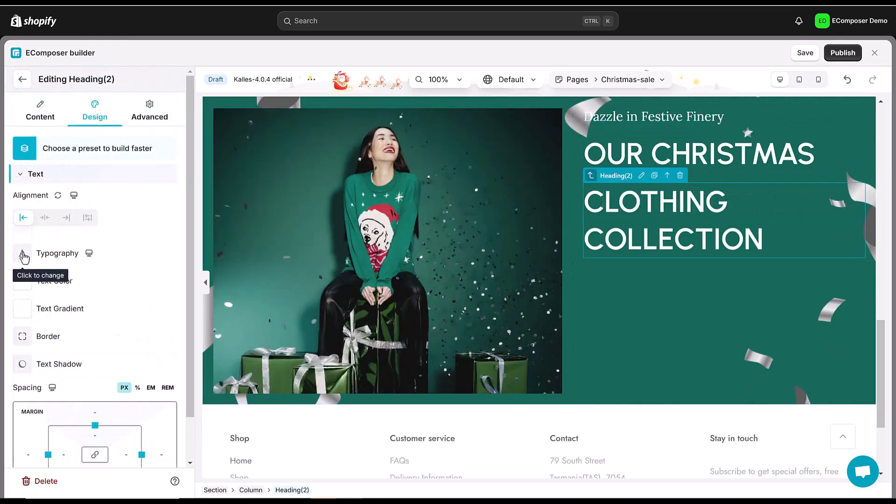
{"action": "left_click", "coordinate": [24, 256]}
{"action": "left_click", "coordinate": [130, 309]}
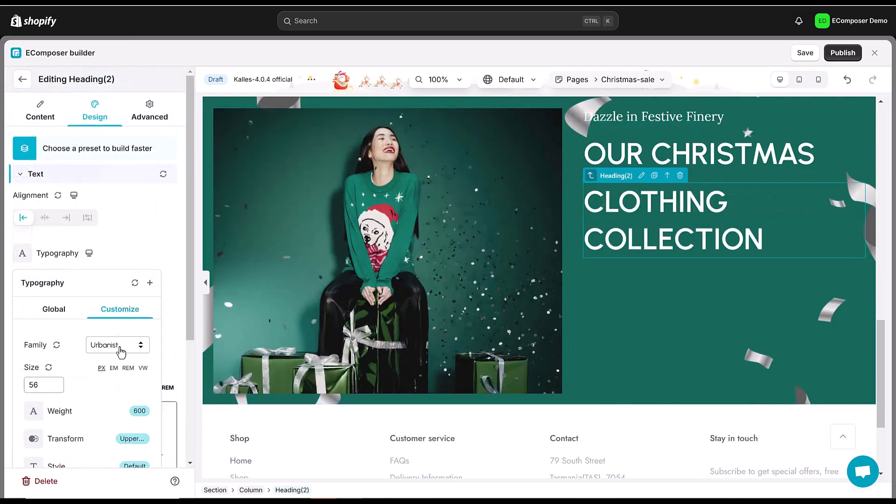
{"action": "left_click", "coordinate": [119, 345]}
{"action": "left_click", "coordinate": [100, 318]}
{"action": "scroll", "coordinate": [89, 307], "scroll_direction": "down", "scroll_amount": 1}
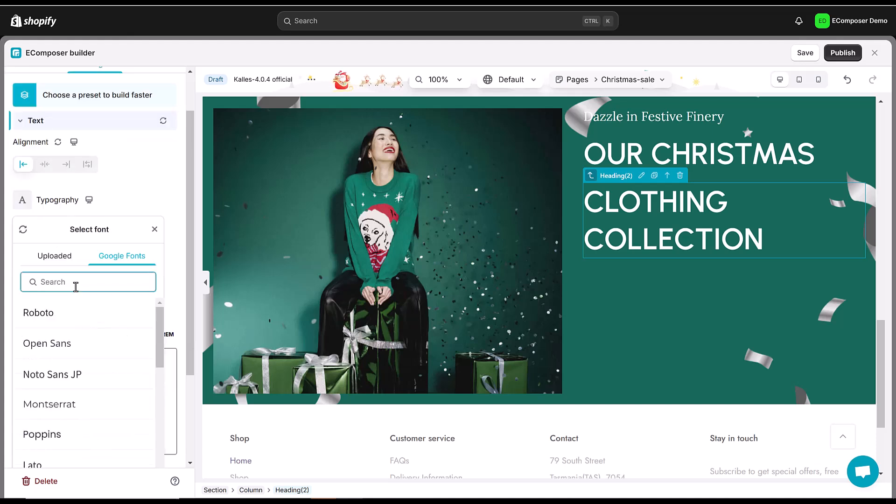
{"action": "left_click", "coordinate": [75, 286]}
{"action": "type", "text": "lor"}
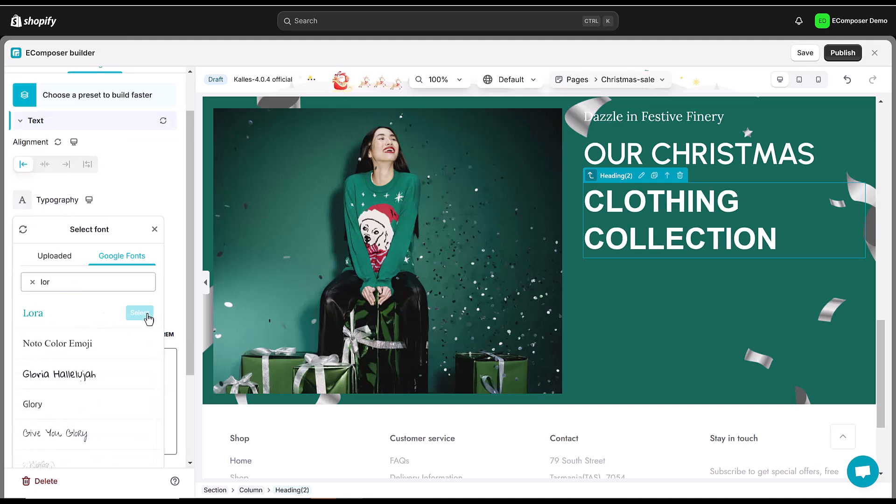
{"action": "left_click", "coordinate": [146, 321]}
Set the "Clothing Collection" heading to size 32 px, weight 400 and letter spacing 0
{"action": "scroll", "coordinate": [140, 410], "scroll_direction": "down", "scroll_amount": 2}
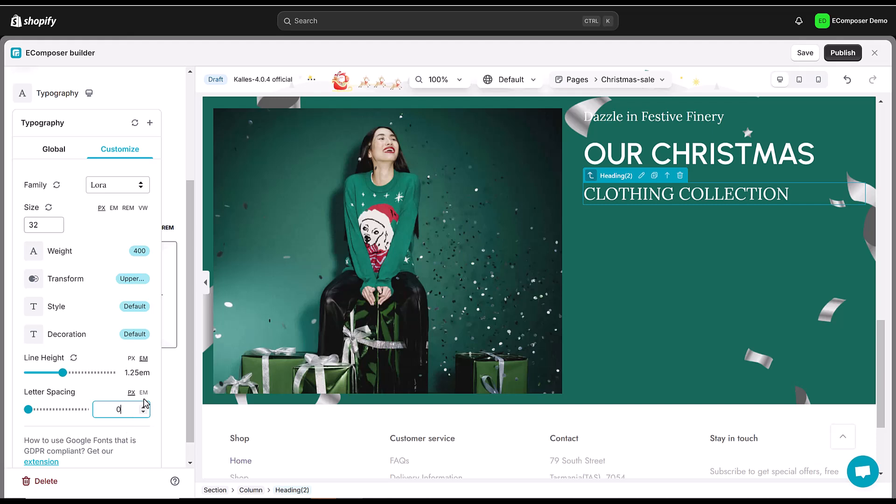
{"action": "key", "text": "Return"}
{"action": "scroll", "coordinate": [88, 317], "scroll_direction": "up", "scroll_amount": 3}
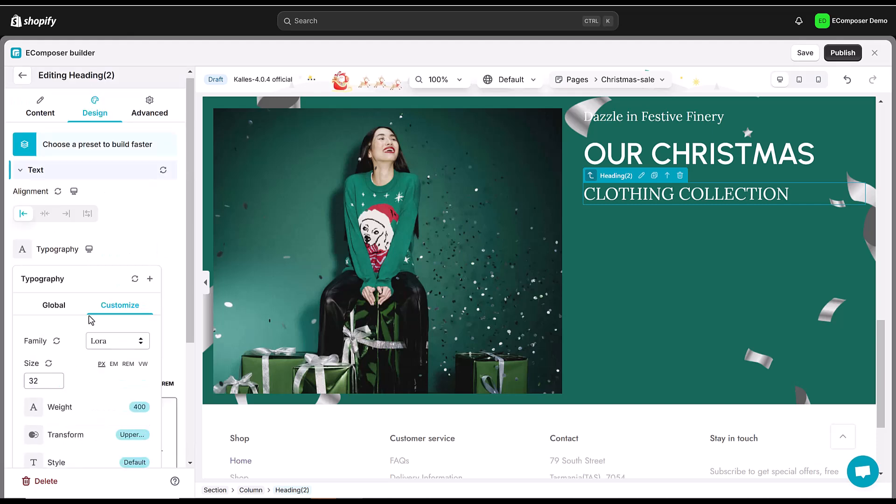
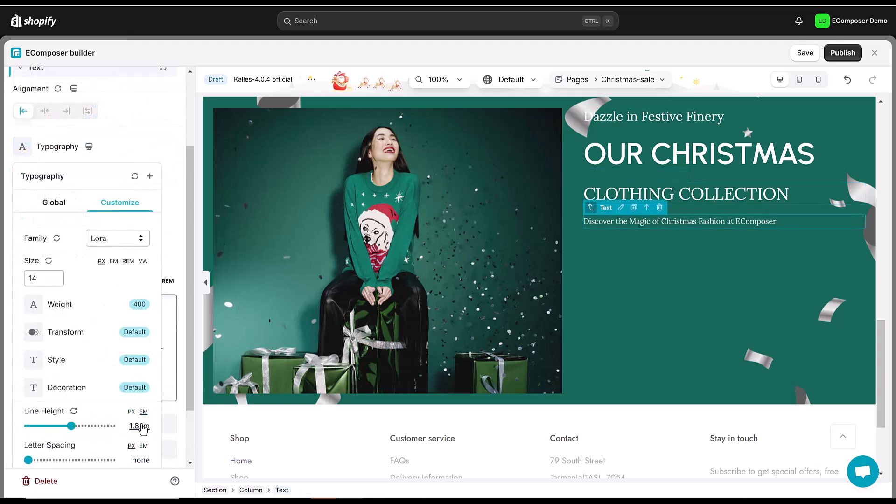
Add a Countdown element below the "Discover the Magic of Christmas Fashion at EComposer" text and hide its progress bar
{"action": "left_click", "coordinate": [176, 243]}
{"action": "scroll", "coordinate": [110, 250], "scroll_direction": "up", "scroll_amount": 3}
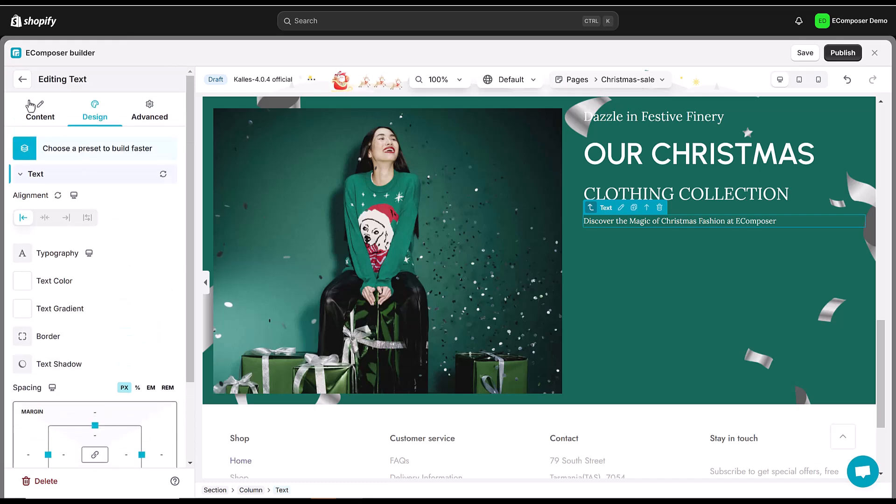
{"action": "left_click", "coordinate": [20, 84]}
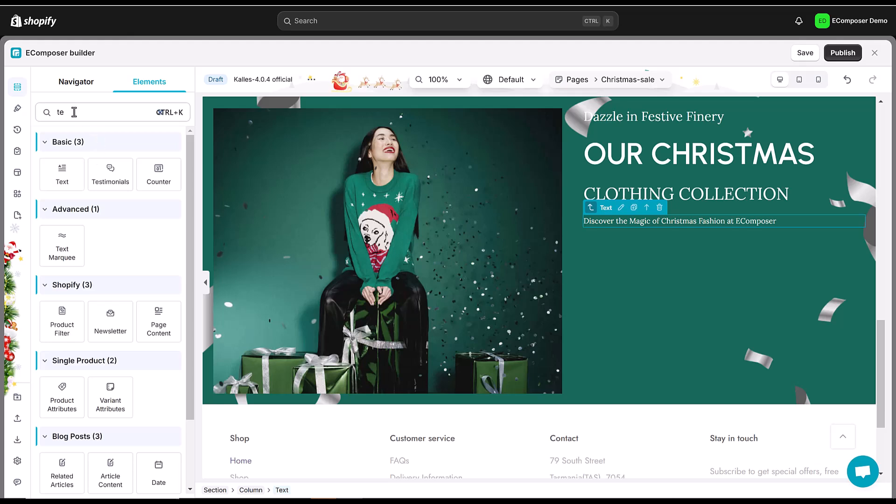
{"action": "left_click_drag", "start_coordinate": [74, 112], "coordinate": [52, 113]}
{"action": "type", "text": "cou"}
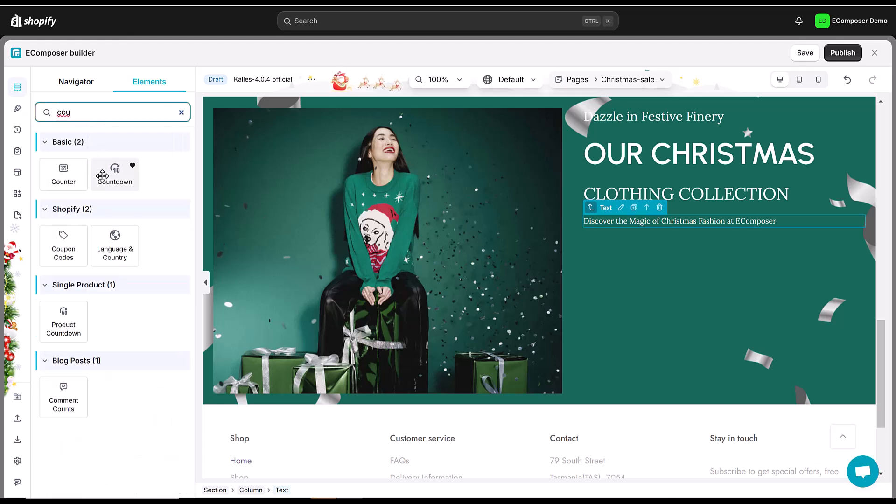
{"action": "left_click_drag", "start_coordinate": [102, 175], "coordinate": [700, 233]}
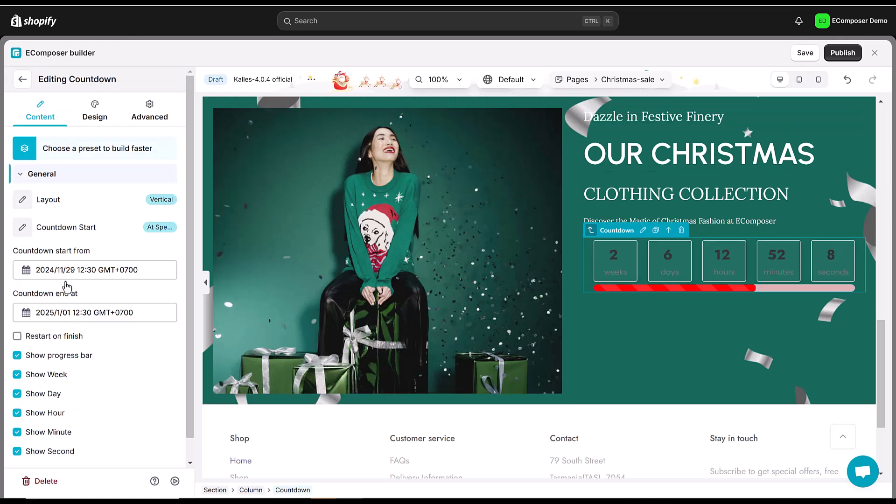
{"action": "scroll", "coordinate": [33, 354], "scroll_direction": "down", "scroll_amount": 1}
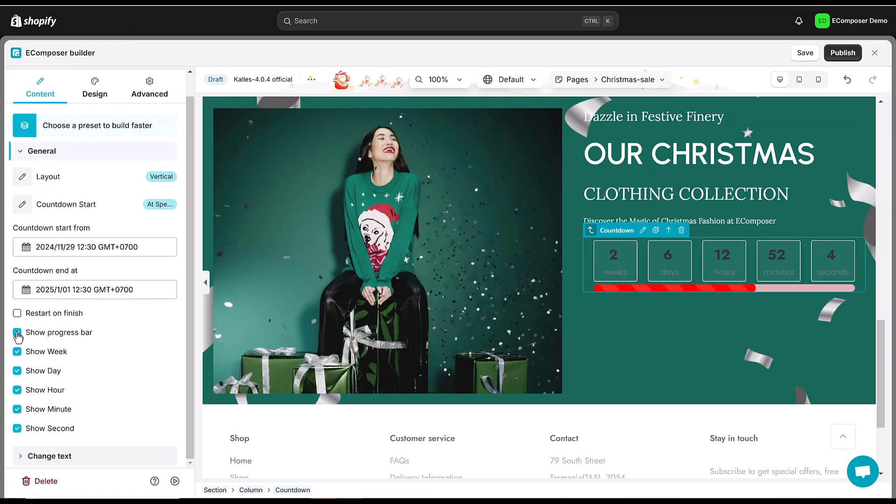
{"action": "scroll", "coordinate": [98, 234], "scroll_direction": "up", "scroll_amount": 1}
Set the text color of the countdown's numbers to #fff
{"action": "left_click", "coordinate": [98, 115]}
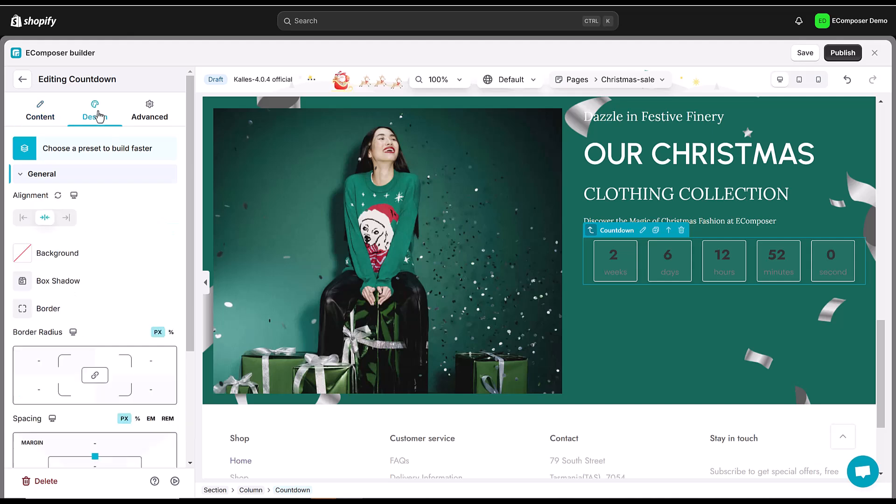
{"action": "scroll", "coordinate": [91, 270], "scroll_direction": "down", "scroll_amount": 2}
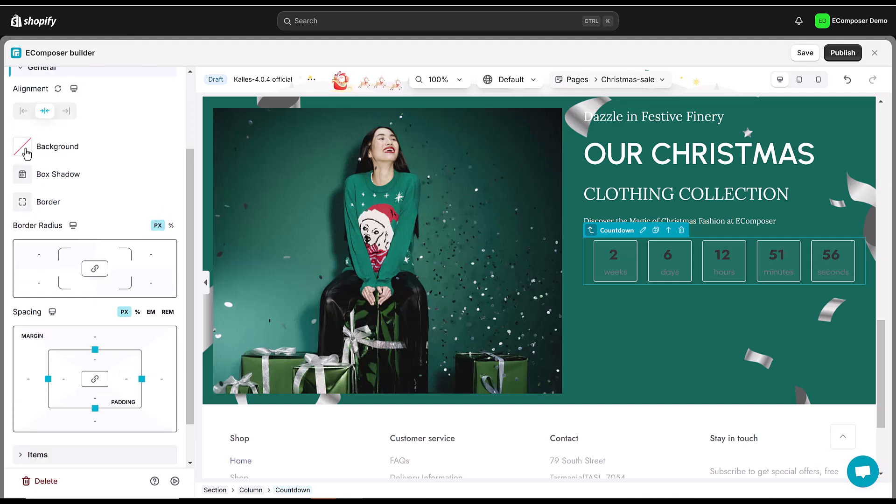
{"action": "scroll", "coordinate": [60, 411], "scroll_direction": "down", "scroll_amount": 1}
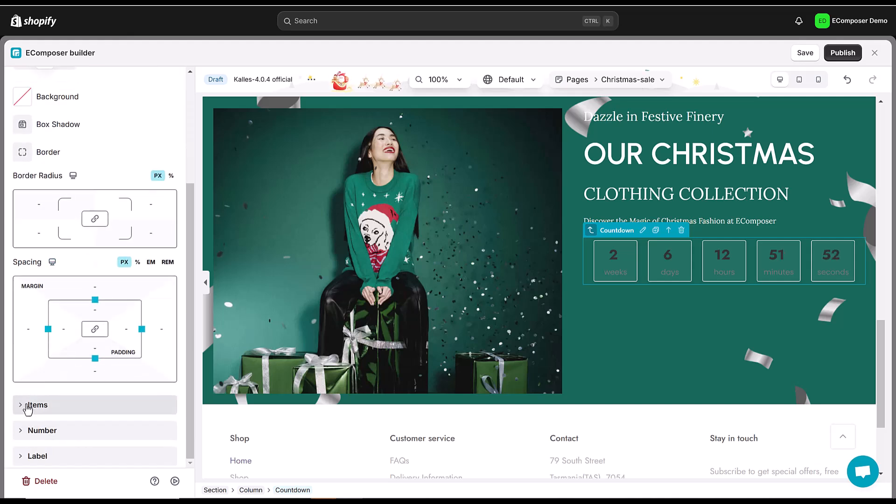
{"action": "scroll", "coordinate": [26, 409], "scroll_direction": "up", "scroll_amount": 1}
{"action": "left_click", "coordinate": [24, 440]}
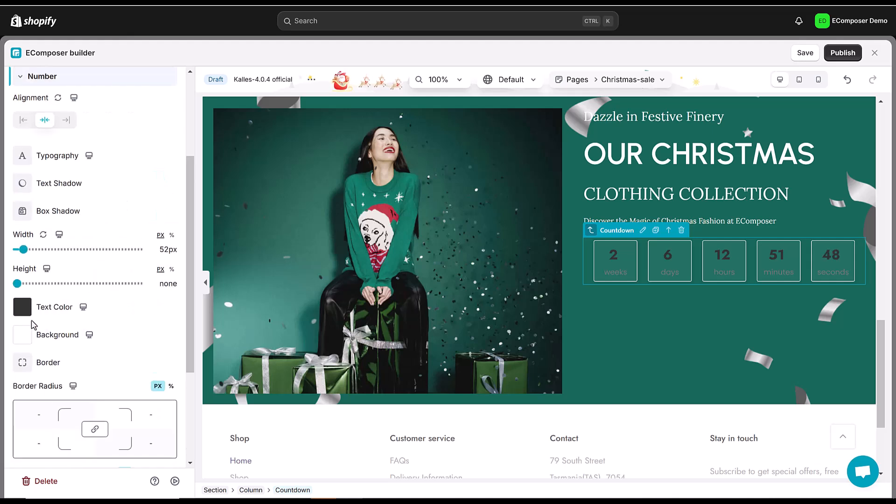
{"action": "left_click", "coordinate": [31, 309]}
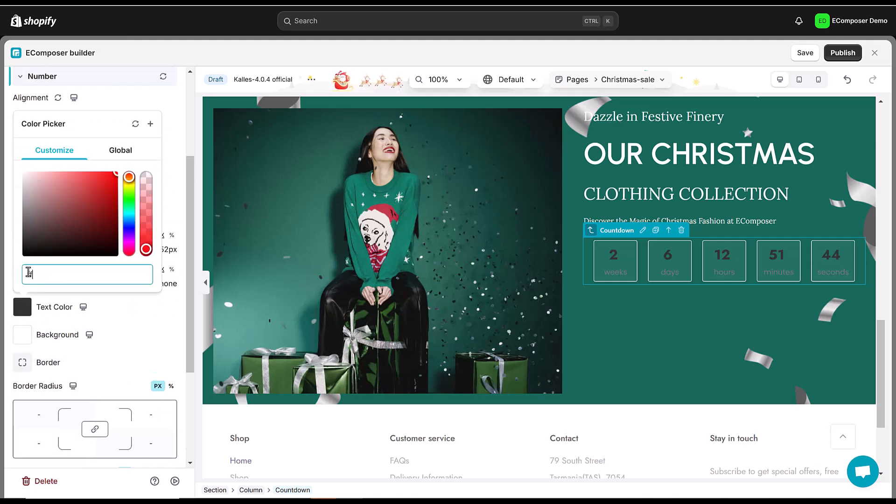
{"action": "type", "text": "#fff"}
{"action": "left_click", "coordinate": [170, 204]}
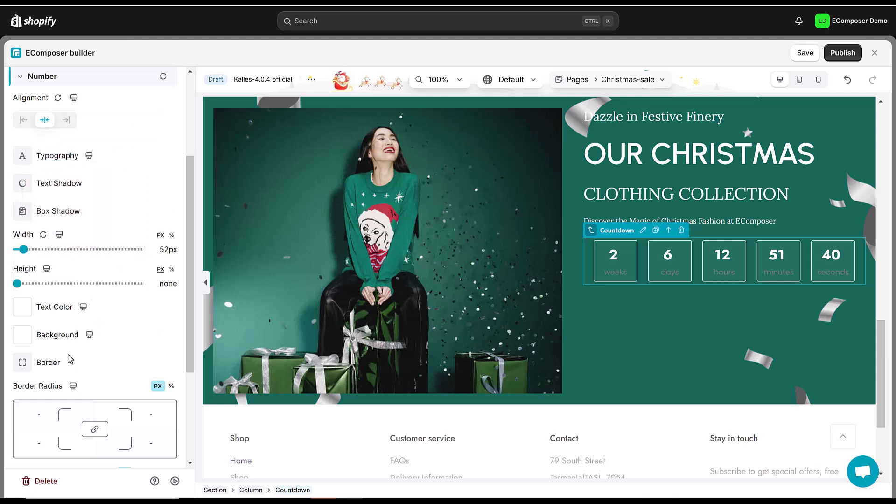
Set the text color of the countdown's labels to #fff
{"action": "scroll", "coordinate": [70, 360], "scroll_direction": "down", "scroll_amount": 3}
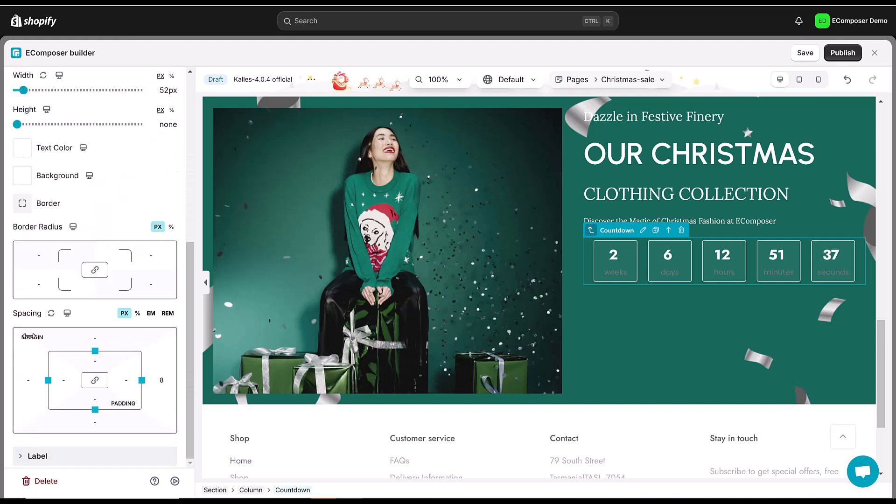
{"action": "left_click", "coordinate": [25, 456]}
{"action": "left_click", "coordinate": [25, 312]}
{"action": "left_click", "coordinate": [40, 279]}
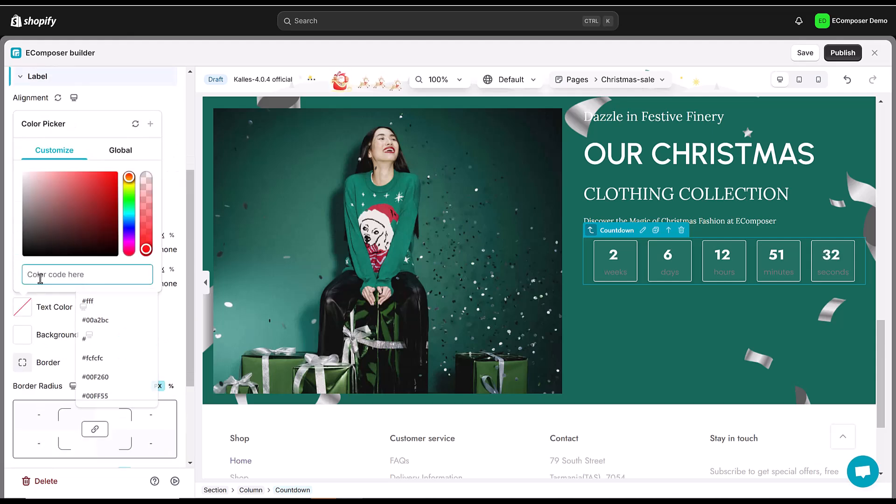
{"action": "left_click", "coordinate": [169, 231]}
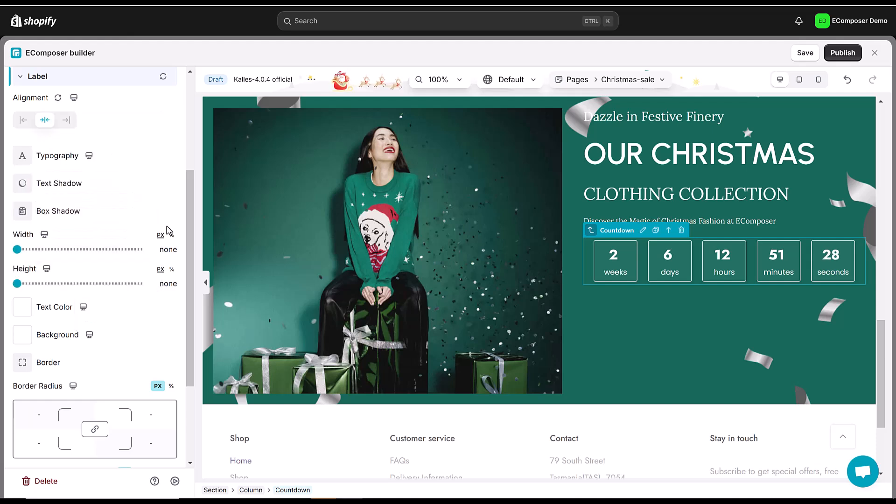
Add a "SHOP NOW" button below the countdown and link it to the Xmas sale collection, opening in a new tab
{"action": "left_click_drag", "start_coordinate": [64, 174], "coordinate": [645, 287]}
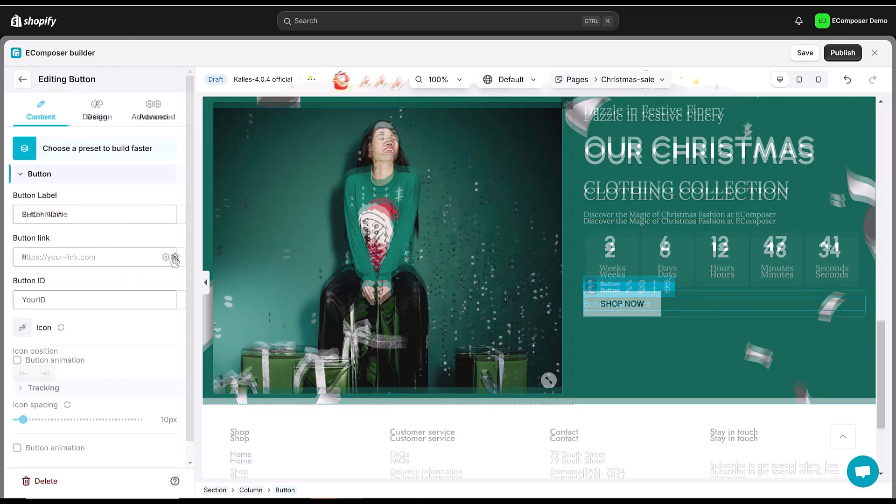
{"action": "left_click", "coordinate": [174, 257]}
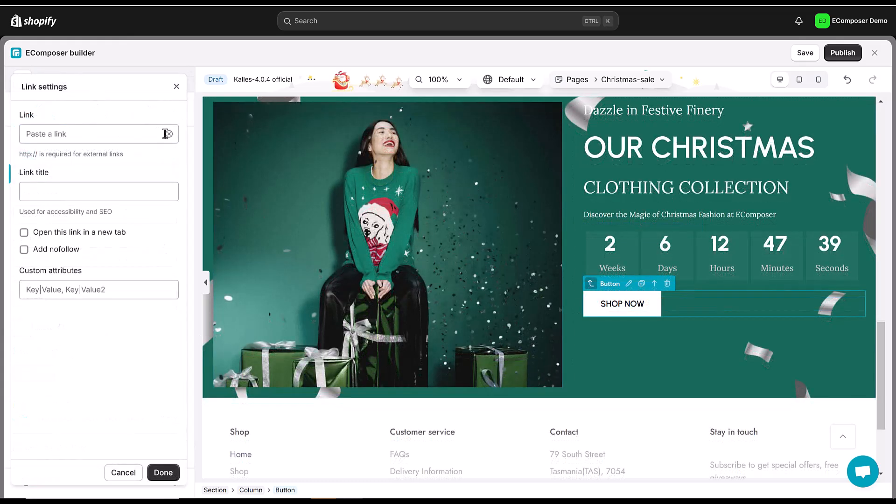
{"action": "left_click", "coordinate": [145, 134]}
{"action": "left_click", "coordinate": [67, 161]}
{"action": "type", "text": "xm"}
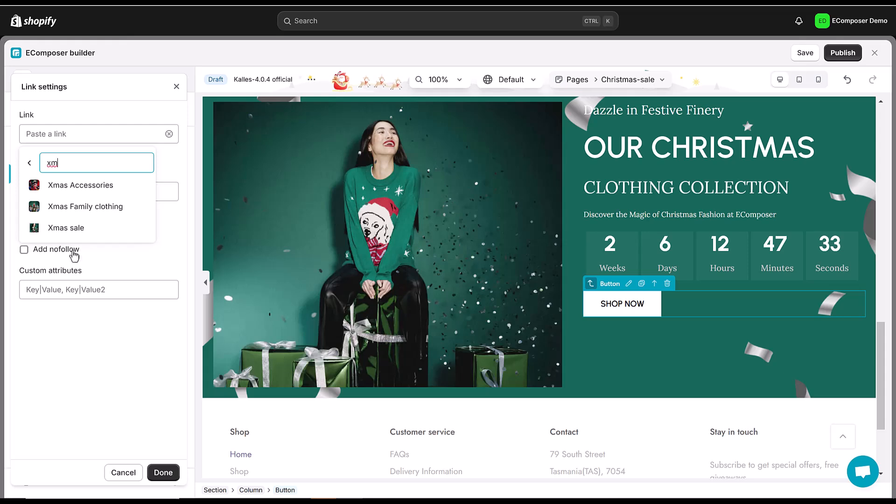
{"action": "left_click", "coordinate": [56, 228]}
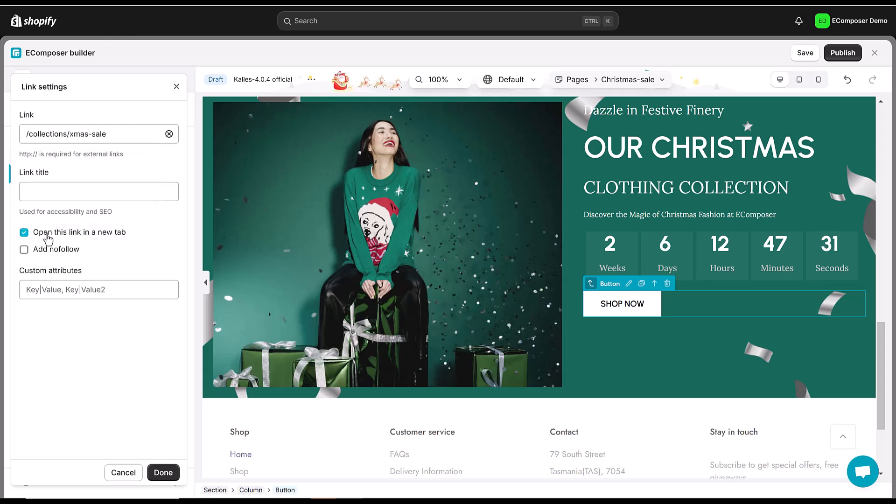
{"action": "left_click", "coordinate": [162, 472]}
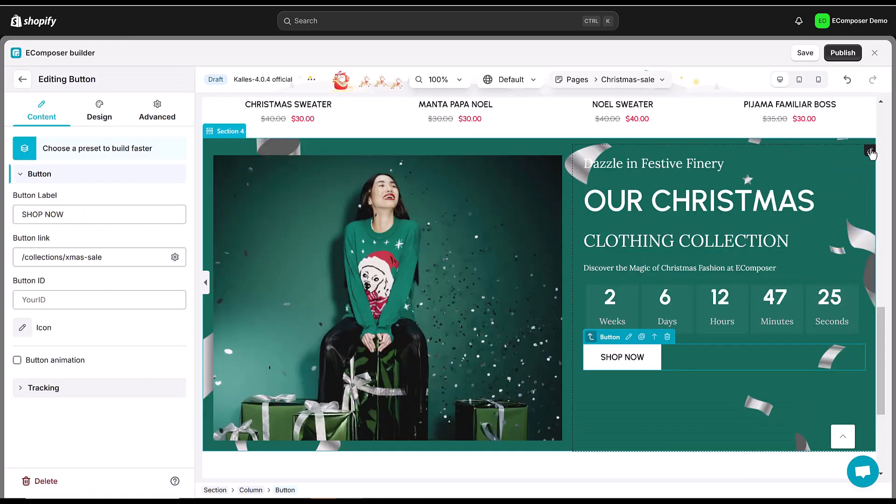
Set both the item alignment and the content vertical alignment of the column holding the headings to middle
{"action": "left_click", "coordinate": [870, 152]}
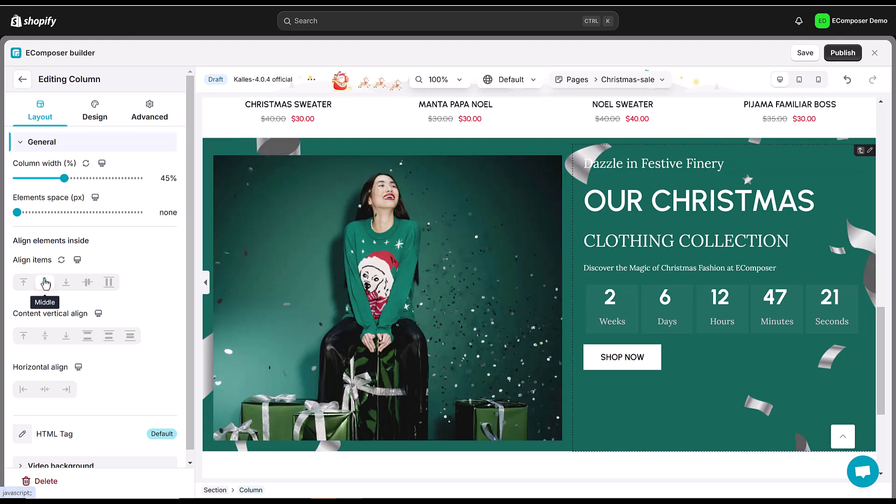
{"action": "left_click", "coordinate": [45, 338]}
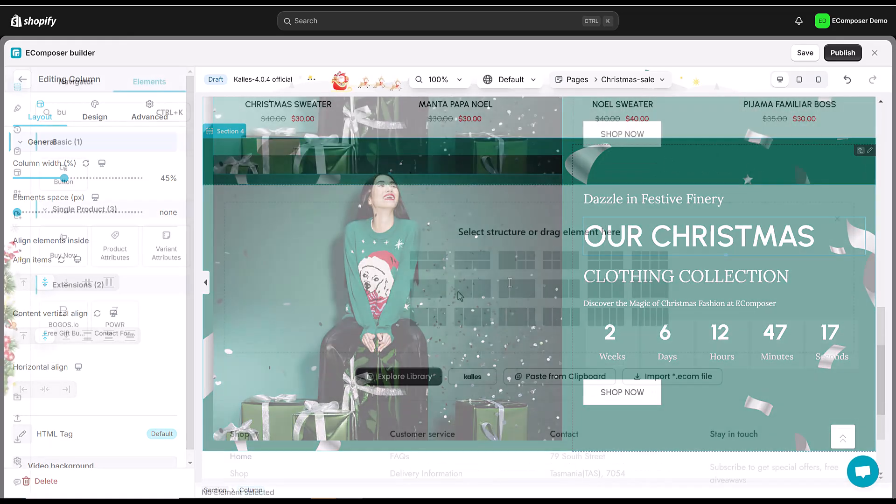
Add a two-column section below the countdown showcase and set its content width to boxed with a 1370 px maximum width
{"action": "left_click", "coordinate": [470, 292]}
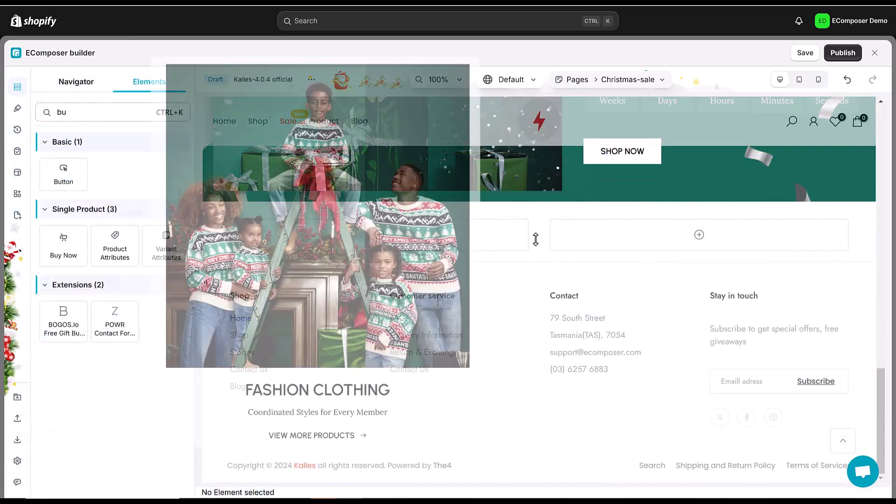
{"action": "scroll", "coordinate": [533, 247], "scroll_direction": "up", "scroll_amount": 3}
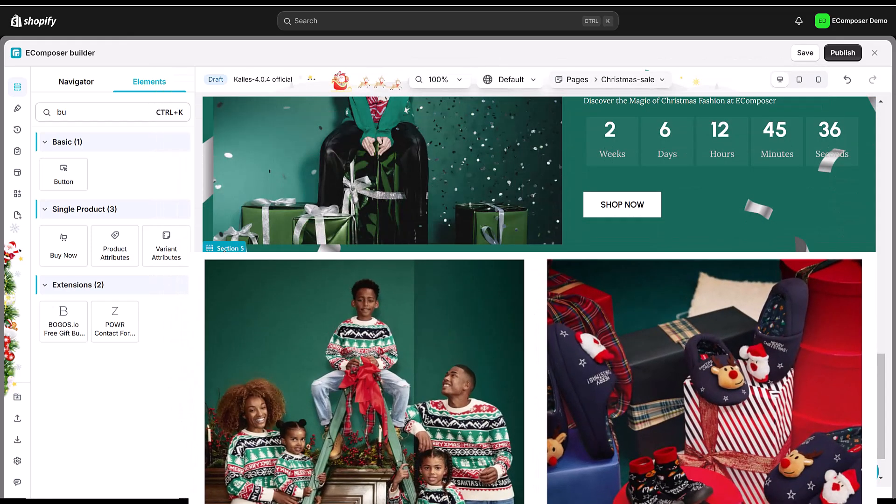
{"action": "left_click", "coordinate": [219, 248]}
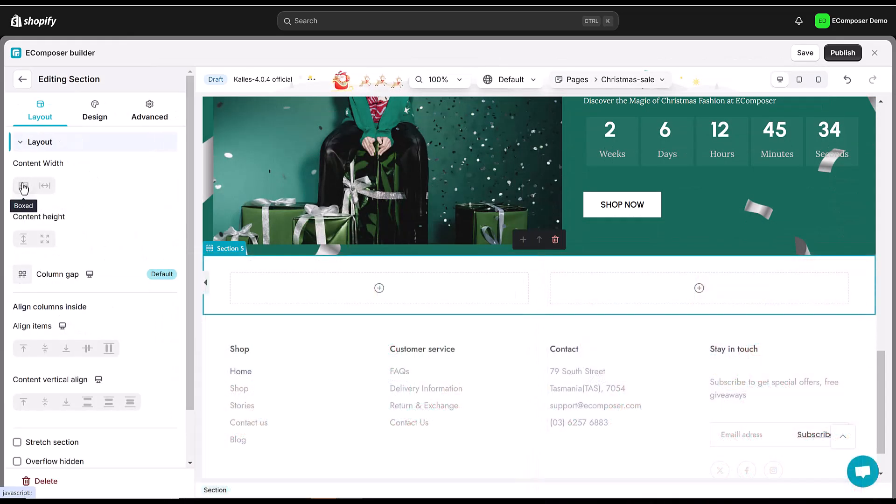
{"action": "left_click", "coordinate": [23, 186]}
{"action": "left_click", "coordinate": [170, 238]}
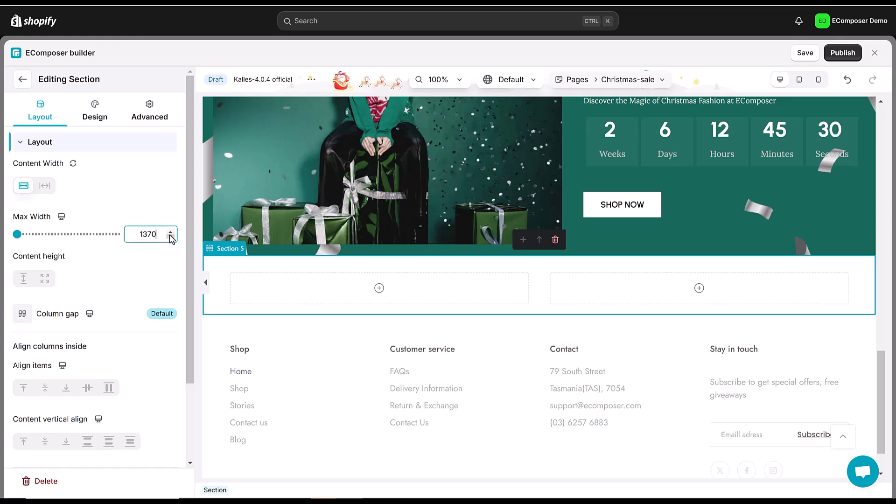
{"action": "key", "text": "Return"}
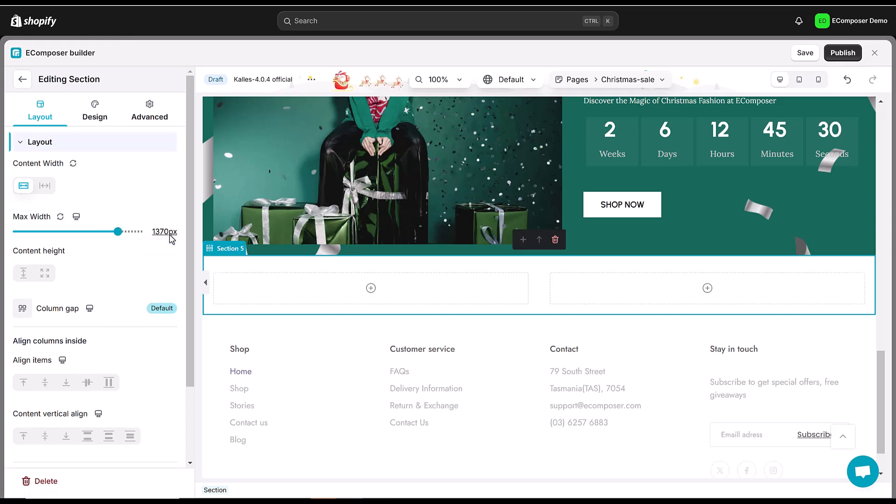
Add an image of the family in Christmas sweaters to the first column of the new section
{"action": "left_click", "coordinate": [24, 90]}
{"action": "left_click", "coordinate": [57, 112]}
{"action": "type", "text": "bu"}
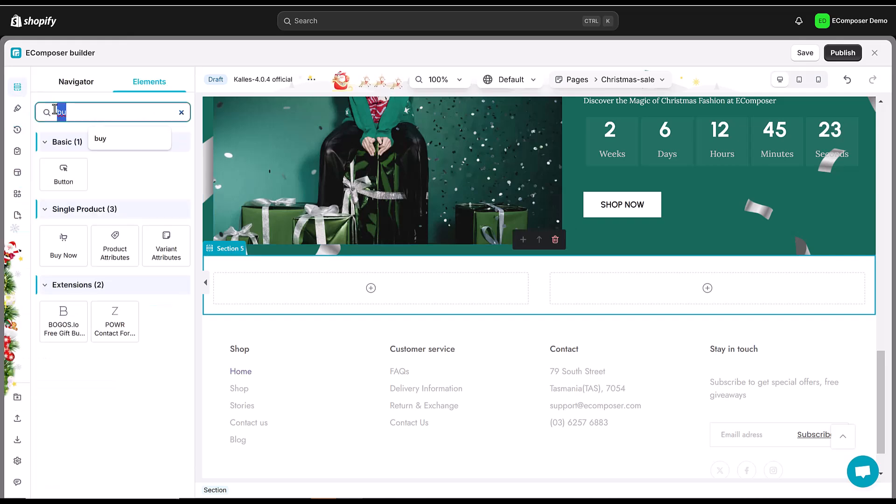
{"action": "type", "text": "im"}
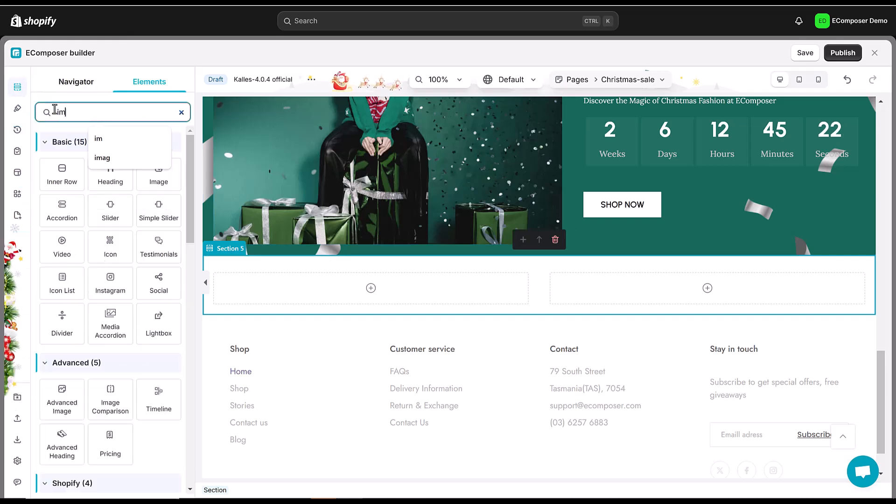
{"action": "left_click_drag", "start_coordinate": [63, 173], "coordinate": [344, 289]}
Add a centered "Fashion Clothing" heading below the image, styled in Urbanist, 32 px, weight 600, uppercase, with 1.25em line height
{"action": "double_click", "coordinate": [47, 114]}
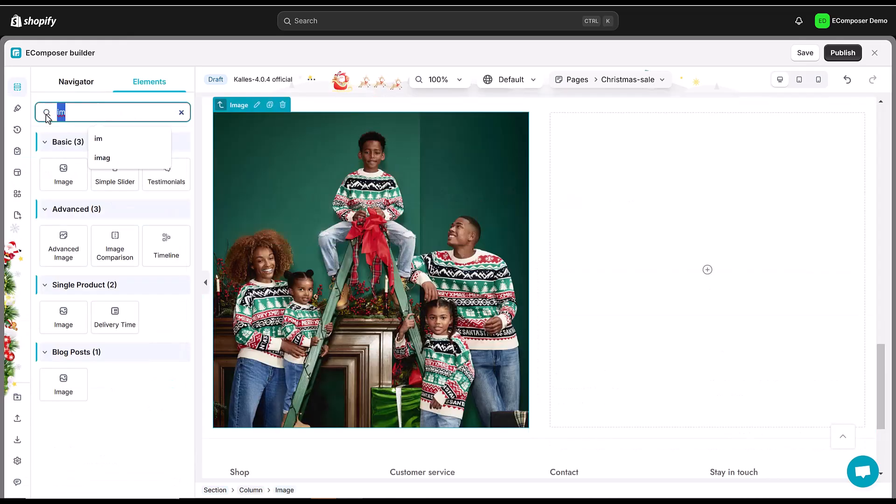
{"action": "type", "text": "he"}
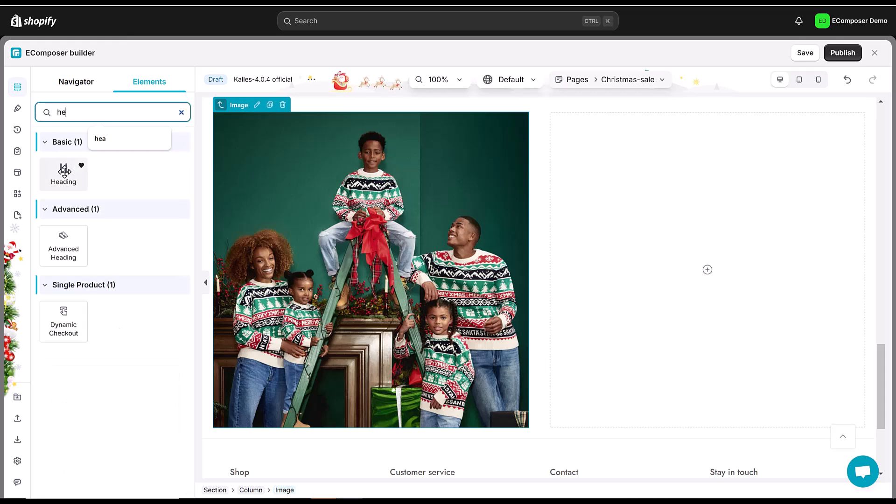
{"action": "left_click_drag", "start_coordinate": [64, 173], "coordinate": [363, 423]}
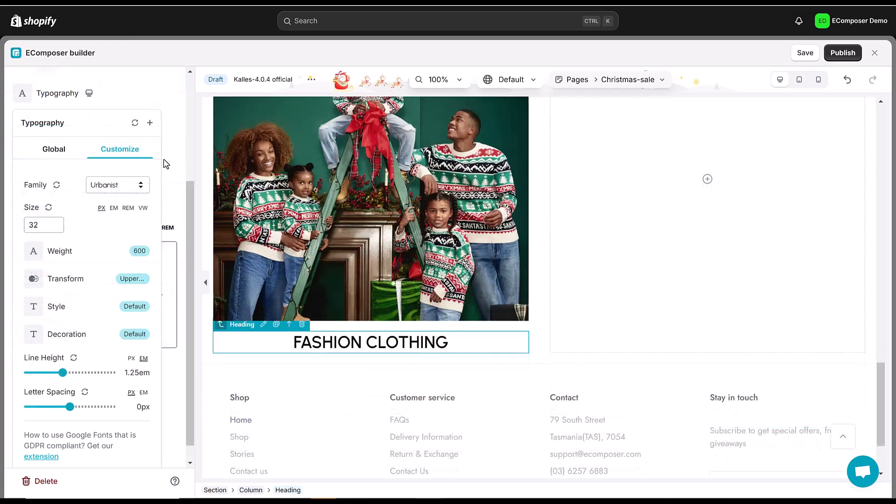
{"action": "left_click", "coordinate": [169, 154]}
Set the top margin of the Fashion Clothing heading to 24 px
{"action": "left_click", "coordinate": [149, 112]}
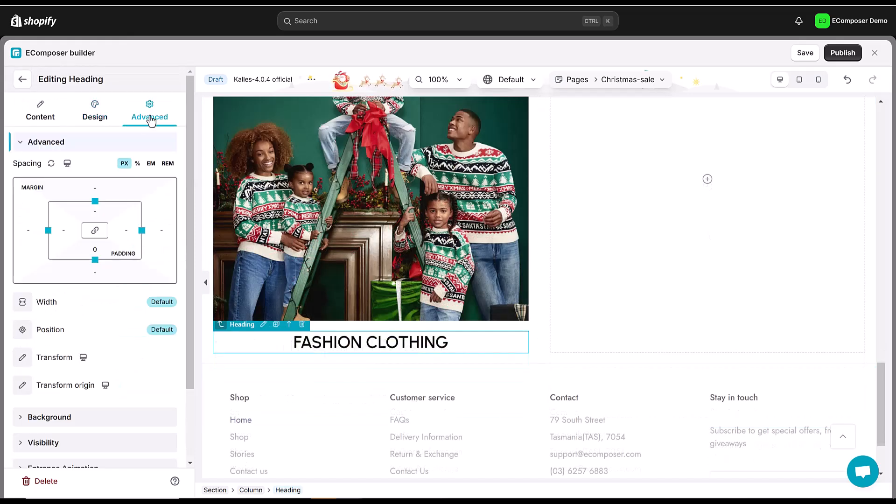
{"action": "left_click", "coordinate": [93, 188]}
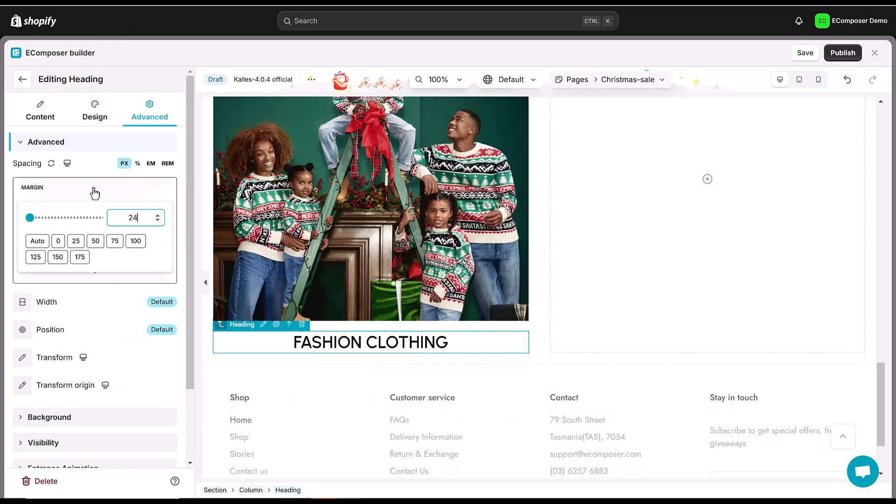
{"action": "left_click", "coordinate": [94, 192]}
{"action": "left_click", "coordinate": [101, 142]}
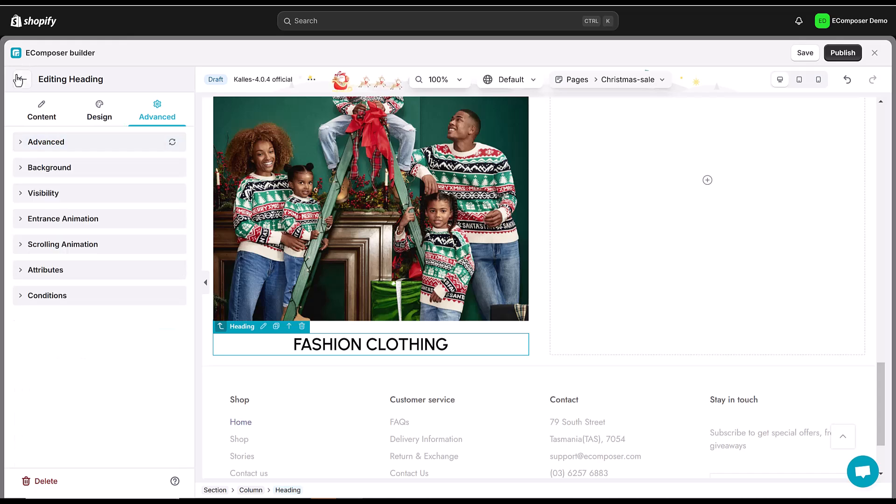
Add the centered text "Coordinated Styles for Every Member" below the heading in black Lora, 16 px, with 1.6em line height
{"action": "left_click", "coordinate": [24, 87]}
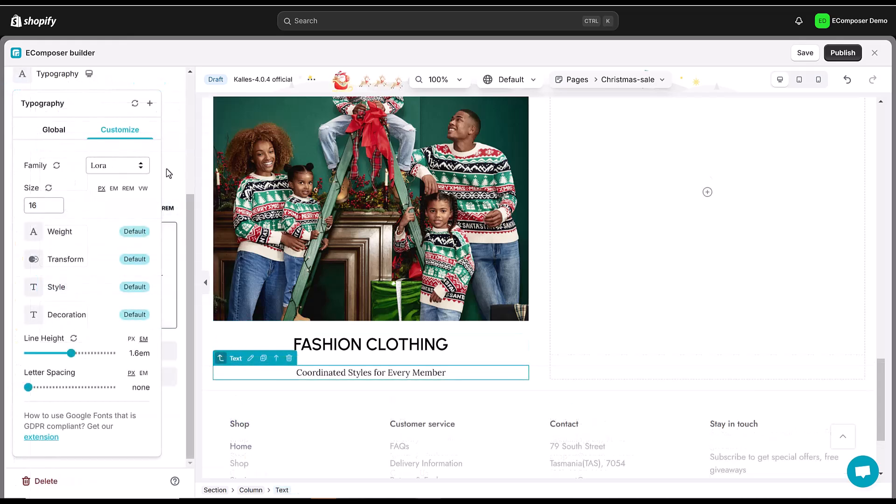
{"action": "left_click", "coordinate": [168, 173]}
{"action": "scroll", "coordinate": [168, 174], "scroll_direction": "up", "scroll_amount": 2}
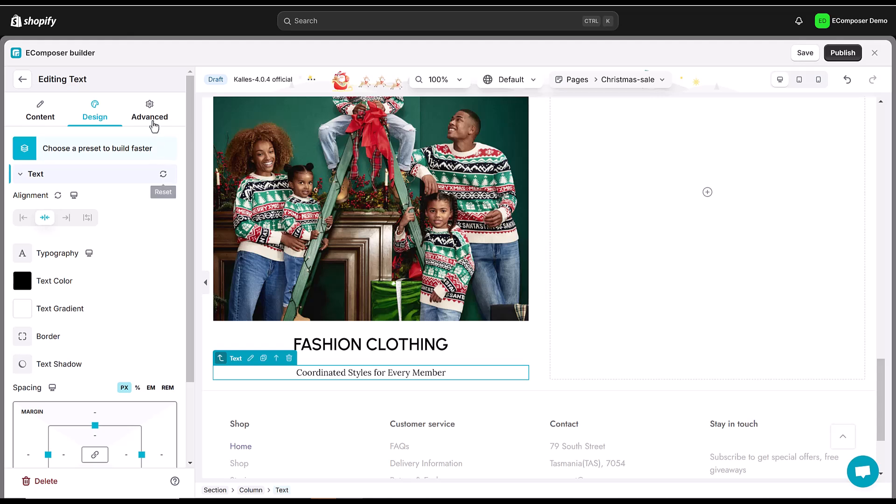
Set the top margin of the "Coordinated Styles for Every Member" text to 12 px
{"action": "left_click", "coordinate": [144, 119]}
{"action": "left_click", "coordinate": [97, 191]}
{"action": "type", "text": "12"}
{"action": "key", "text": "Return"}
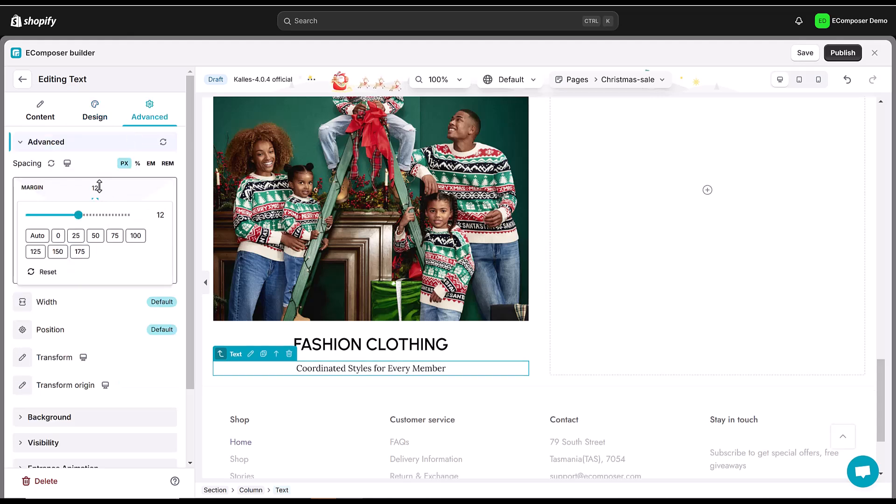
{"action": "left_click", "coordinate": [93, 247]}
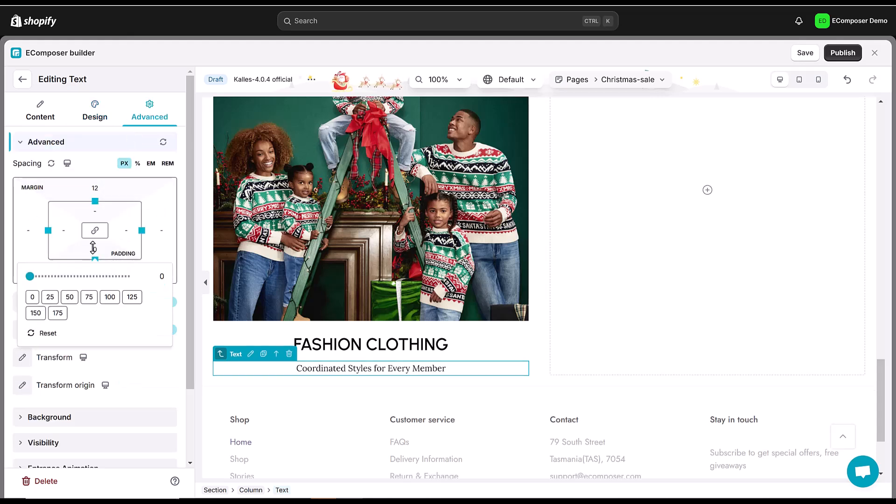
Copy the View More Products button from the New Arrivals section and paste it below the "Coordinated Styles for Every Member" text
{"action": "scroll", "coordinate": [569, 253], "scroll_direction": "up", "scroll_amount": 10}
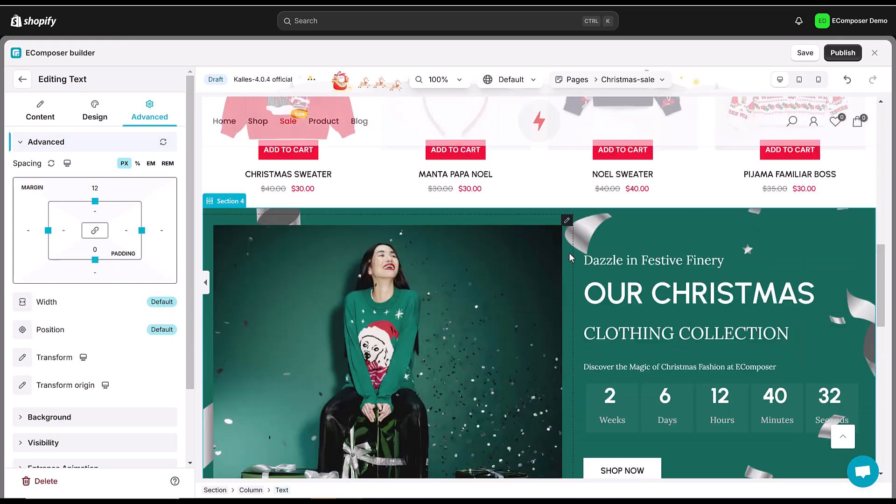
{"action": "scroll", "coordinate": [574, 266], "scroll_direction": "up", "scroll_amount": 4}
{"action": "scroll", "coordinate": [780, 314], "scroll_direction": "down", "scroll_amount": 1}
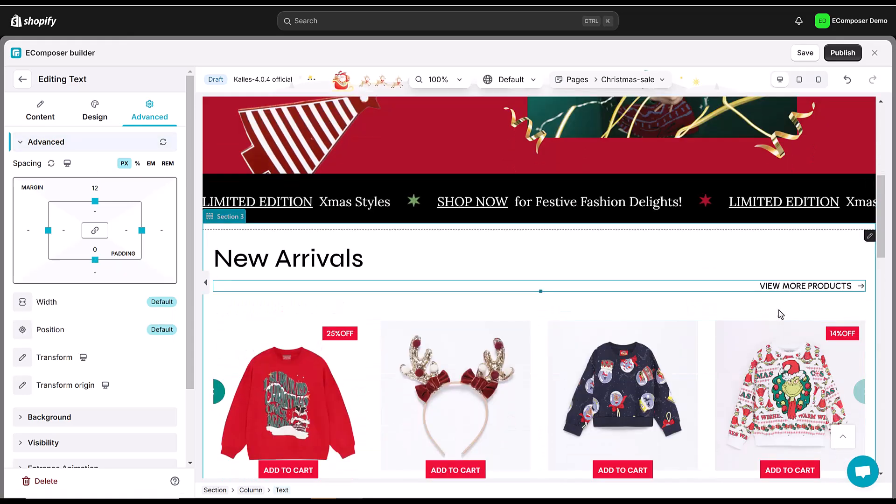
{"action": "right_click", "coordinate": [770, 287]}
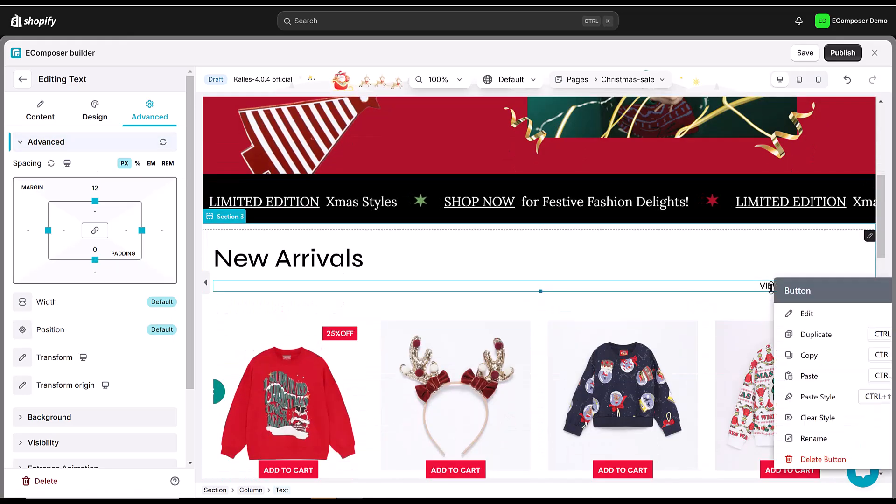
{"action": "left_click", "coordinate": [806, 352]}
{"action": "scroll", "coordinate": [583, 353], "scroll_direction": "down", "scroll_amount": 12}
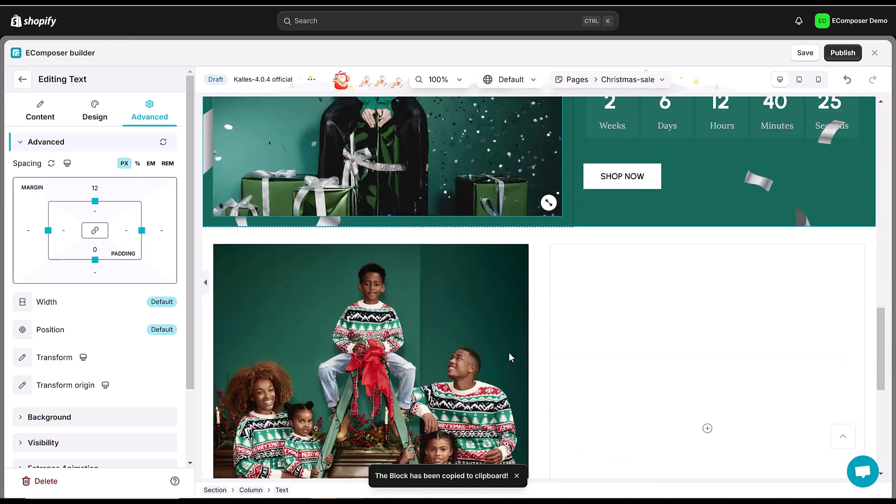
{"action": "scroll", "coordinate": [495, 349], "scroll_direction": "down", "scroll_amount": 3}
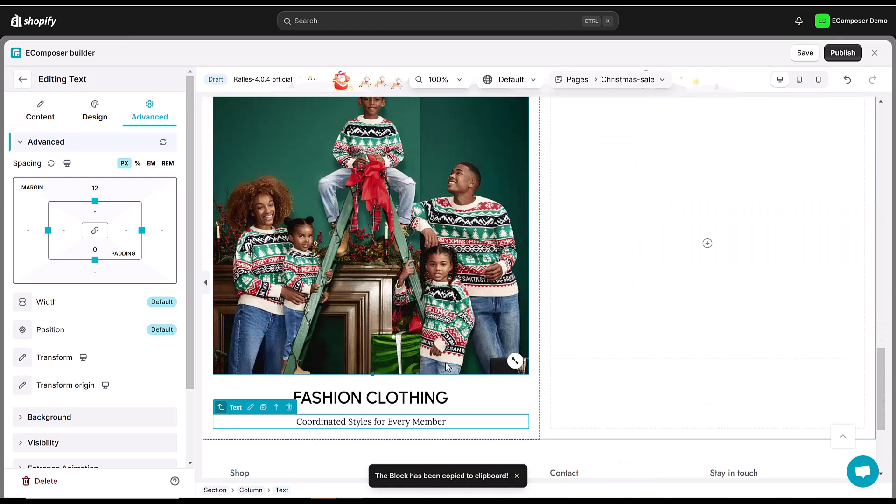
{"action": "right_click", "coordinate": [210, 396]}
{"action": "left_click", "coordinate": [244, 417]}
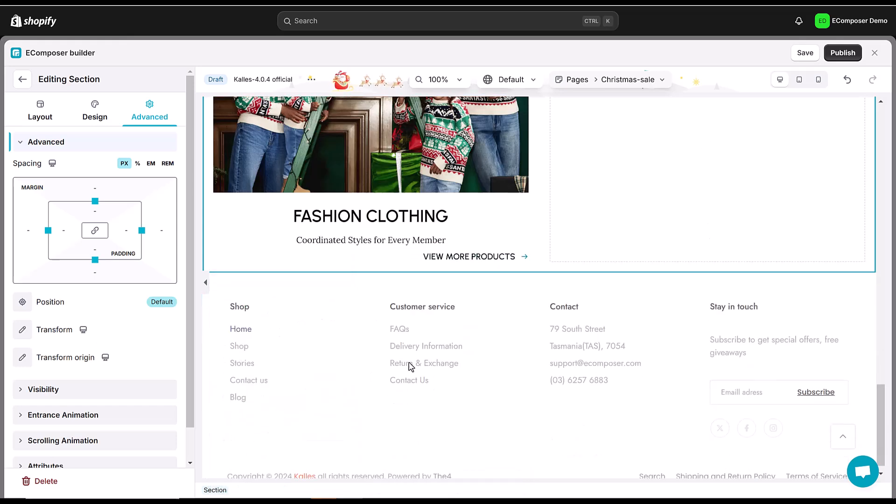
Align the pasted View More Products button to the center of its column
{"action": "left_click", "coordinate": [434, 257]}
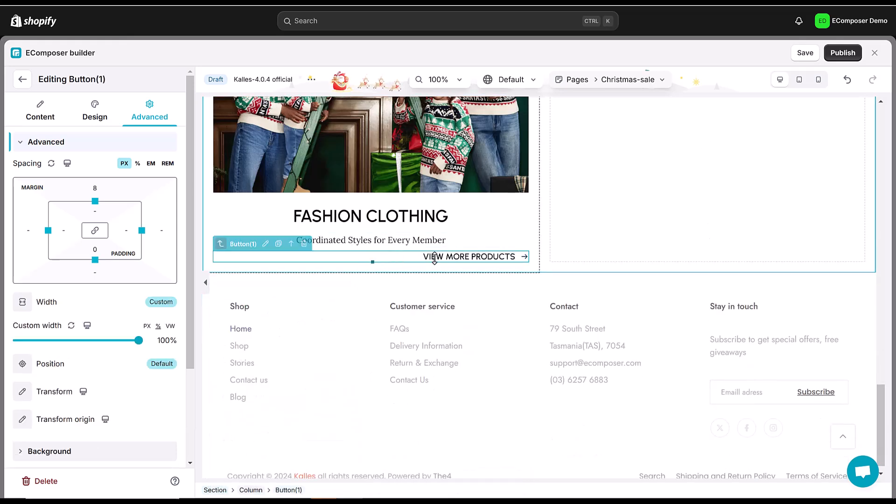
{"action": "left_click", "coordinate": [93, 105]}
{"action": "left_click", "coordinate": [149, 112]}
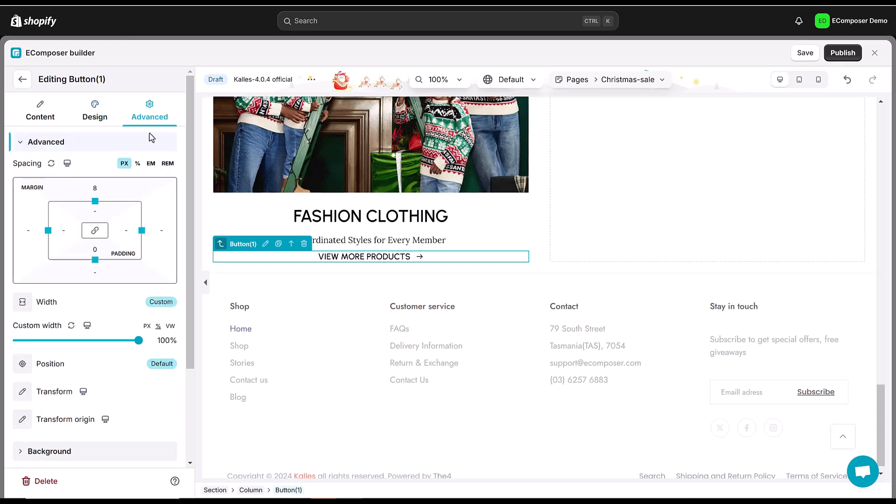
Set the pasted button's top margin to 24 px and its link to /collections/xmas-family-clothing
{"action": "left_click", "coordinate": [95, 187]}
{"action": "type", "text": "24"}
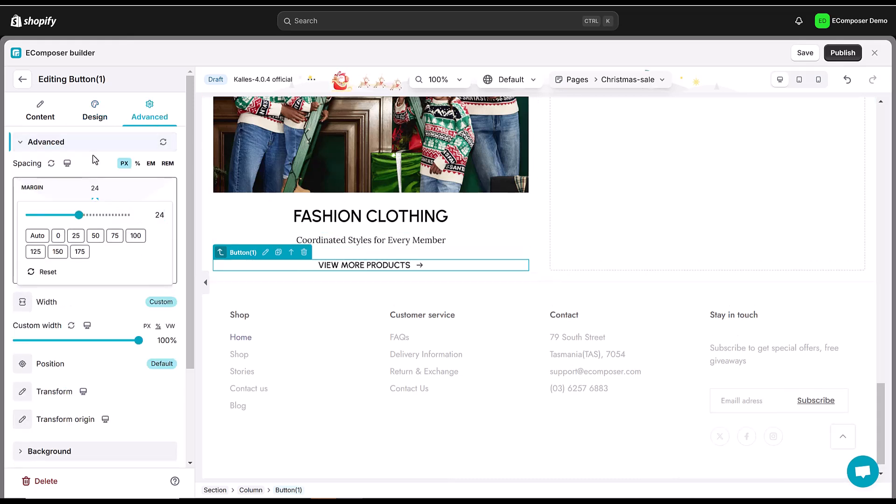
{"action": "left_click", "coordinate": [40, 112]}
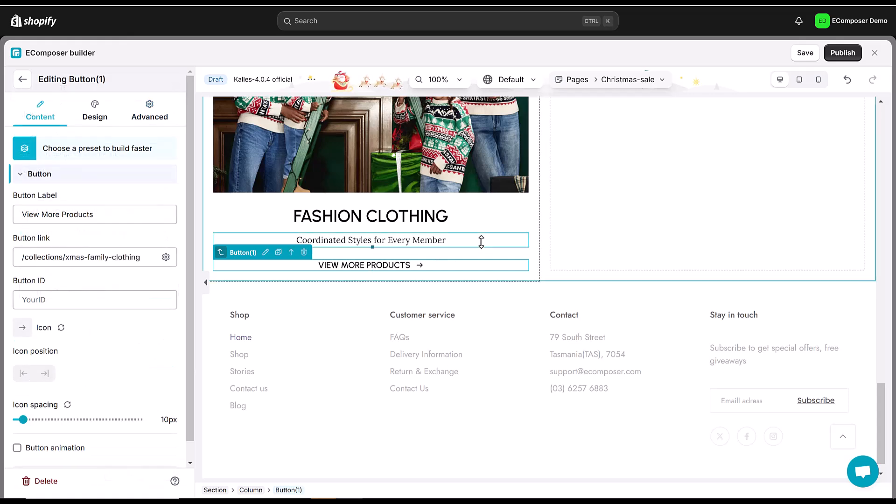
Duplicate the finished Fashion Clothing column and delete the remaining empty column from the section
{"action": "scroll", "coordinate": [487, 254], "scroll_direction": "up", "scroll_amount": 6}
{"action": "scroll", "coordinate": [494, 266], "scroll_direction": "down", "scroll_amount": 3}
{"action": "scroll", "coordinate": [507, 230], "scroll_direction": "up", "scroll_amount": 1}
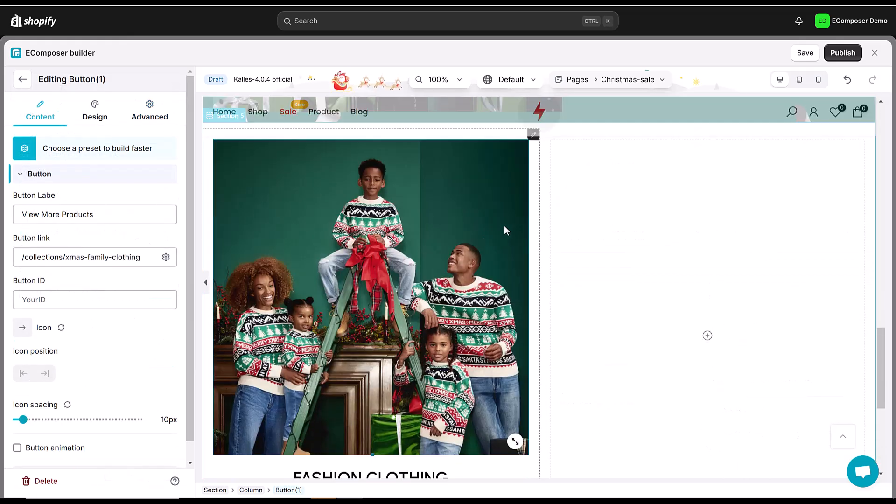
{"action": "left_click", "coordinate": [534, 141]}
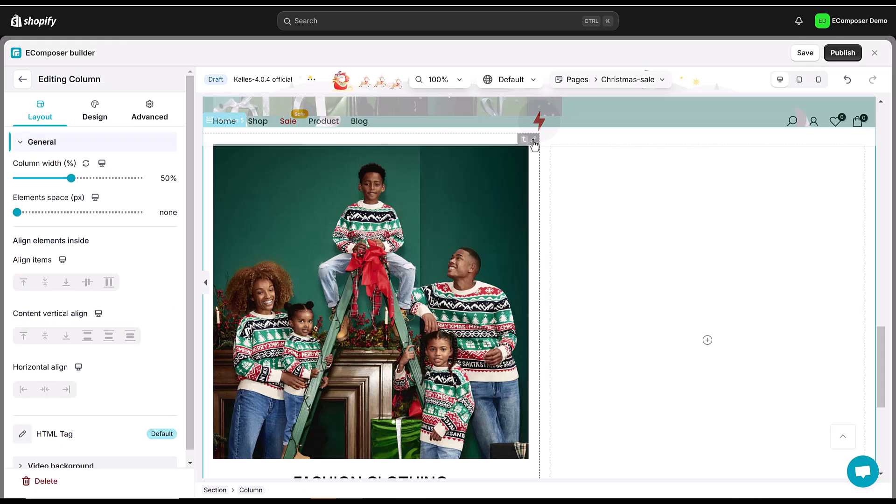
{"action": "right_click", "coordinate": [534, 142]}
{"action": "left_click", "coordinate": [567, 214]}
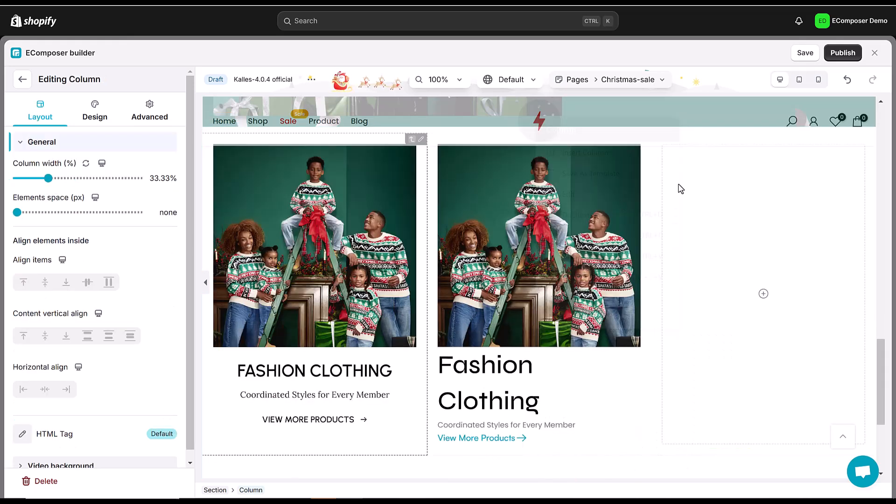
{"action": "right_click", "coordinate": [728, 201]}
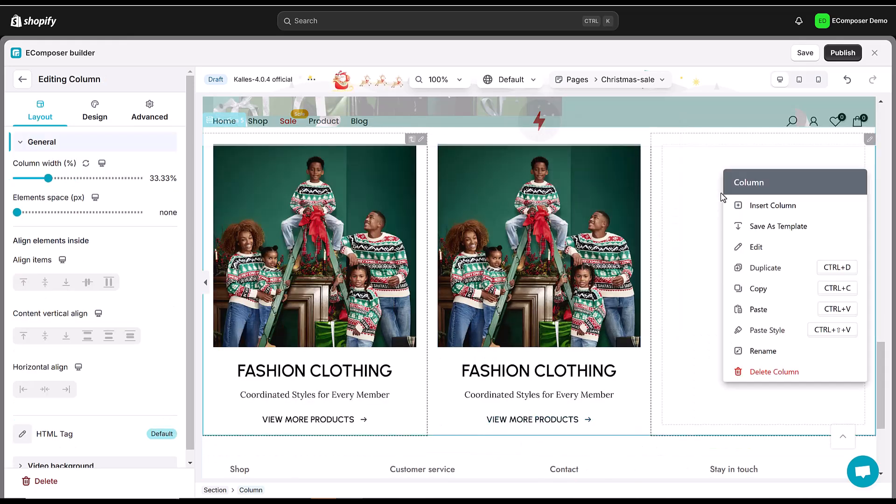
{"action": "left_click", "coordinate": [761, 373]}
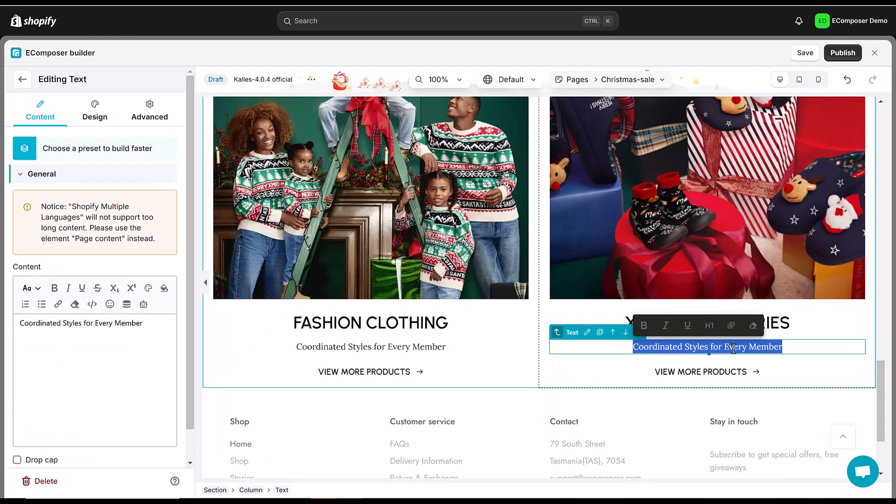
Change the duplicated column to an accessories image, the heading "Xmas Accessories" and the text "Elevate with Trendsetting Accessories"
{"action": "type", "text": "Elevate with Trendsetting Accessories"}
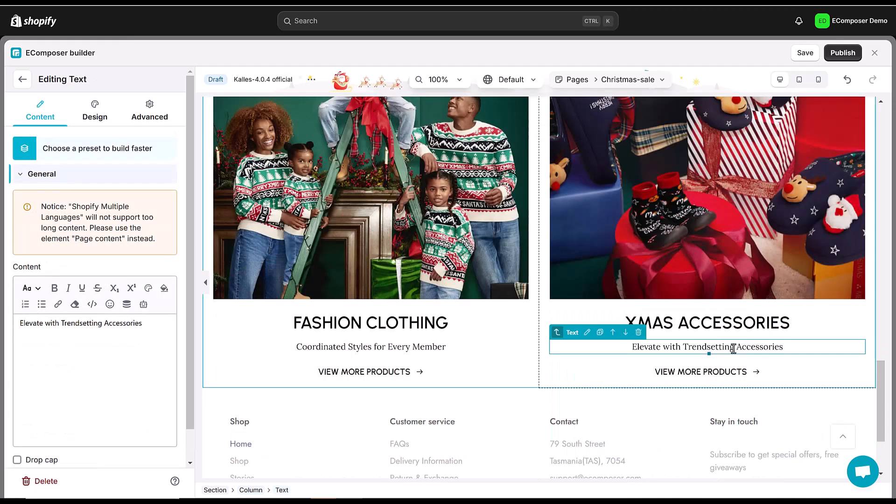
Change the link of the Xmas Accessories column's View More Products button to /collections/xmas-accessories
{"action": "left_click", "coordinate": [712, 376]}
{"action": "left_click", "coordinate": [166, 256]}
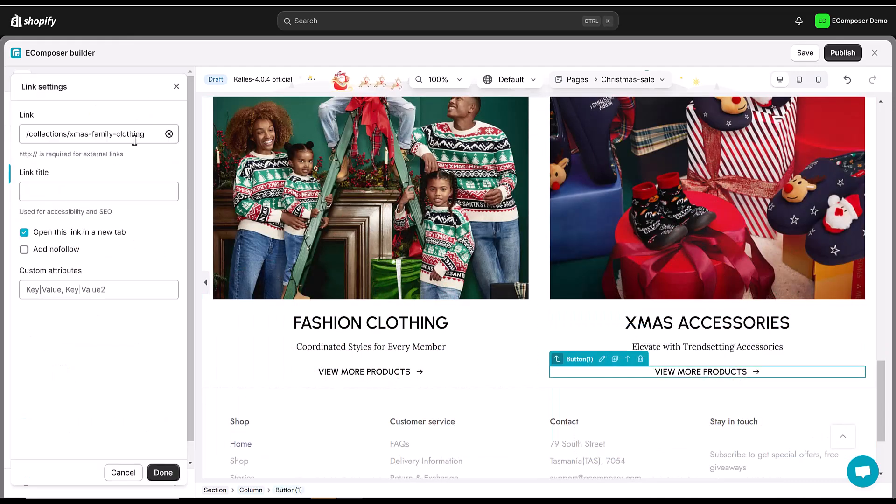
{"action": "left_click", "coordinate": [157, 139]}
{"action": "left_click", "coordinate": [82, 162]}
{"action": "type", "text": "x"}
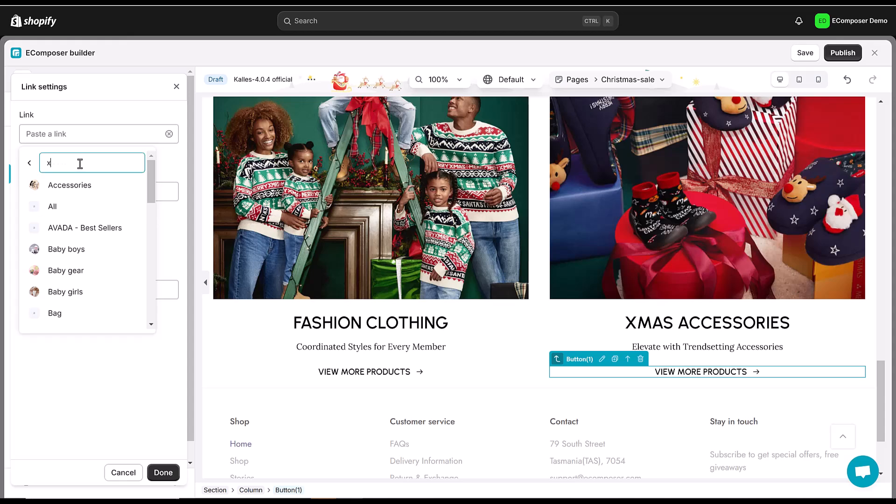
{"action": "type", "text": "ma"}
{"action": "left_click", "coordinate": [75, 185]}
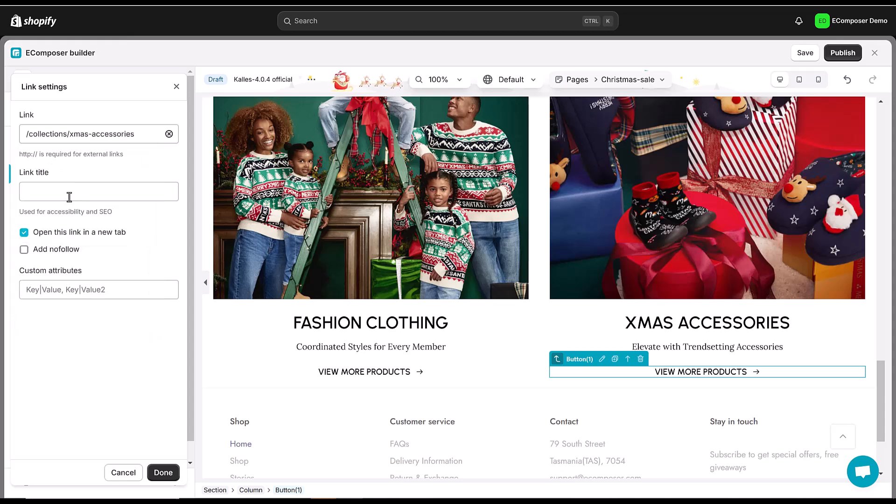
{"action": "left_click", "coordinate": [162, 473]}
Insert a single-column section between the countdown showcase and the two-column image section
{"action": "scroll", "coordinate": [648, 279], "scroll_direction": "down", "scroll_amount": 3}
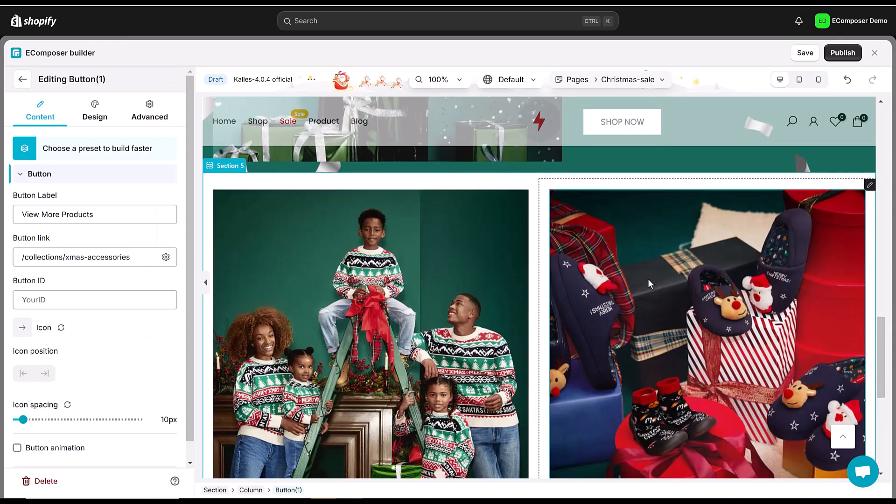
{"action": "scroll", "coordinate": [648, 278], "scroll_direction": "up", "scroll_amount": 6}
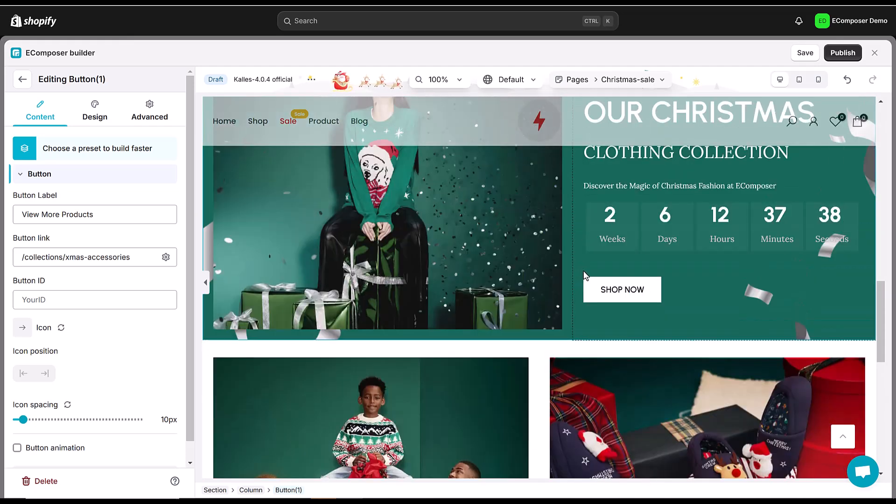
{"action": "left_click", "coordinate": [536, 340]}
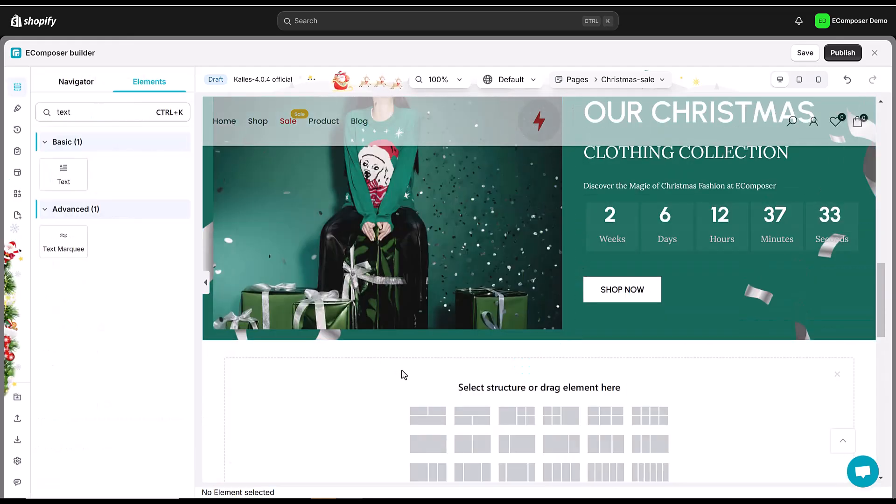
{"action": "scroll", "coordinate": [404, 375], "scroll_direction": "down", "scroll_amount": 1}
{"action": "left_click", "coordinate": [428, 390]}
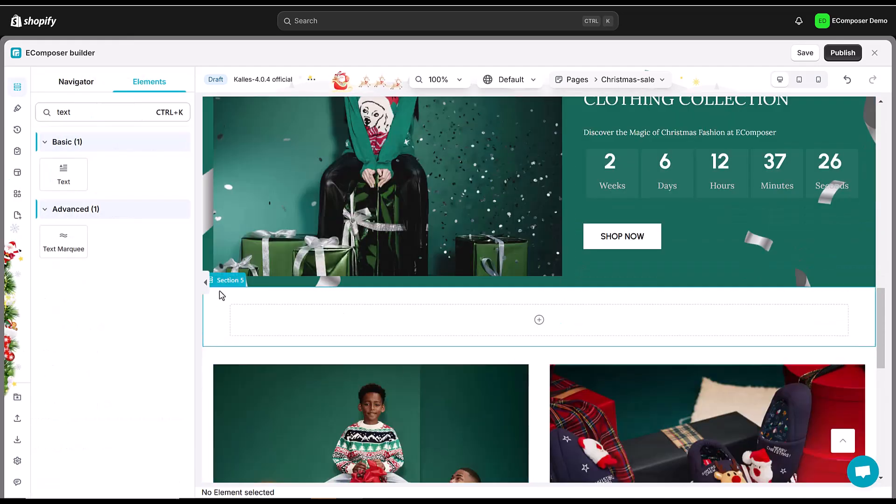
Add a LookBook element to the empty single-column section below the countdown showcase
{"action": "left_click", "coordinate": [222, 281]}
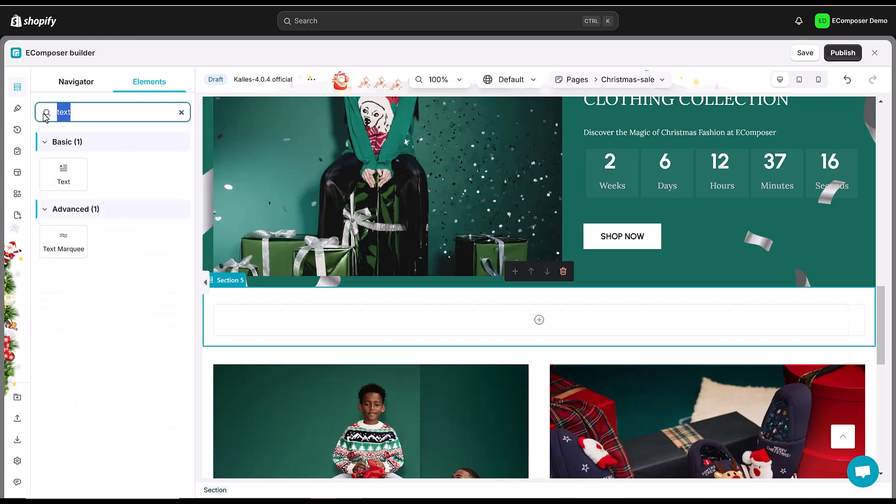
{"action": "type", "text": "loo"}
{"action": "left_click_drag", "start_coordinate": [75, 181], "coordinate": [468, 310]}
{"action": "scroll", "coordinate": [469, 312], "scroll_direction": "down", "scroll_amount": 3}
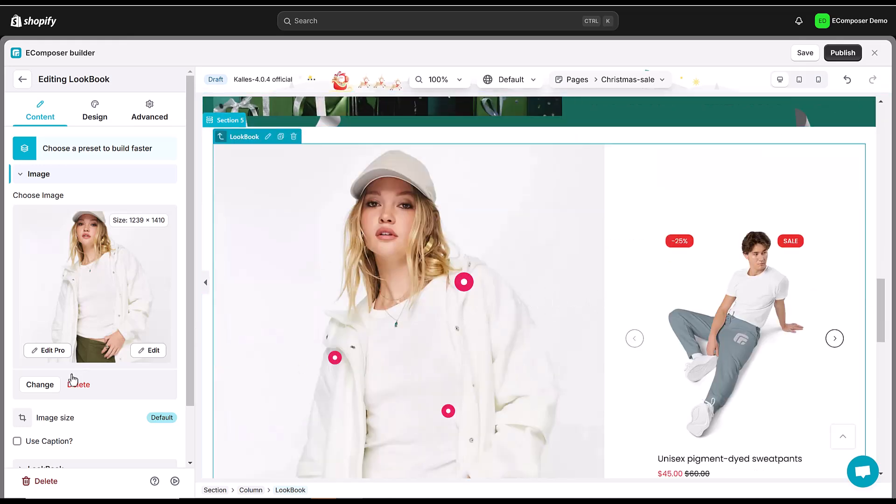
Replace the LookBook's placeholder image with the uploaded photo of the man in the red Christmas sweater
{"action": "left_click", "coordinate": [42, 385]}
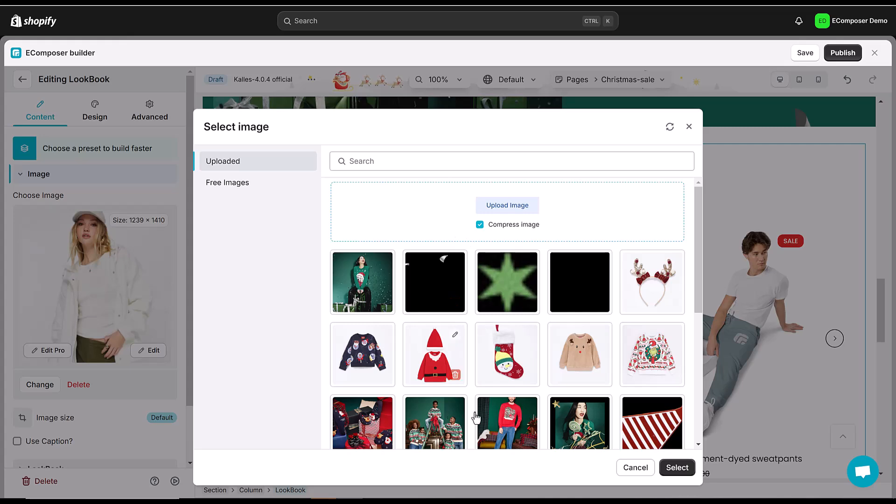
{"action": "left_click", "coordinate": [508, 419]}
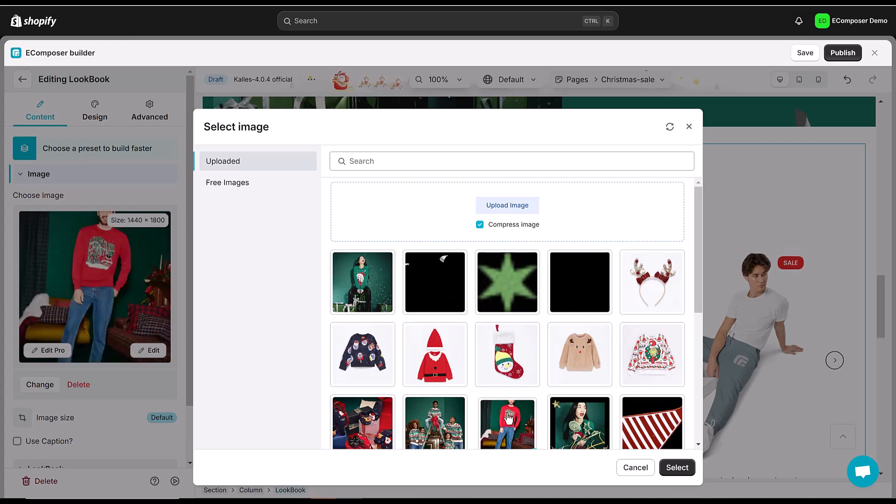
{"action": "left_click", "coordinate": [677, 468]}
{"action": "scroll", "coordinate": [494, 290], "scroll_direction": "down", "scroll_amount": 3}
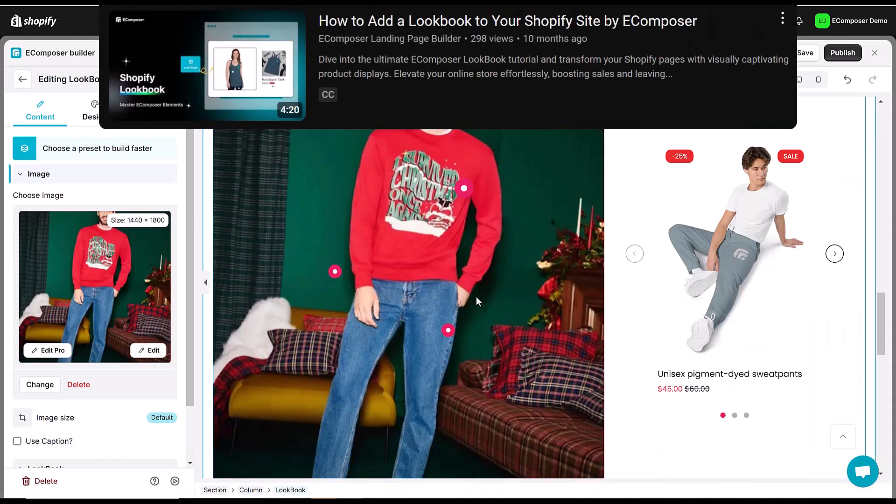
Open the LookBook's detailed settings and go through the product slides beside its image
{"action": "scroll", "coordinate": [71, 289], "scroll_direction": "down", "scroll_amount": 2}
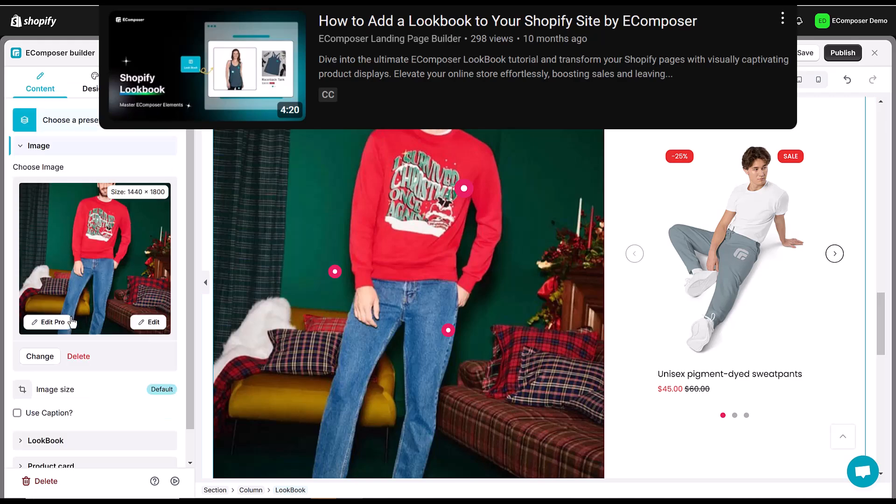
{"action": "left_click", "coordinate": [25, 410]}
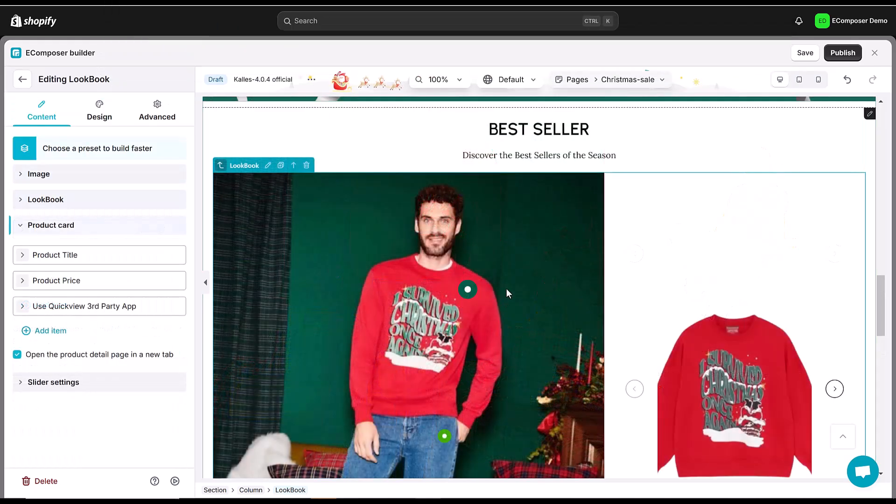
{"action": "scroll", "coordinate": [508, 294], "scroll_direction": "down", "scroll_amount": 3}
{"action": "scroll", "coordinate": [691, 300], "scroll_direction": "up", "scroll_amount": 2}
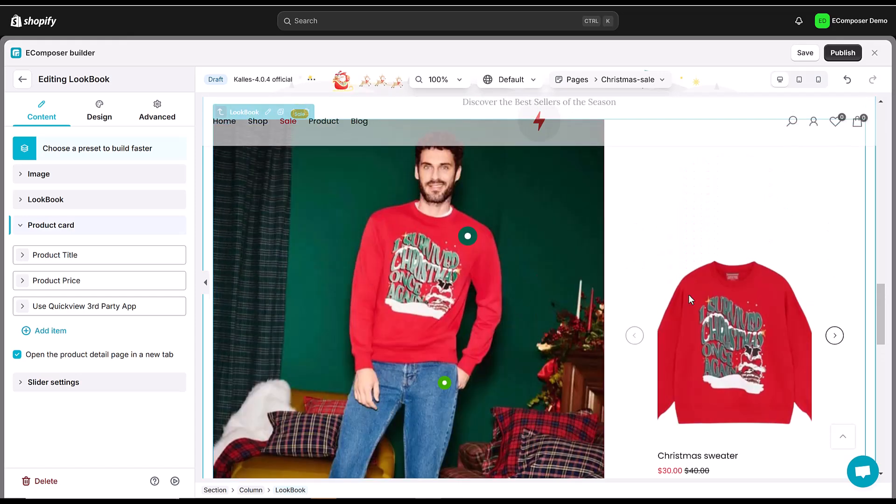
{"action": "left_click", "coordinate": [836, 336]}
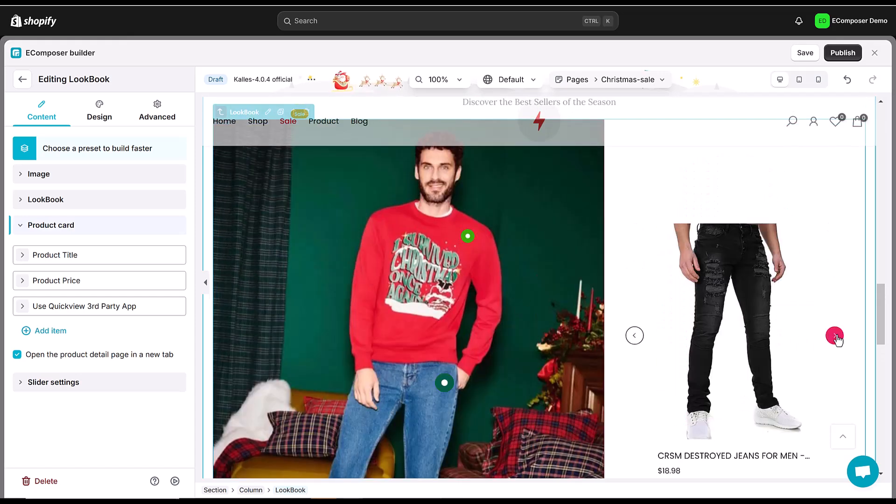
{"action": "left_click", "coordinate": [836, 336]}
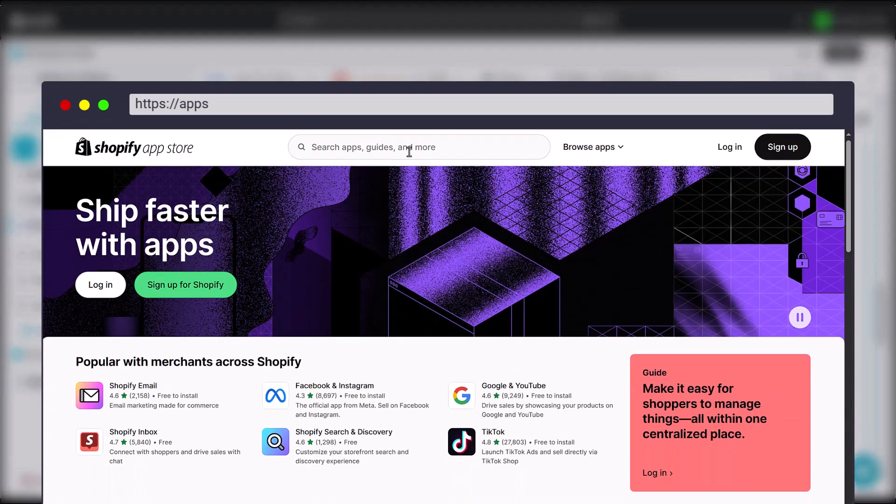
Switch to the Shopify App Store and find the Nitro Lookbook app
{"action": "left_click", "coordinate": [410, 148]}
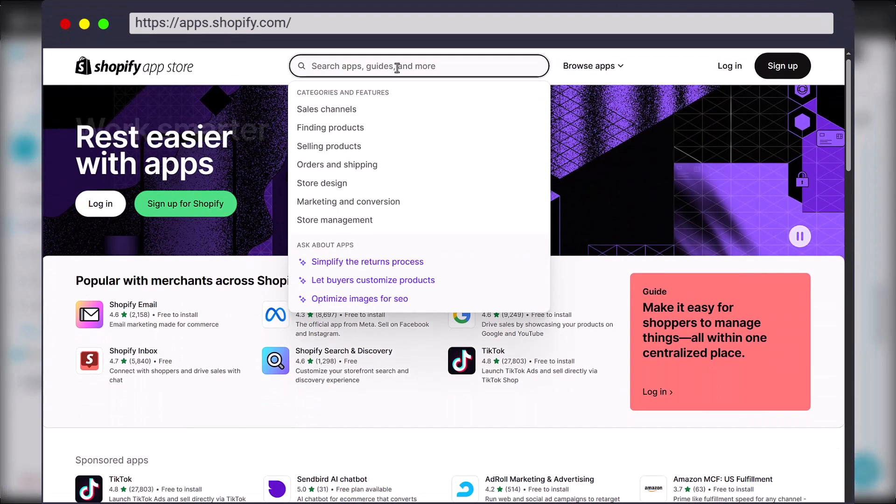
{"action": "type", "text": "nitro loo"}
{"action": "left_click", "coordinate": [410, 93]}
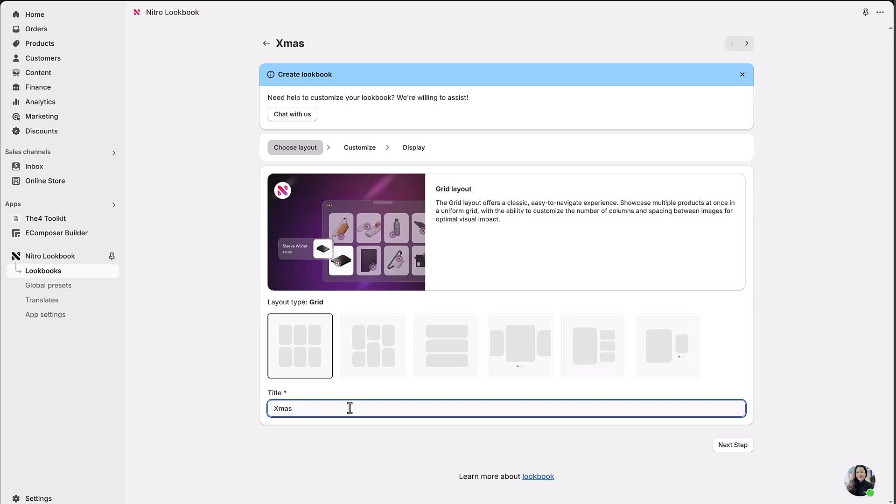
In Nitro Lookbook, title the new lookbook "Xmas Clothes" and choose the layout with one large image beside a small product slider
{"action": "left_click", "coordinate": [373, 348]}
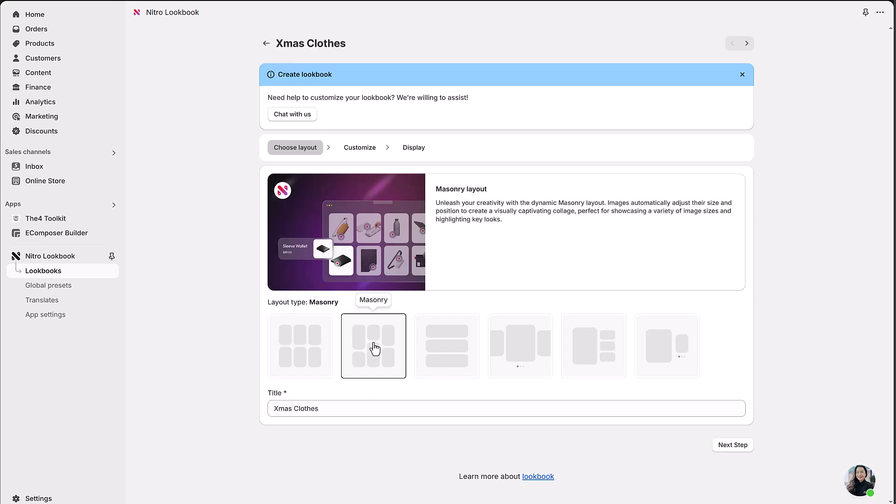
{"action": "left_click", "coordinate": [456, 350]}
{"action": "left_click", "coordinate": [535, 355]}
{"action": "left_click", "coordinate": [684, 357]}
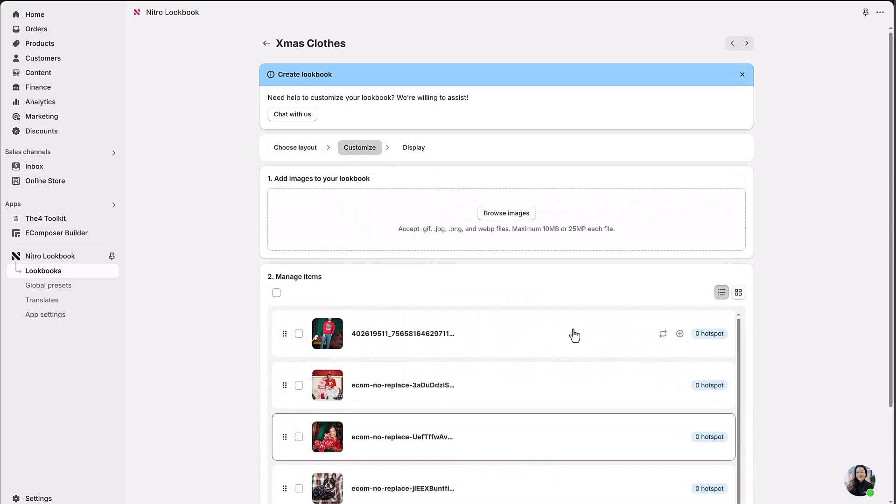
Add a product hotspot for a grey sweater to the lookbook's first image and open its global hotspot style choices
{"action": "left_click", "coordinate": [682, 337]}
{"action": "left_click", "coordinate": [317, 159]}
{"action": "left_click", "coordinate": [416, 100]}
{"action": "type", "text": "Sweater"}
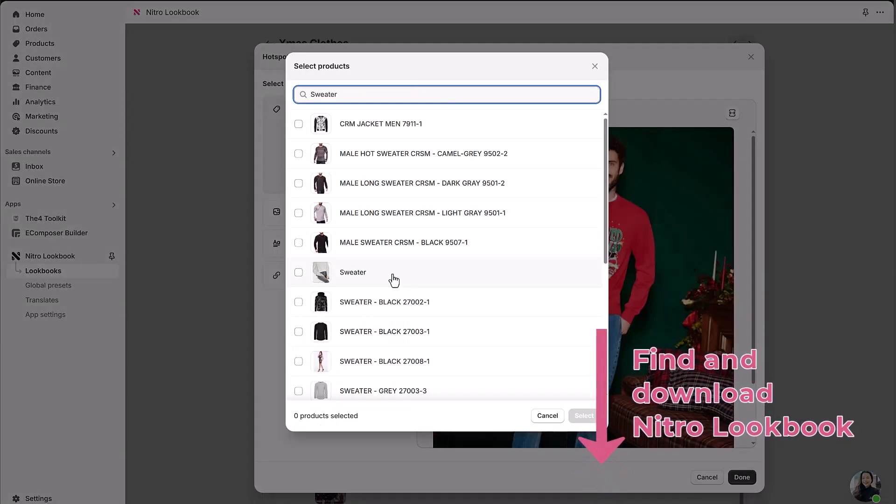
{"action": "scroll", "coordinate": [440, 228], "scroll_direction": "down", "scroll_amount": 1}
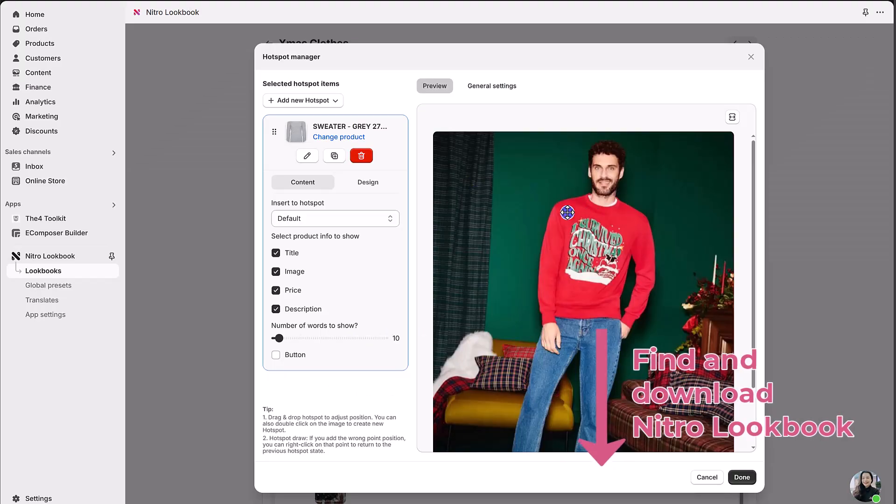
{"action": "left_click", "coordinate": [360, 216]}
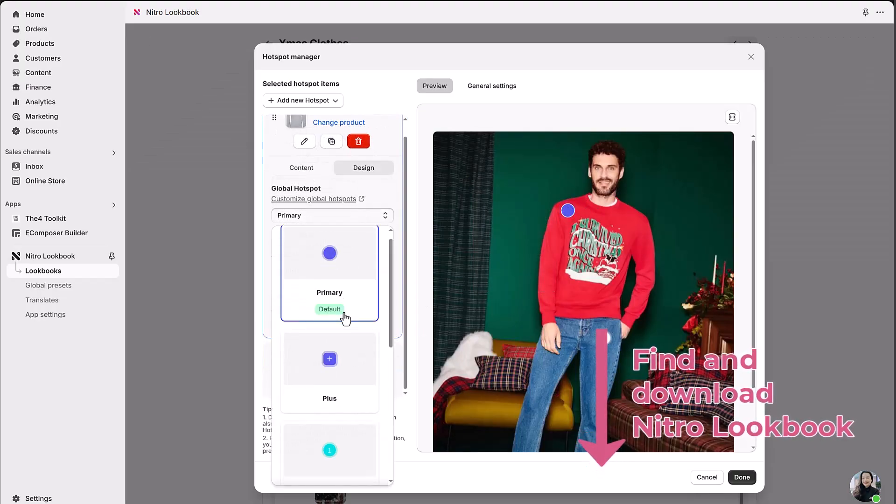
{"action": "scroll", "coordinate": [339, 326], "scroll_direction": "down", "scroll_amount": 4}
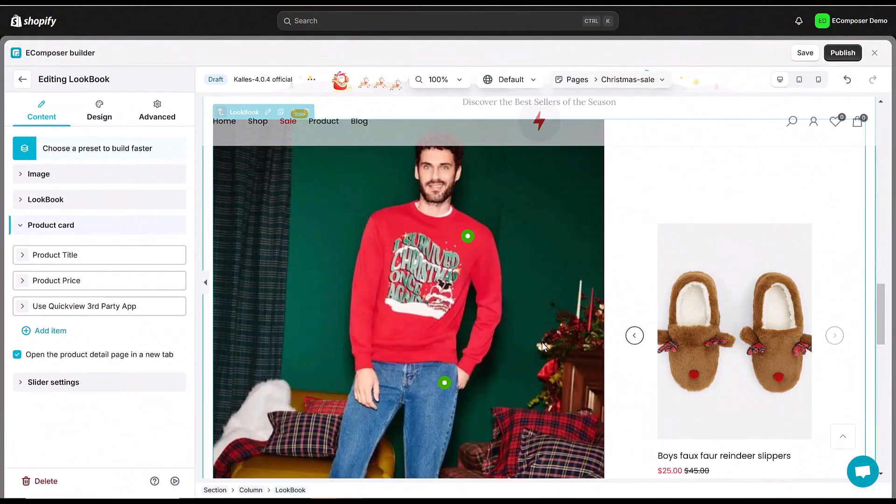
Back in the EComposer builder, set the countdown showcase section's top and bottom padding to 70 px
{"action": "scroll", "coordinate": [541, 342], "scroll_direction": "up", "scroll_amount": 9}
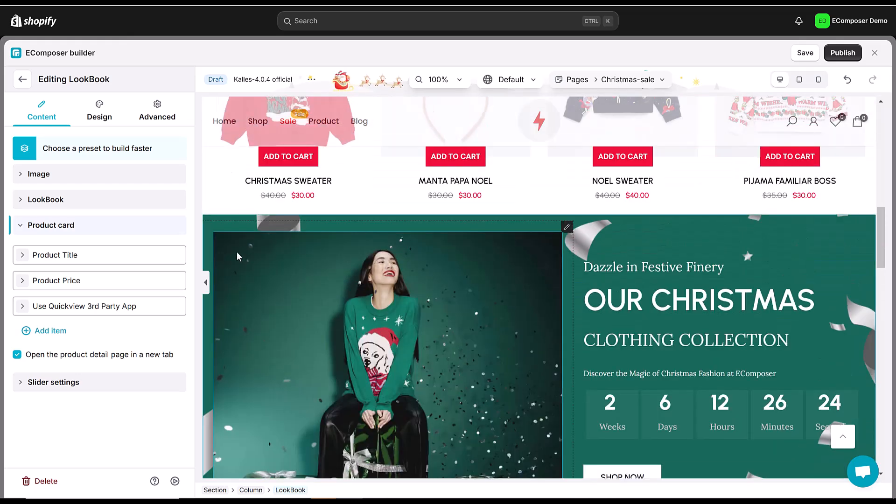
{"action": "left_click", "coordinate": [228, 208]}
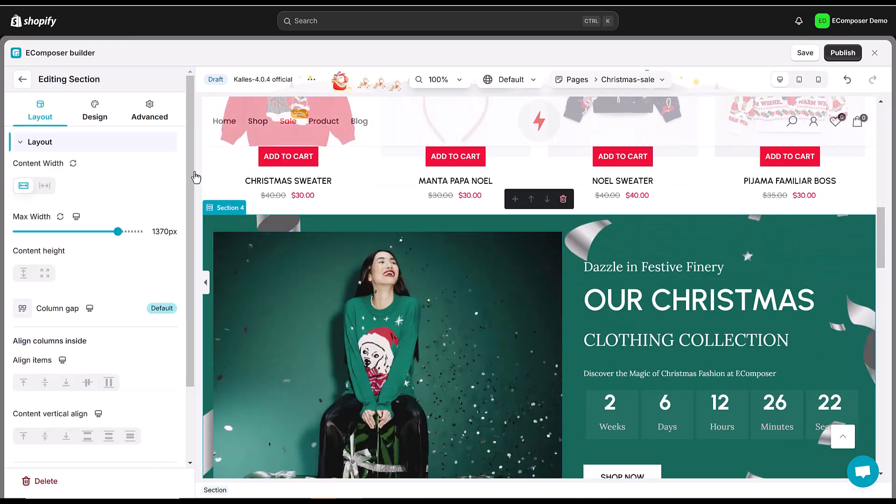
{"action": "left_click", "coordinate": [149, 112]}
{"action": "left_click", "coordinate": [97, 215]}
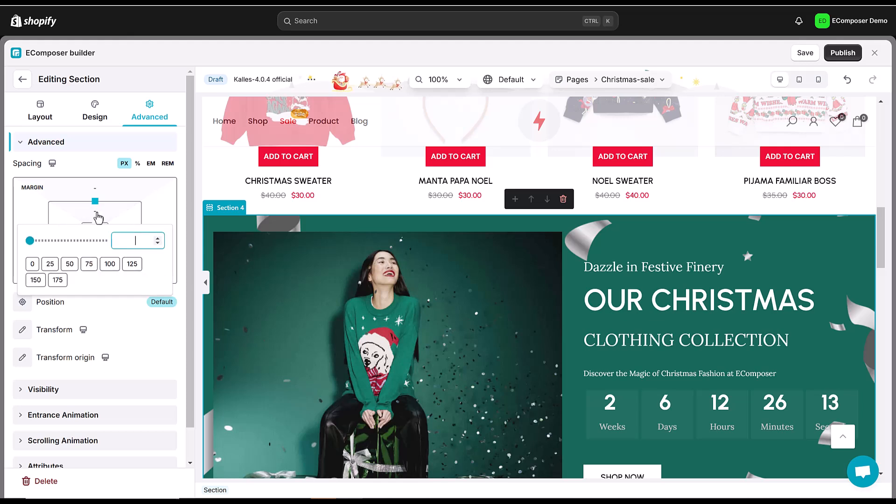
{"action": "key", "text": "Return"}
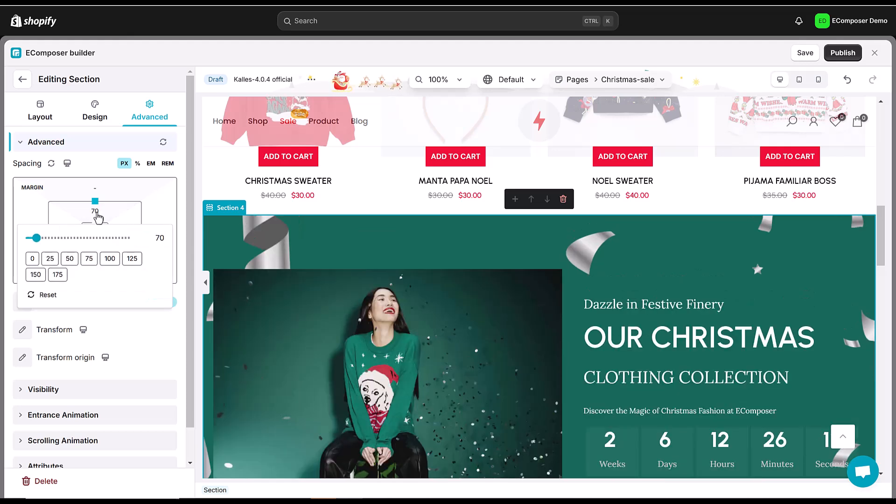
{"action": "left_click", "coordinate": [97, 215]}
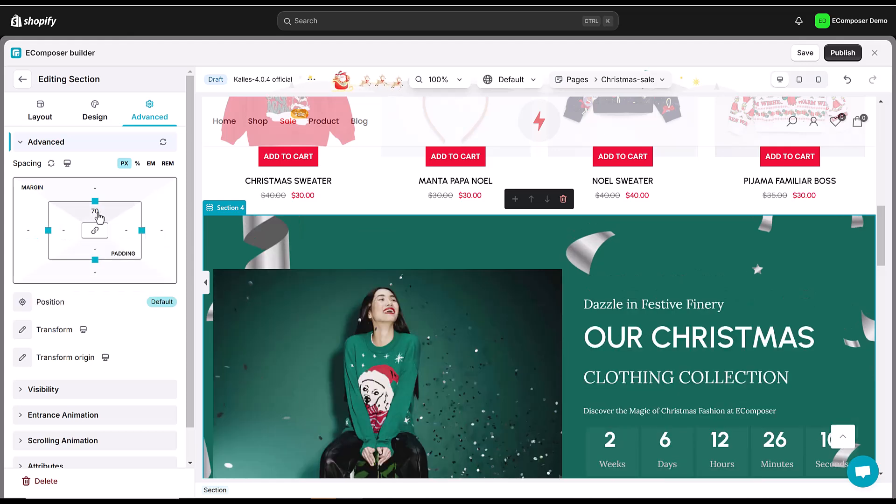
{"action": "left_click", "coordinate": [95, 250]}
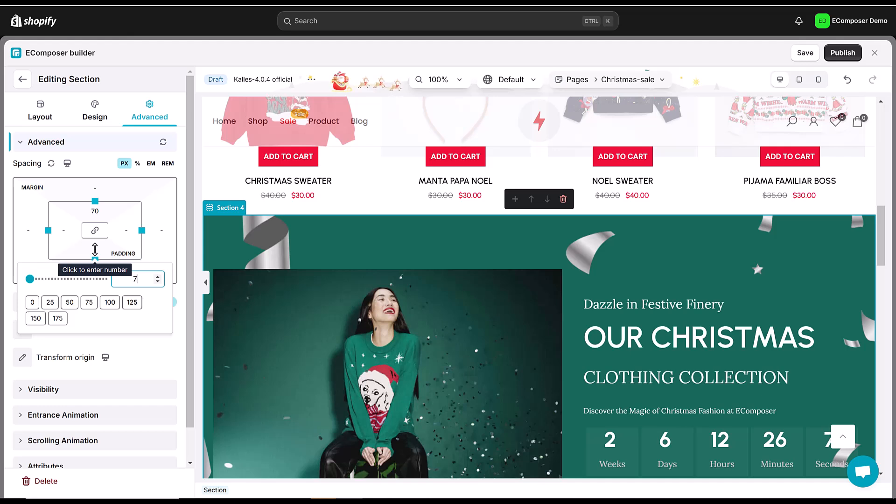
{"action": "key", "text": "Return"}
{"action": "left_click", "coordinate": [94, 250]}
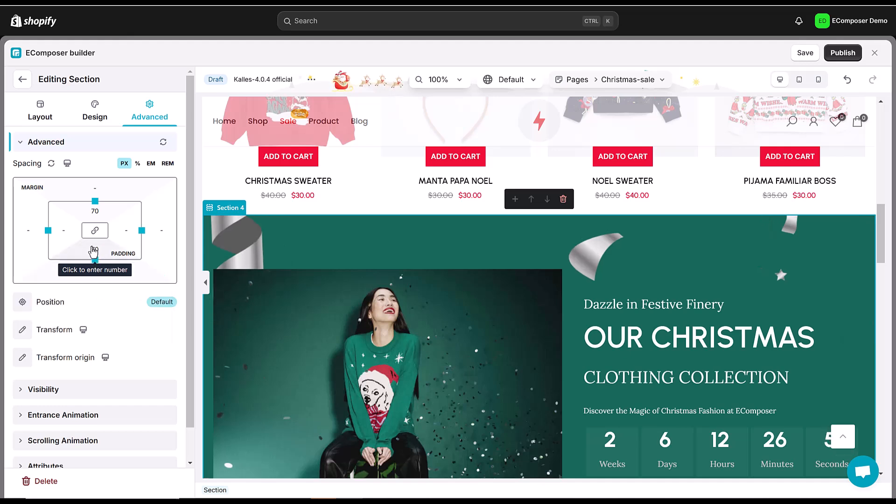
Set the countdown showcase section's left padding to 30 px and enter its right padding as well
{"action": "left_click", "coordinate": [67, 235]}
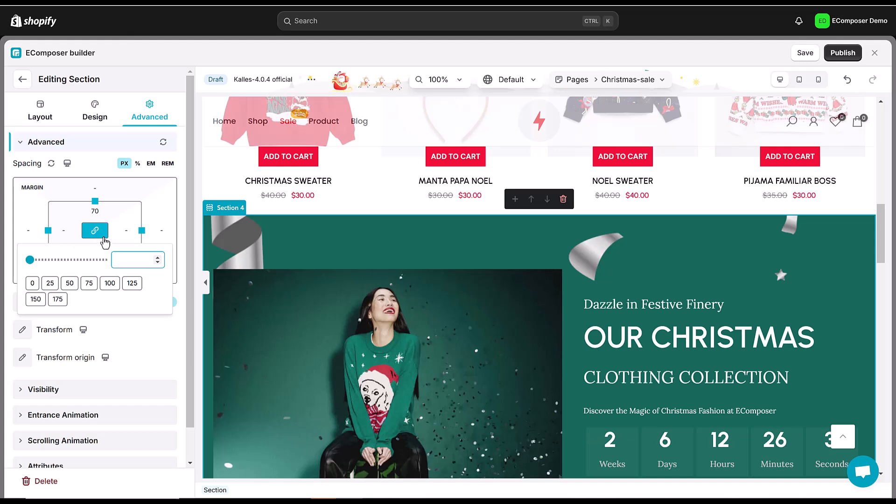
{"action": "key", "text": "Return"}
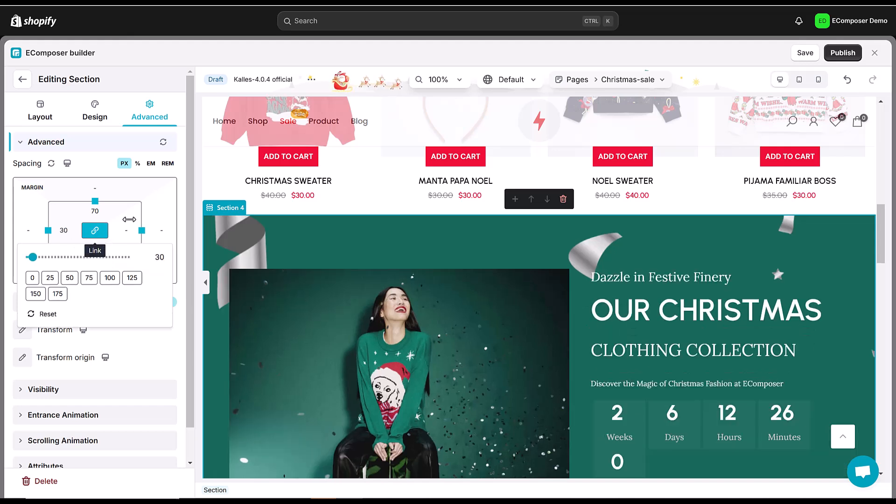
{"action": "left_click", "coordinate": [119, 232]}
{"action": "left_click", "coordinate": [123, 232]}
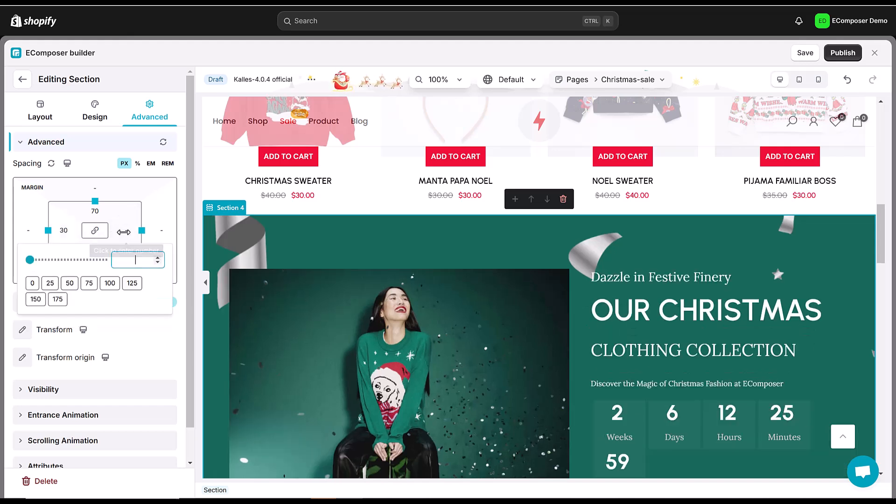
{"action": "key", "text": "Return"}
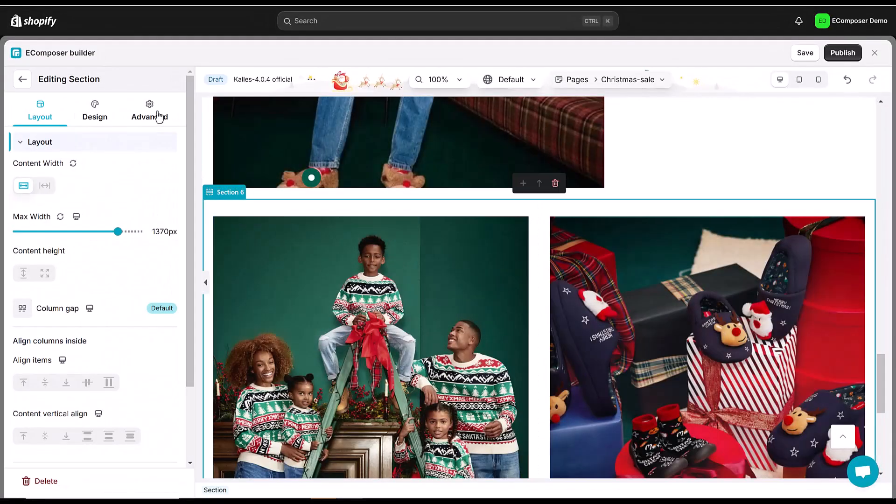
Set the two-column image section's top padding to 65 px and its bottom padding to 0
{"action": "left_click", "coordinate": [155, 116]}
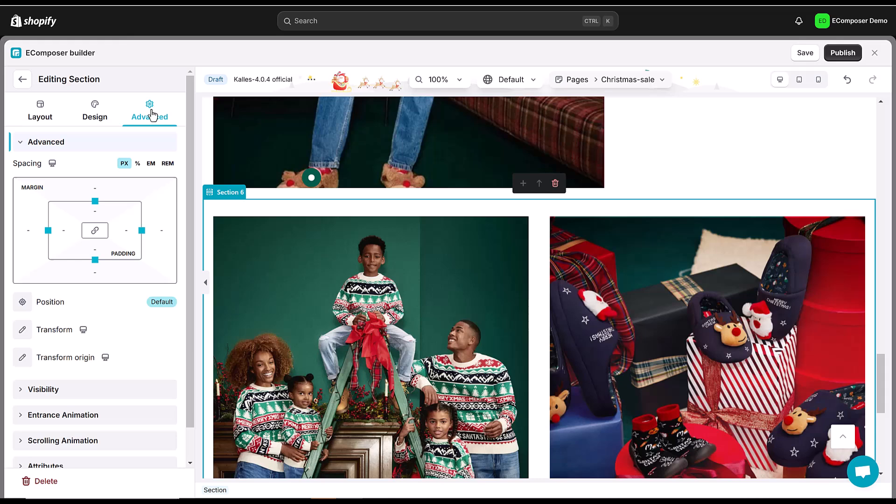
{"action": "left_click", "coordinate": [96, 211]}
{"action": "type", "text": "65"}
{"action": "key", "text": "Return"}
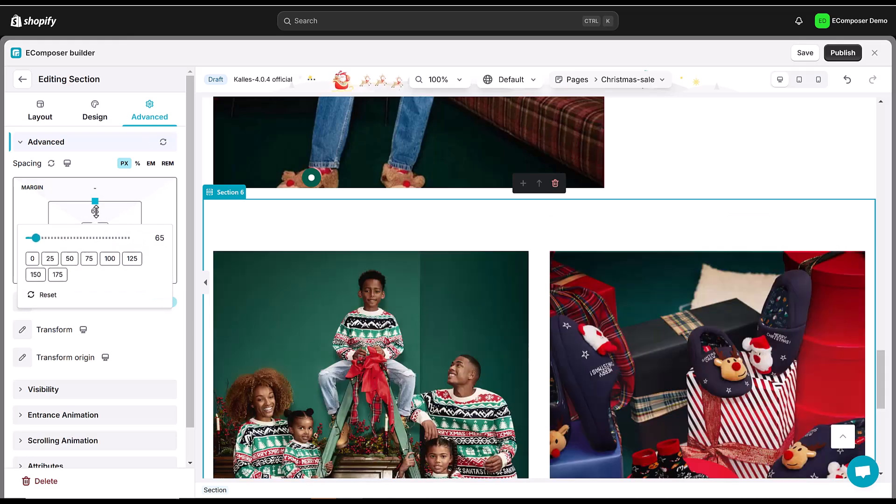
{"action": "scroll", "coordinate": [95, 201], "scroll_direction": "down", "scroll_amount": 1}
{"action": "left_click", "coordinate": [94, 216]}
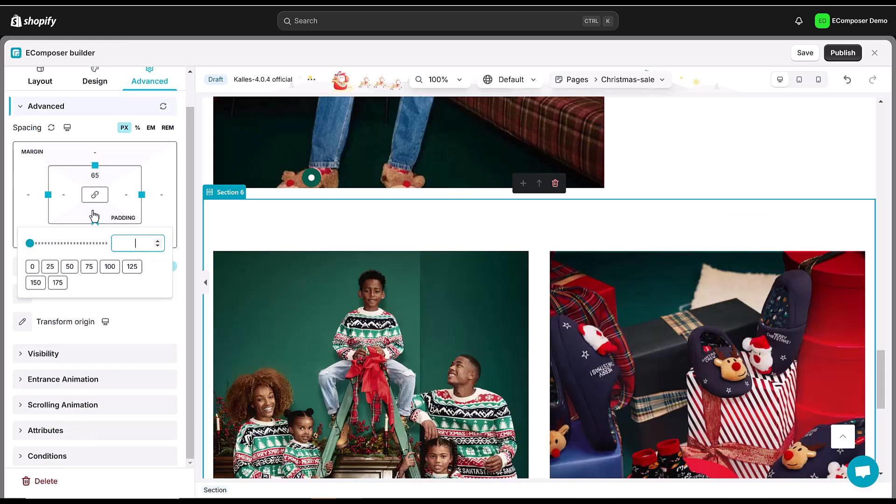
{"action": "left_click", "coordinate": [32, 266]}
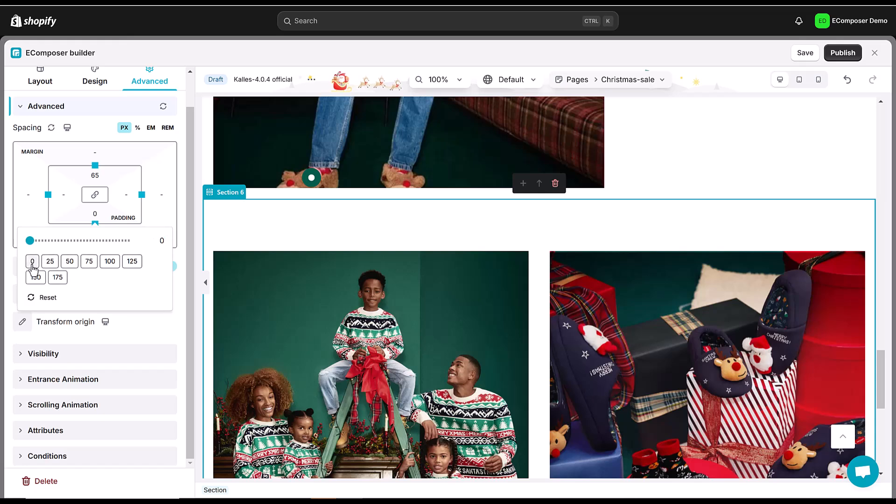
Set the two-column image section's left padding to 30 px
{"action": "left_click", "coordinate": [68, 195]}
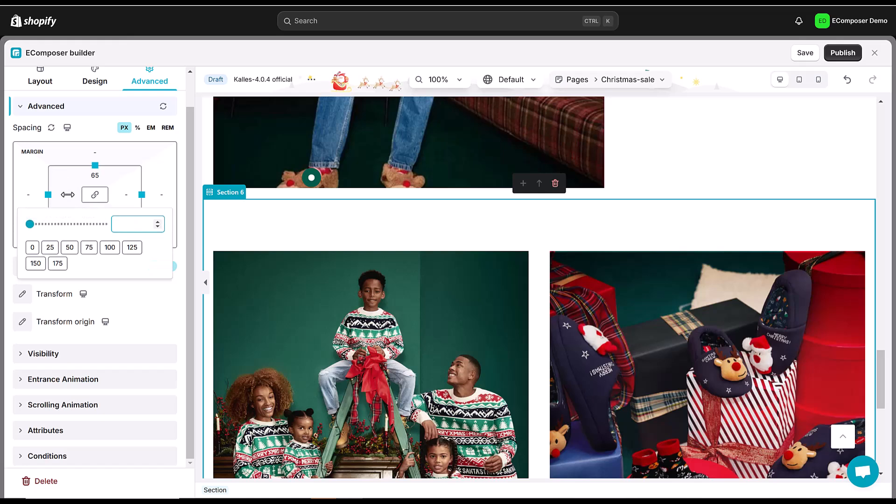
{"action": "type", "text": "30"}
{"action": "key", "text": "Return"}
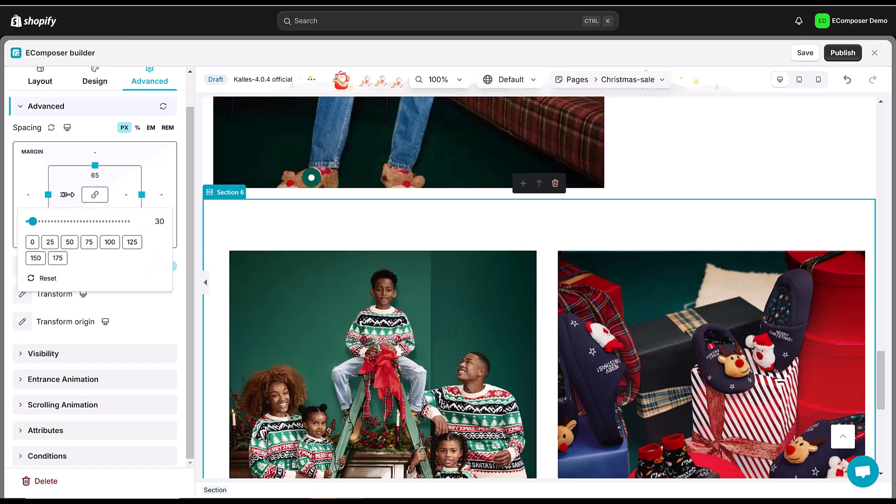
Set the two-column image section's right padding to 30 px
{"action": "left_click", "coordinate": [124, 196]}
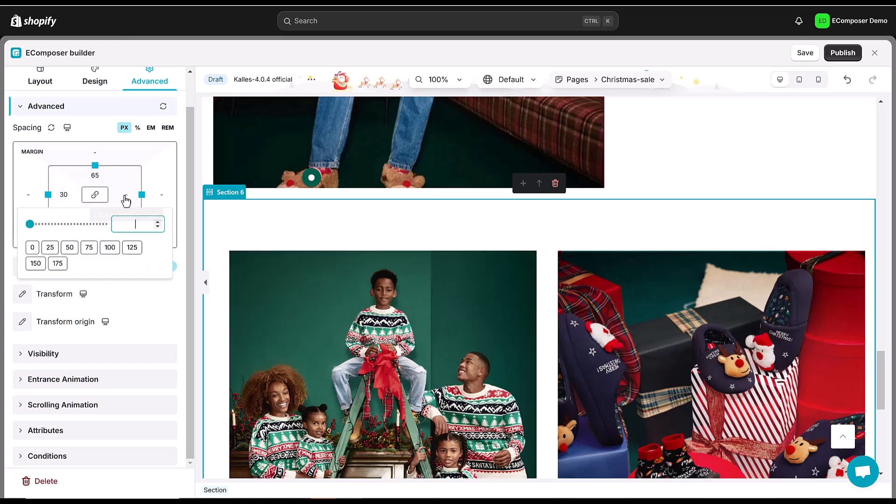
{"action": "key", "text": "Return"}
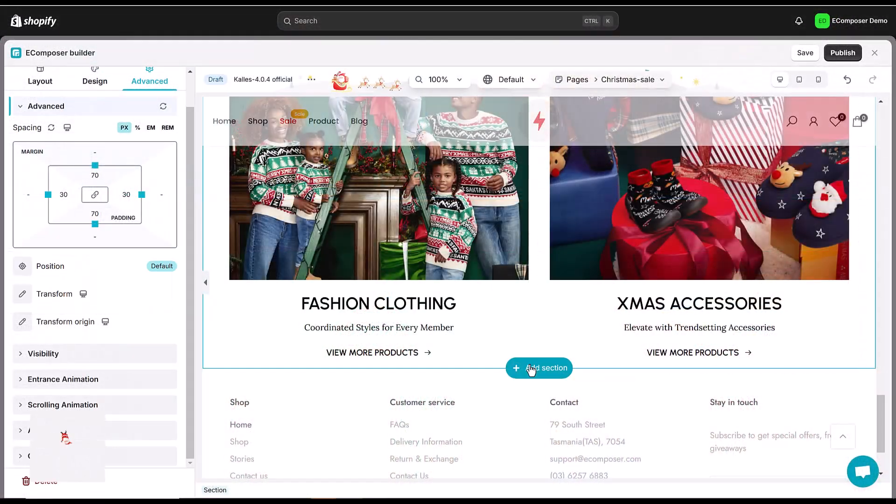
Start a new section below the Fashion Clothing and Xmas Accessories columns and open the template library for it
{"action": "left_click", "coordinate": [531, 368]}
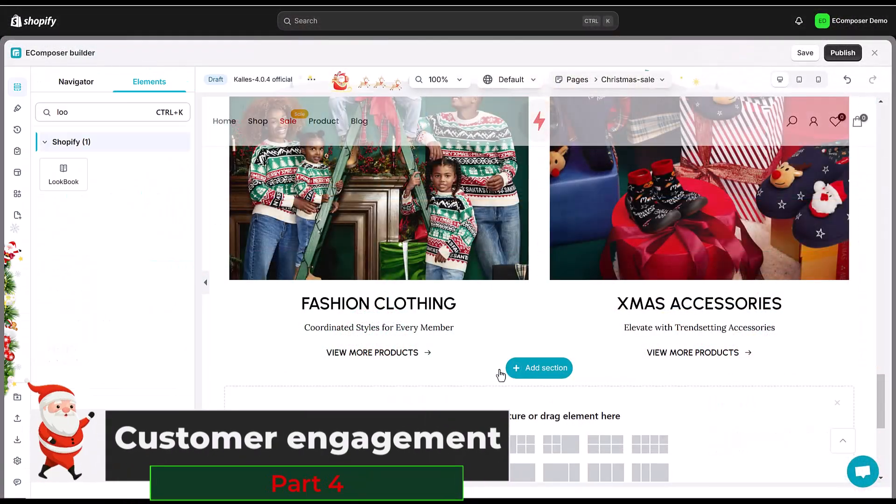
{"action": "scroll", "coordinate": [501, 374], "scroll_direction": "down", "scroll_amount": 2}
{"action": "scroll", "coordinate": [502, 375], "scroll_direction": "down", "scroll_amount": 1}
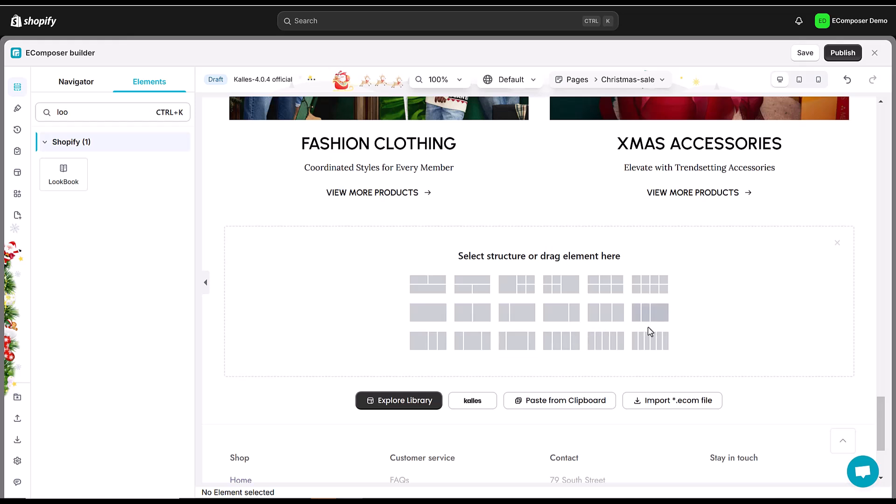
{"action": "scroll", "coordinate": [650, 330], "scroll_direction": "down", "scroll_amount": 1}
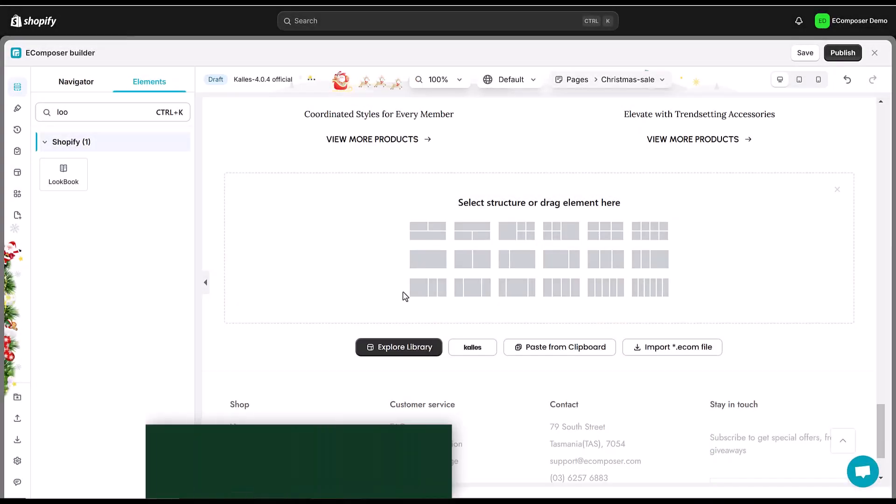
{"action": "left_click", "coordinate": [406, 352]}
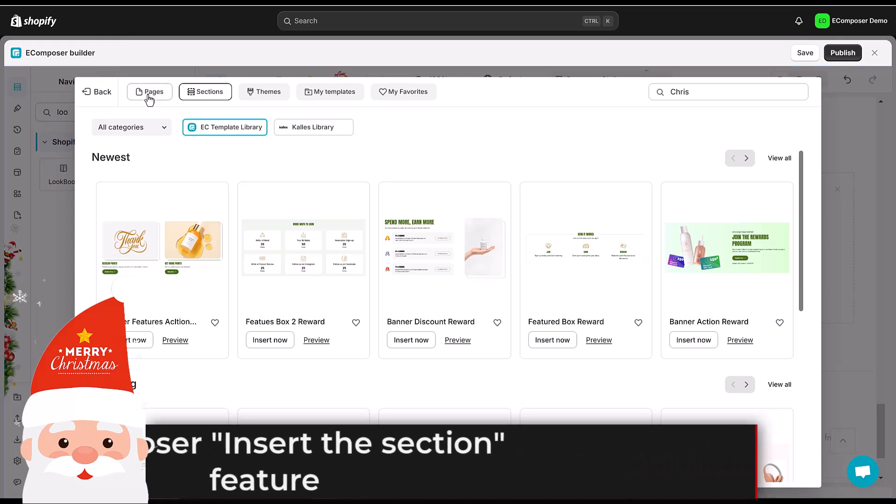
Search the library's page templates for "chris" and open the preview of the Christmas Sale template
{"action": "left_click", "coordinate": [147, 90]}
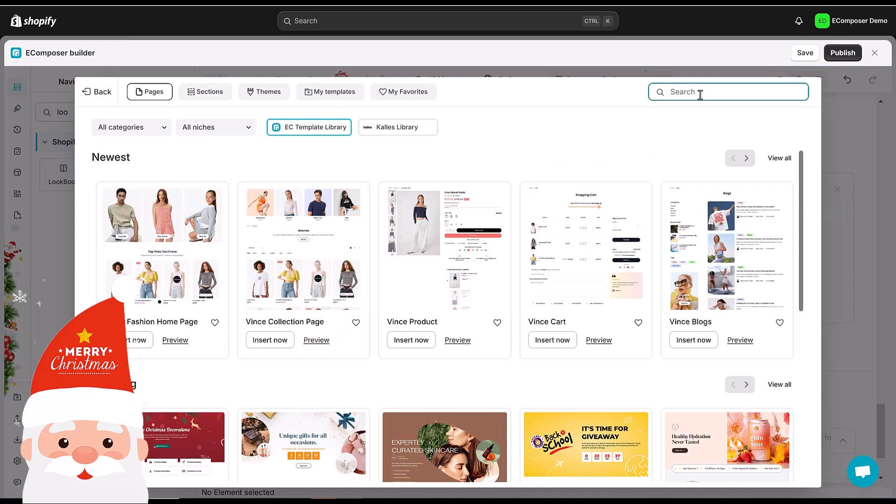
{"action": "type", "text": "chris"}
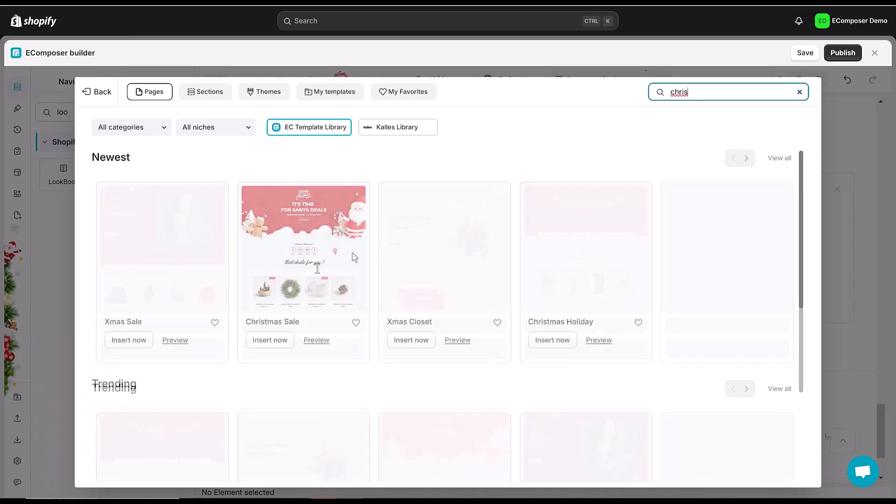
{"action": "left_click", "coordinate": [319, 343]}
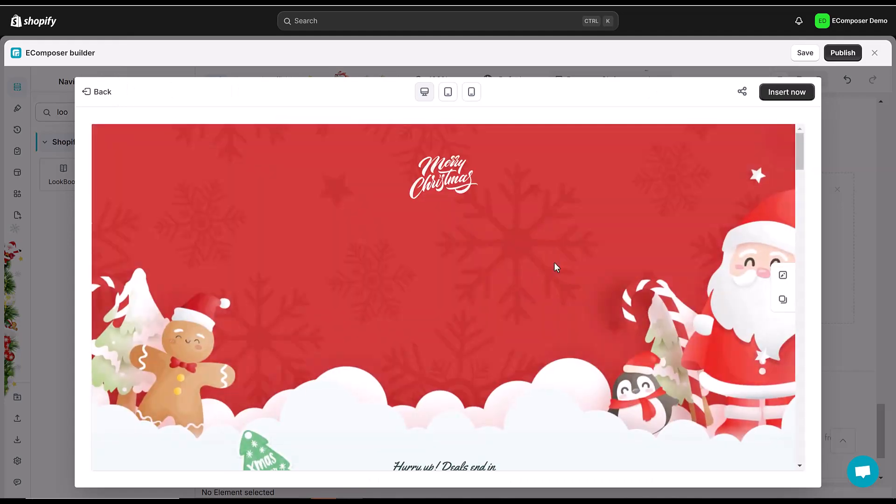
Insert only the customer reviews section of the Christmas Sale template into the page
{"action": "scroll", "coordinate": [554, 262], "scroll_direction": "down", "scroll_amount": 5}
{"action": "scroll", "coordinate": [794, 300], "scroll_direction": "down", "scroll_amount": 10}
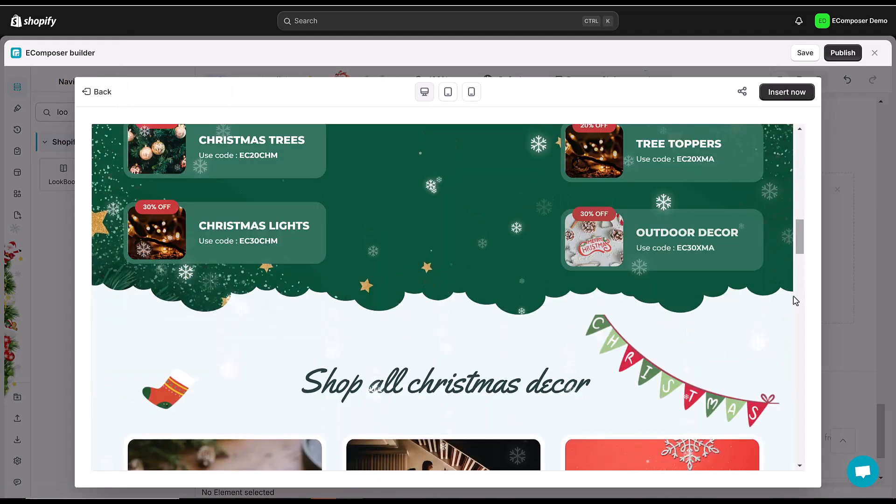
{"action": "scroll", "coordinate": [791, 436], "scroll_direction": "down", "scroll_amount": 8}
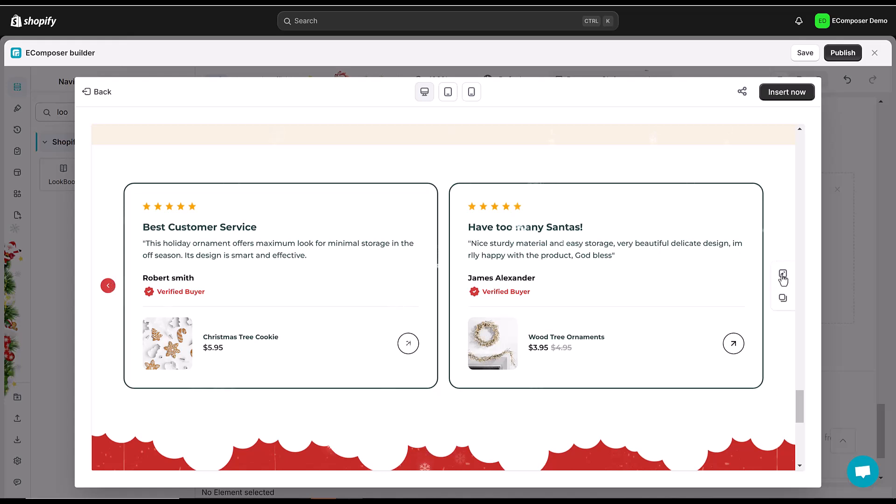
{"action": "left_click", "coordinate": [783, 275]}
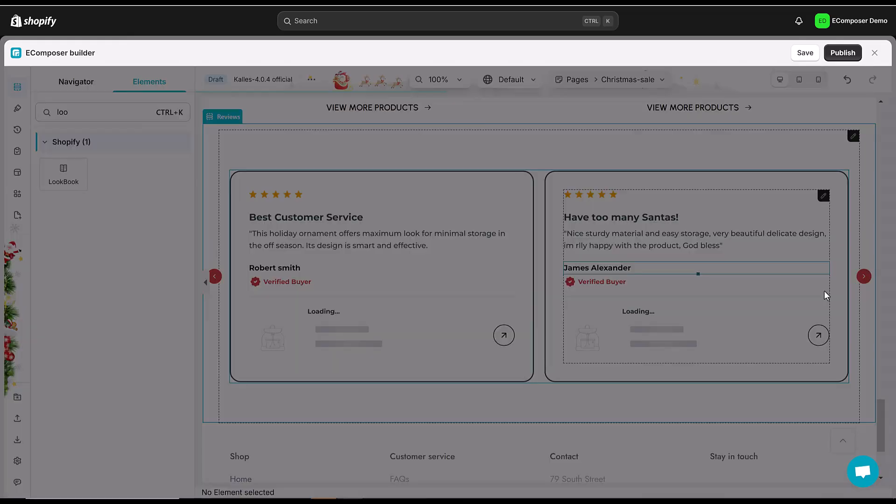
Insert the template's Frequently asked questions section as well and return to the builder
{"action": "scroll", "coordinate": [752, 332], "scroll_direction": "down", "scroll_amount": 5}
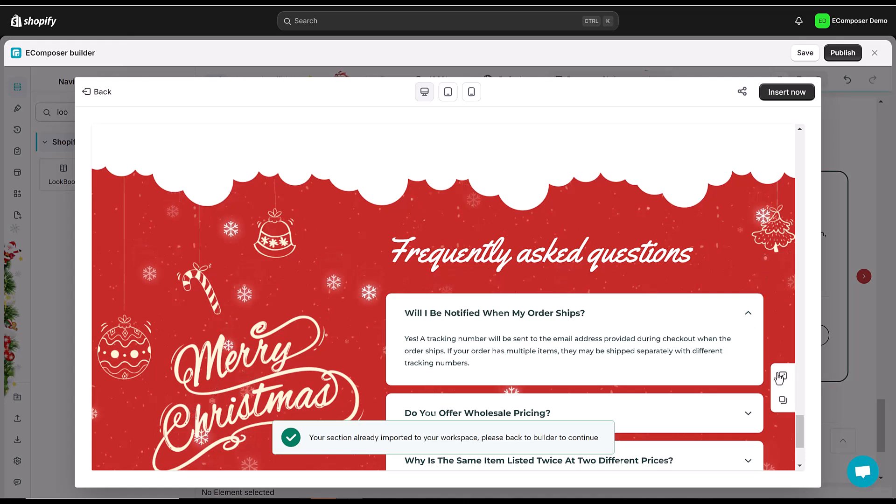
{"action": "left_click", "coordinate": [781, 376]}
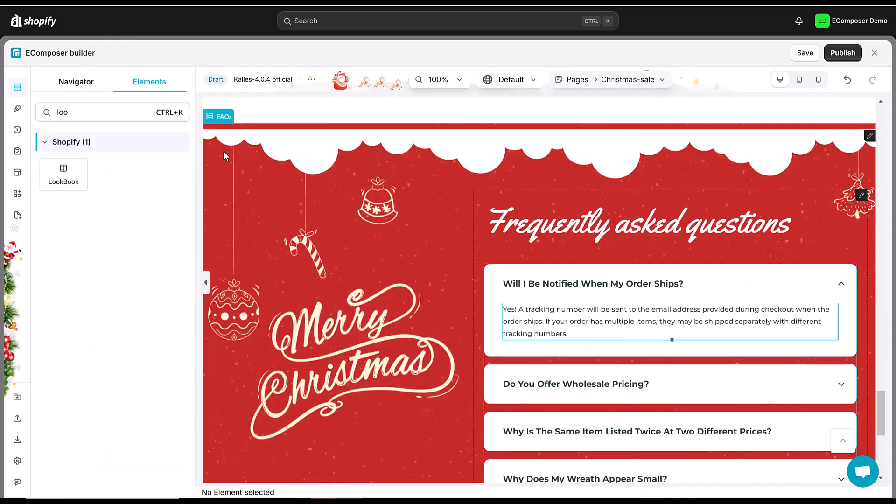
{"action": "key", "text": "Escape"}
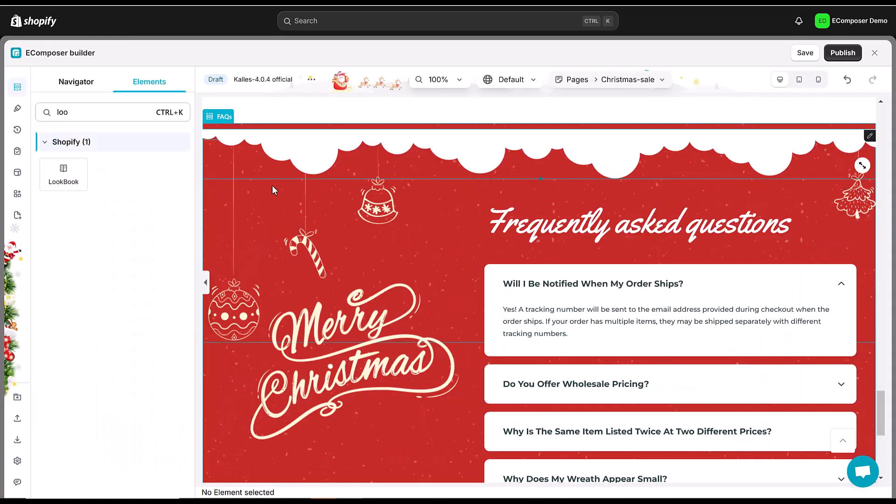
Remove the white cloud border image from the FAQs section and set the section's background color to #ae1329
{"action": "left_click", "coordinate": [291, 154]}
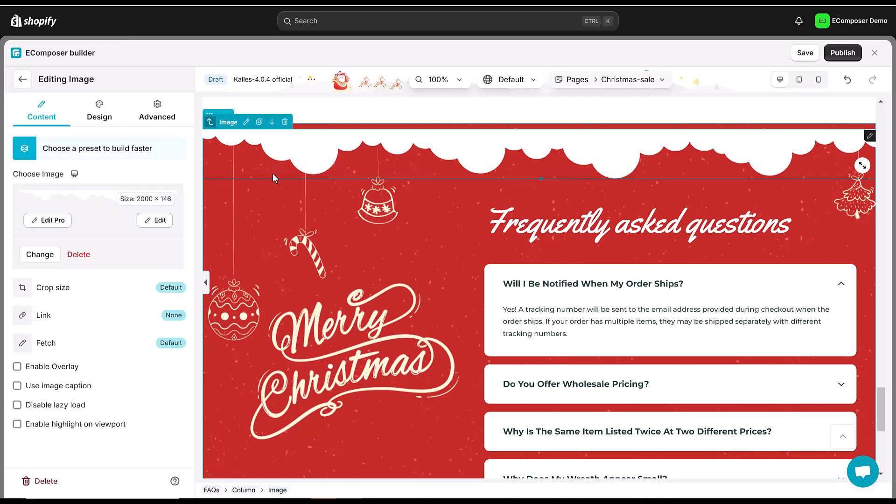
{"action": "left_click", "coordinate": [107, 248]}
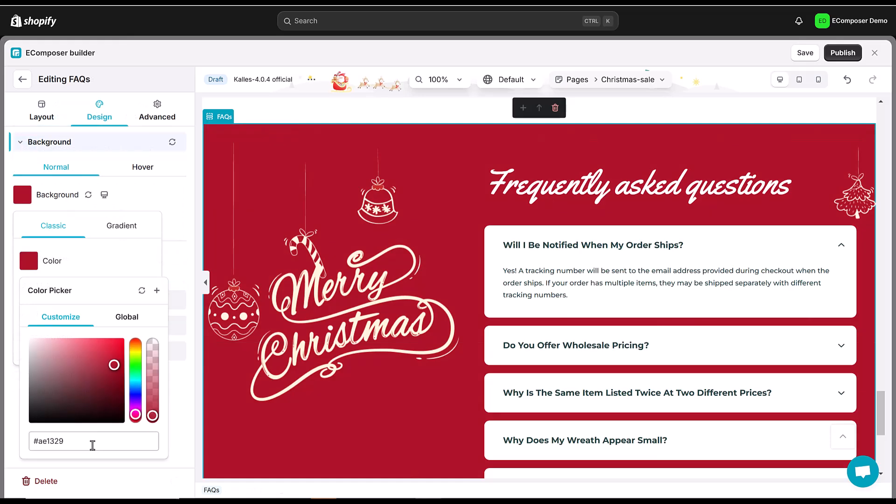
{"action": "left_click", "coordinate": [168, 231]}
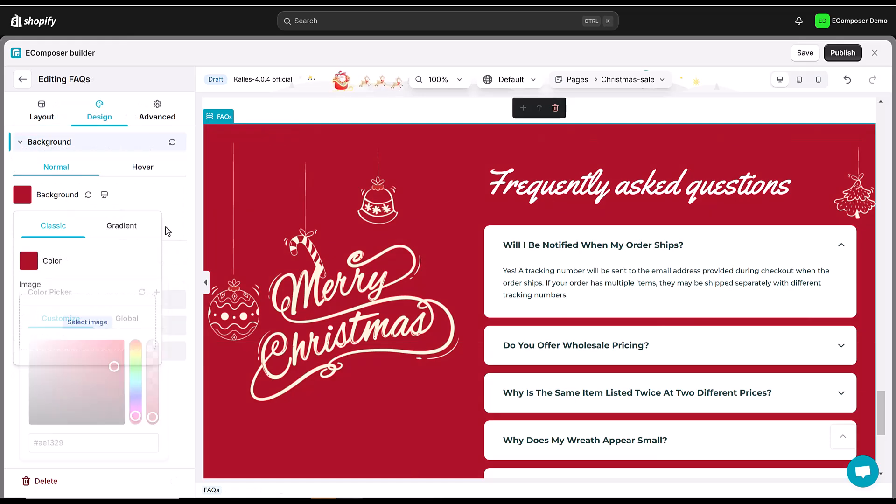
{"action": "left_click", "coordinate": [177, 233]}
Check how the FAQ accordion items expand, and page through the customer review slider
{"action": "left_click", "coordinate": [636, 352]}
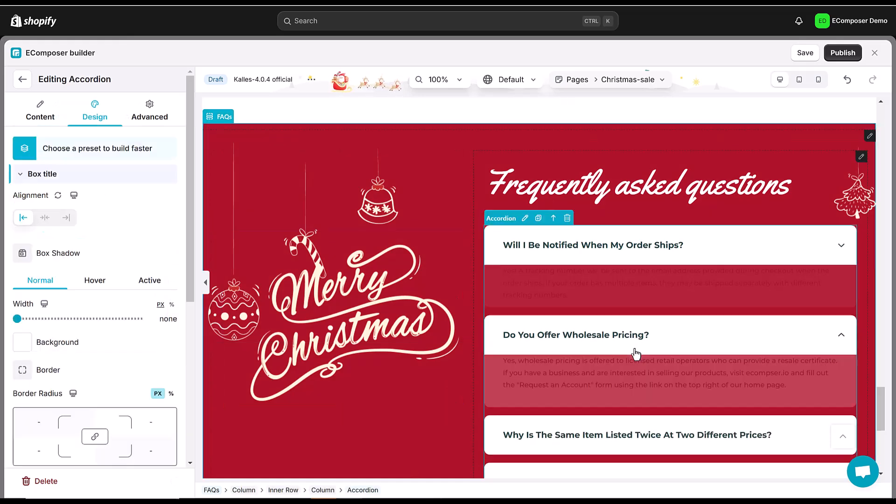
{"action": "scroll", "coordinate": [625, 350], "scroll_direction": "down", "scroll_amount": 2}
{"action": "left_click", "coordinate": [617, 294]}
{"action": "scroll", "coordinate": [604, 320], "scroll_direction": "up", "scroll_amount": 10}
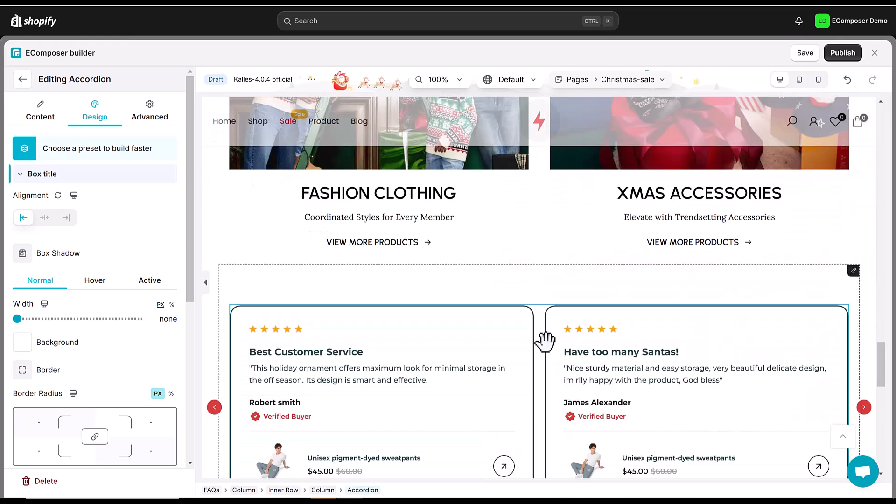
{"action": "scroll", "coordinate": [544, 340], "scroll_direction": "down", "scroll_amount": 2}
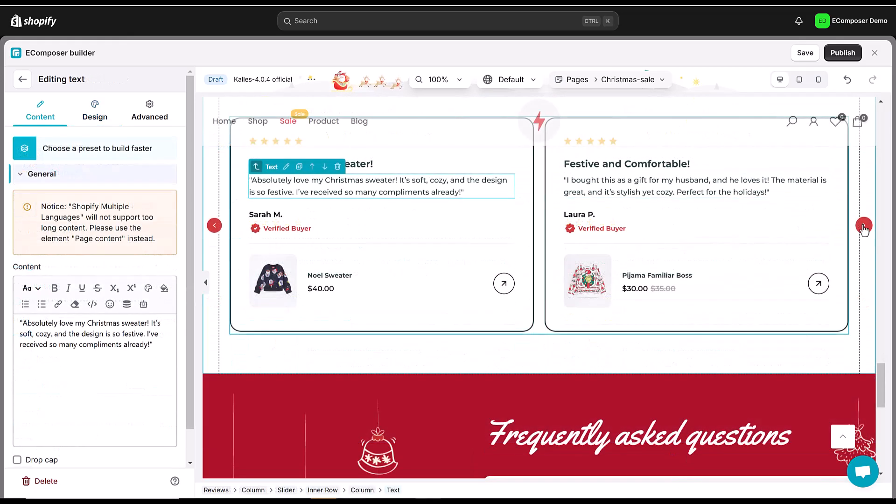
{"action": "left_click", "coordinate": [864, 226]}
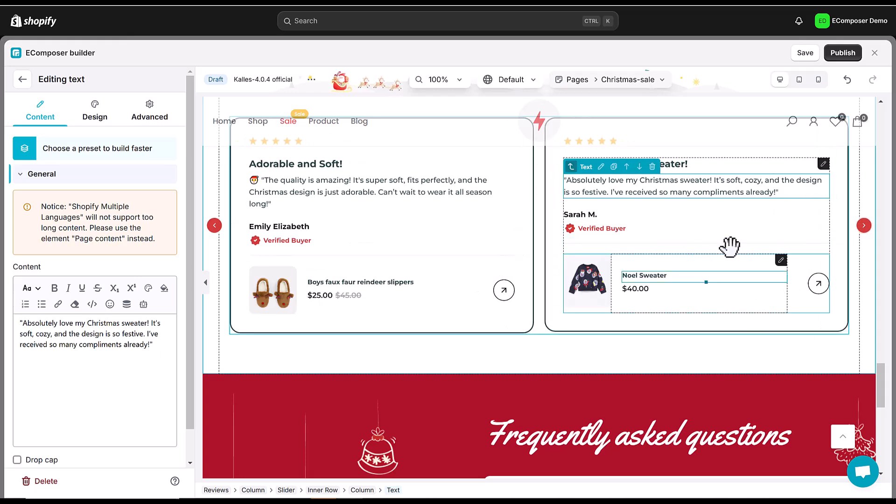
{"action": "left_click", "coordinate": [776, 226]}
{"action": "left_click", "coordinate": [863, 225]}
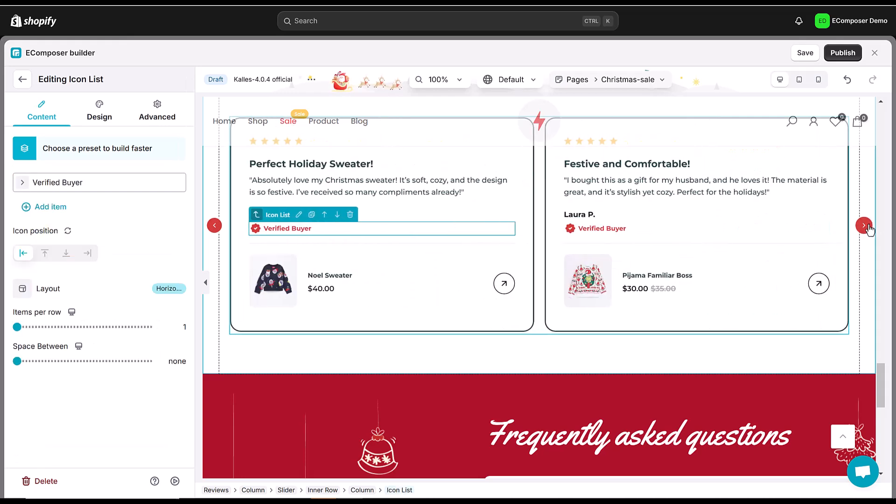
{"action": "scroll", "coordinate": [607, 331], "scroll_direction": "down", "scroll_amount": 10}
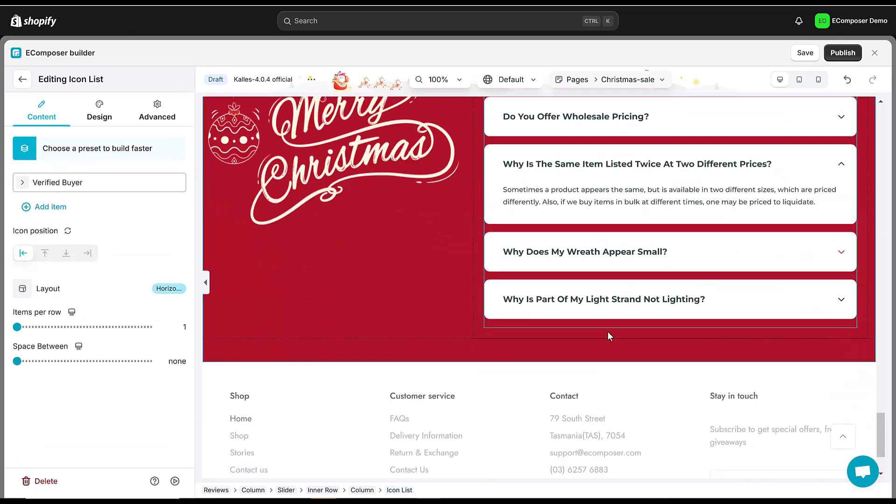
Add a new section below the FAQs section
{"action": "scroll", "coordinate": [487, 415], "scroll_direction": "up", "scroll_amount": 3}
{"action": "mouse_move", "coordinate": [518, 423]}
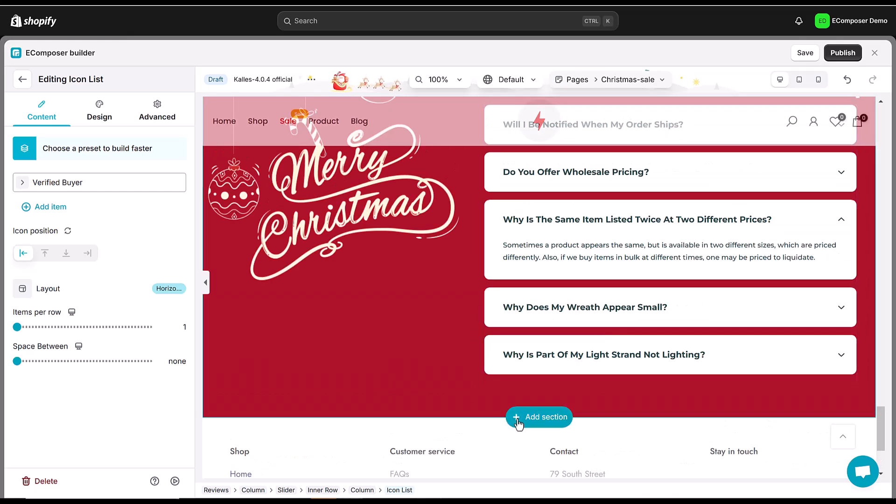
{"action": "left_click", "coordinate": [551, 397]}
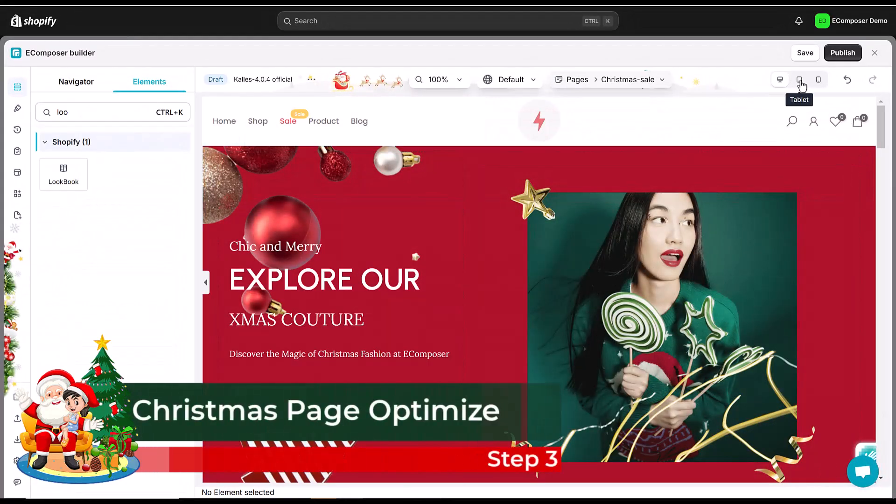
Switch to the tablet layout and set the hero banner section's left and right padding to 10 px
{"action": "left_click", "coordinate": [799, 80]}
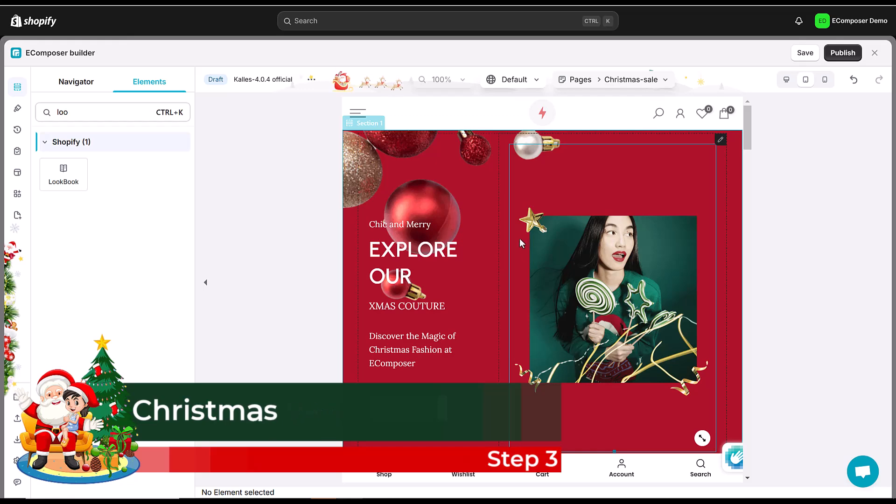
{"action": "left_click", "coordinate": [359, 126]}
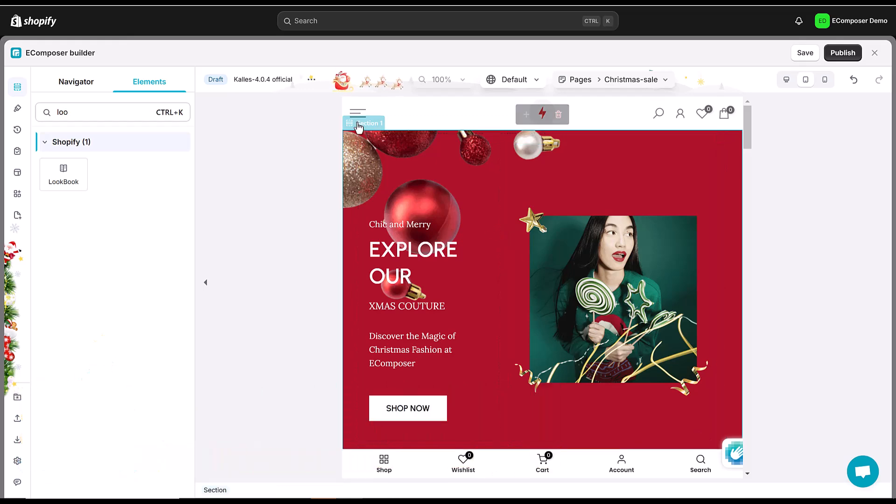
{"action": "left_click", "coordinate": [145, 115]}
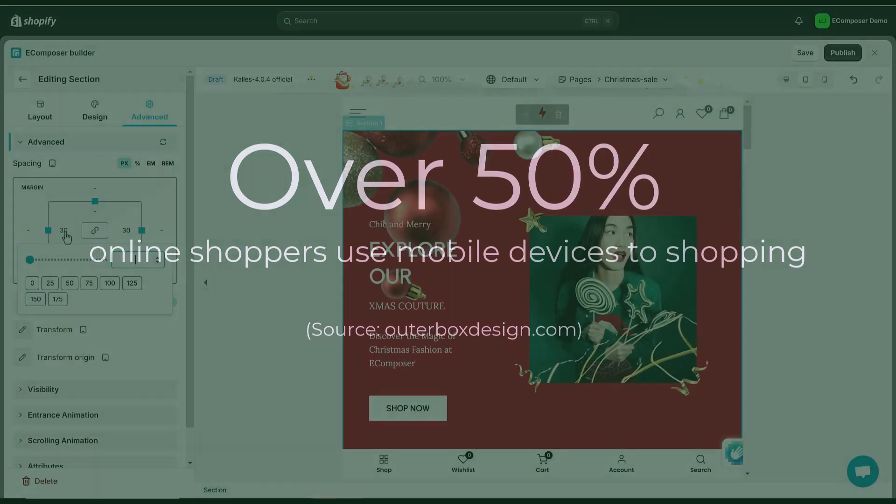
{"action": "type", "text": "10"}
{"action": "key", "text": "Return"}
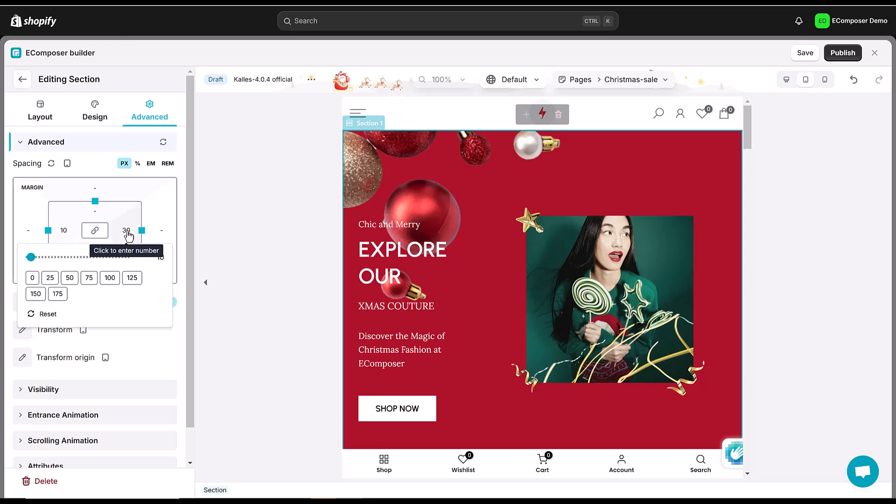
{"action": "left_click", "coordinate": [126, 230]}
{"action": "type", "text": "10"}
{"action": "key", "text": "Return"}
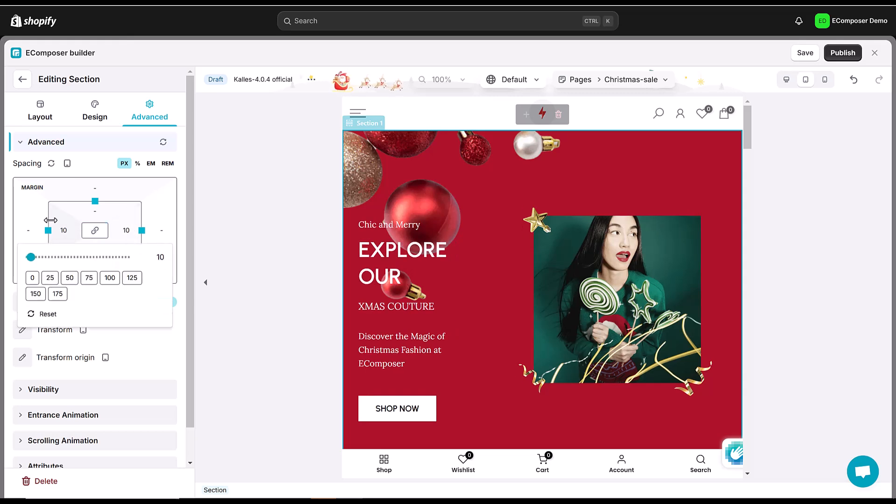
Set the hero banner section's top padding for tablet to 25 px, trying 50 px first
{"action": "left_click", "coordinate": [404, 342]}
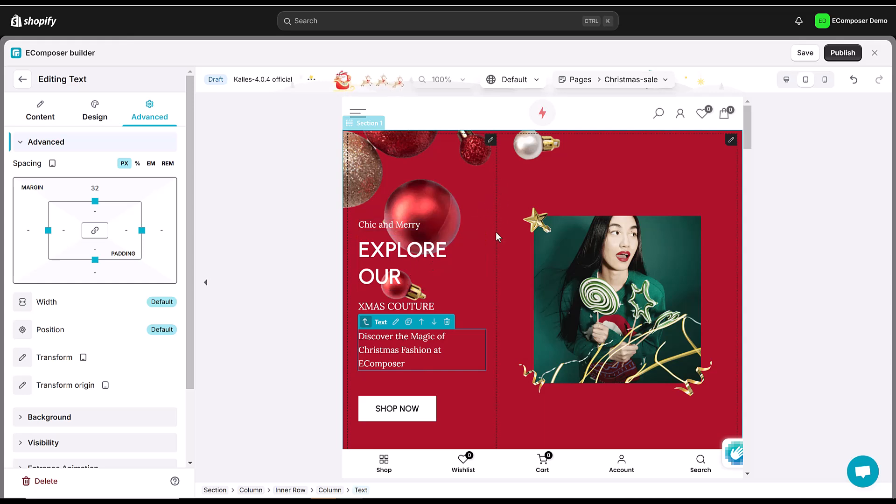
{"action": "left_click", "coordinate": [368, 124]}
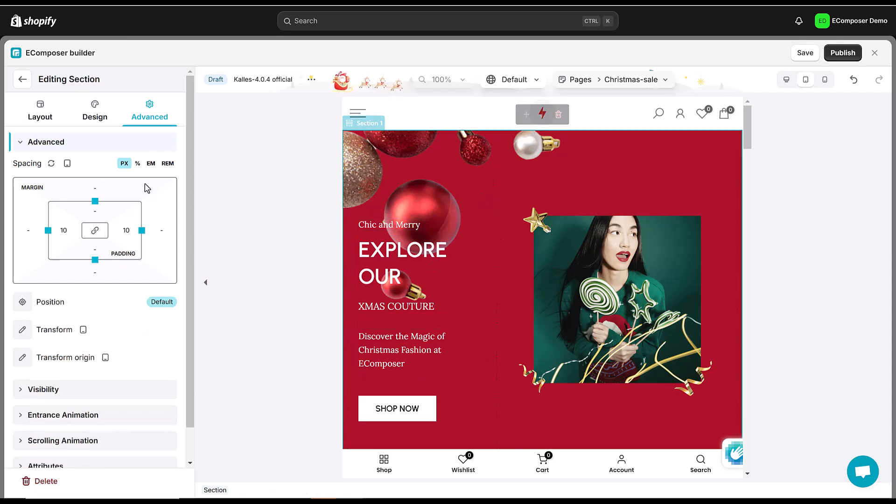
{"action": "left_click", "coordinate": [98, 216]}
{"action": "left_click", "coordinate": [71, 262]}
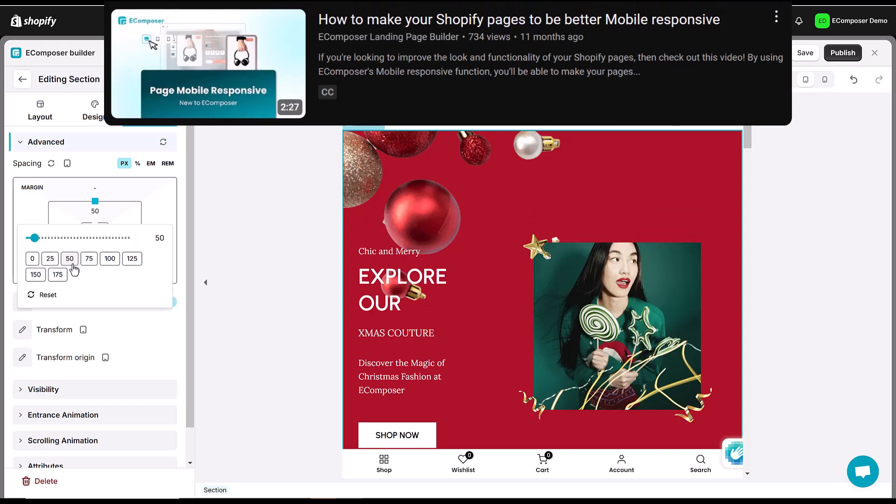
{"action": "left_click", "coordinate": [51, 260]}
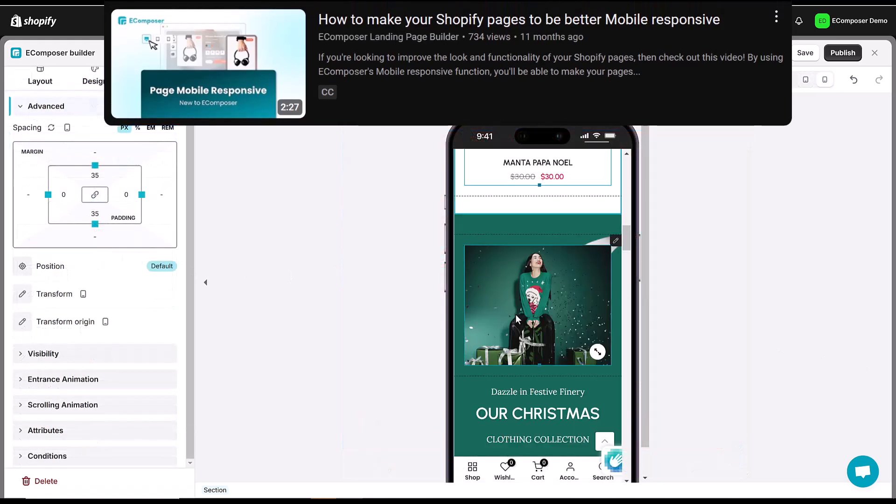
Review the page's sections in the mobile layout, and return to the desktop layout
{"action": "scroll", "coordinate": [516, 319], "scroll_direction": "down", "scroll_amount": 15}
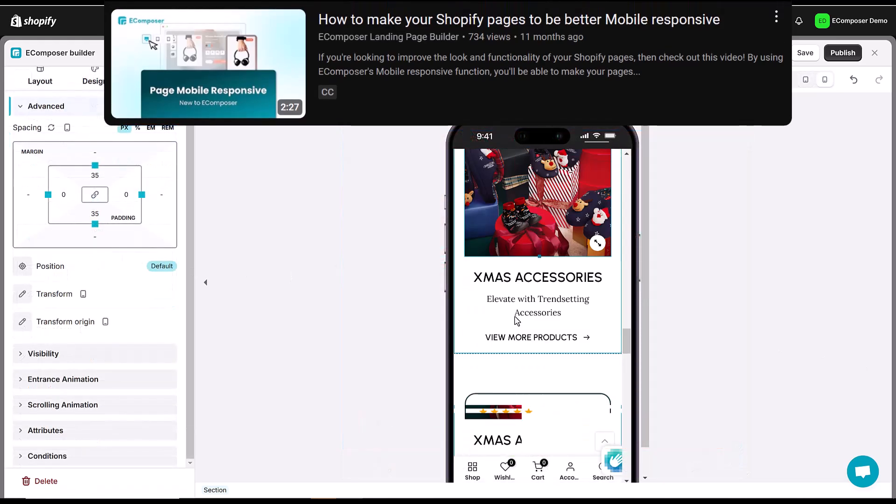
{"action": "scroll", "coordinate": [514, 320], "scroll_direction": "down", "scroll_amount": 12}
{"action": "scroll", "coordinate": [514, 326], "scroll_direction": "up", "scroll_amount": 14}
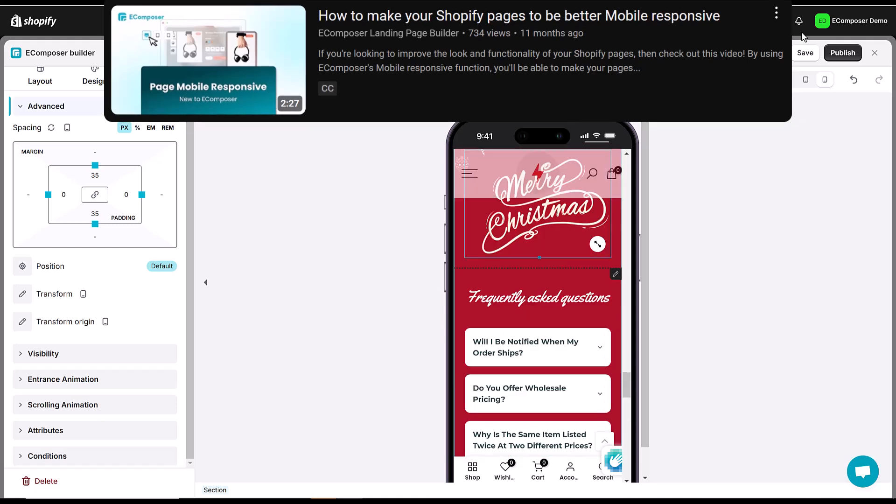
{"action": "left_click", "coordinate": [786, 80]}
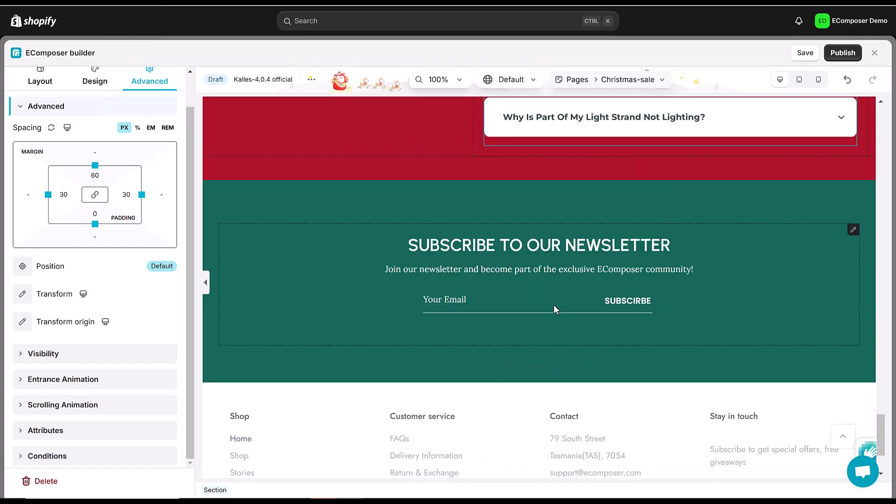
{"action": "scroll", "coordinate": [556, 308], "scroll_direction": "up", "scroll_amount": 15}
Run an SEO audit of the page with SearchPie: SEO Booster & Speed
{"action": "left_click", "coordinate": [37, 81]}
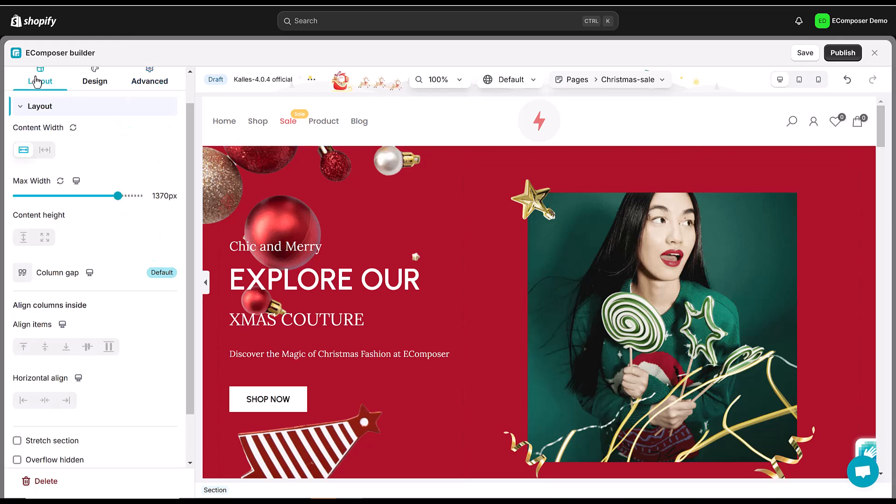
{"action": "scroll", "coordinate": [35, 98], "scroll_direction": "up", "scroll_amount": 1}
{"action": "left_click", "coordinate": [21, 85]}
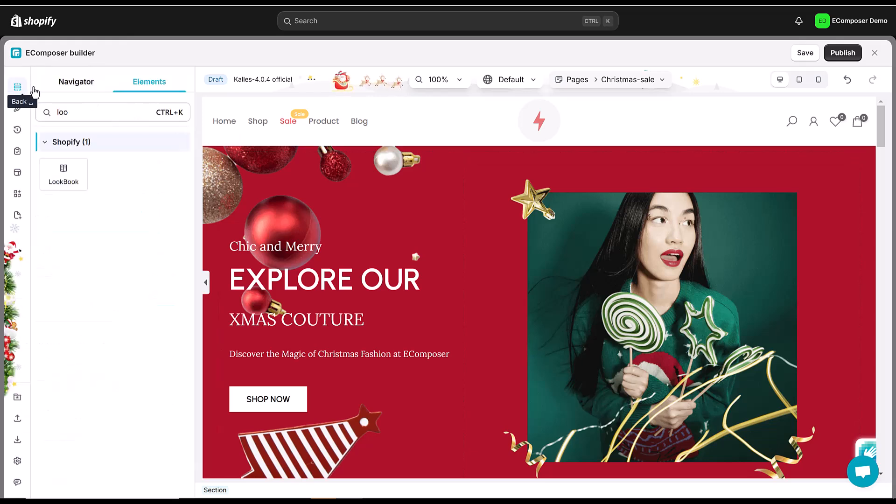
{"action": "left_click", "coordinate": [17, 151]}
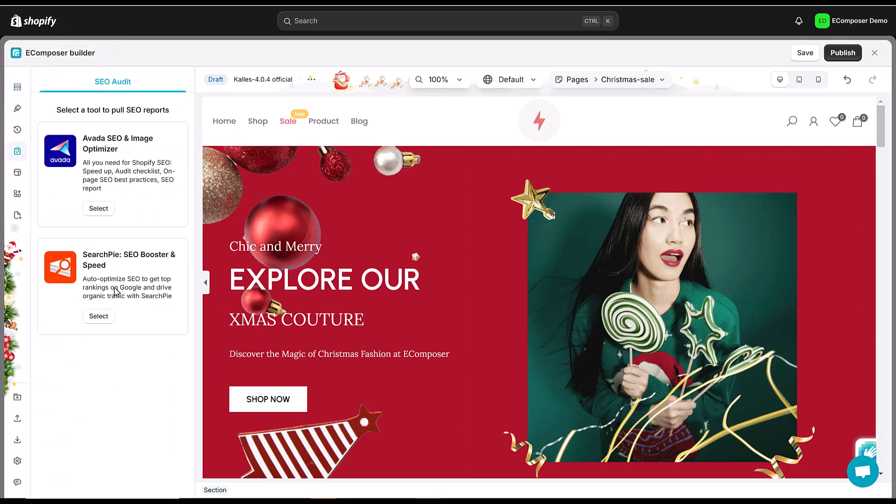
{"action": "left_click", "coordinate": [95, 319]}
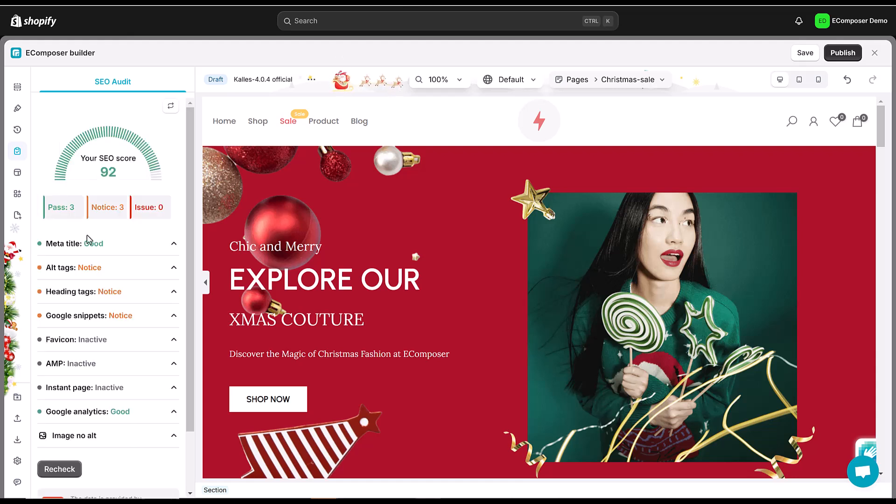
Read the audit's issue, explanation and solution details for alt tags, heading tags and Google snippets
{"action": "left_click", "coordinate": [124, 276]}
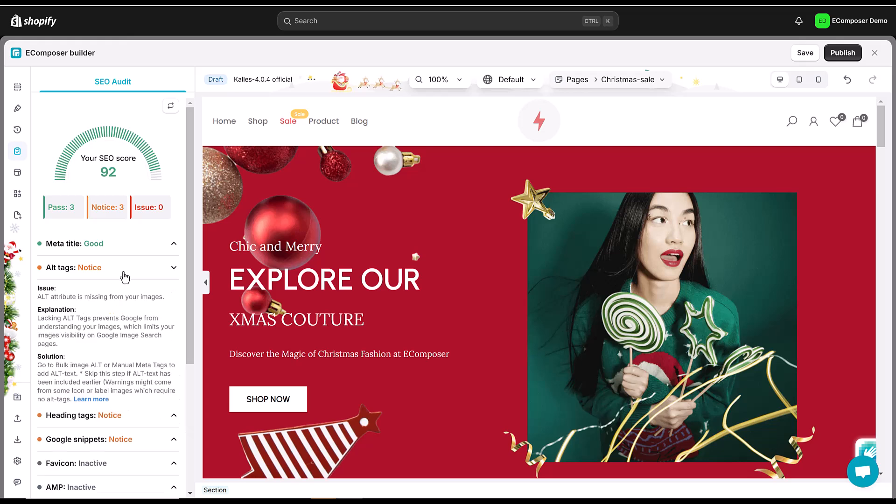
{"action": "scroll", "coordinate": [85, 317], "scroll_direction": "down", "scroll_amount": 1}
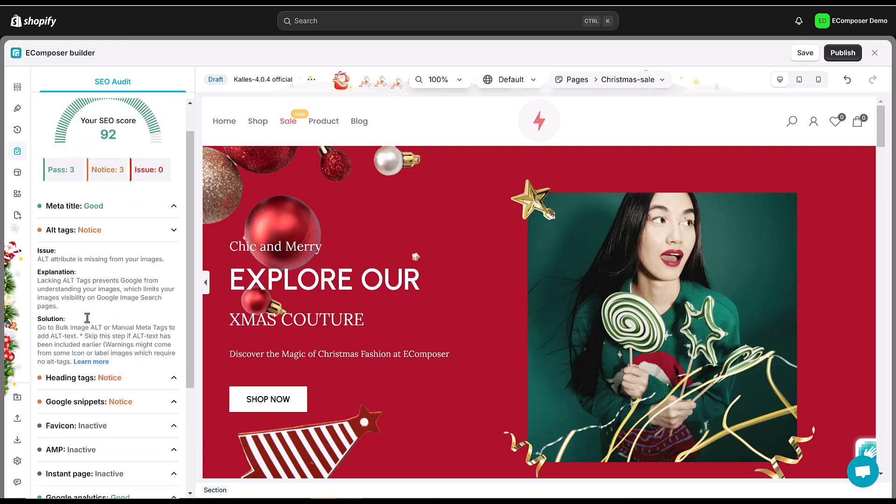
{"action": "left_click", "coordinate": [106, 363]}
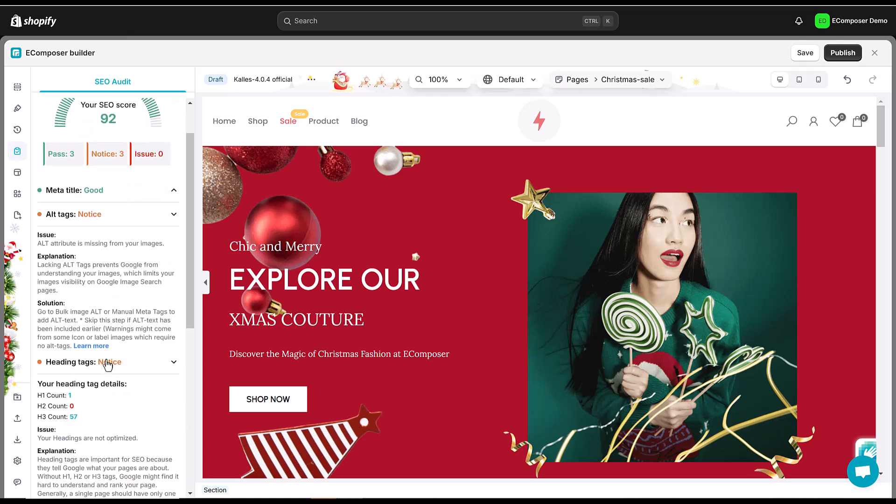
{"action": "scroll", "coordinate": [107, 360], "scroll_direction": "down", "scroll_amount": 4}
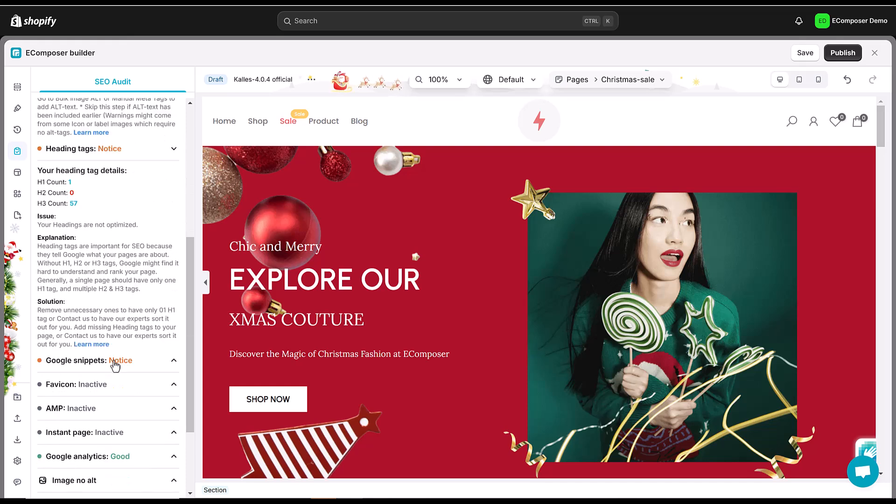
{"action": "left_click", "coordinate": [115, 366]}
{"action": "scroll", "coordinate": [112, 364], "scroll_direction": "down", "scroll_amount": 3}
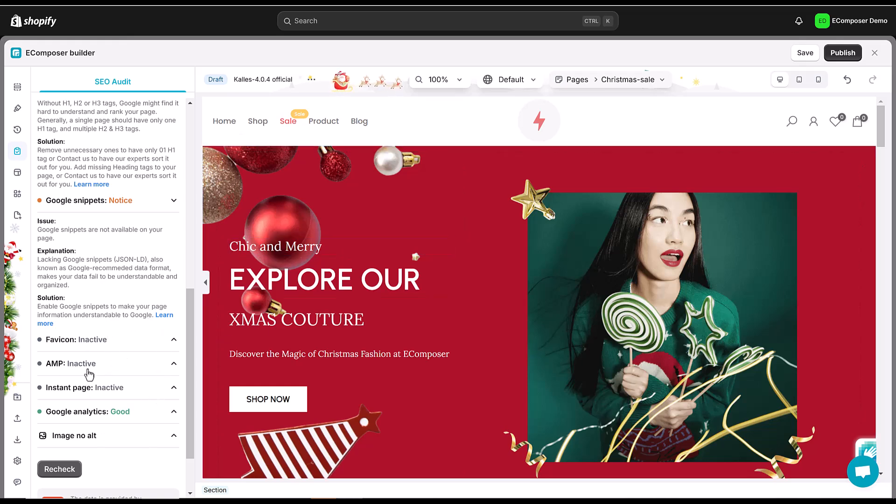
{"action": "scroll", "coordinate": [89, 371], "scroll_direction": "up", "scroll_amount": 6}
Search the extension library for "chris" and install the Christmas Effect extension
{"action": "left_click", "coordinate": [17, 214]}
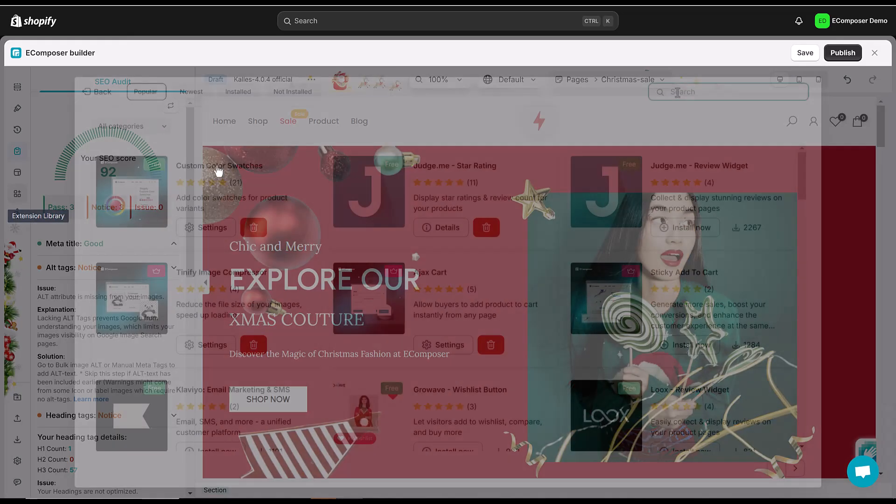
{"action": "left_click", "coordinate": [674, 91]}
{"action": "type", "text": "chris"}
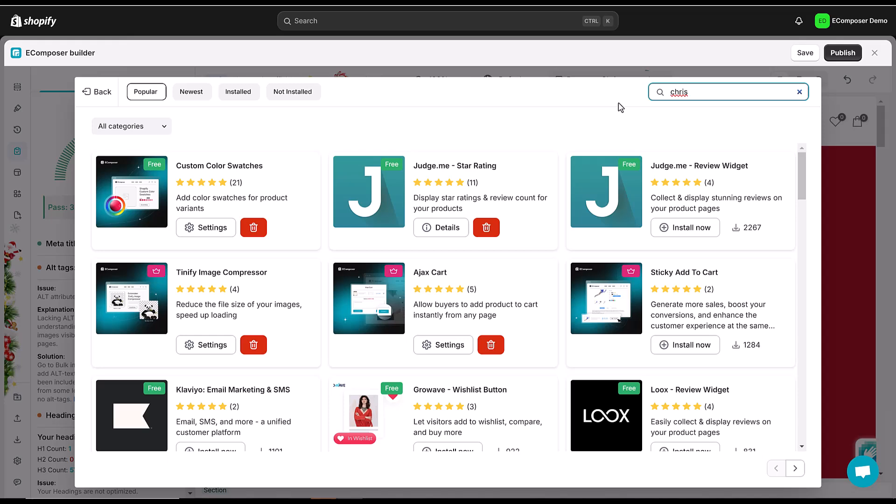
{"action": "left_click", "coordinate": [621, 107]}
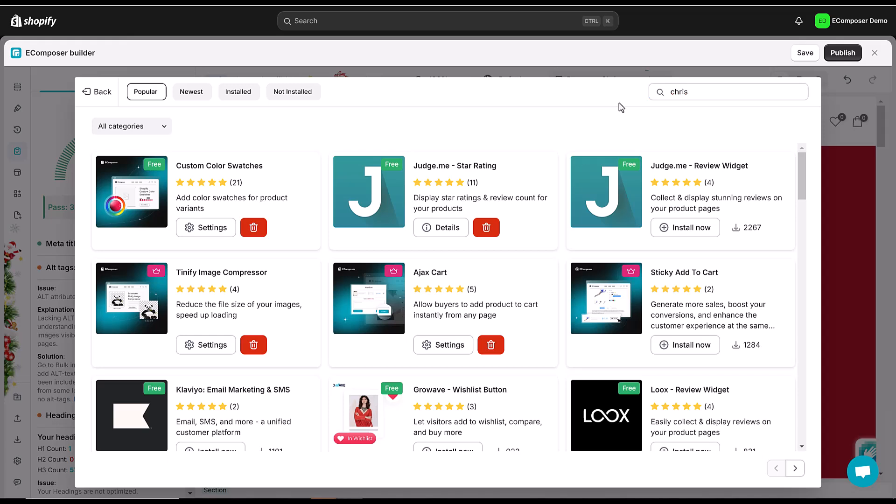
{"action": "left_click", "coordinate": [221, 242]}
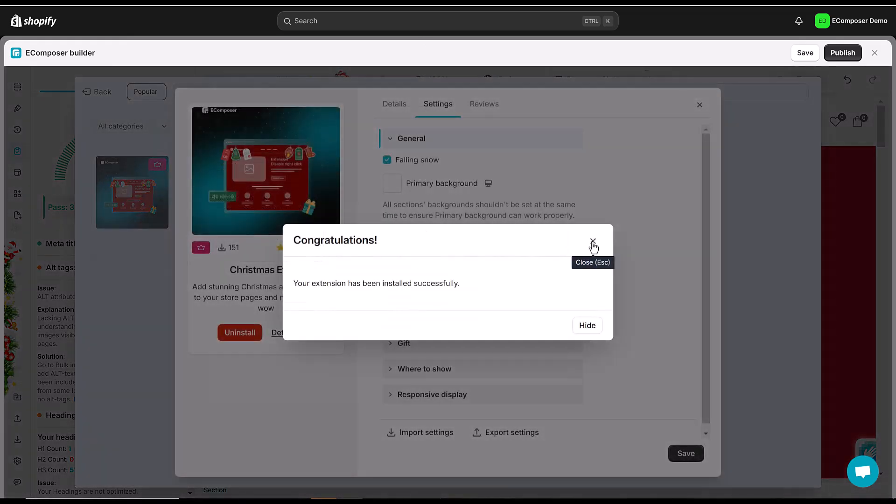
{"action": "left_click", "coordinate": [592, 242]}
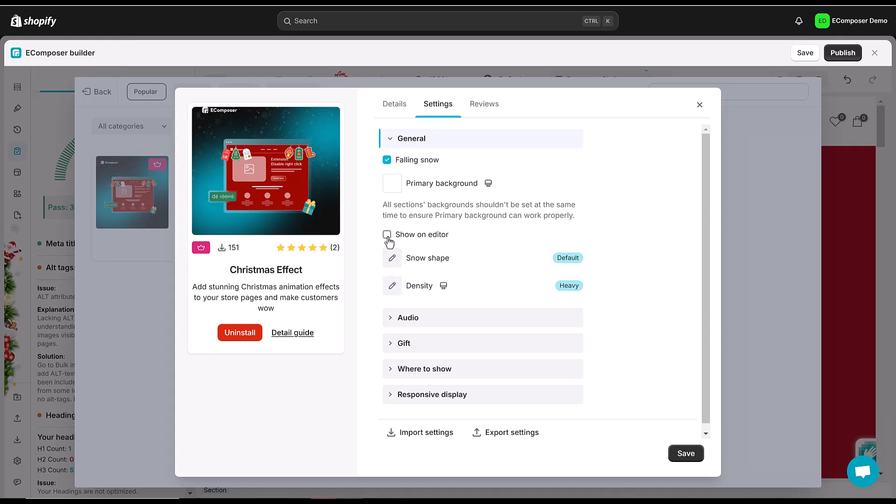
Enable Show on editor, set the snow shape to Custom, and change the first shape to snowflake symbol 5
{"action": "left_click", "coordinate": [393, 259]}
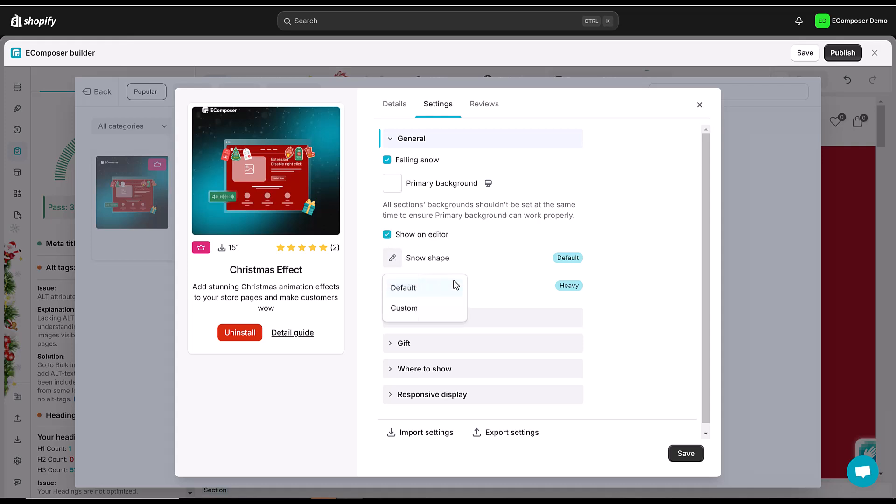
{"action": "left_click", "coordinate": [423, 309]}
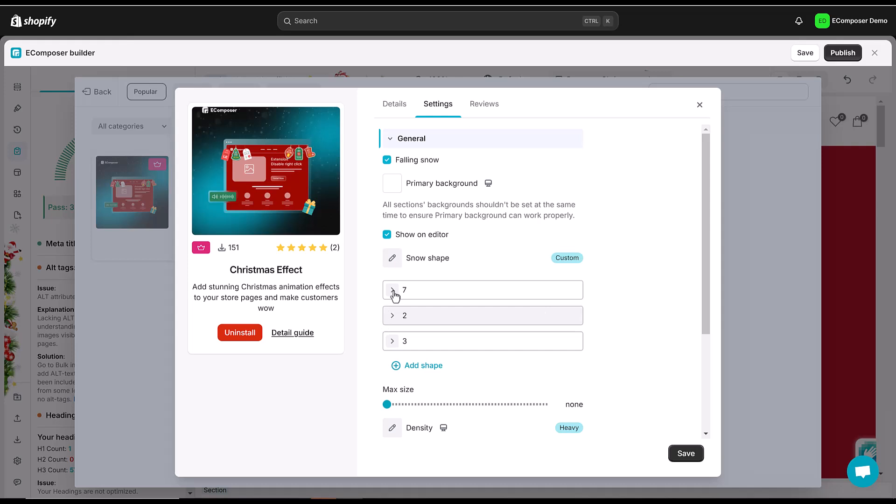
{"action": "left_click", "coordinate": [394, 291]}
{"action": "left_click", "coordinate": [398, 333]}
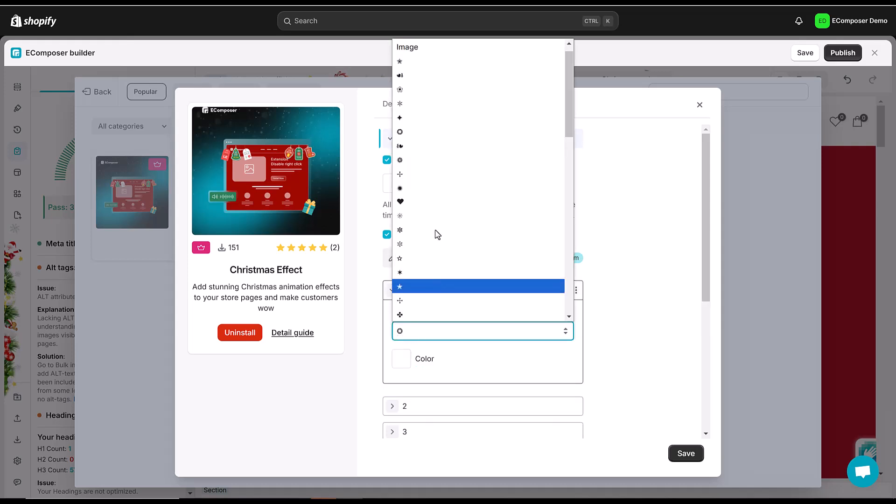
{"action": "left_click", "coordinate": [409, 106]}
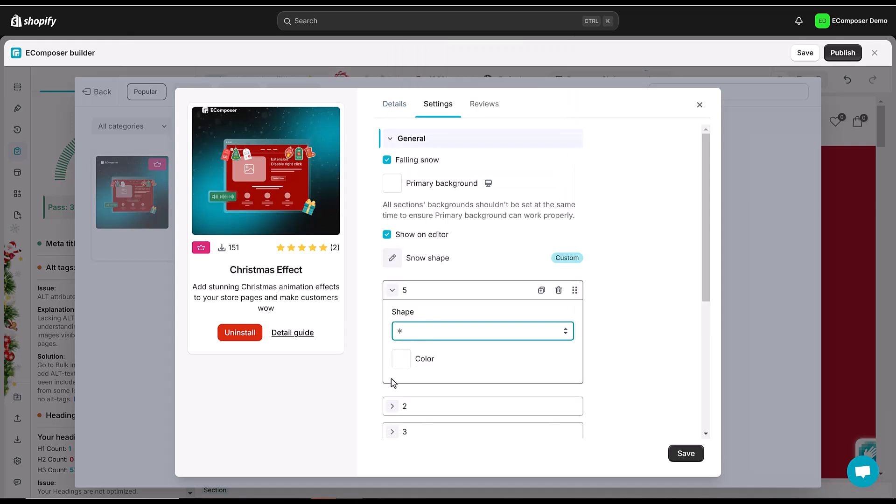
Change the second custom snow shape to snowflake symbol 13 and the third to symbol 43
{"action": "left_click", "coordinate": [398, 406]}
{"action": "left_click", "coordinate": [411, 360]}
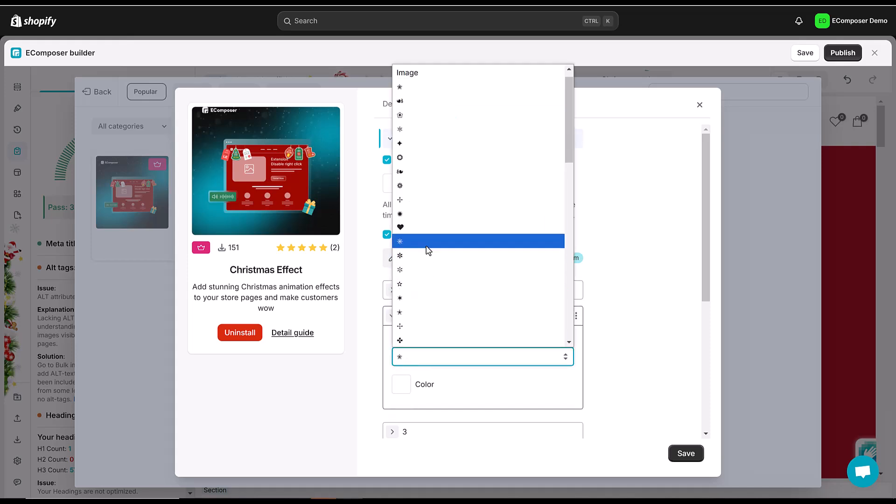
{"action": "left_click", "coordinate": [427, 243]}
{"action": "scroll", "coordinate": [406, 322], "scroll_direction": "down", "scroll_amount": 3}
{"action": "left_click", "coordinate": [399, 276]}
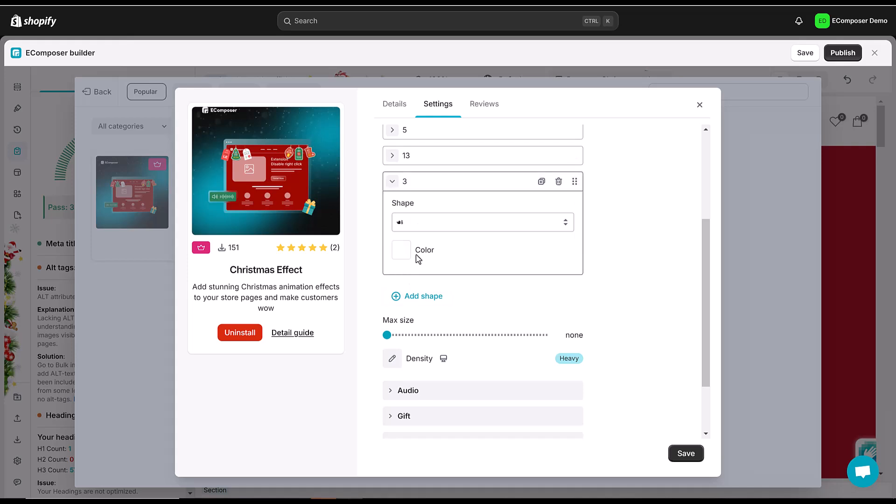
{"action": "left_click", "coordinate": [420, 222]}
{"action": "scroll", "coordinate": [436, 361], "scroll_direction": "down", "scroll_amount": 5}
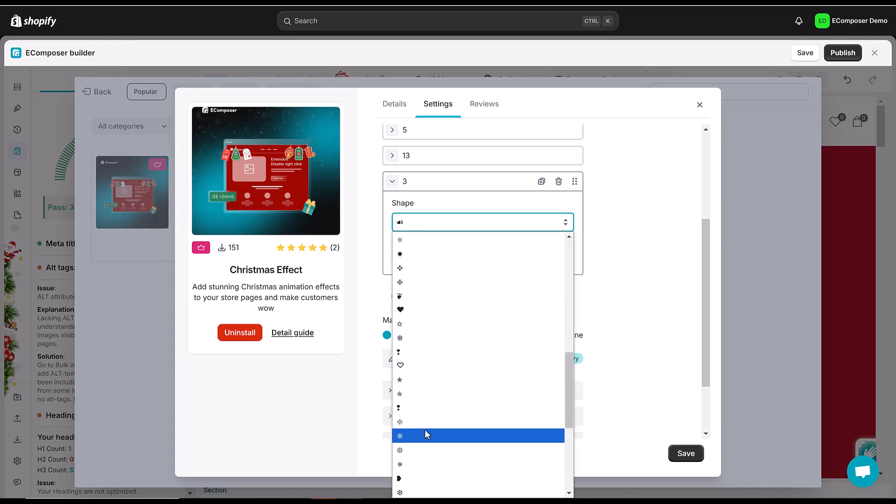
{"action": "left_click", "coordinate": [410, 450]}
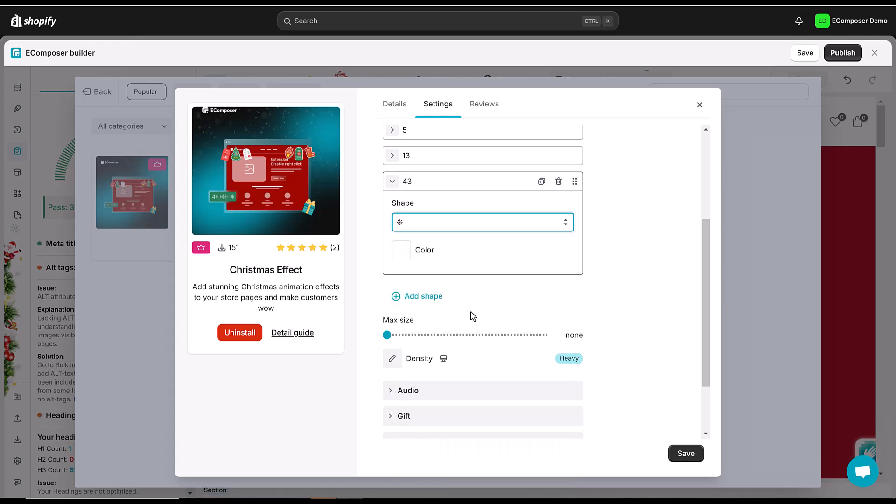
Set the falling snow's density to Light
{"action": "scroll", "coordinate": [486, 302], "scroll_direction": "down", "scroll_amount": 1}
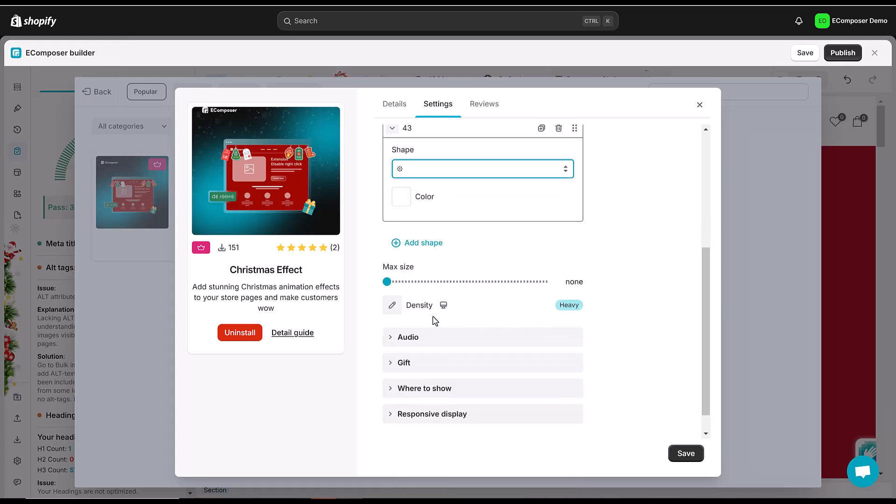
{"action": "left_click", "coordinate": [392, 305]}
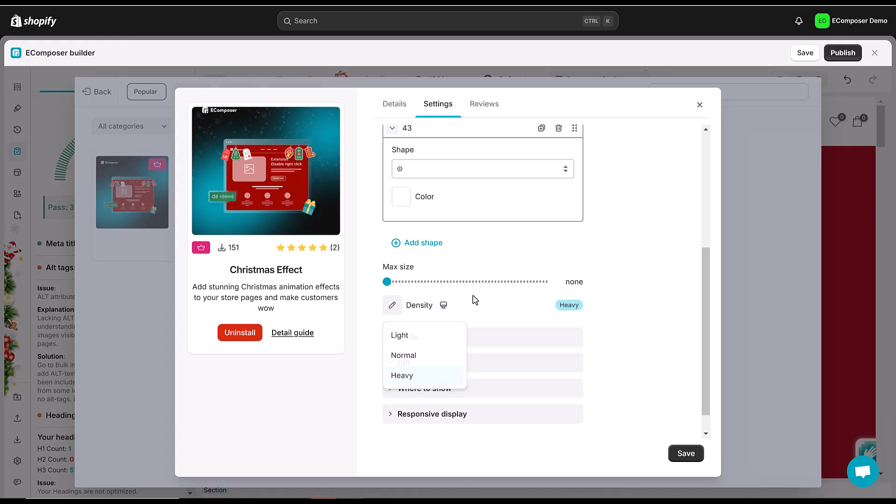
{"action": "left_click", "coordinate": [396, 342]}
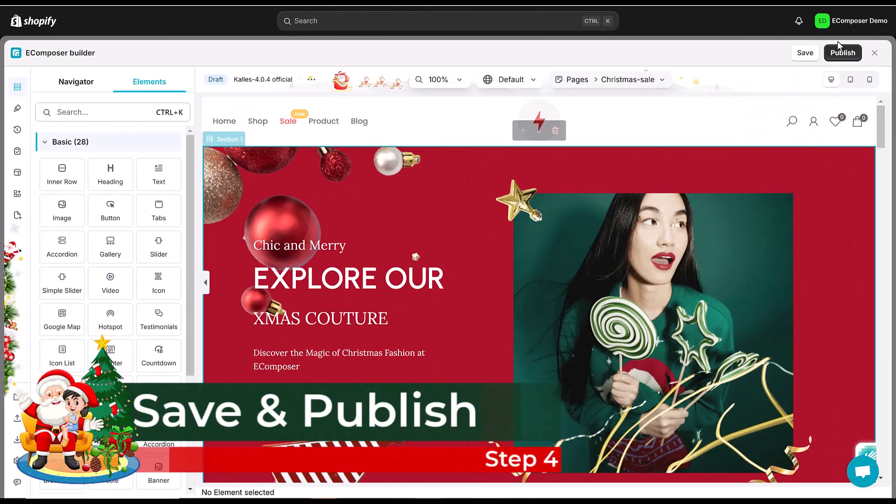
Review the general settings of the Christmas-sale page, and save and publish it
{"action": "left_click", "coordinate": [835, 55]}
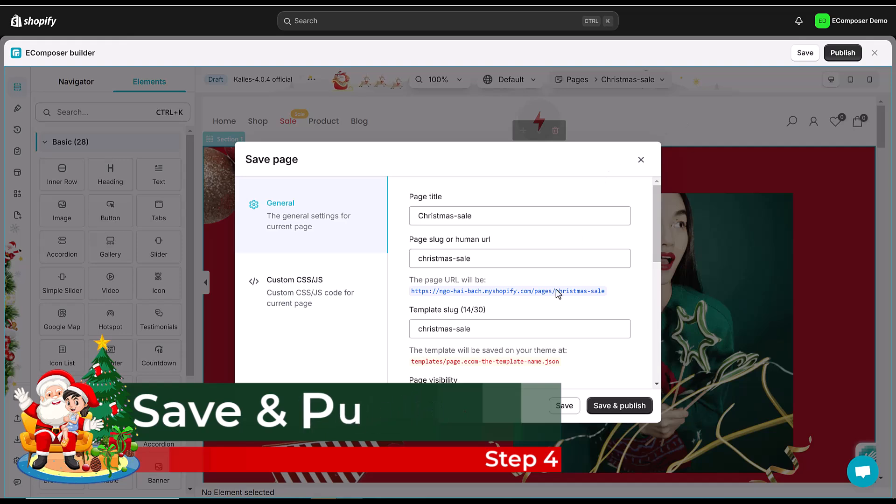
{"action": "scroll", "coordinate": [528, 344], "scroll_direction": "down", "scroll_amount": 5}
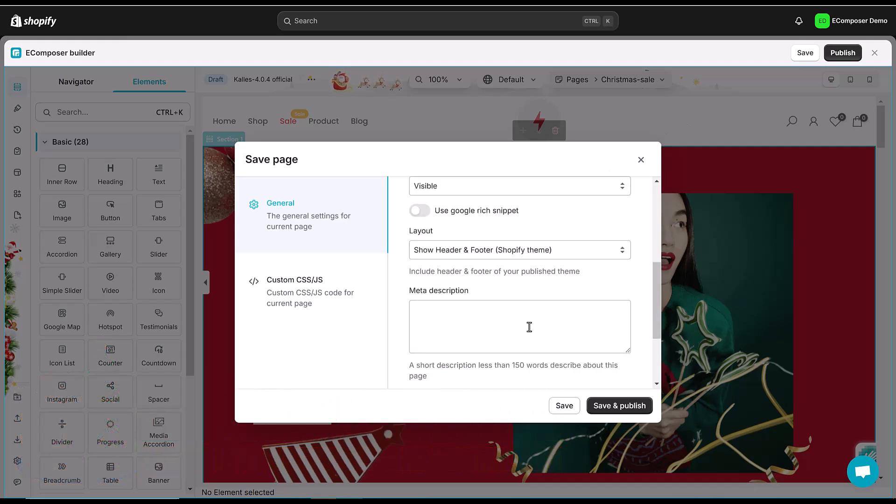
{"action": "scroll", "coordinate": [529, 329], "scroll_direction": "up", "scroll_amount": 5}
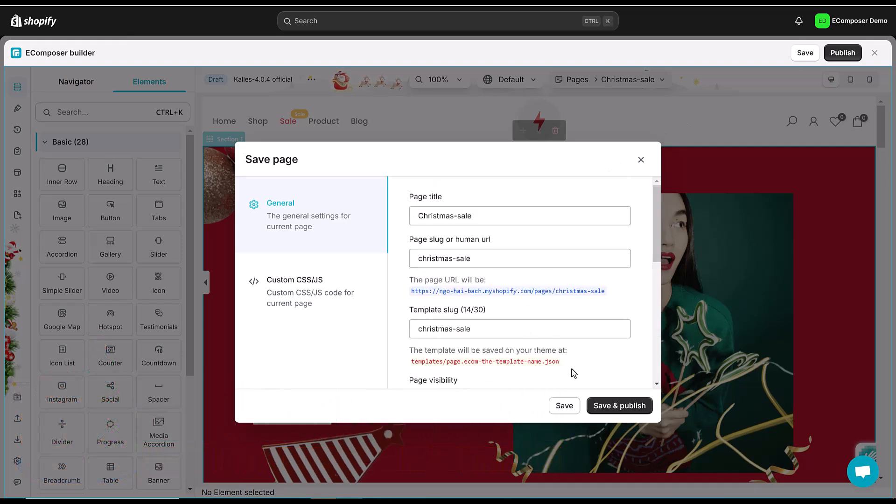
{"action": "left_click", "coordinate": [608, 407]}
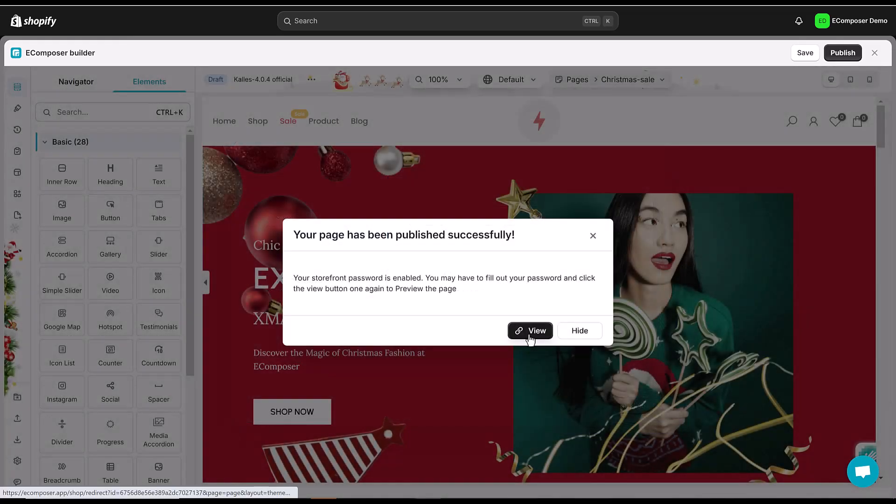
View the published Christmas-sale page in the storefront and hide the preview bar
{"action": "left_click", "coordinate": [530, 333]}
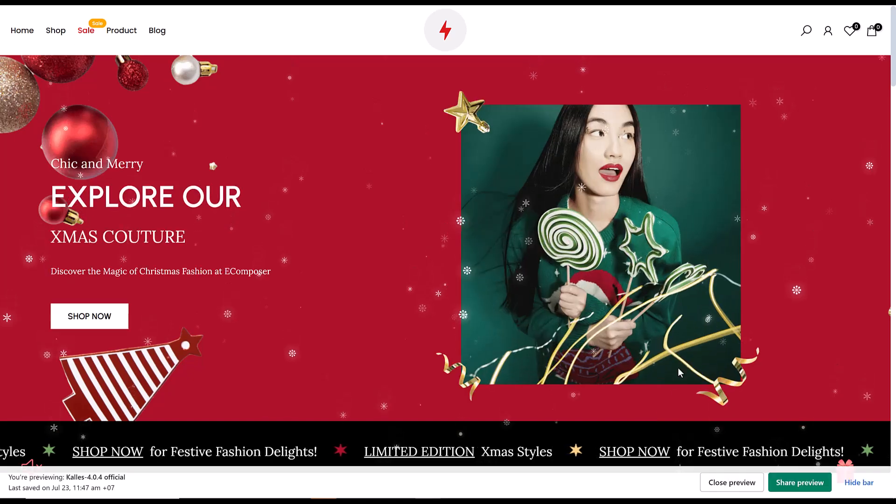
{"action": "scroll", "coordinate": [642, 321], "scroll_direction": "down", "scroll_amount": 5}
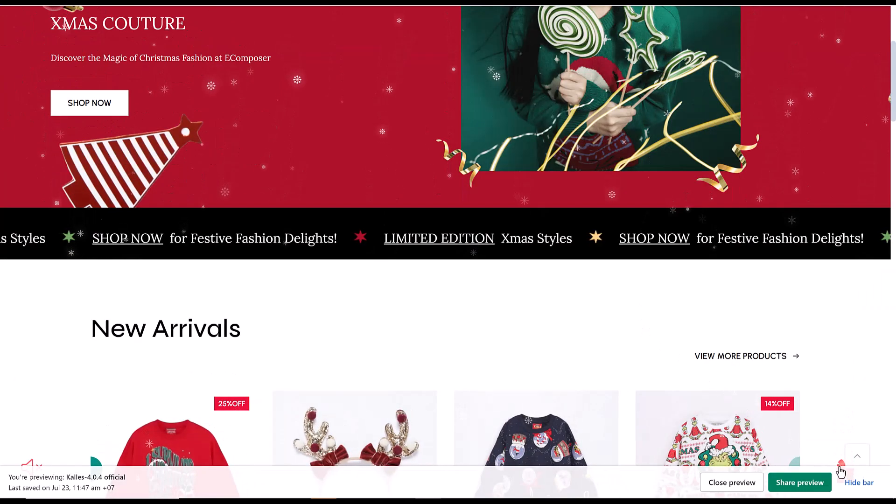
{"action": "left_click", "coordinate": [857, 482]}
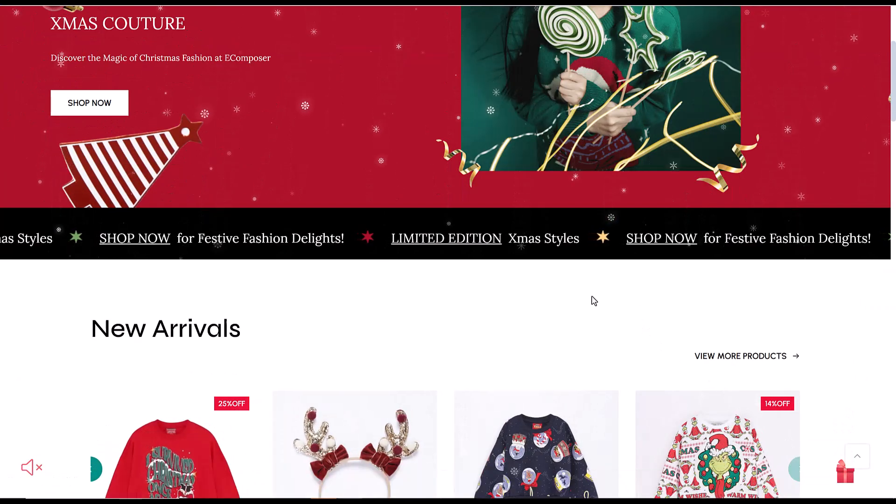
Look through the published Christmas-sale page from the hero banner down to the footer, and return to its beginning
{"action": "scroll", "coordinate": [591, 300], "scroll_direction": "down", "scroll_amount": 5}
{"action": "scroll", "coordinate": [592, 302], "scroll_direction": "down", "scroll_amount": 12}
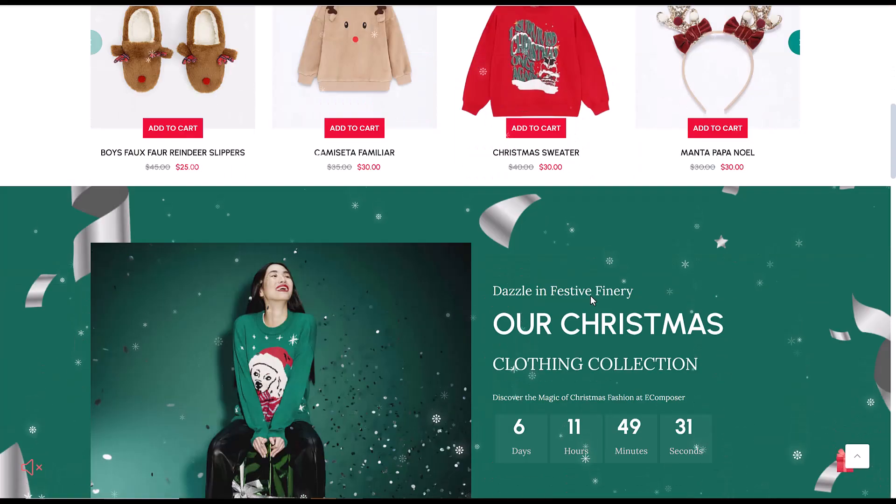
{"action": "scroll", "coordinate": [592, 301], "scroll_direction": "down", "scroll_amount": 8}
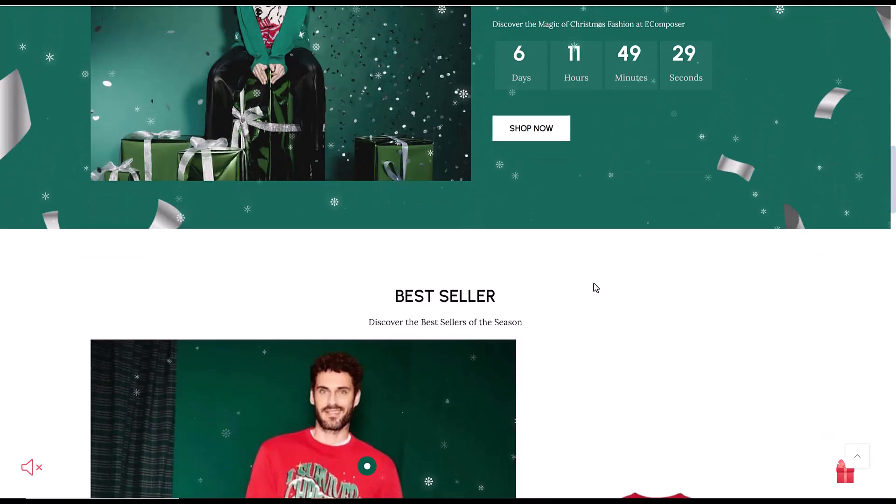
{"action": "scroll", "coordinate": [593, 280], "scroll_direction": "down", "scroll_amount": 12}
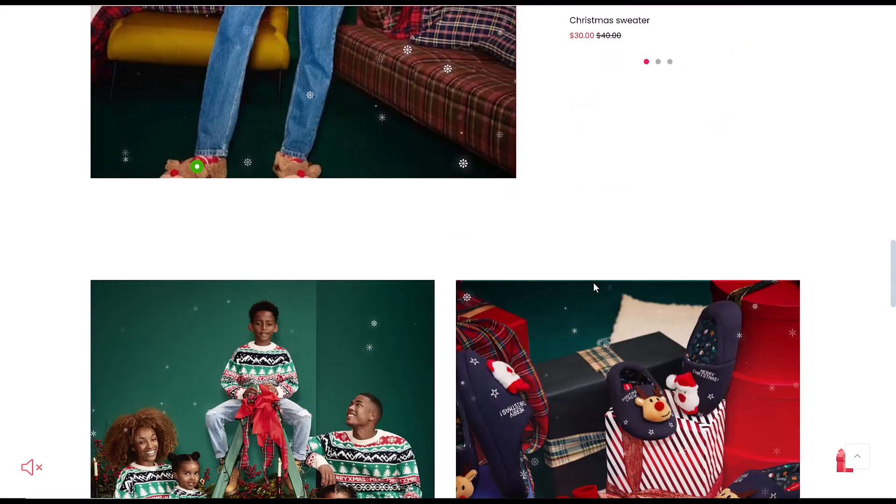
{"action": "scroll", "coordinate": [592, 282], "scroll_direction": "down", "scroll_amount": 18}
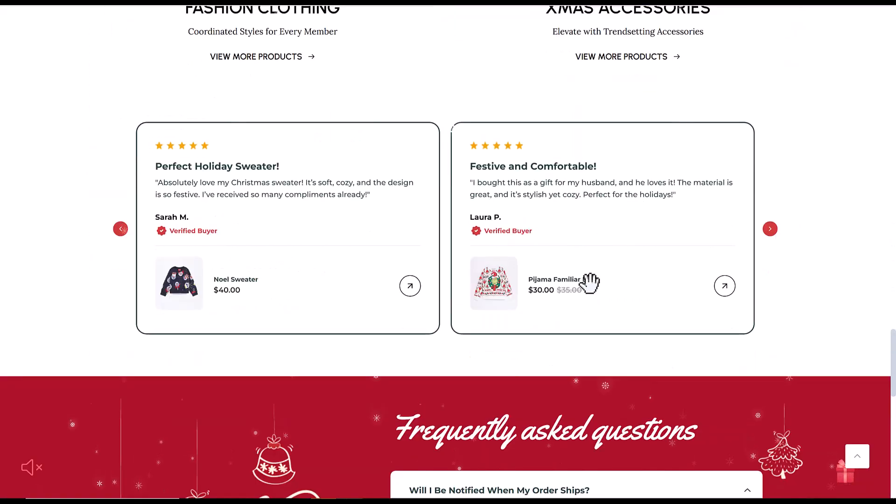
{"action": "scroll", "coordinate": [589, 290], "scroll_direction": "down", "scroll_amount": 5}
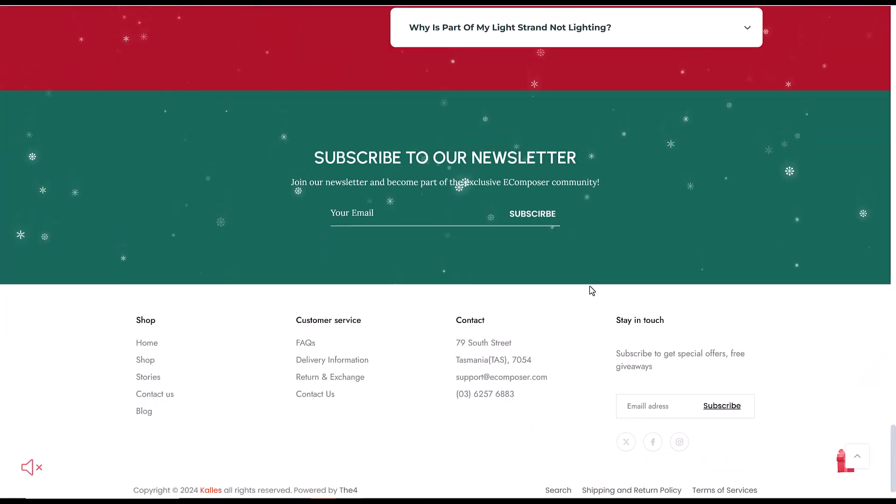
{"action": "scroll", "coordinate": [631, 285], "scroll_direction": "up", "scroll_amount": 8}
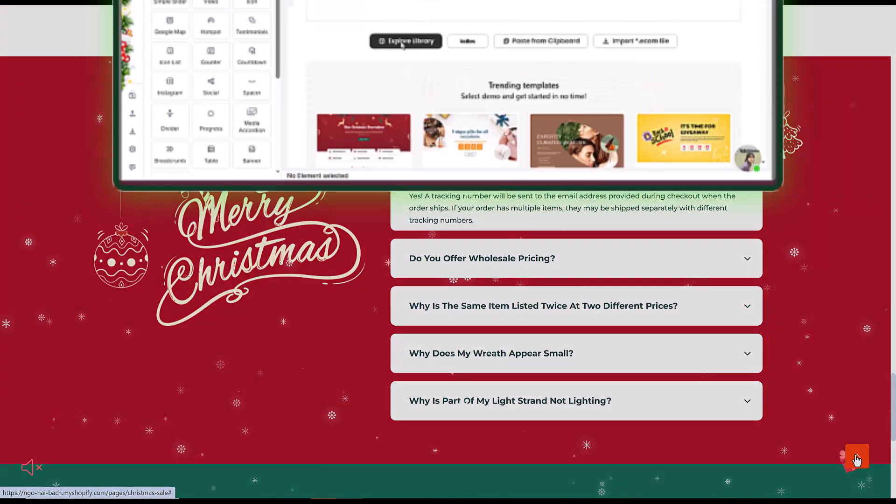
{"action": "left_click", "coordinate": [857, 461]}
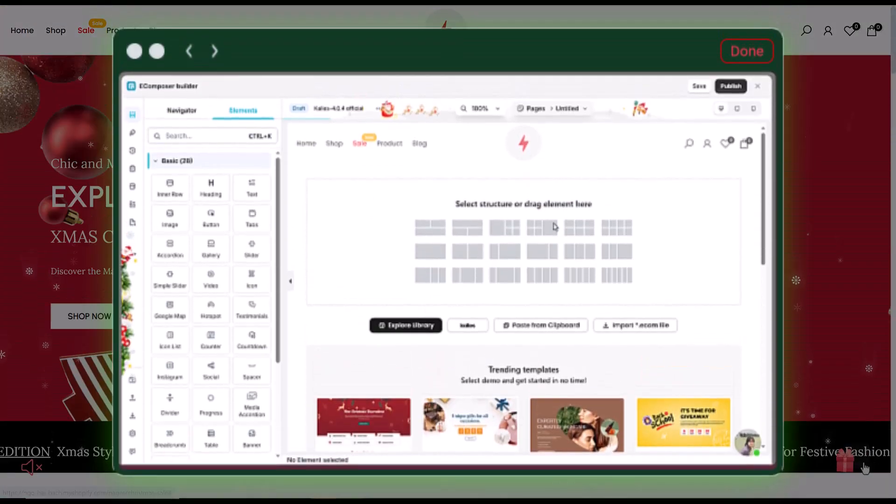